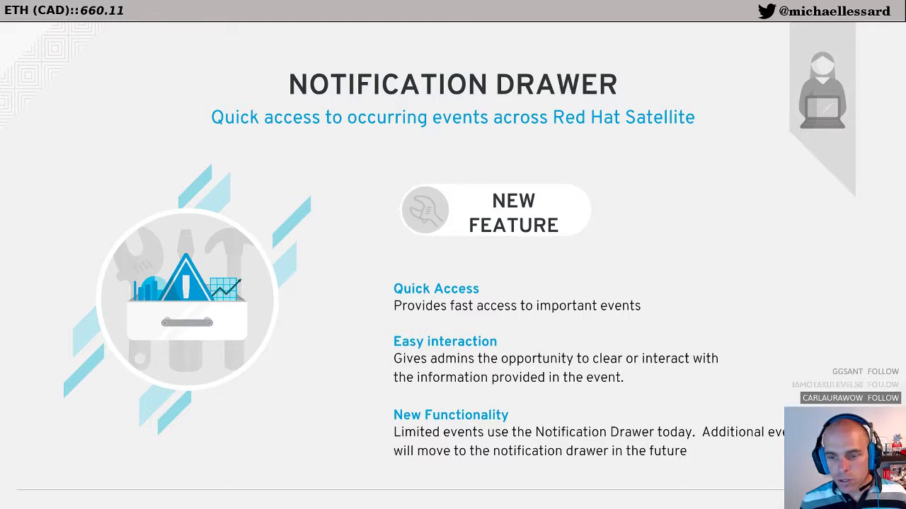
Step: Advance the slideshow from Notification Drawer to the Future-Dated Subscriptions slide
key(Right)
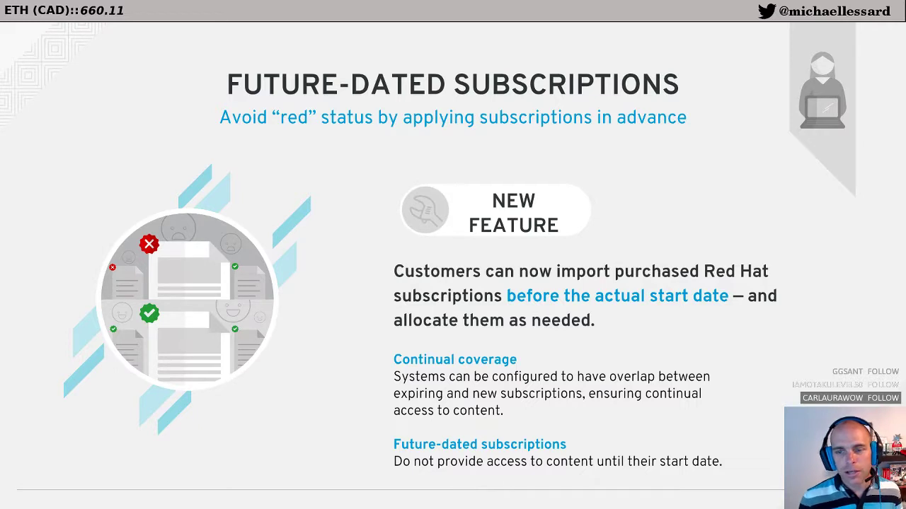
Step: Advance the slideshow to the Satellite Clone slide
key(Right)
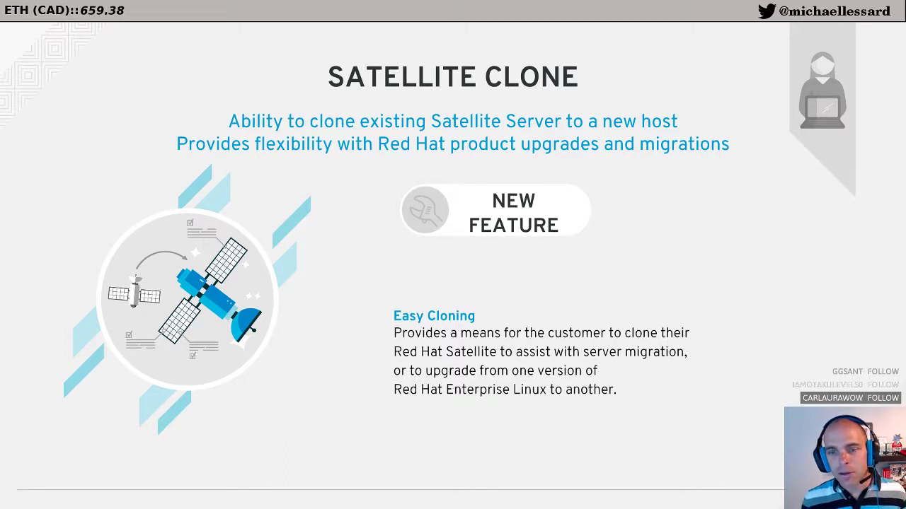
Step: Advance two slides, past Satellite Renaming Tool, to the Virt-who Configuration Wizard slide
key(Right)
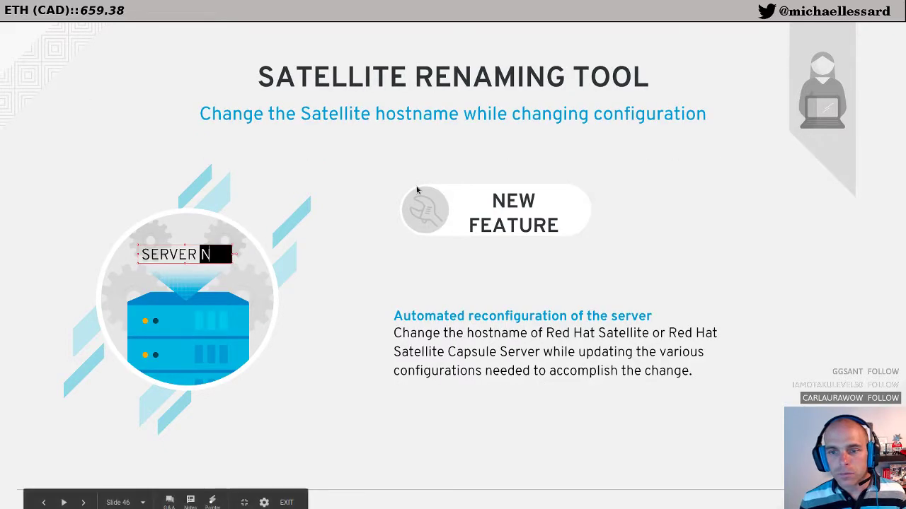
click(418, 189)
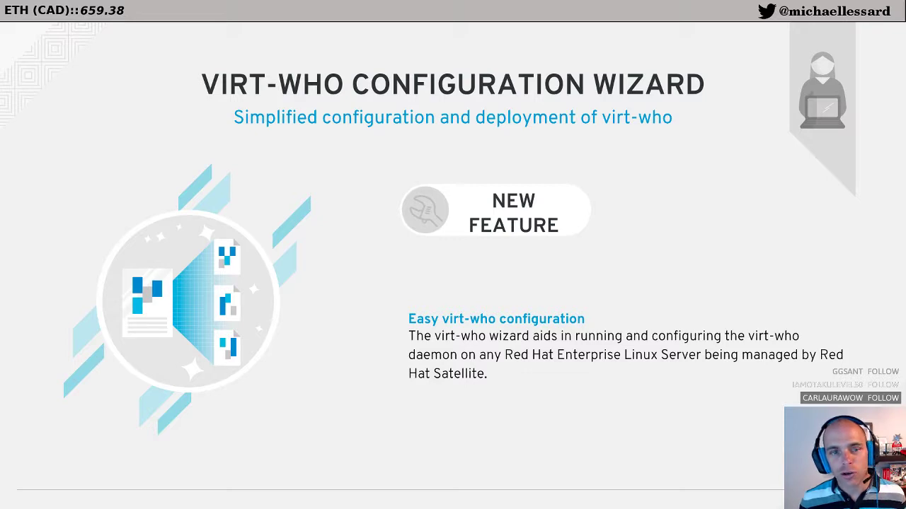
Step: Advance past the section title to the Next Steps slide with the Satellite 6.3 links
key(Right)
key(Right)
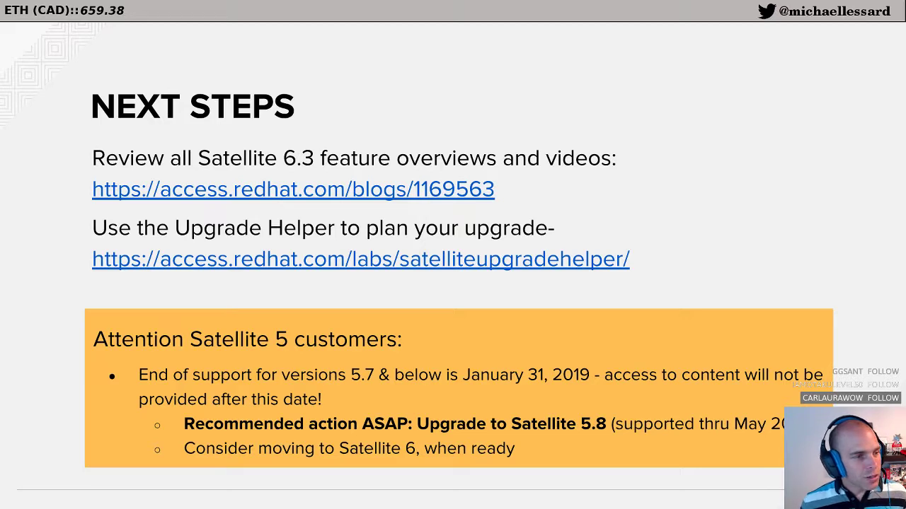
Step: Bring the satellite-installer terminal forward and move the Virtual Machine Manager list to screen centre
key(alt+Tab)
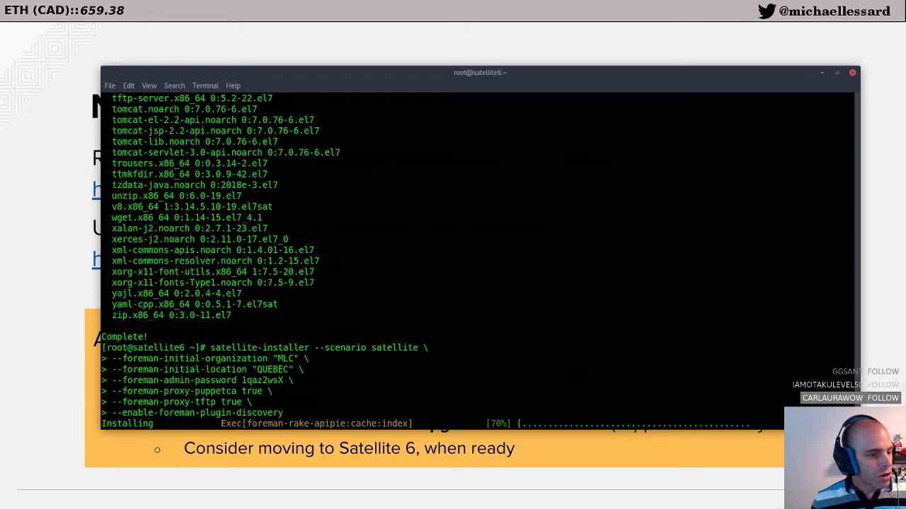
key(super)
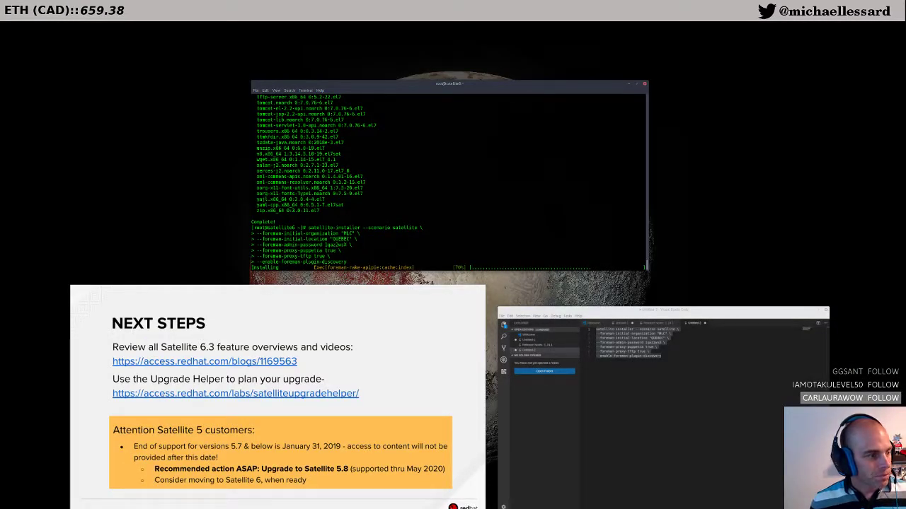
key(super)
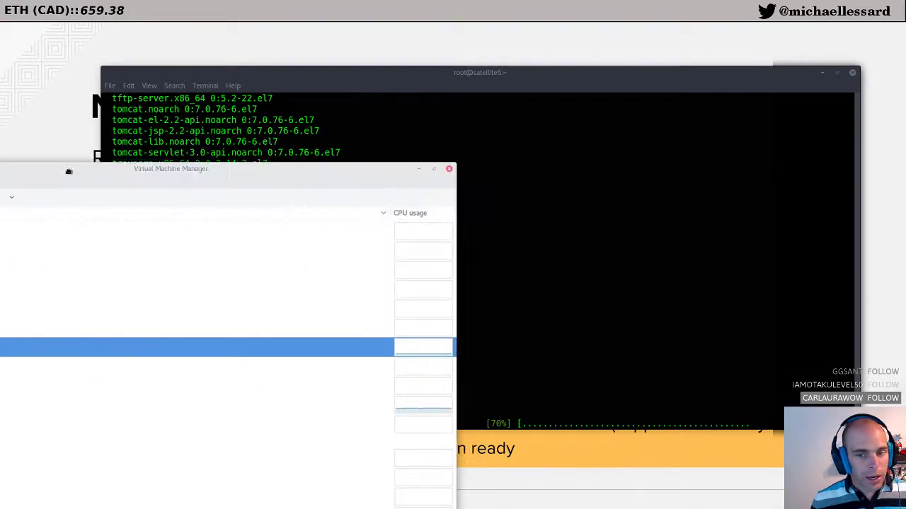
drag(57, 168, 278, 119)
Step: Open the Satellite6 VM console and run top to check its load
double_click(635, 359)
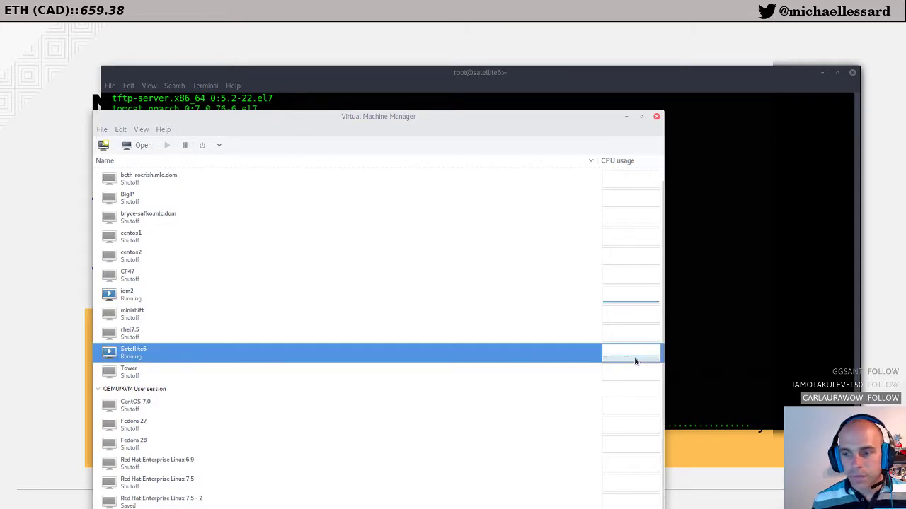
text(top)
key(Return)
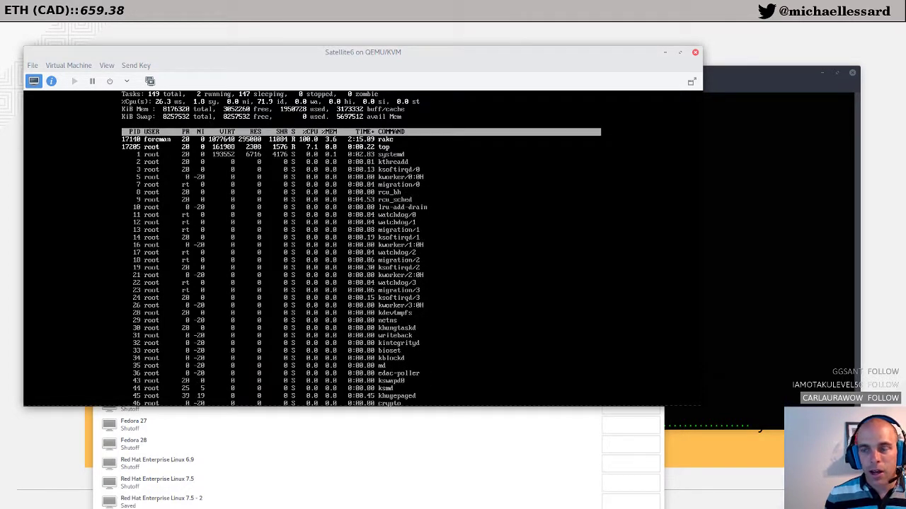
Step: Close the Satellite6 console and hide Virtual Machine Manager, leaving the installer terminal visible
click(694, 53)
click(729, 77)
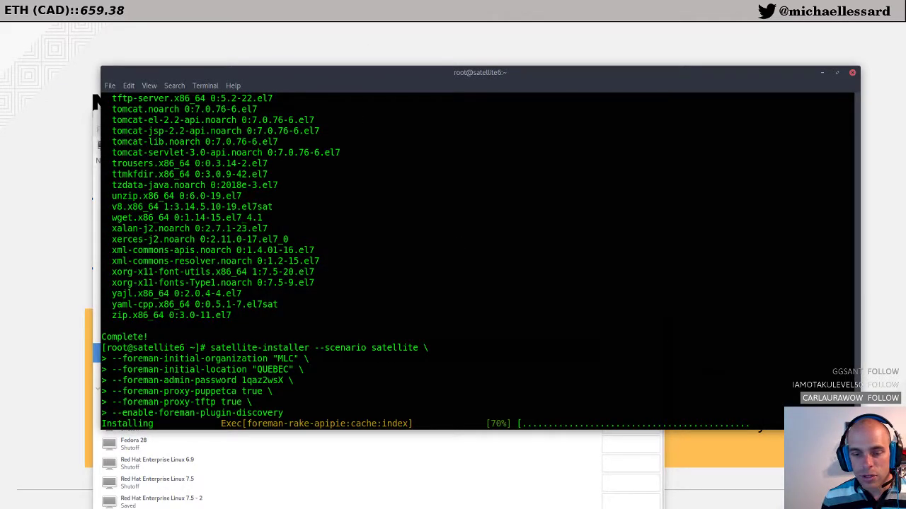
click(390, 154)
double_click(379, 119)
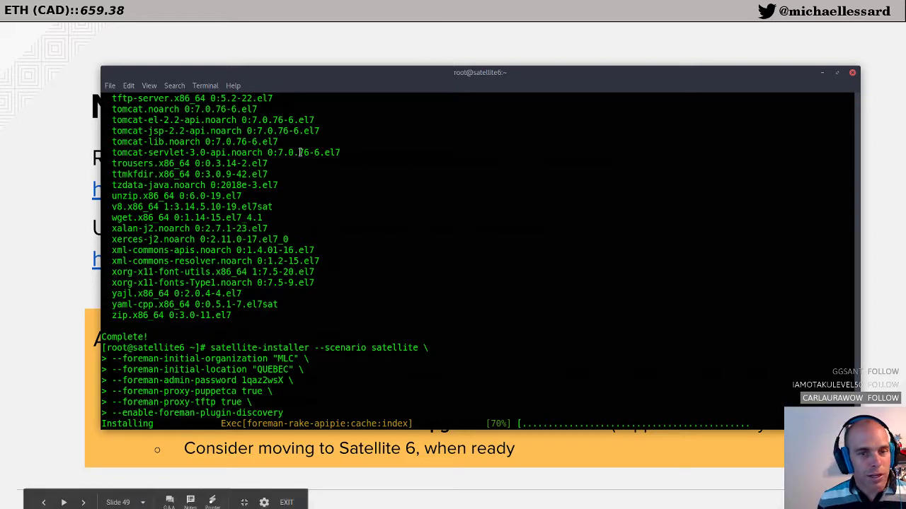
Step: Move the terminal aside, check the Resources slide, and exit the slideshow
drag(353, 88, 196, 99)
key(alt+Tab)
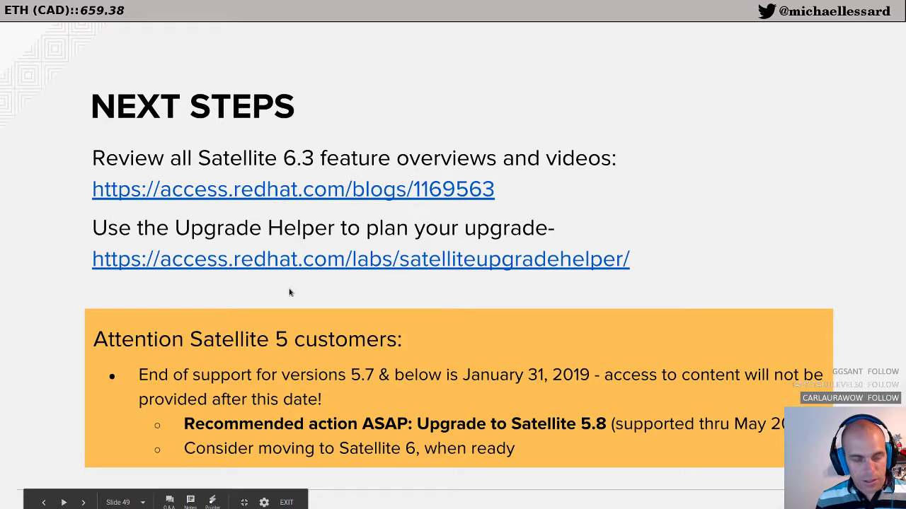
key(Right)
key(Left)
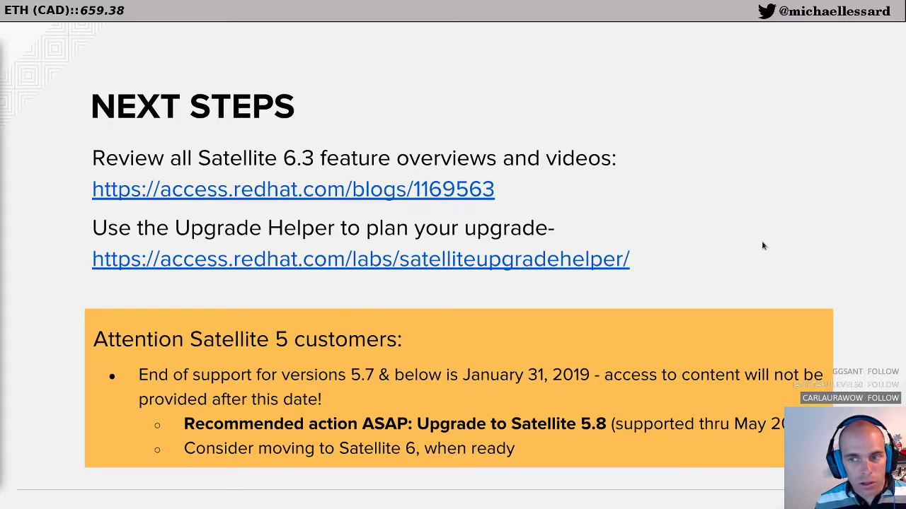
key(Right)
key(Escape)
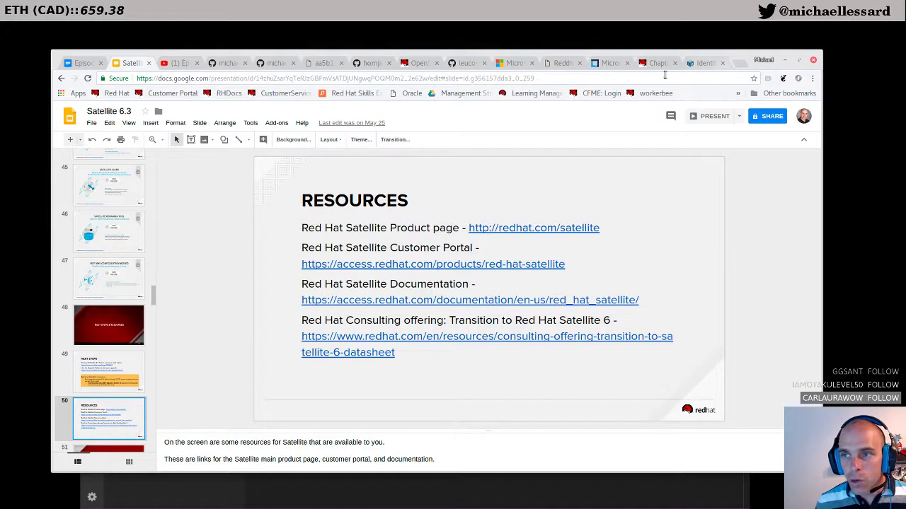
Step: Copy the Satellite 6.3 blog link from the Next Steps slide into a new browser tab
click(101, 391)
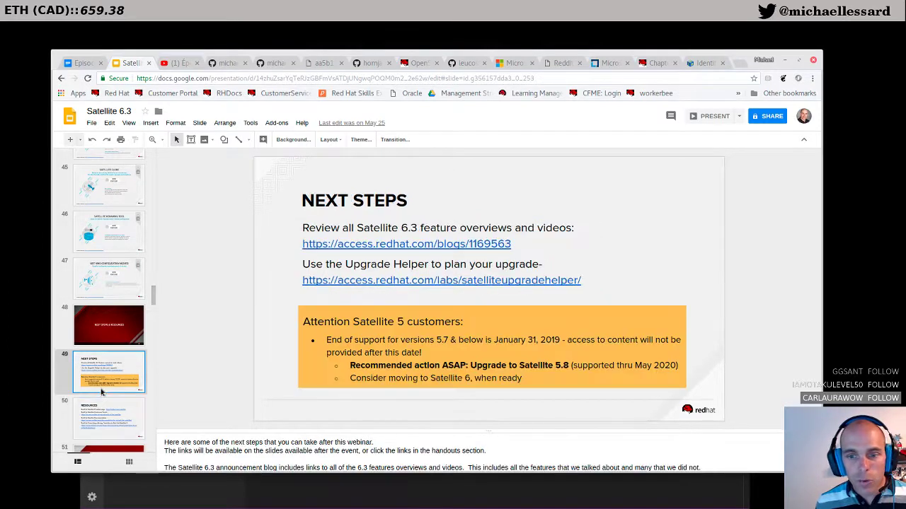
triple_click(303, 243)
key(ctrl+c)
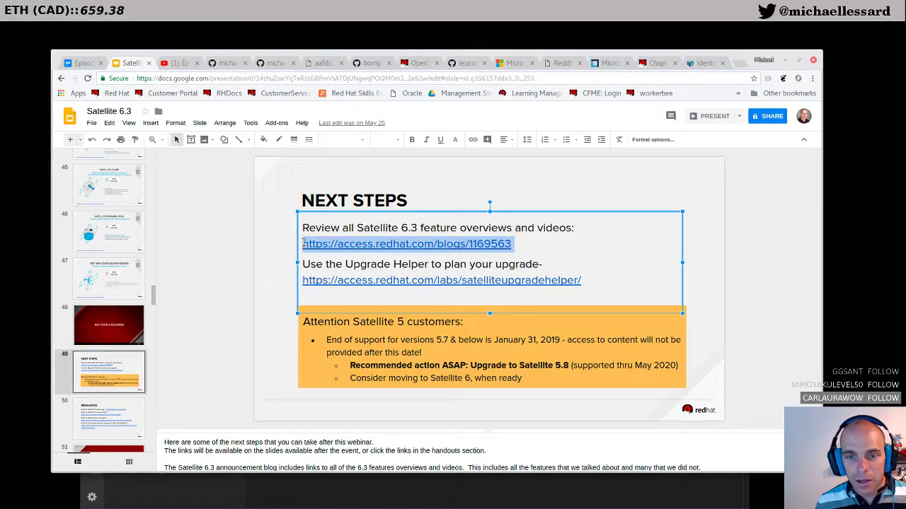
key(ctrl+t)
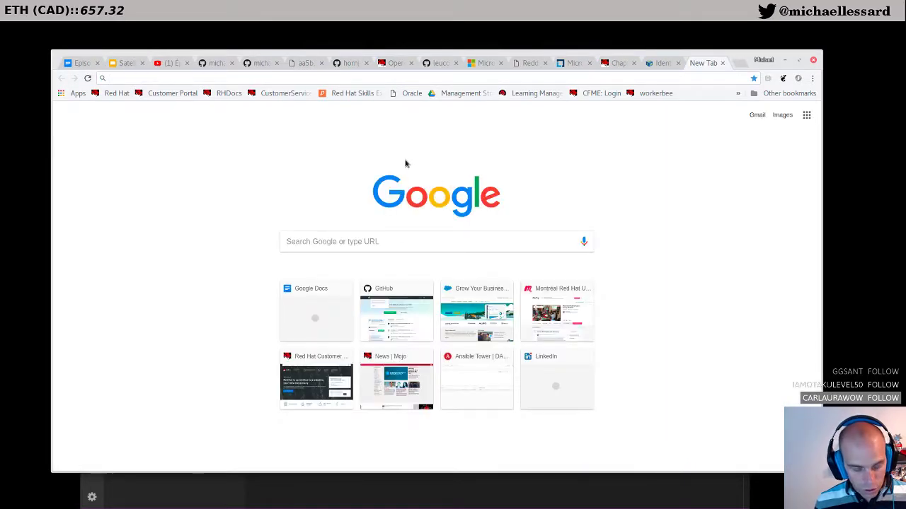
Step: Load the Red Hat Satellite Blog from the copied link and scroll through its posts
key(ctrl+v)
key(Return)
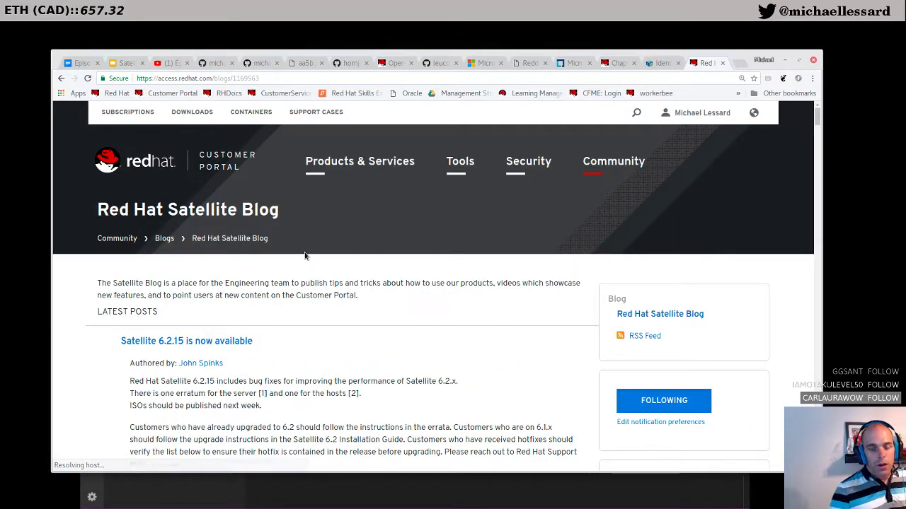
scroll(306, 256, down, 1)
scroll(310, 259, down, 1)
scroll(310, 259, down, 1)
scroll(338, 315, down, 10)
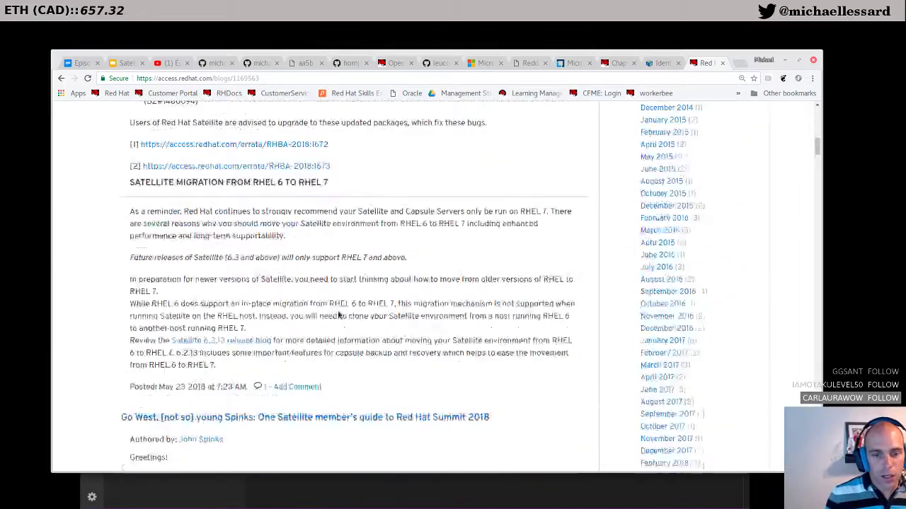
scroll(339, 316, down, 8)
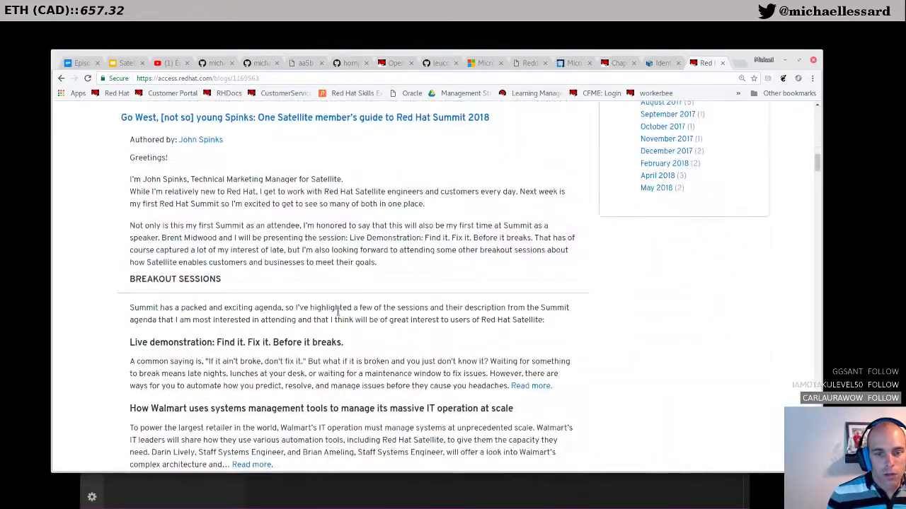
scroll(338, 313, down, 5)
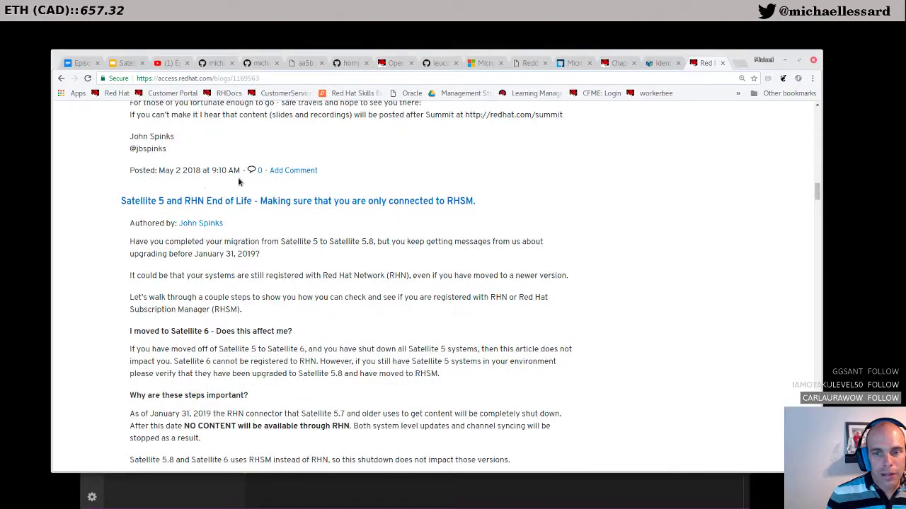
scroll(135, 256, down, 3)
scroll(445, 375, down, 10)
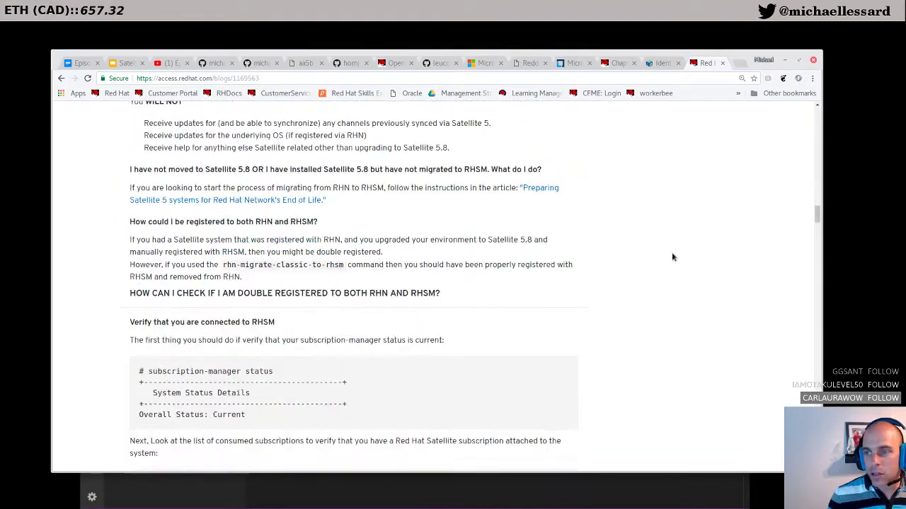
scroll(445, 376, down, 6)
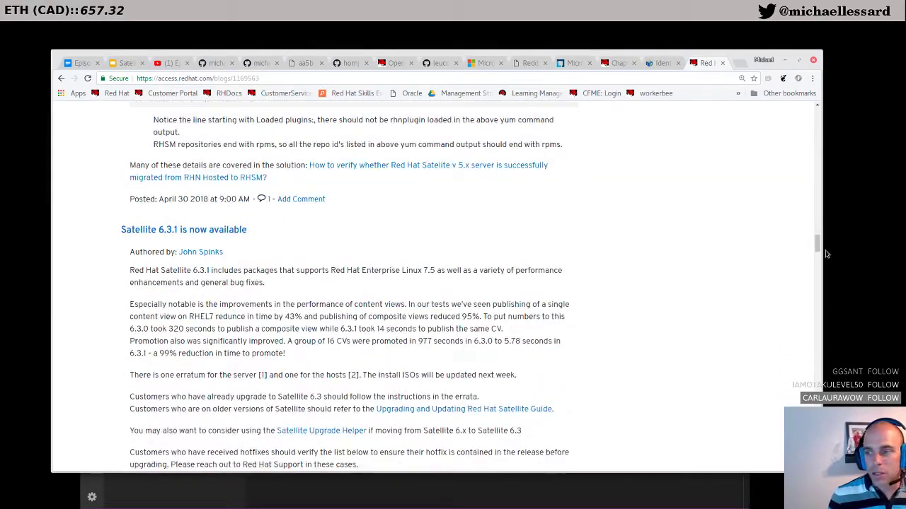
Step: Return to the top of the blog and open its notification preferences
key(Home)
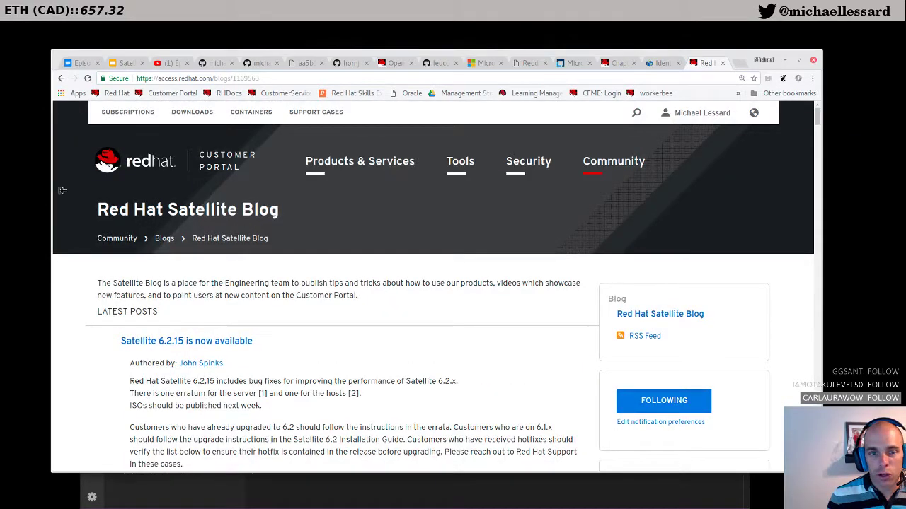
scroll(441, 321, down, 1)
scroll(441, 320, up, 1)
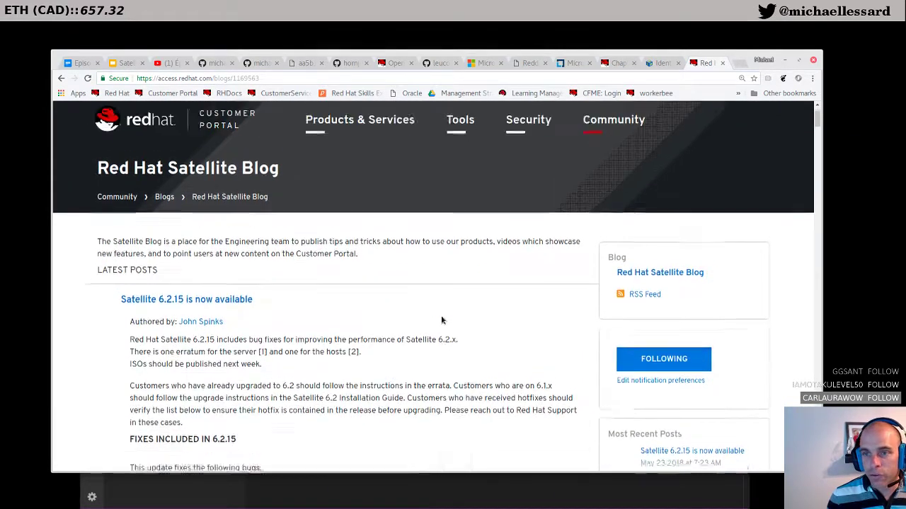
scroll(441, 320, down, 2)
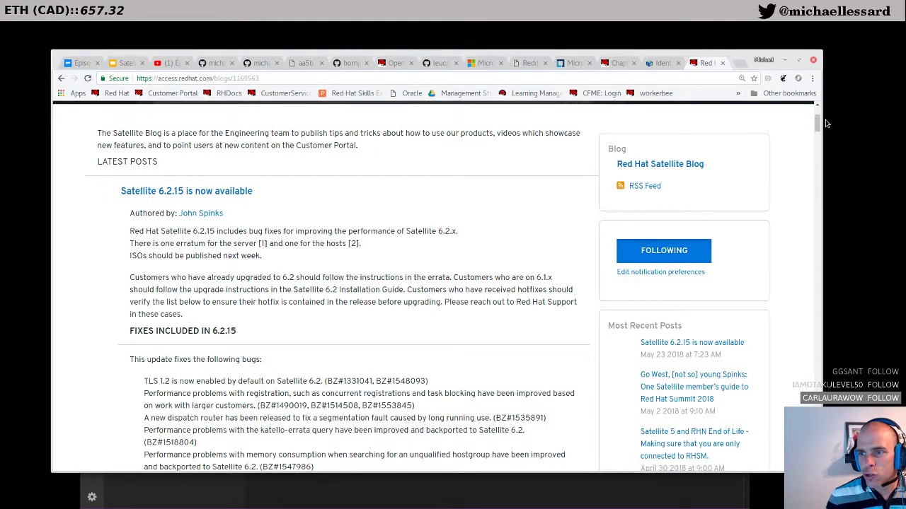
click(629, 275)
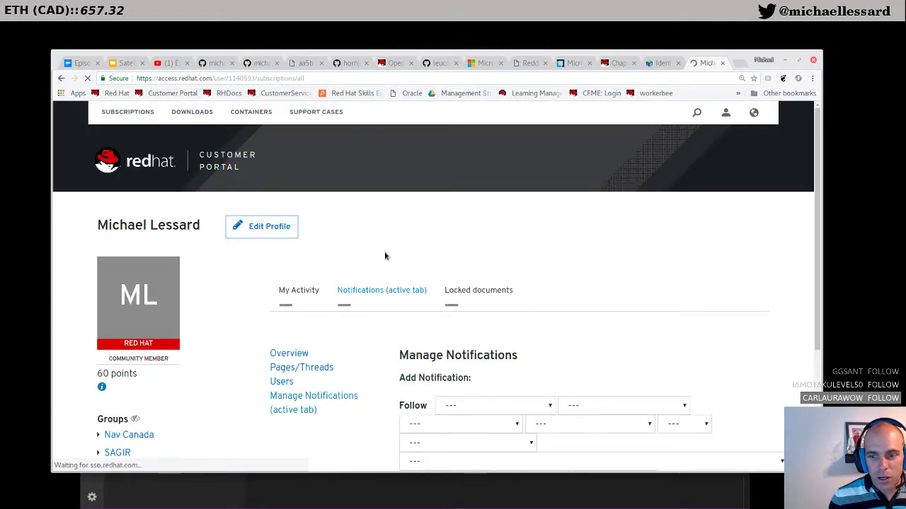
Step: Scroll the Manage Notifications page, then return to the Red Hat Satellite Blog
scroll(385, 256, down, 2)
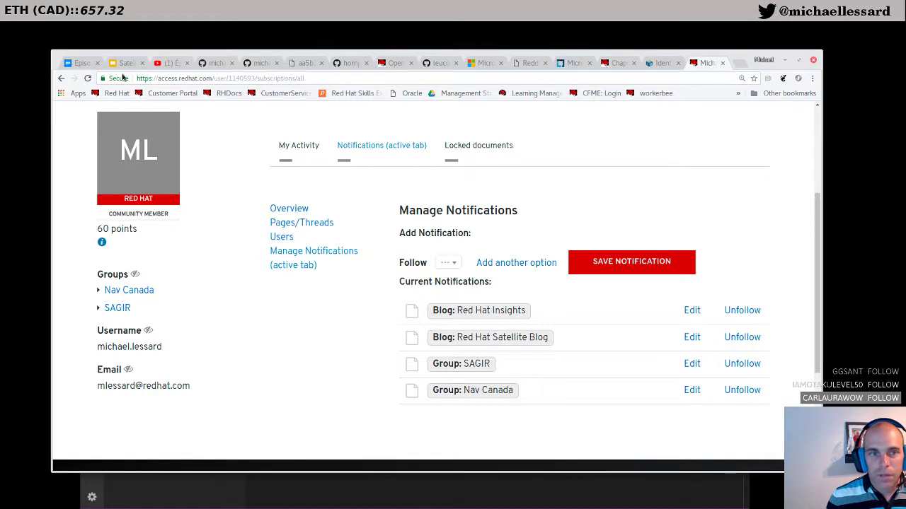
click(63, 79)
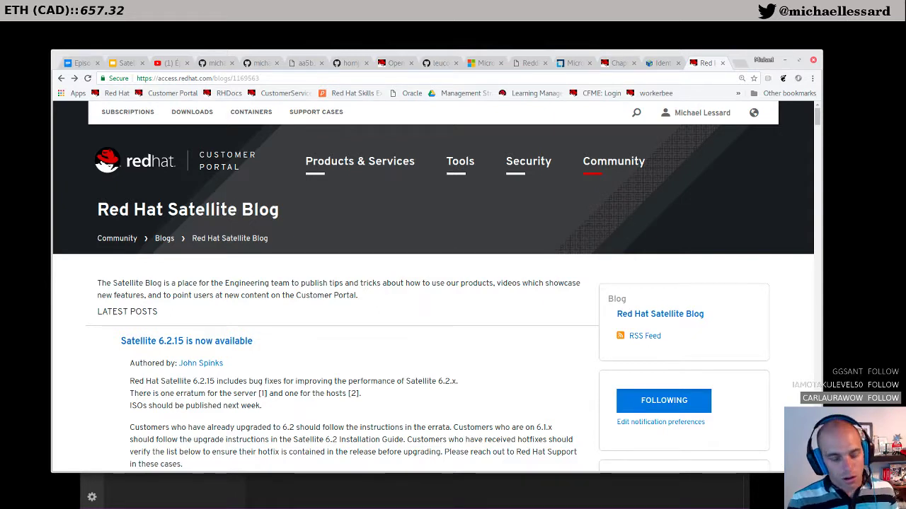
Step: Search the web for 'katello' in a new tab and open the Katello Foreman result
key(ctrl+t)
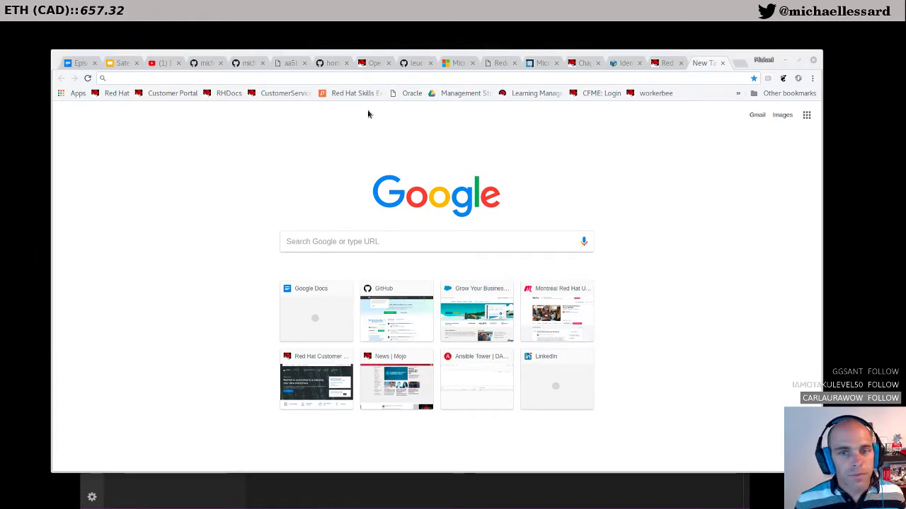
click(194, 79)
text(katello)
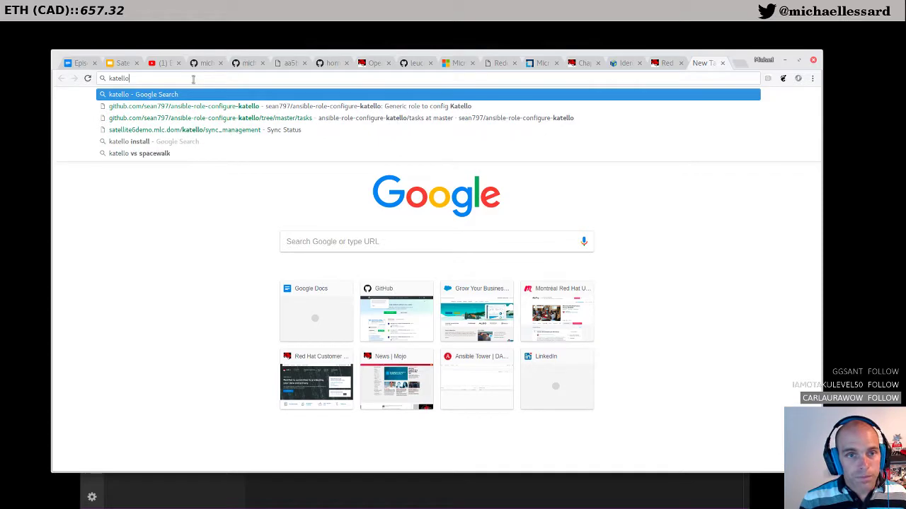
key(Return)
click(189, 191)
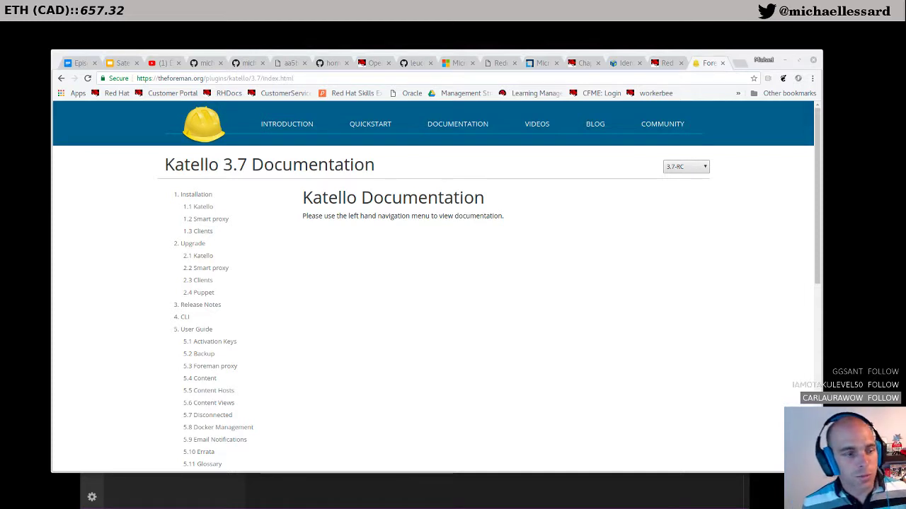
Step: Open the Katello 3.7 Client Upgrade page and check the Operating System options, keeping Enterprise Linux 5
scroll(302, 293, down, 1)
scroll(302, 292, down, 1)
scroll(302, 292, down, 1)
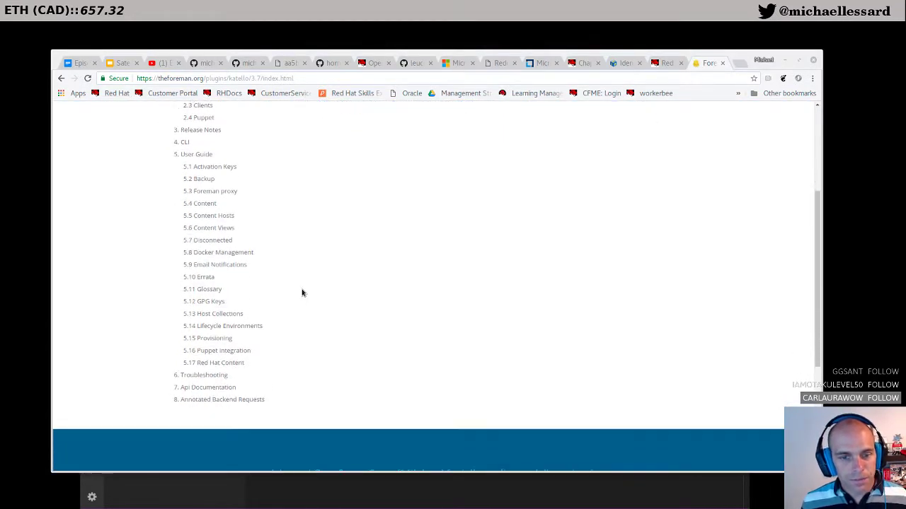
scroll(302, 293, up, 3)
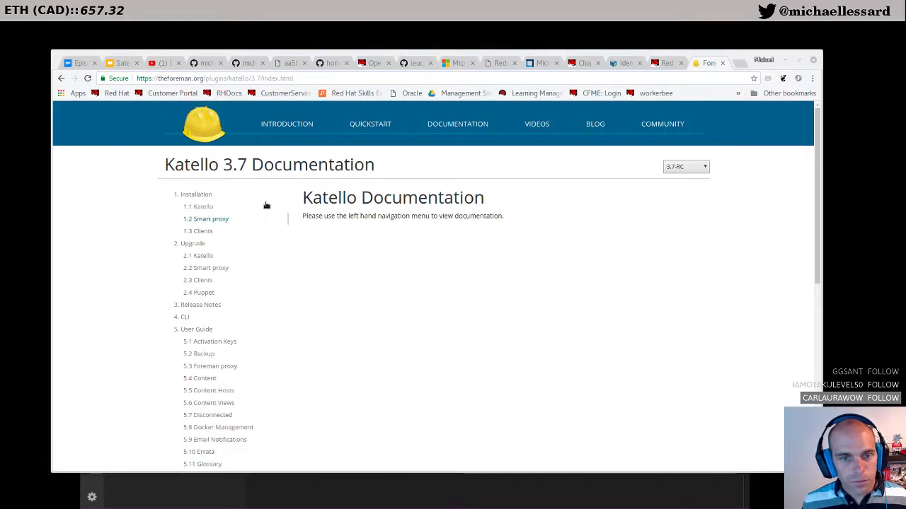
click(203, 281)
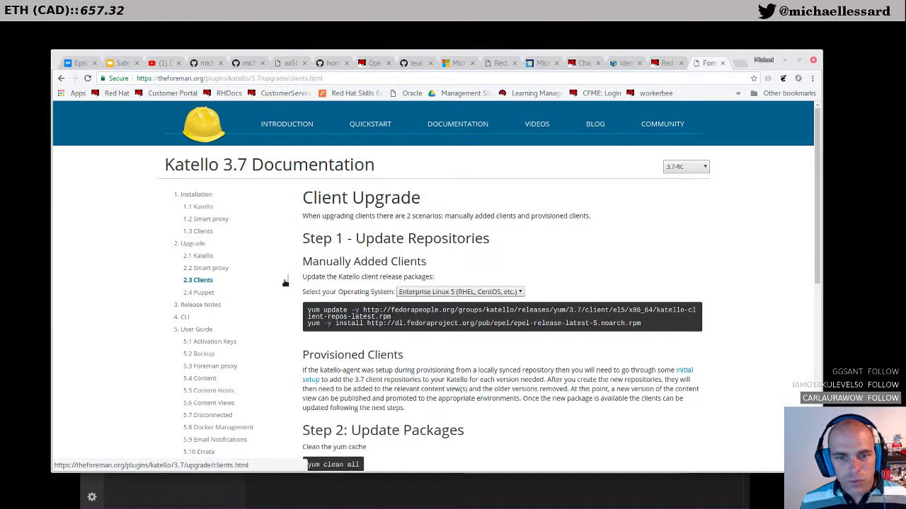
scroll(285, 283, down, 1)
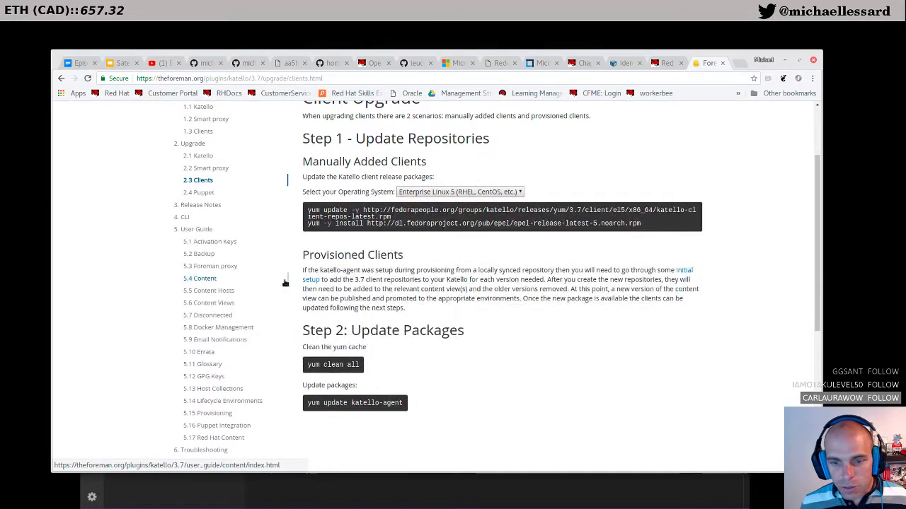
scroll(285, 283, up, 1)
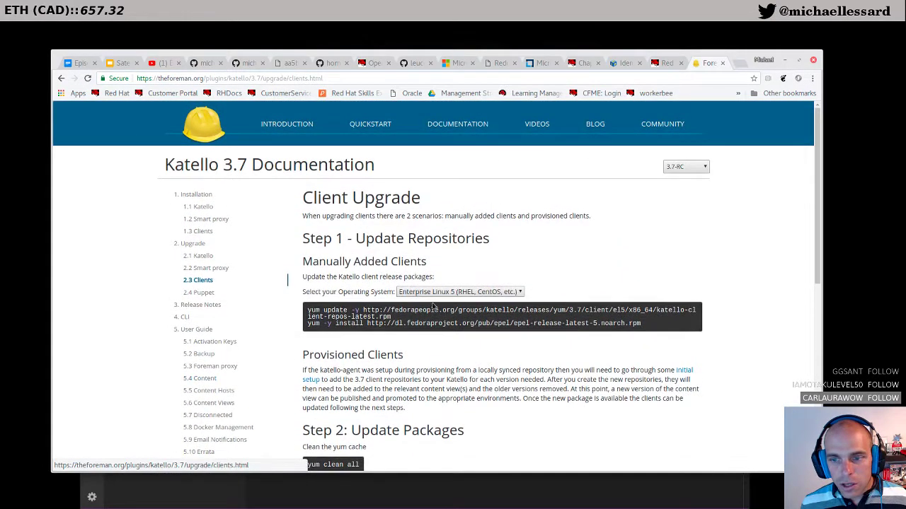
click(517, 293)
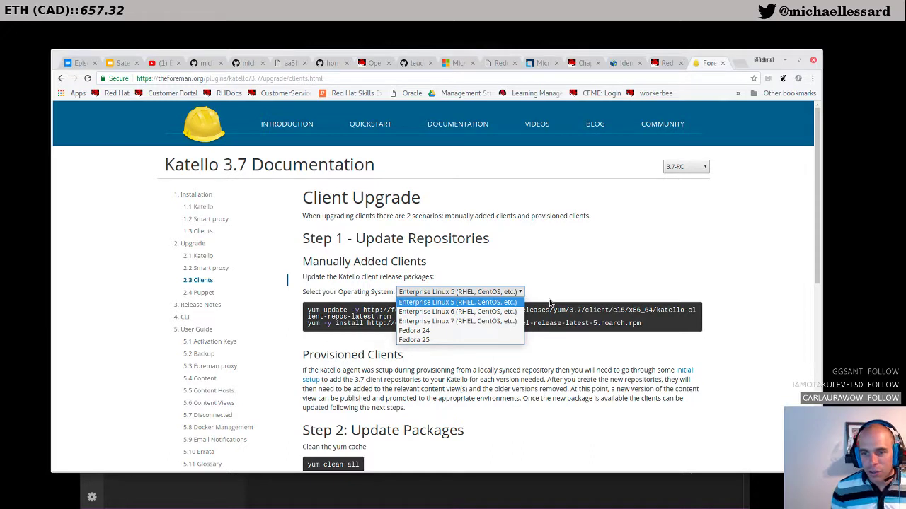
click(561, 256)
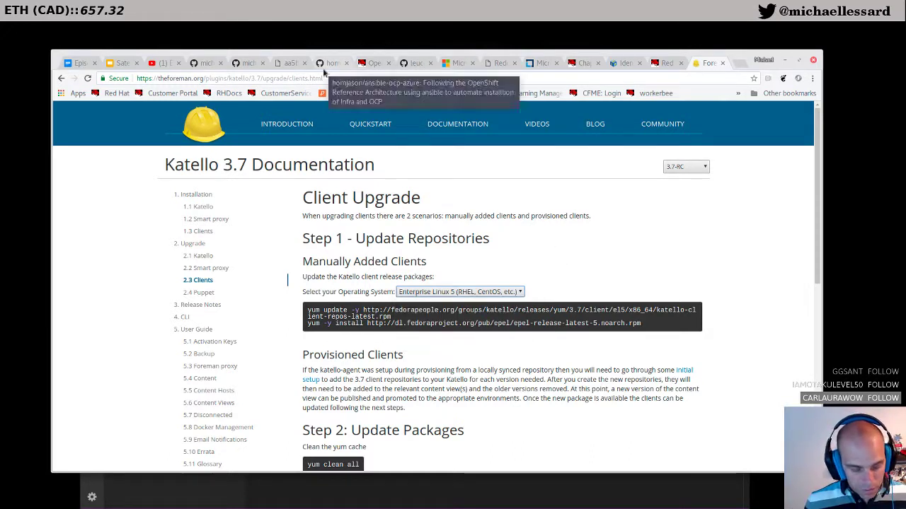
Step: Search Google for 'katello suse agent' in a new tab
key(ctrl+t)
text(katello sus)
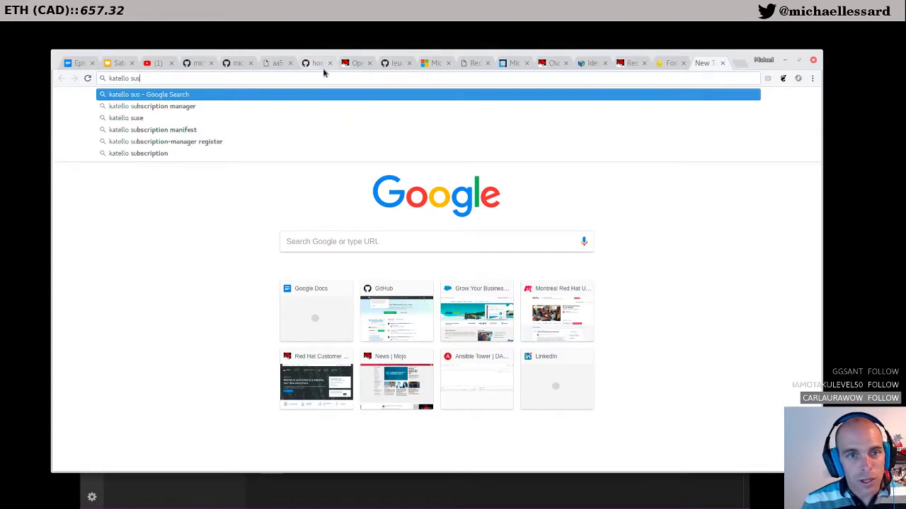
text(e agent)
key(Return)
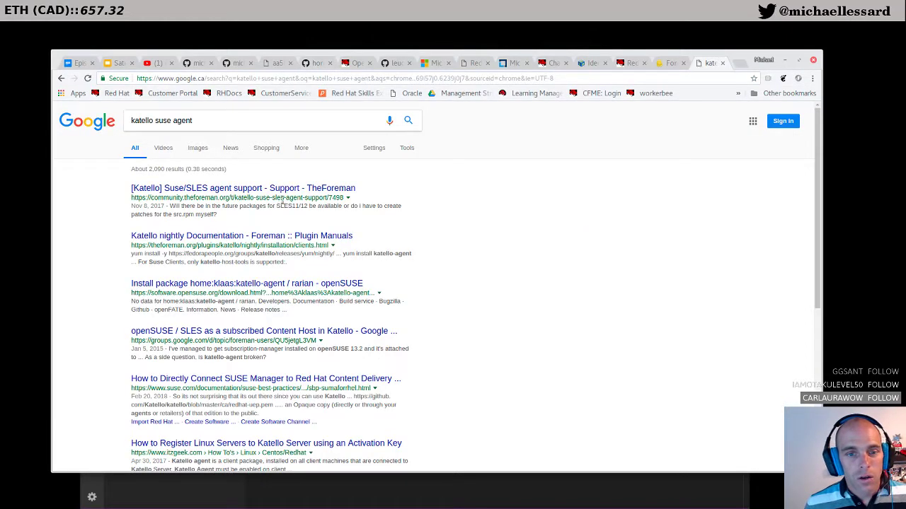
Step: Read TheForeman thread on Suse/SLES agent support, then return to the search results
click(248, 191)
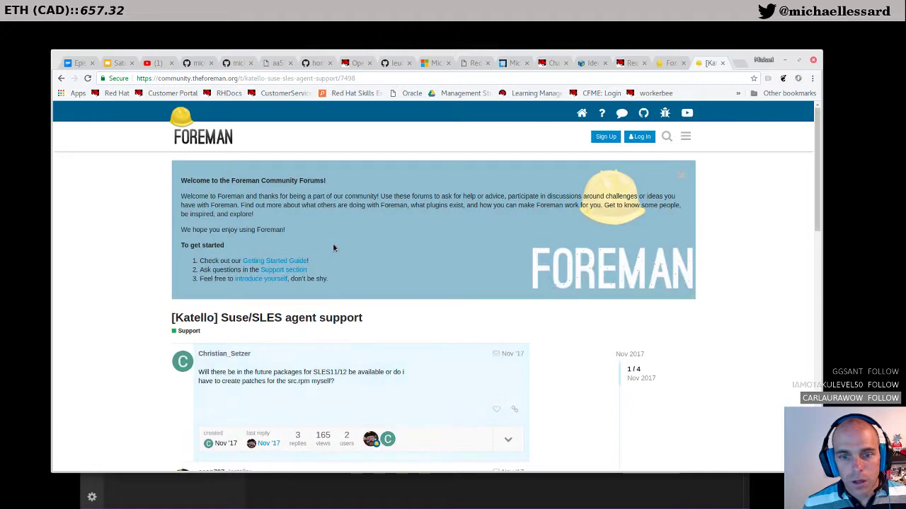
scroll(334, 247, down, 3)
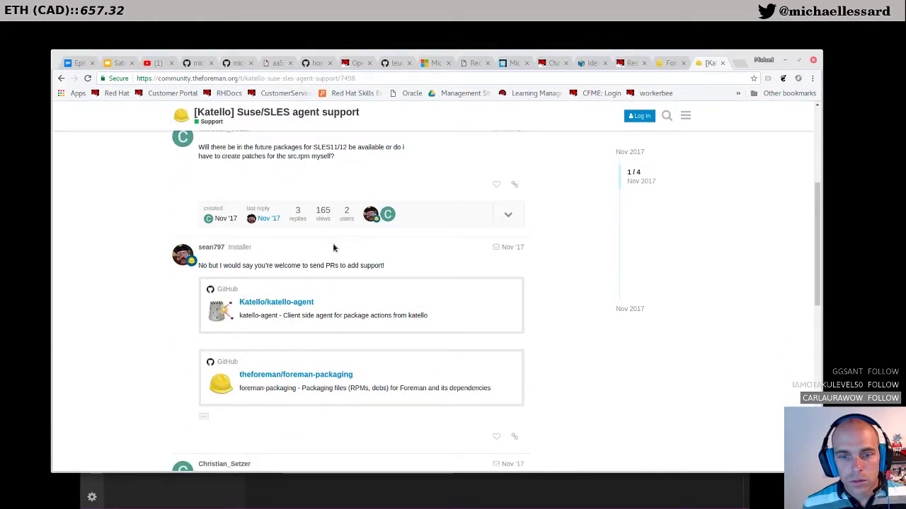
scroll(333, 247, down, 2)
scroll(334, 246, down, 2)
scroll(333, 247, down, 2)
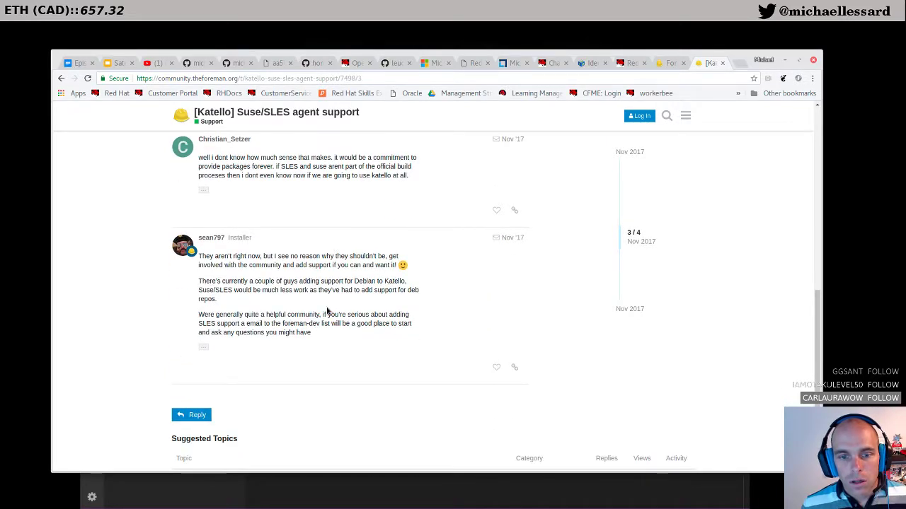
scroll(285, 277, down, 2)
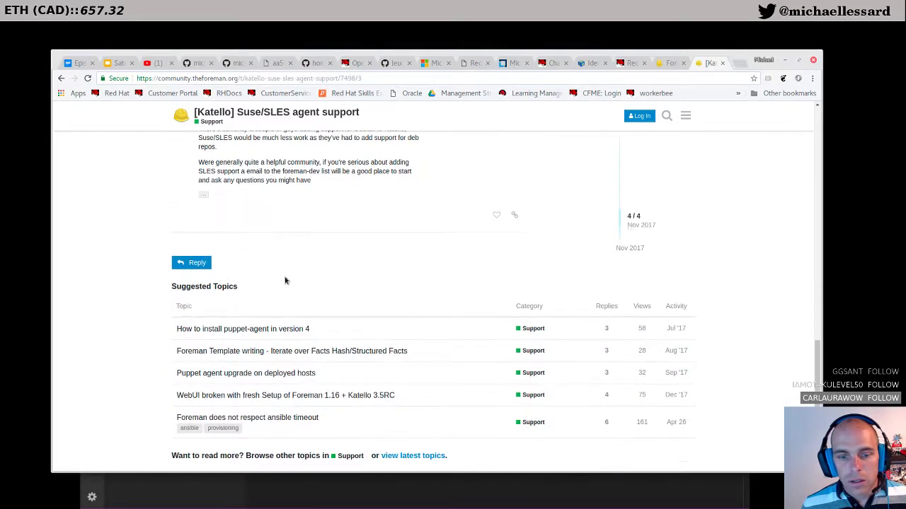
click(61, 78)
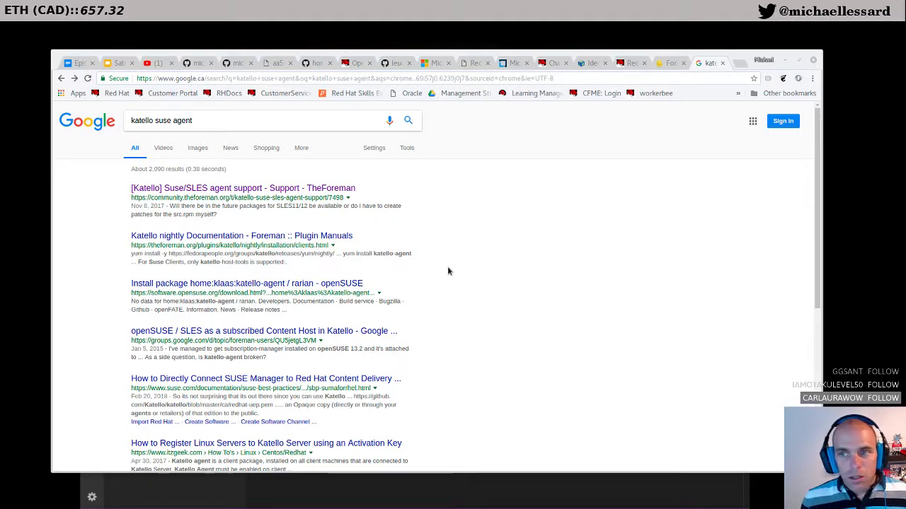
click(665, 63)
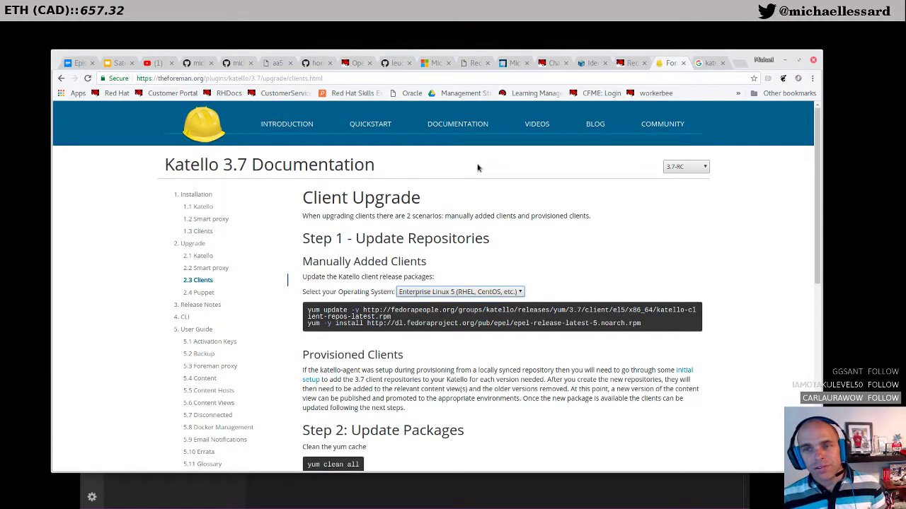
scroll(288, 366, down, 1)
scroll(283, 361, up, 1)
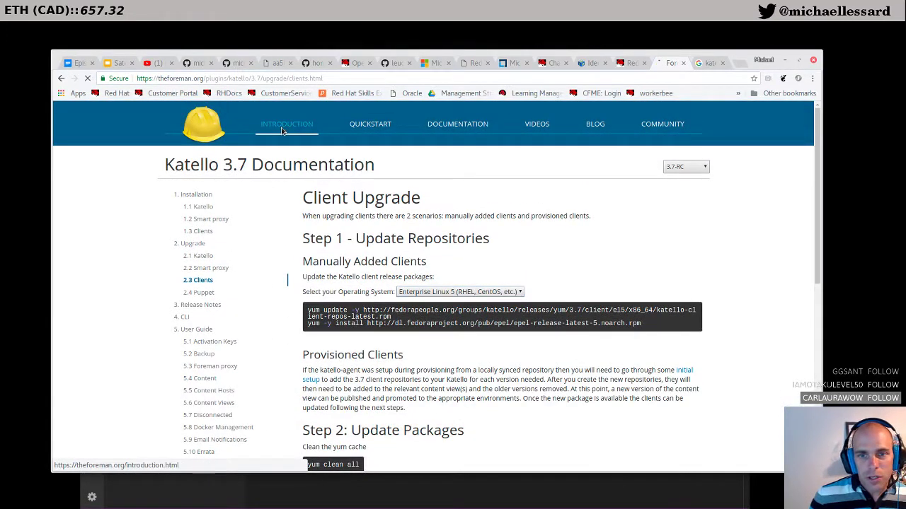
click(285, 124)
click(372, 126)
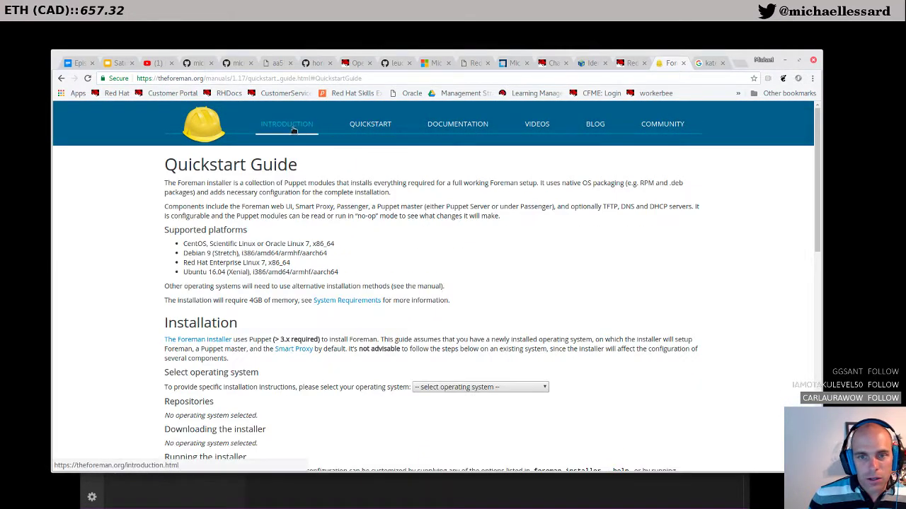
click(290, 126)
scroll(130, 325, down, 1)
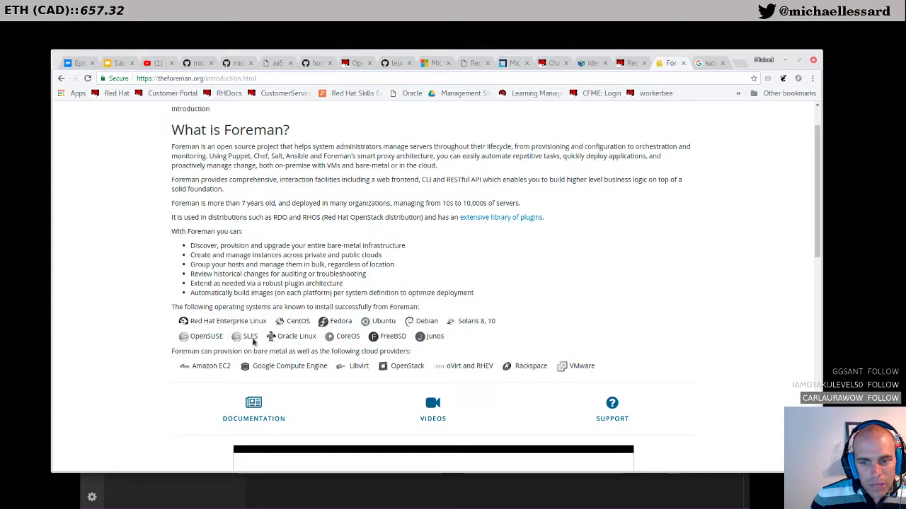
drag(441, 338, 166, 320)
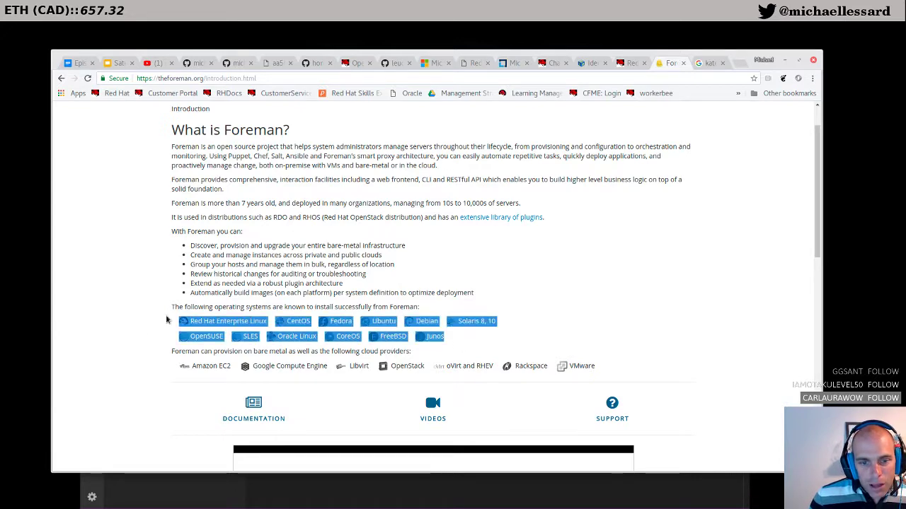
scroll(167, 320, up, 1)
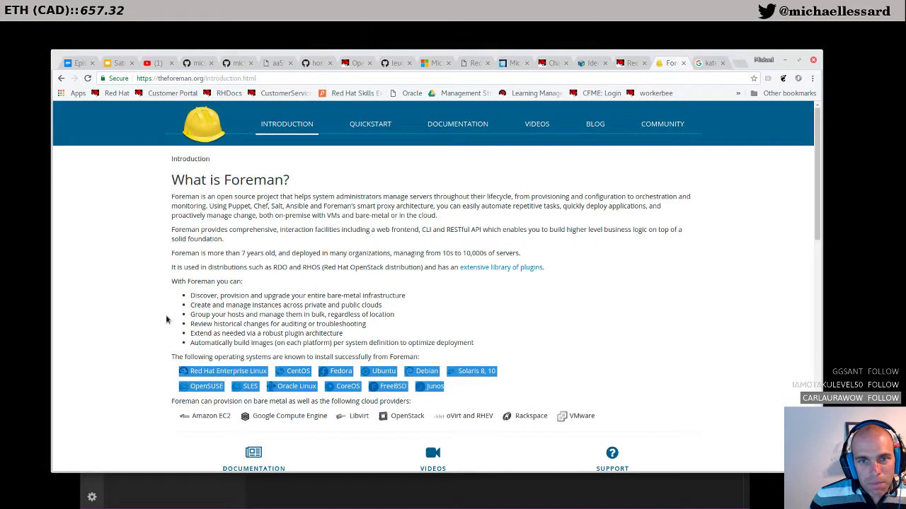
scroll(166, 320, down, 2)
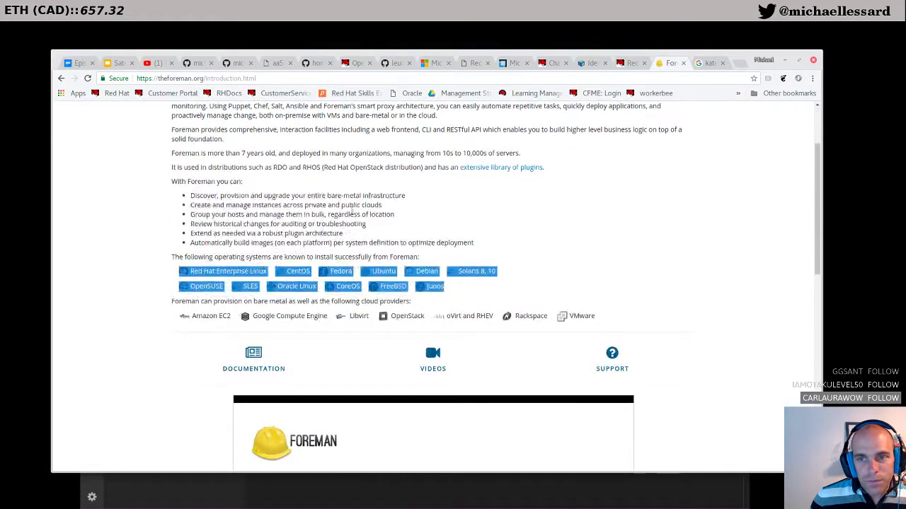
click(60, 79)
click(60, 79)
click(60, 80)
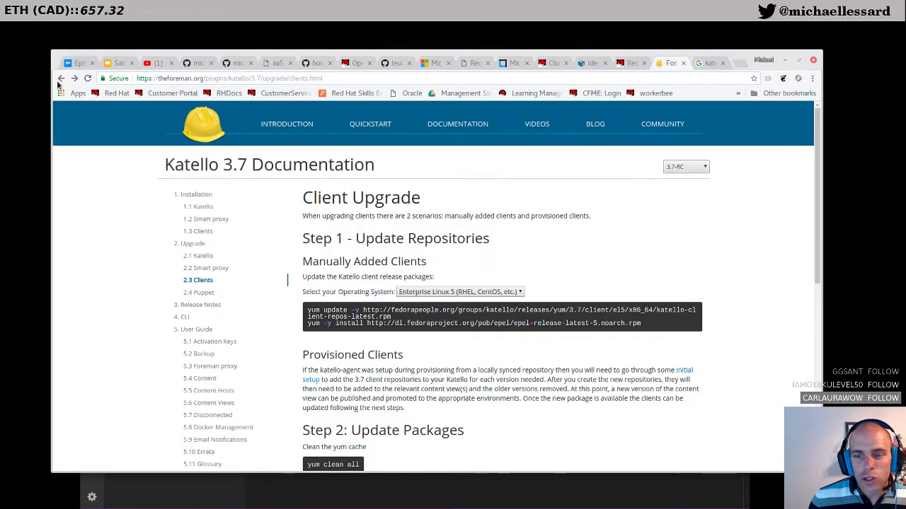
click(700, 65)
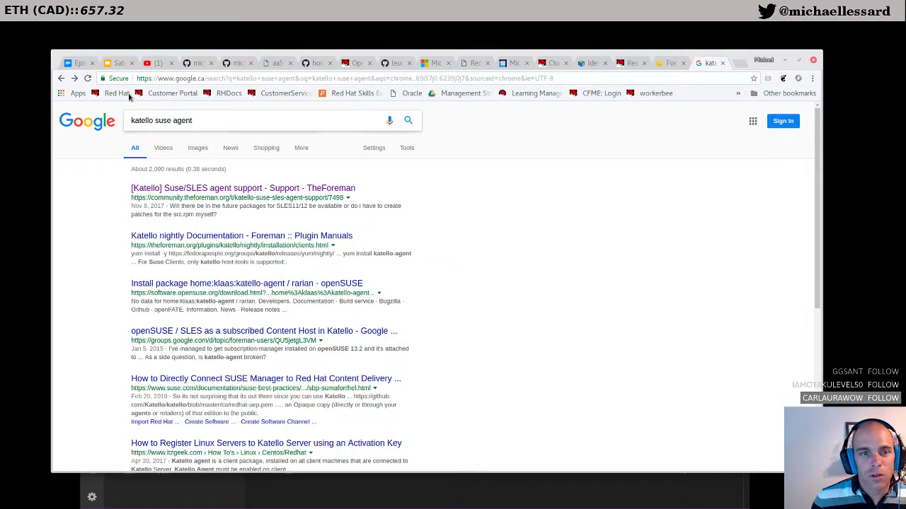
Step: Search Google for just 'katello' in a new tab
key(ctrl+t)
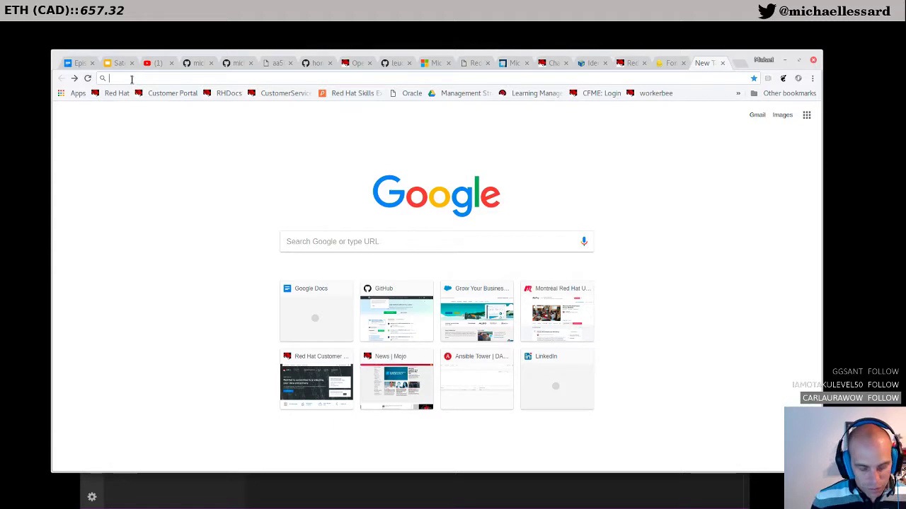
text(katello)
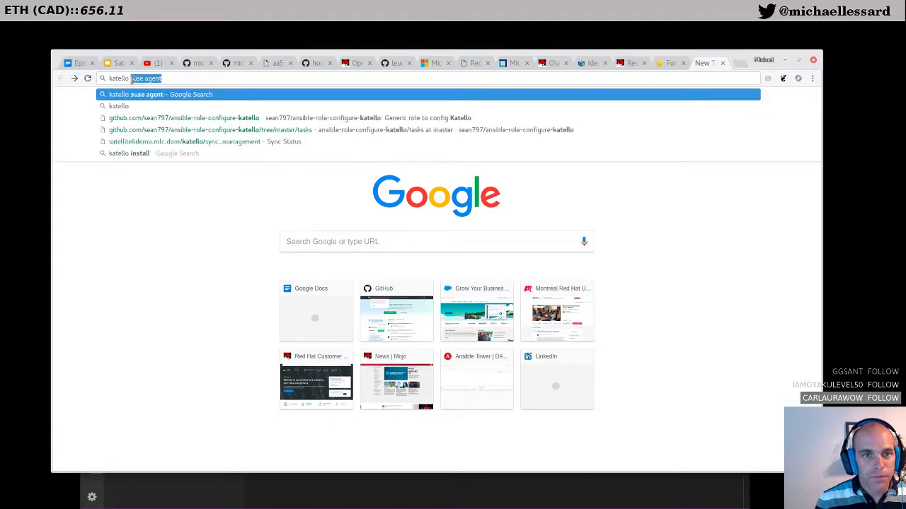
key(Return)
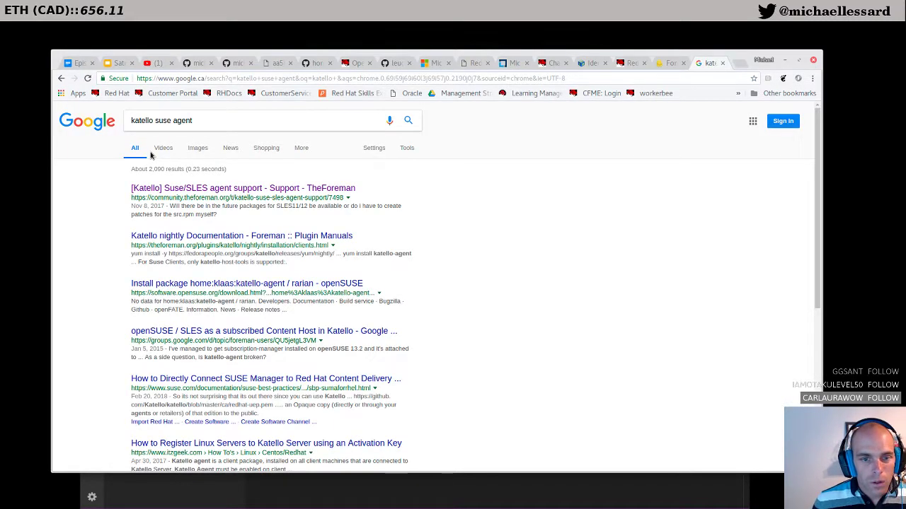
drag(154, 122, 289, 126)
key(BackSpace)
key(Return)
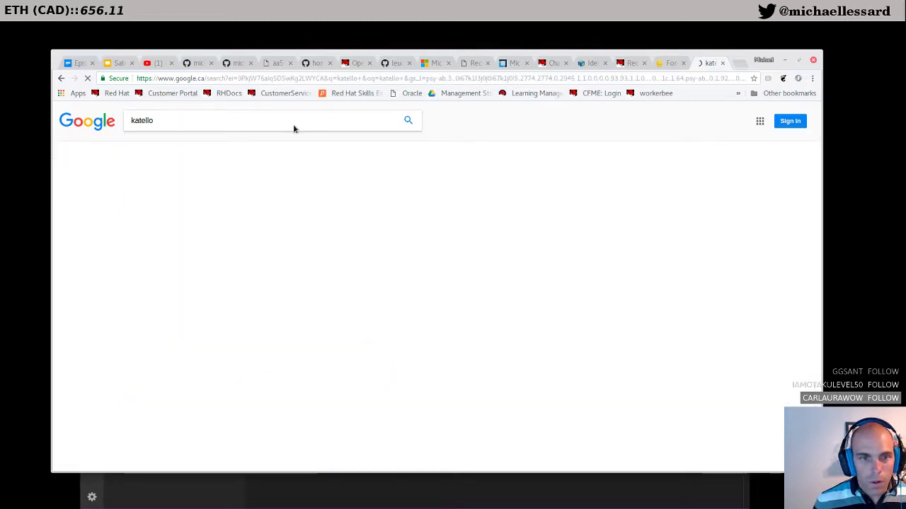
Step: Open the 'Katello - Foreman' page on theforeman.org, then its Quickstart Guide
click(189, 193)
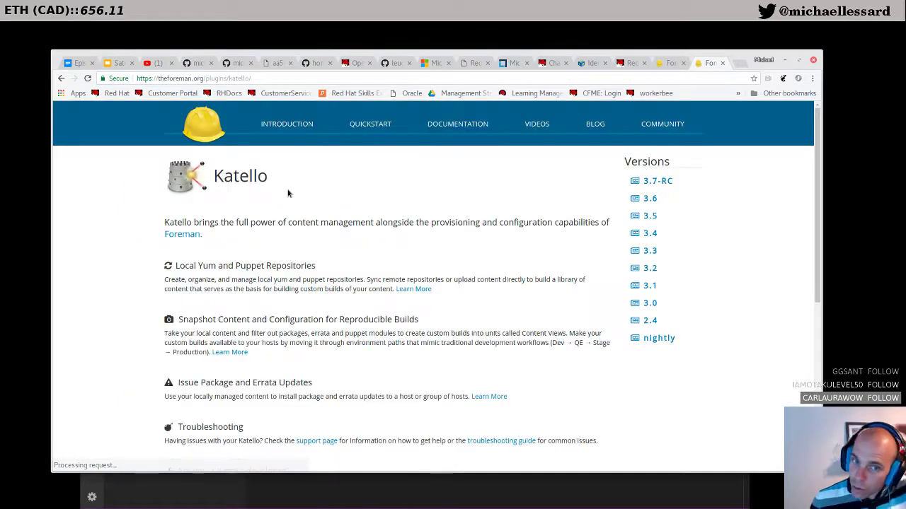
scroll(380, 264, down, 1)
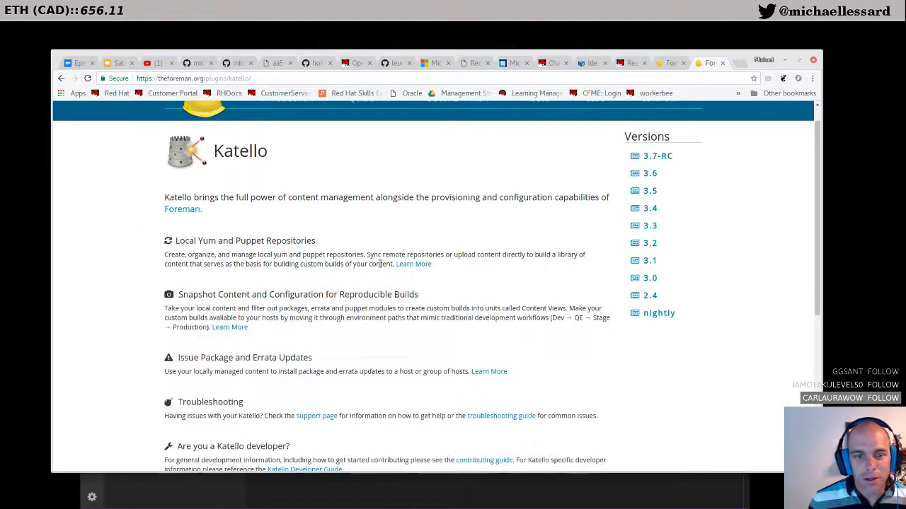
scroll(380, 264, down, 4)
scroll(380, 264, up, 3)
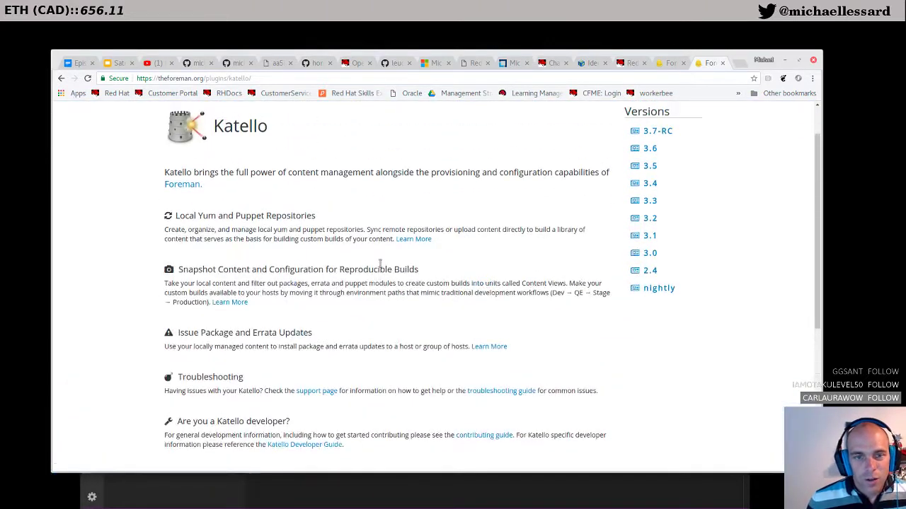
scroll(380, 264, up, 2)
click(381, 134)
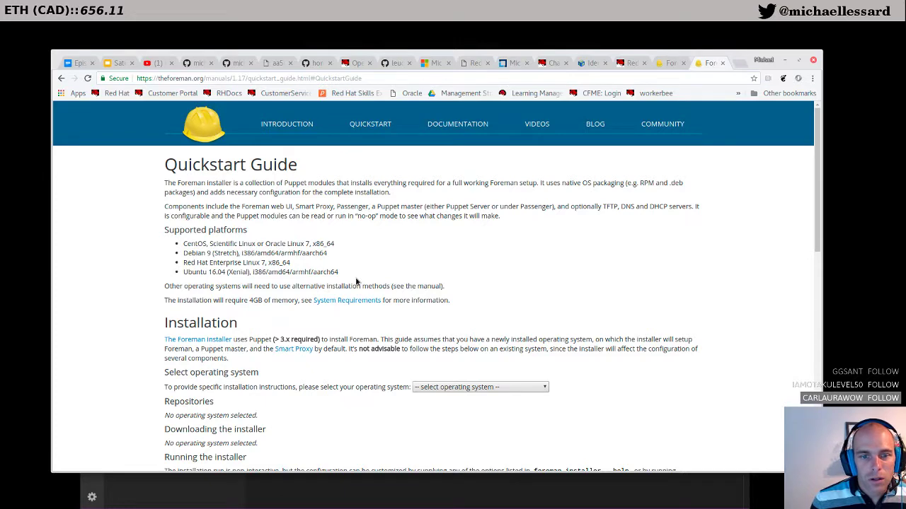
Step: Highlight the Supported platforms lines: CentOS, Debian 9, RHEL 7 and Ubuntu 16.04
scroll(356, 281, down, 1)
drag(340, 248, 142, 224)
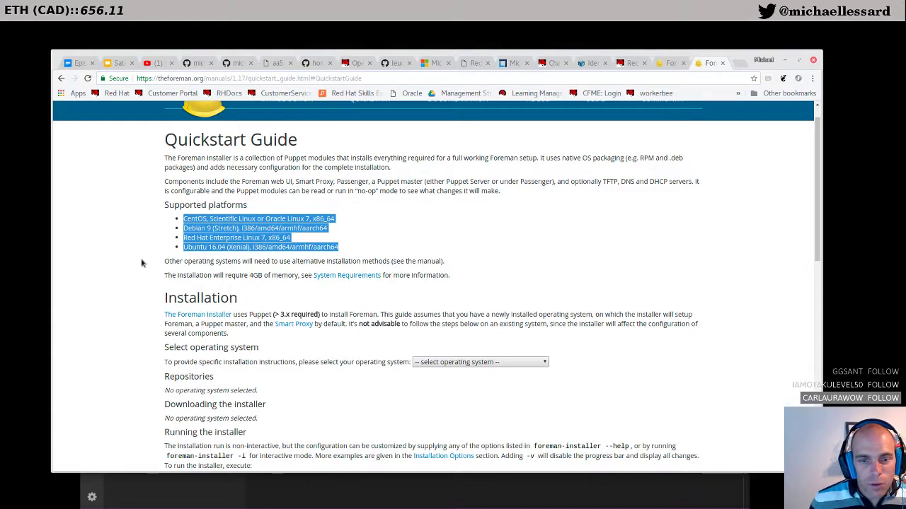
scroll(140, 298, down, 2)
scroll(140, 299, up, 3)
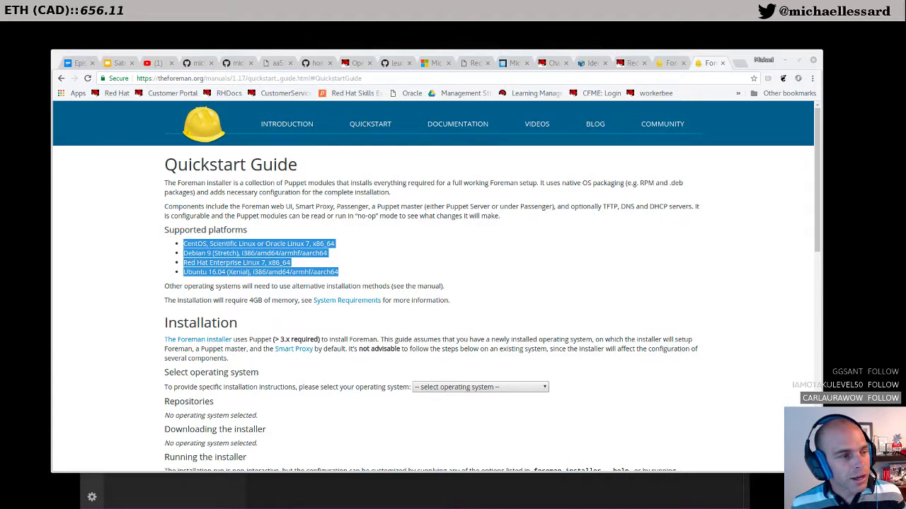
Step: Copy the Satellite URL from the finished installer output and start a new local terminal tab
key(alt+Tab)
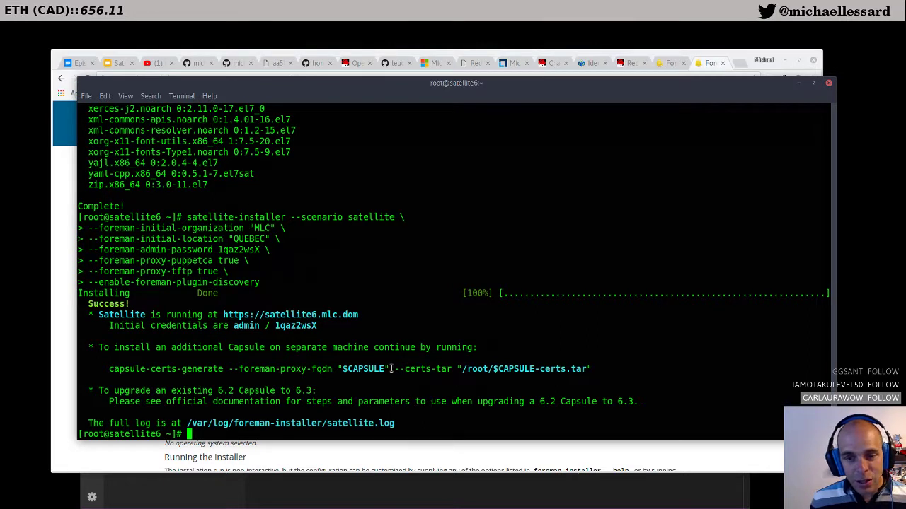
drag(363, 317, 223, 317)
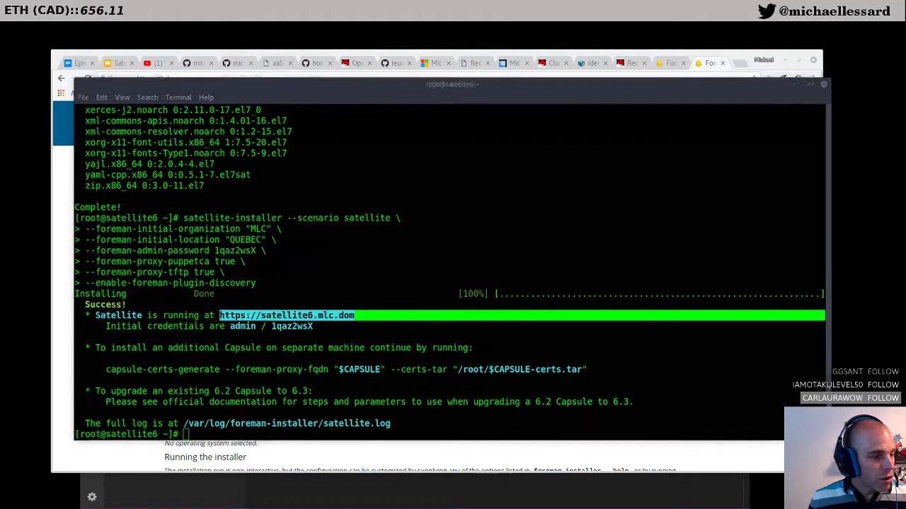
key(alt+Tab)
key(alt+Tab)
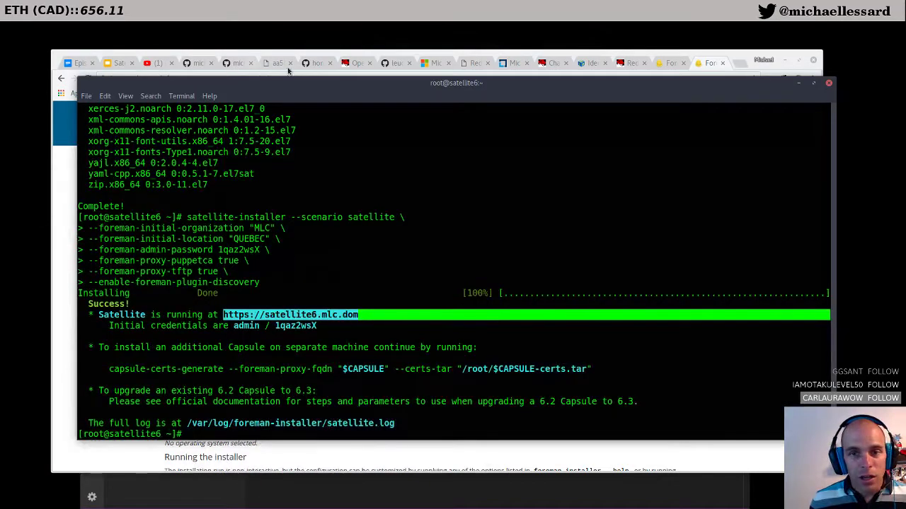
key(ctrl+shift+t)
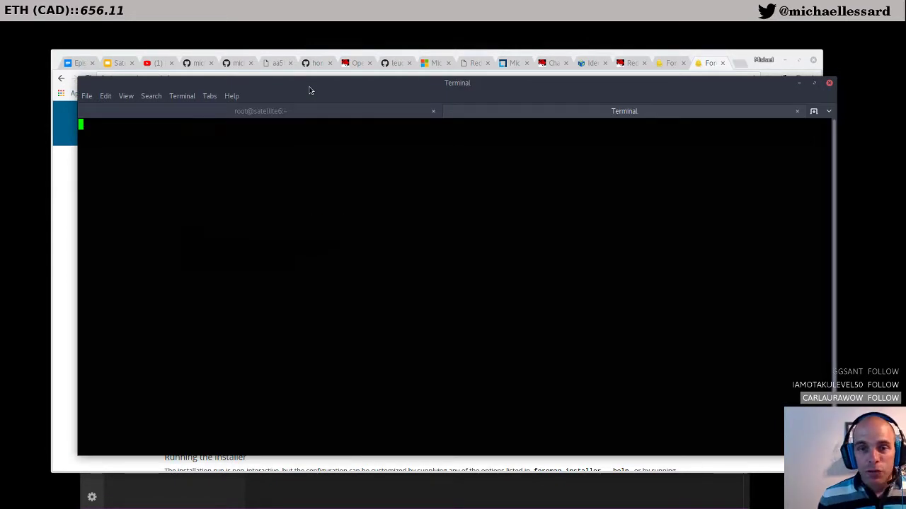
Step: Try editing /etc/hosts with plain vim, then quit with :q! when the save fails
drag(313, 88, 314, 73)
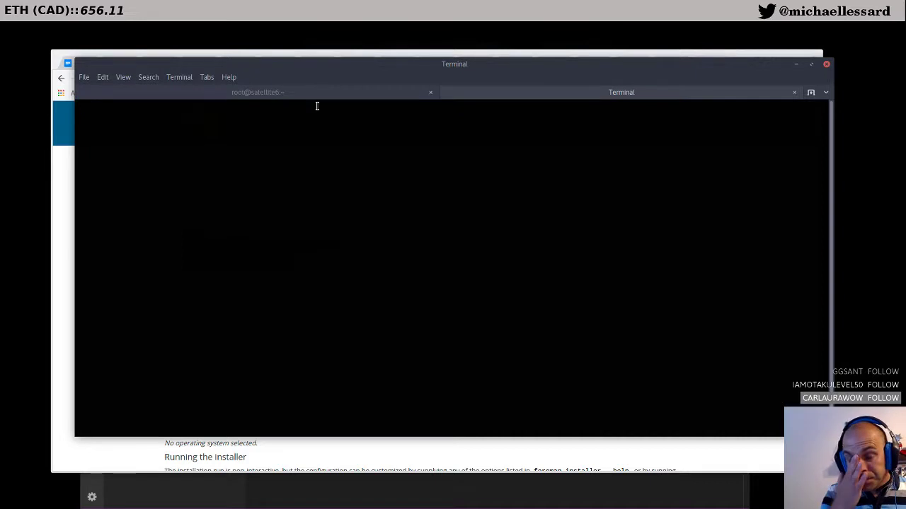
text(vim /etc/hosts)
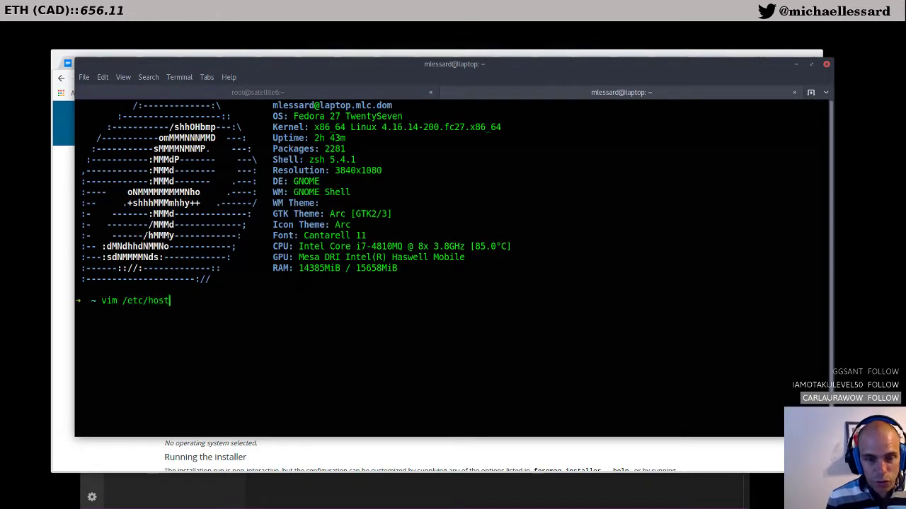
key(Tab)
key(Return)
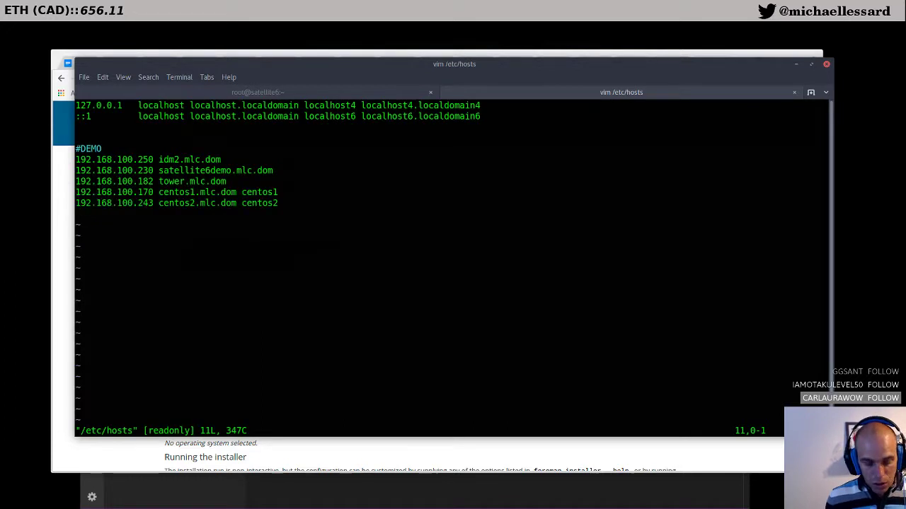
text(i19)
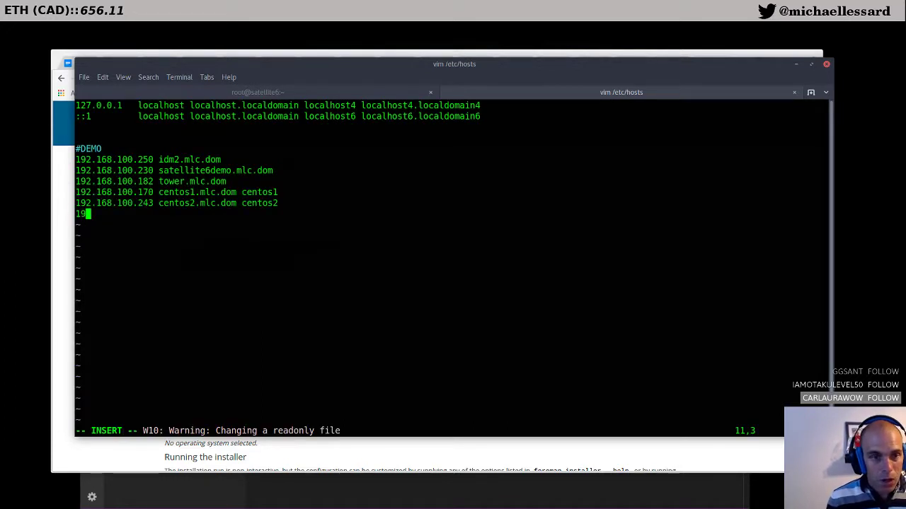
key(BackSpace)
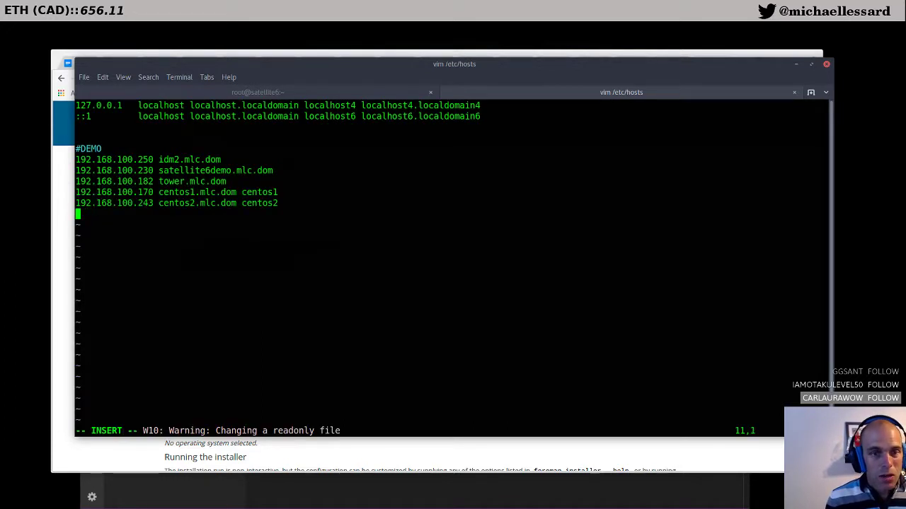
key(Up)
key(Up)
key(Up)
key(Up)
key(Right)
key(Right)
key(Right)
key(Right)
key(Right)
key(Right)
key(Right)
key(Right)
key(Right)
key(Right)
key(Right)
key(Right)
key(Right)
key(Right)
key(Right)
key(Right)
key(Right)
key(Right)
key(Right)
key(Right)
key(Right)
key(Right)
key(Right)
key(Right)
key(Right)
key(Right)
text(x)
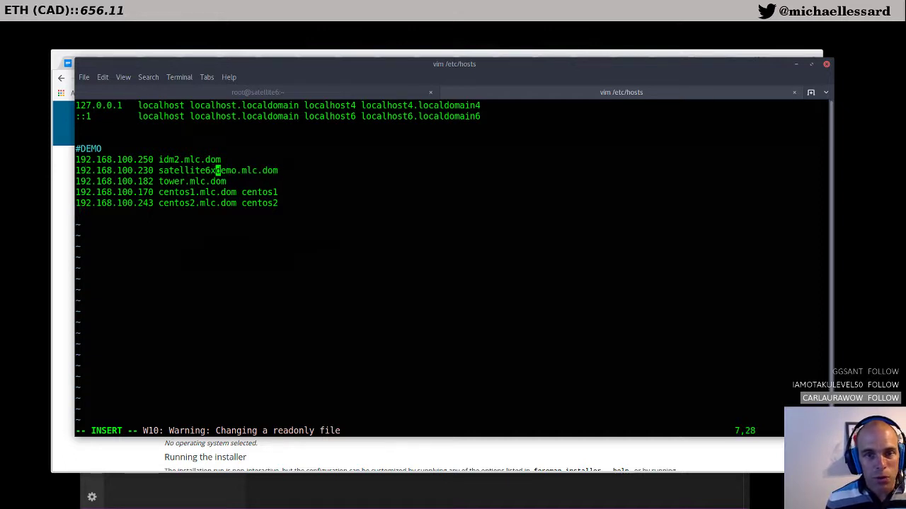
key(Escape)
key(x)
key(x)
key(x)
key(x)
key(x)
key(Down)
key(Down)
key(Down)
text(:w)
key(Return)
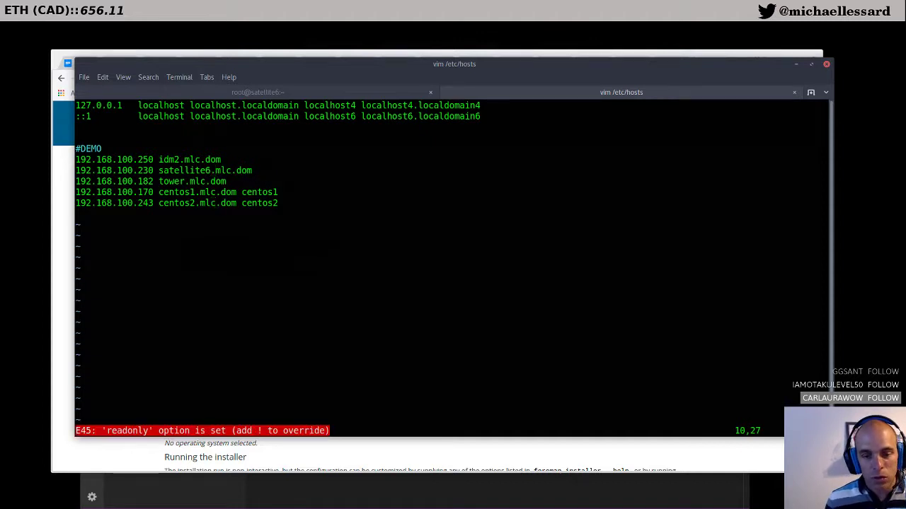
text(:q!)
key(Return)
Step: With sudo vim, rename satellite6demo.mlc.dom to satellite6.mlc.dom in /etc/hosts and save with :wq
text(s)
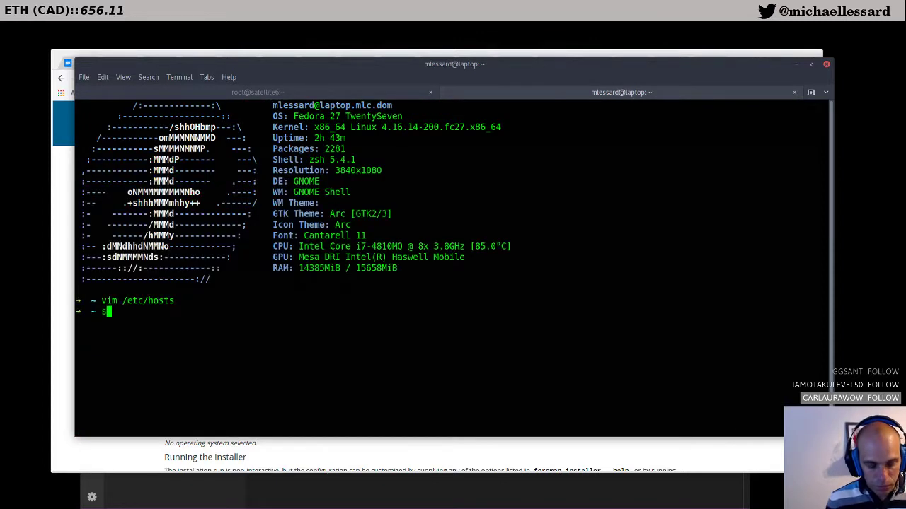
text(udo vim )
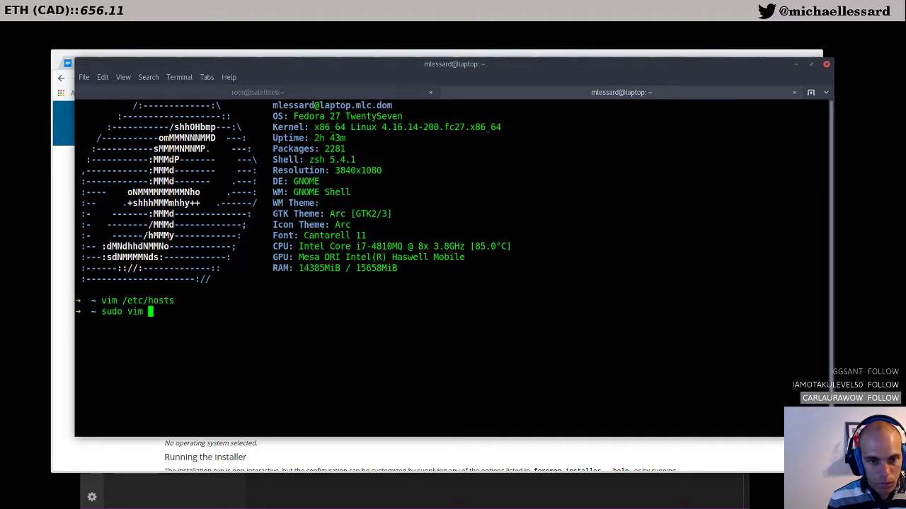
text(/etc/hosts)
key(Return)
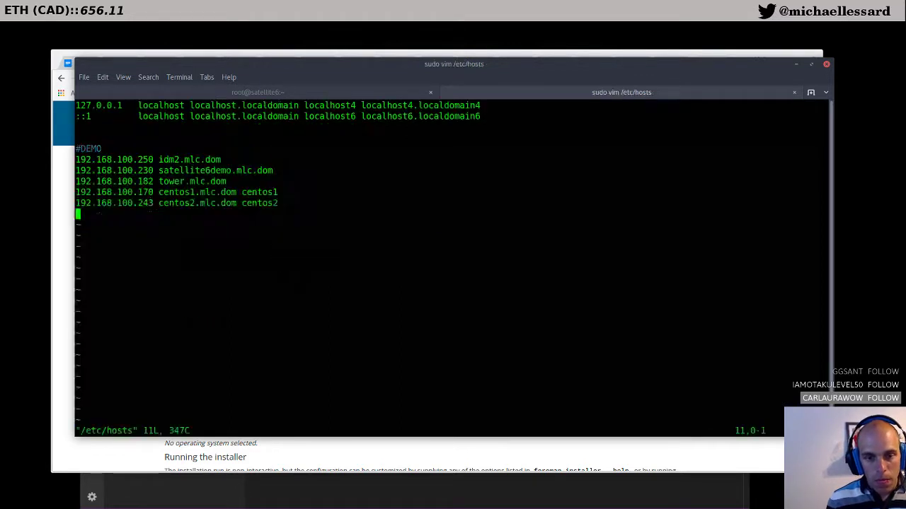
key(Up)
key(Up)
key(Up)
key(Up)
key(Right)
key(Right)
key(Right)
key(Right)
key(Right)
key(Right)
key(Right)
key(Right)
key(Right)
key(Right)
key(Right)
key(Right)
key(Right)
key(Right)
key(Right)
key(Right)
key(Right)
key(Right)
key(Right)
key(Right)
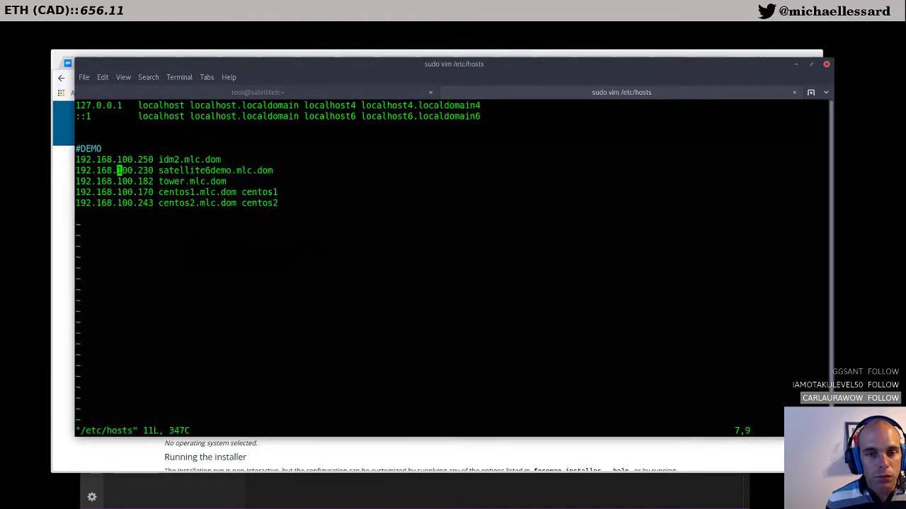
key(Right)
key(Right)
key(Right)
key(x)
key(x)
key(x)
key(x)
key(x)
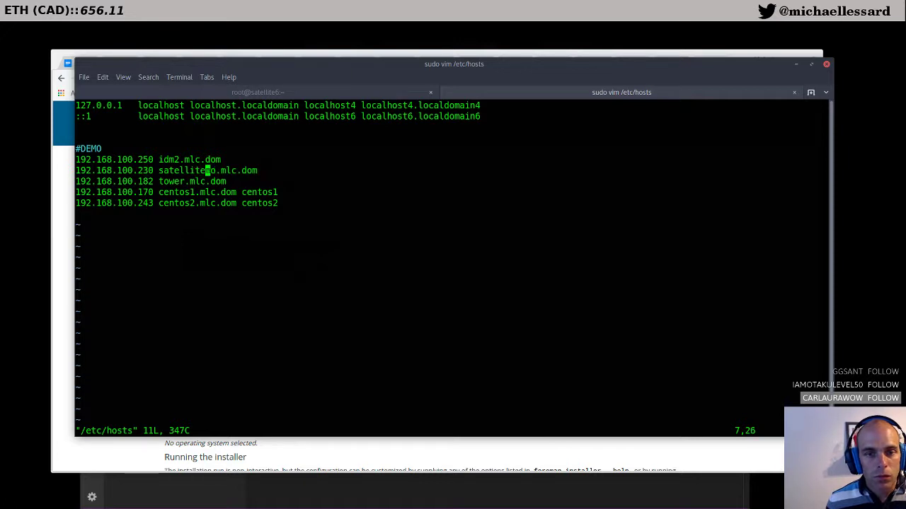
text(ite6)
key(Down)
key(Down)
key(Escape)
text(:wq)
key(Return)
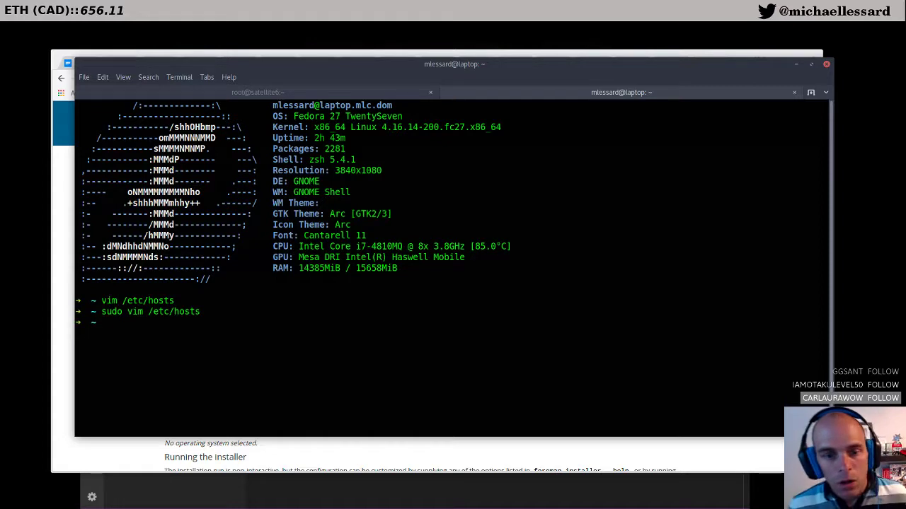
drag(427, 63, 375, 159)
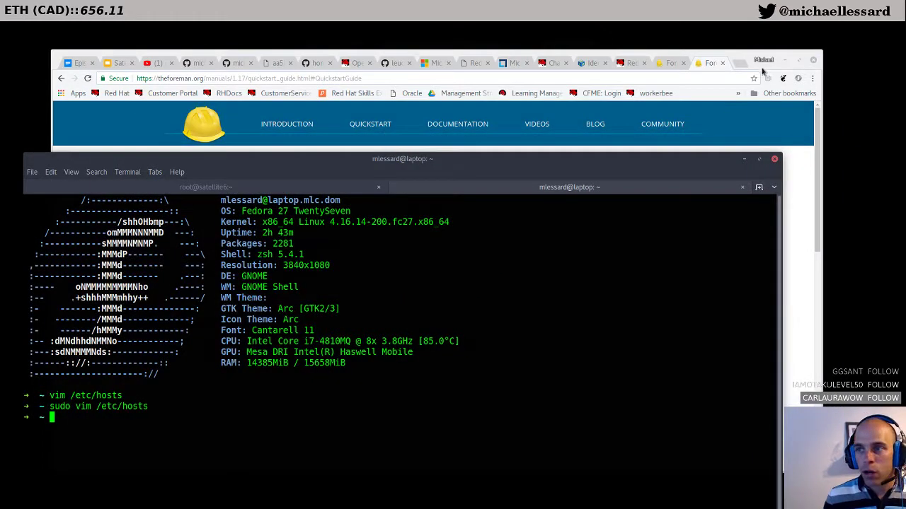
Step: Close the Foreman Quickstart, Katello documentation, Satellite Blog and Identity Management DNS tabs
click(711, 64)
click(723, 63)
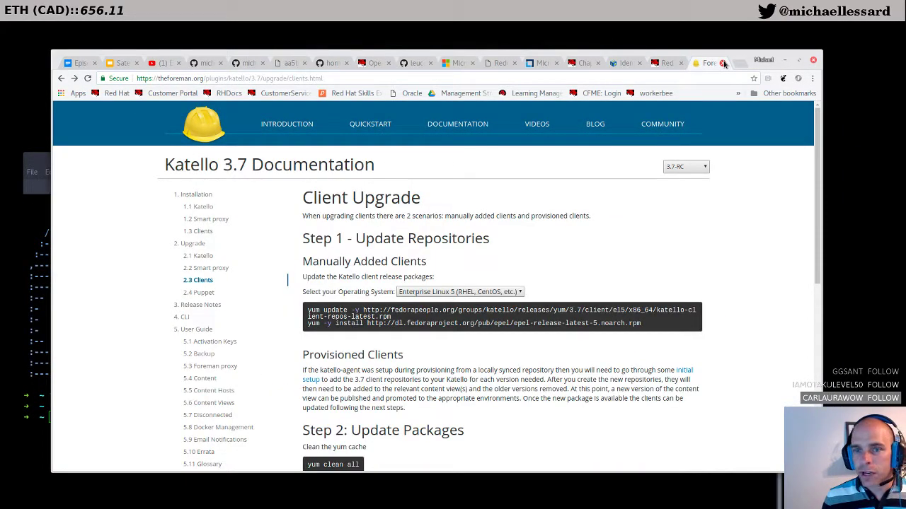
click(722, 63)
drag(566, 57, 562, 53)
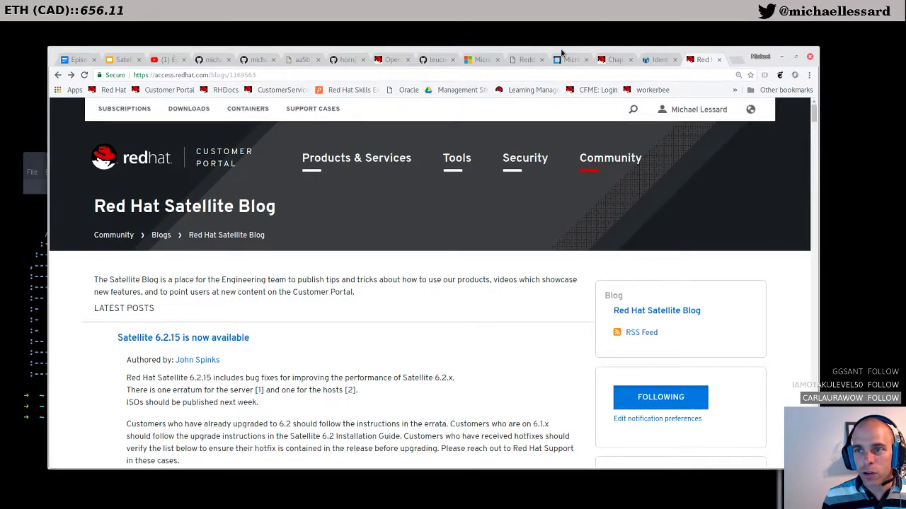
click(719, 61)
click(718, 61)
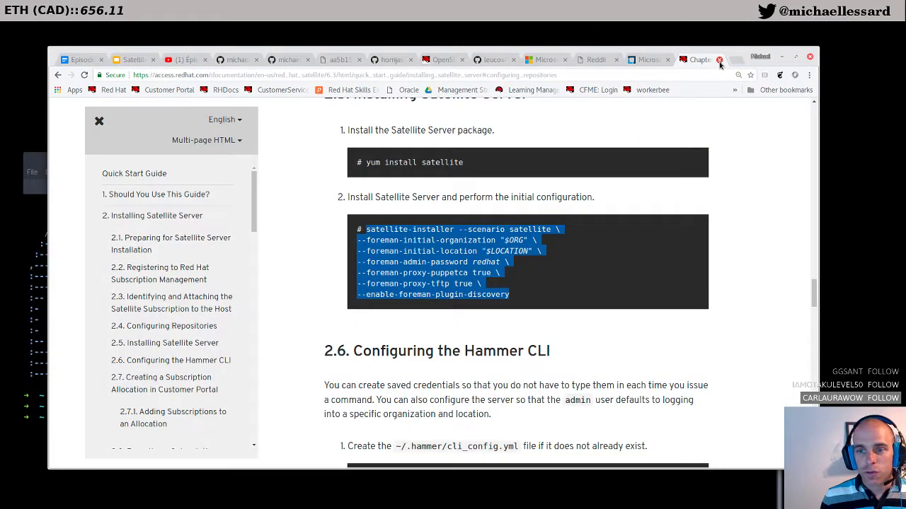
Step: Close the Microsoft GitHub, Reddit, GitHub Ansible tutorial and OpenShift Tested Integrations tabs
click(643, 62)
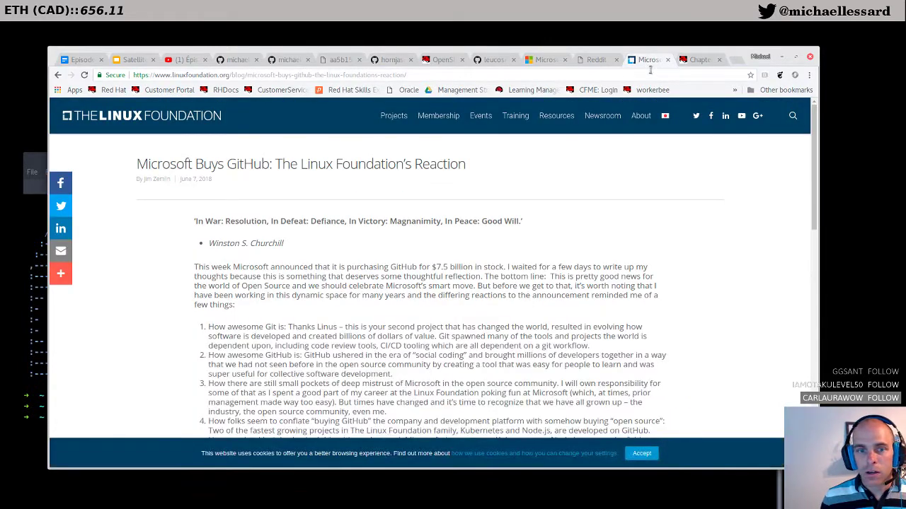
click(667, 60)
click(608, 62)
click(616, 60)
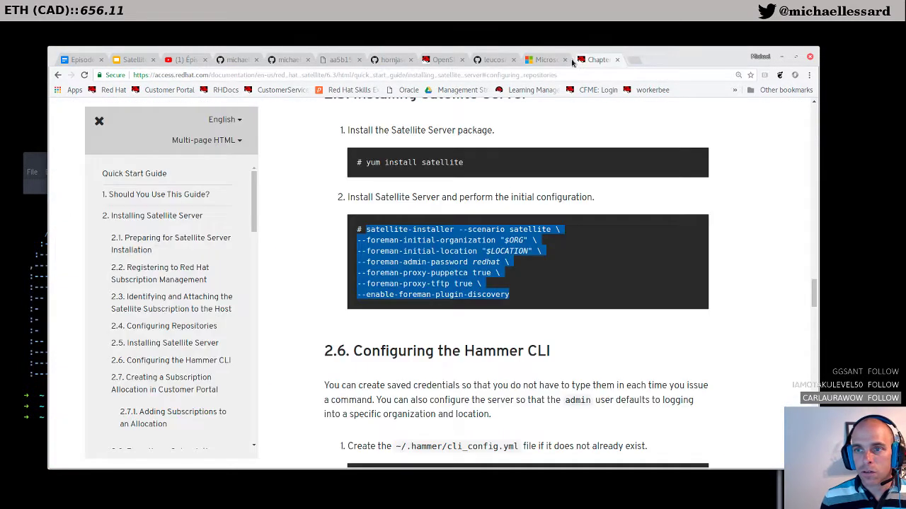
click(551, 62)
click(564, 60)
click(495, 61)
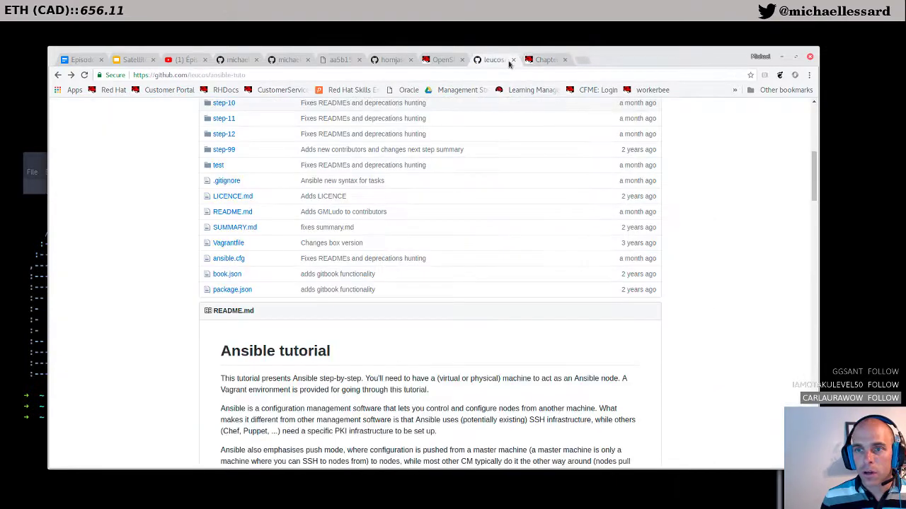
click(522, 60)
click(465, 61)
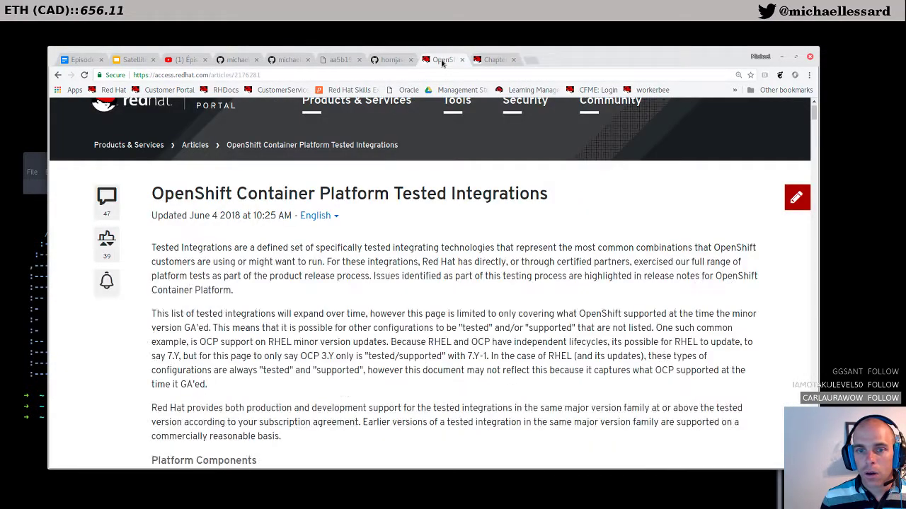
click(463, 62)
key(ctrl+t)
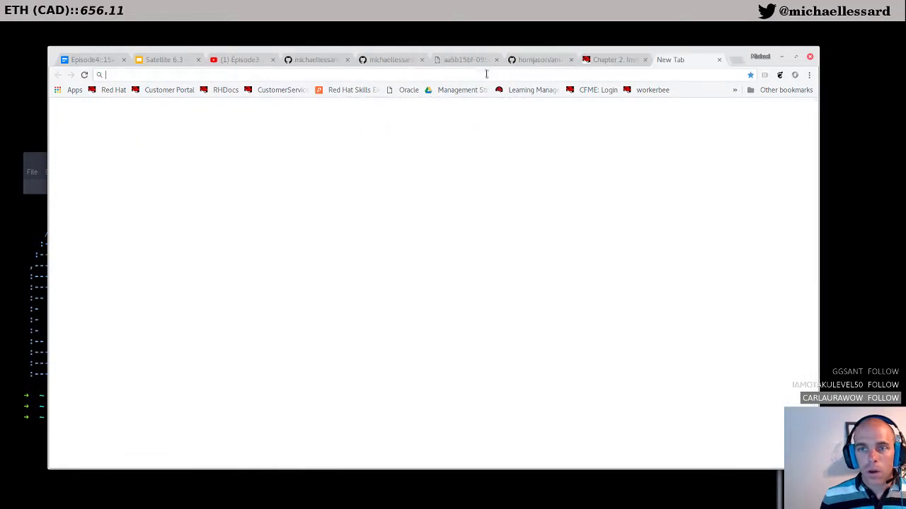
text(satellite6)
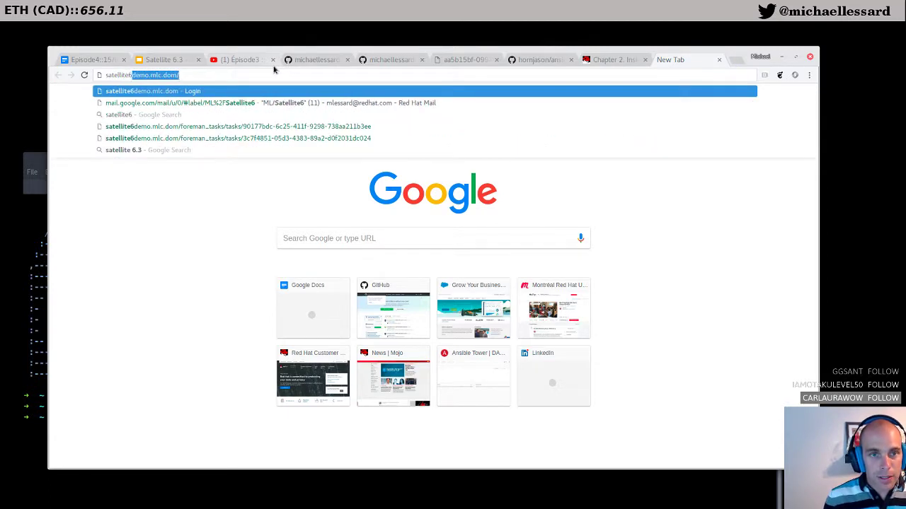
text(.mlc.dom)
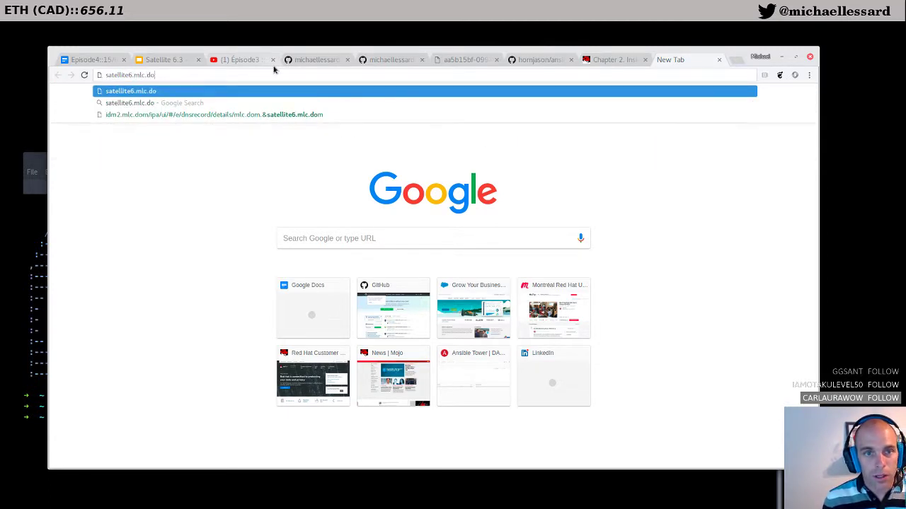
key(Return)
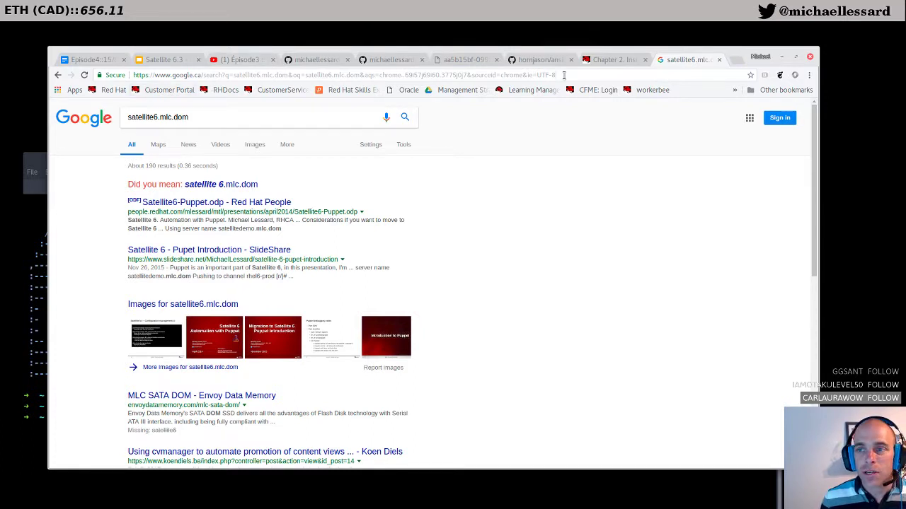
drag(564, 76, 72, 74)
text(http)
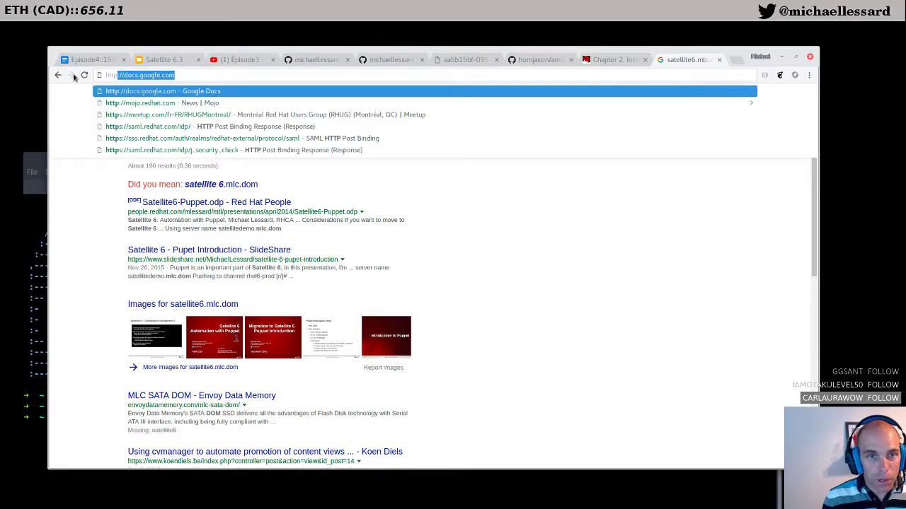
text(://s)
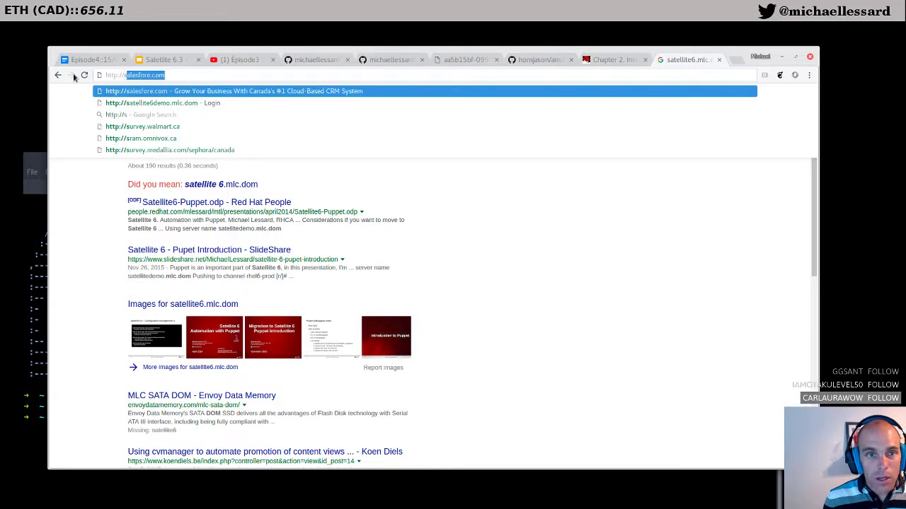
text(atellite)
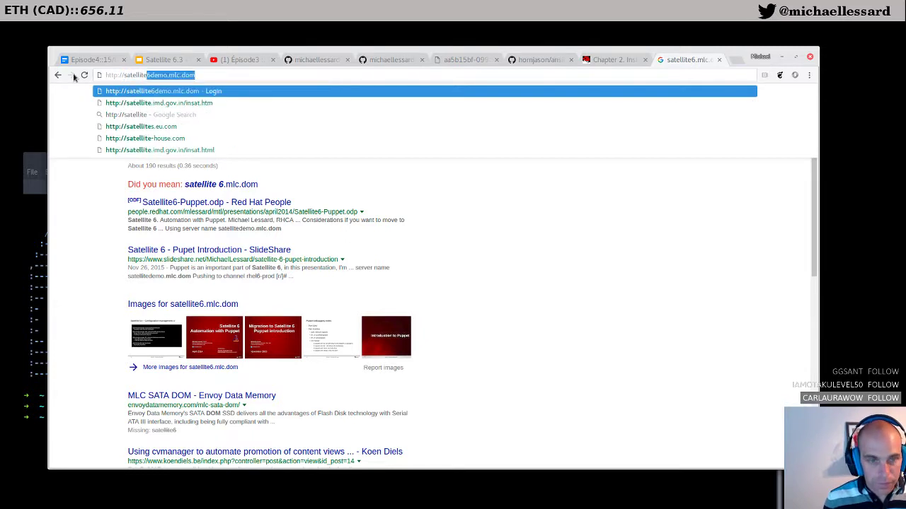
text(6.mlc.dom)
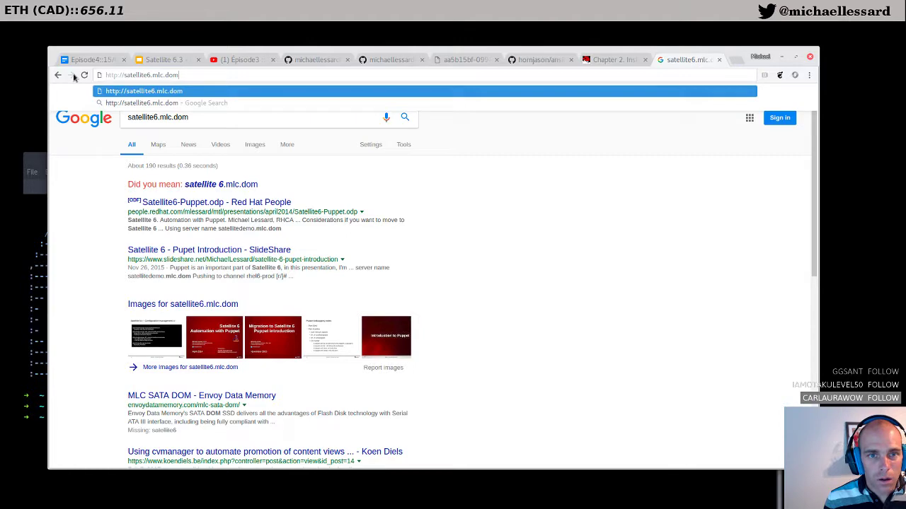
key(Return)
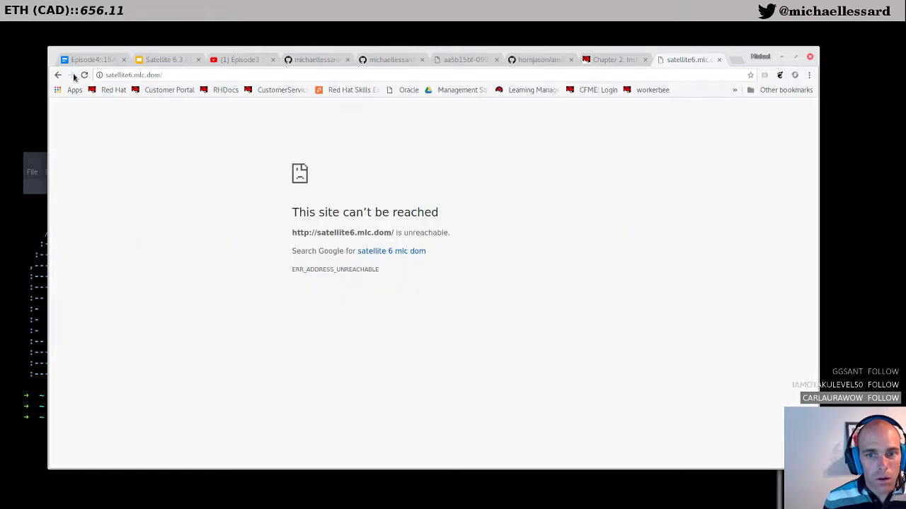
click(39, 164)
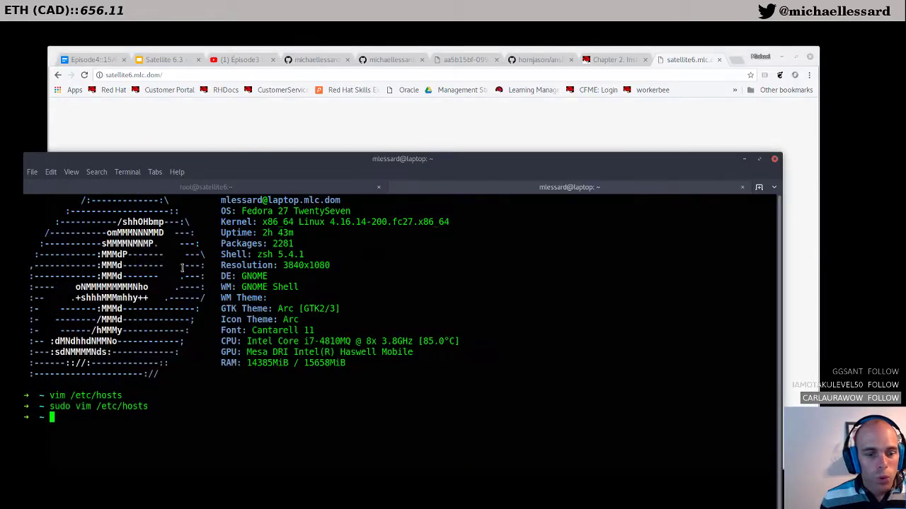
click(331, 192)
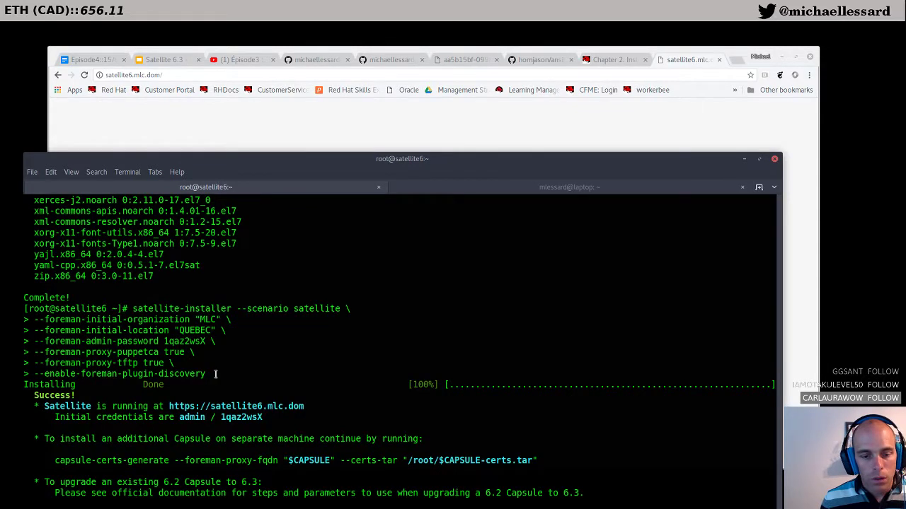
click(243, 142)
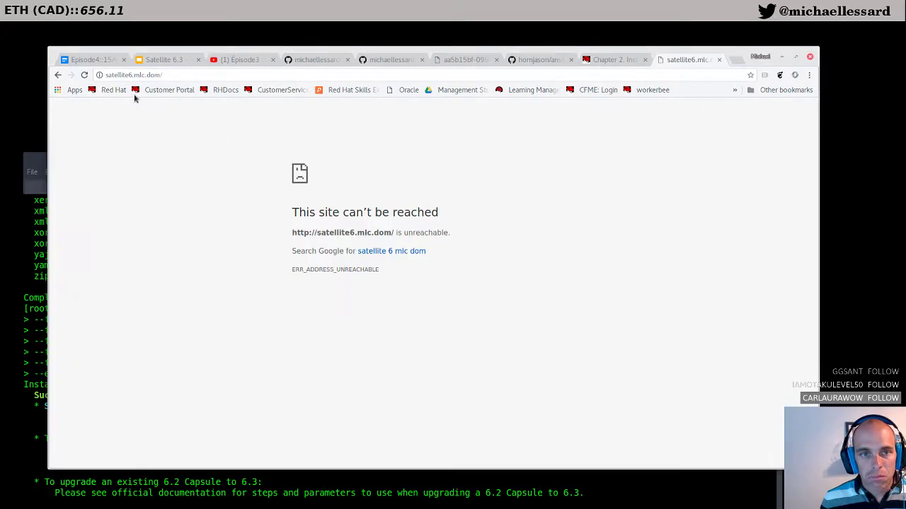
click(119, 75)
click(154, 76)
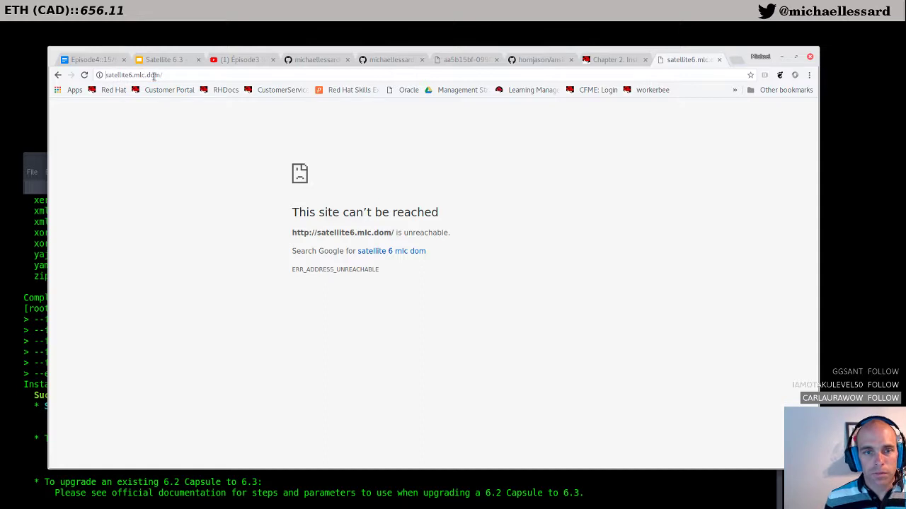
key(Home)
text(https://)
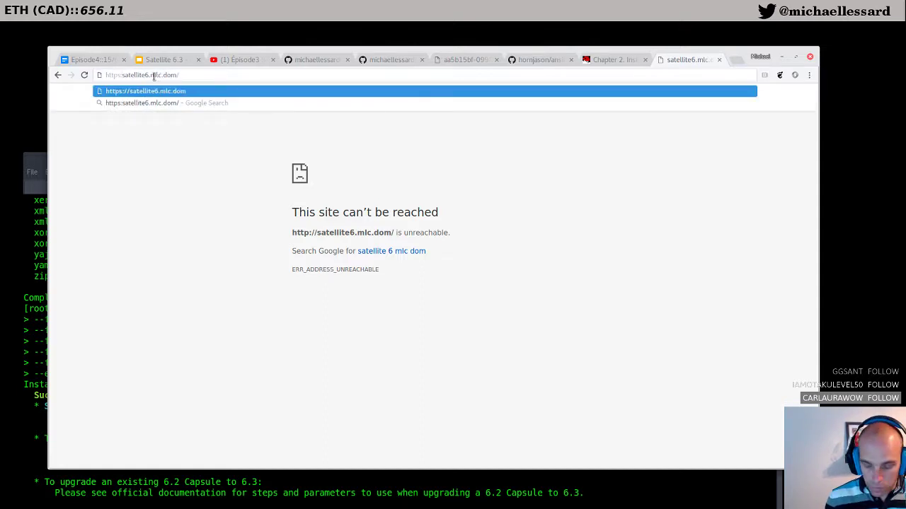
key(Return)
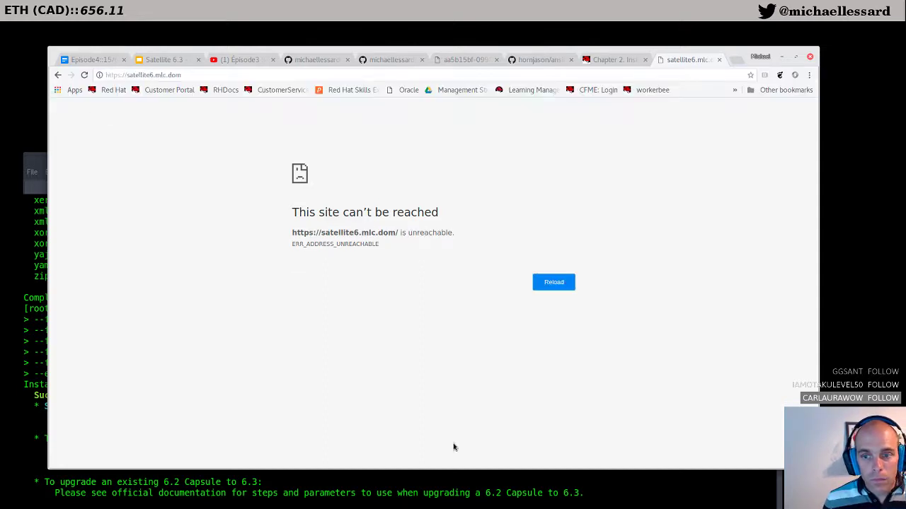
click(462, 489)
drag(425, 165, 469, 125)
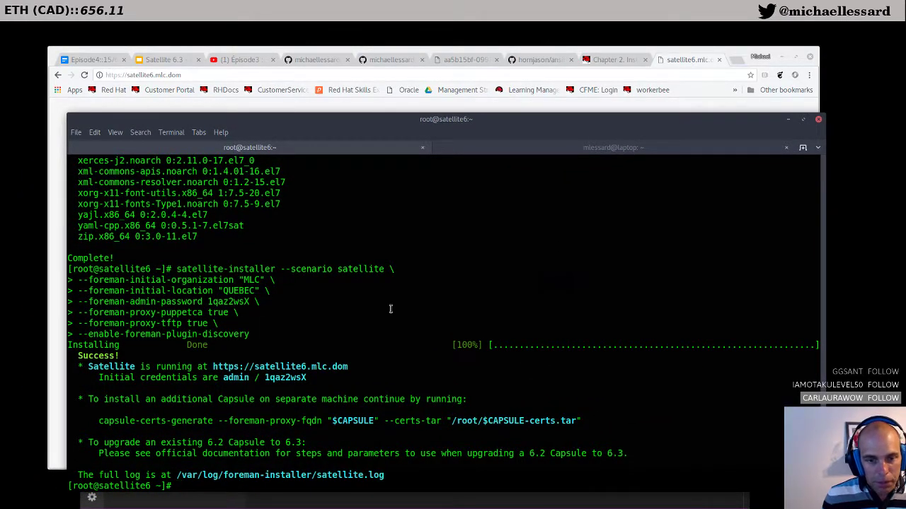
Step: Run ip a on satellite6, then reopen /etc/hosts with sudo vim on the laptop
text(ip a)
key(Return)
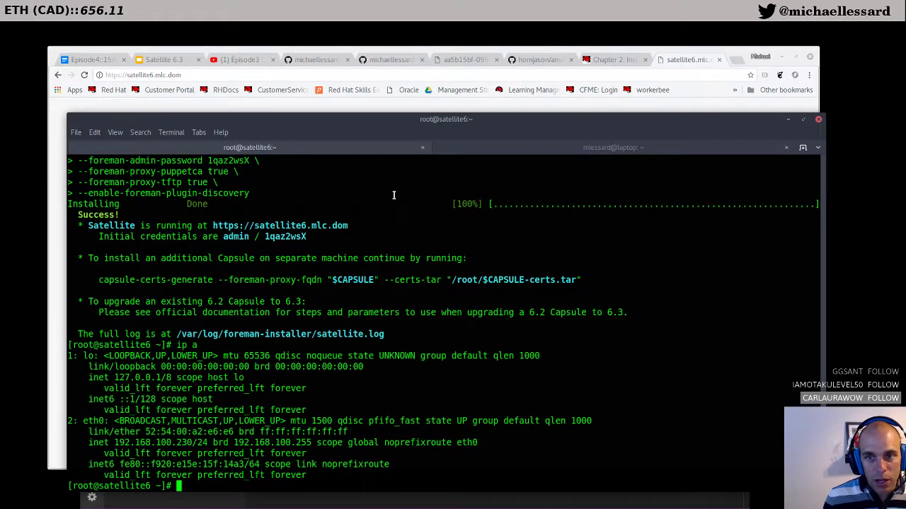
click(501, 147)
key(Up)
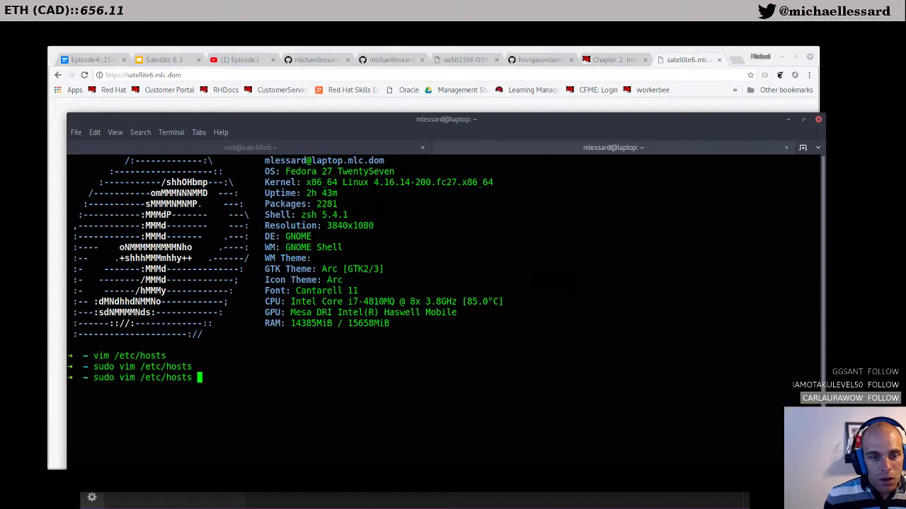
key(Return)
key(Up)
key(Up)
key(Down)
key(Down)
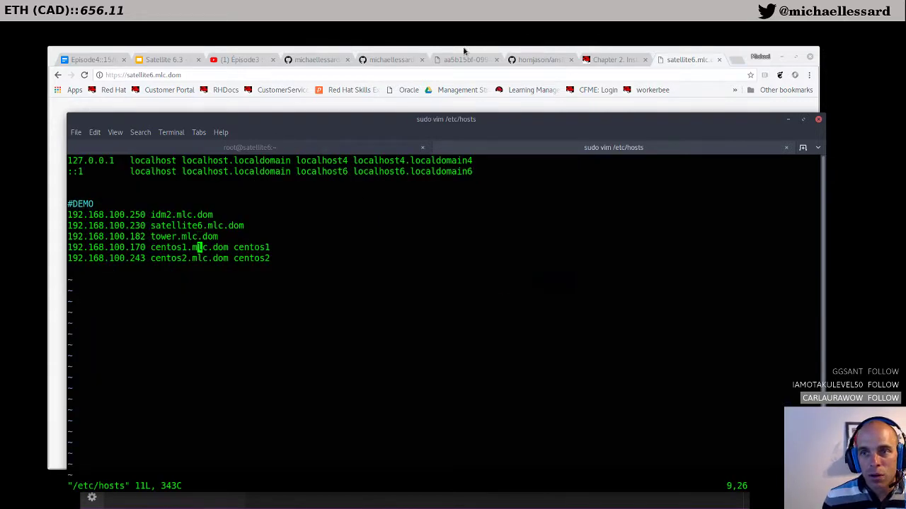
Step: Copy 192.168.100.230 from the hosts file and load it in Chrome with Paste and go
click(464, 51)
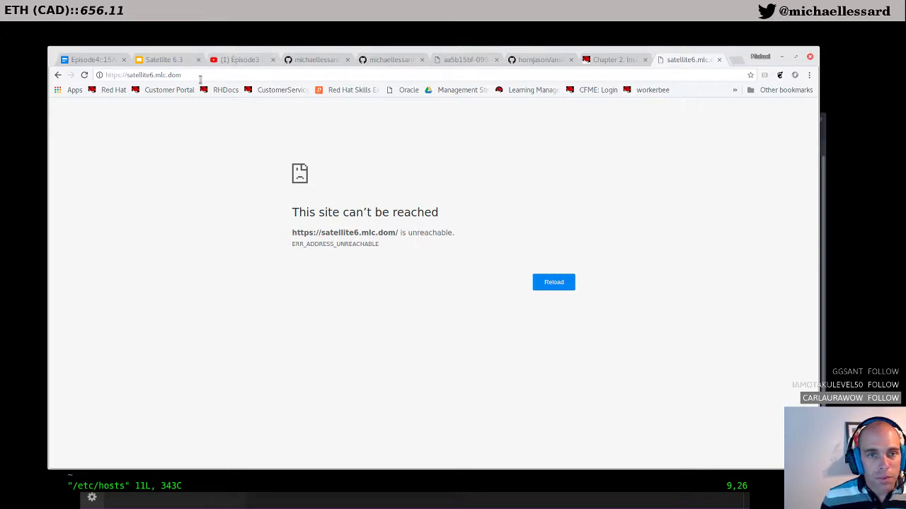
click(252, 479)
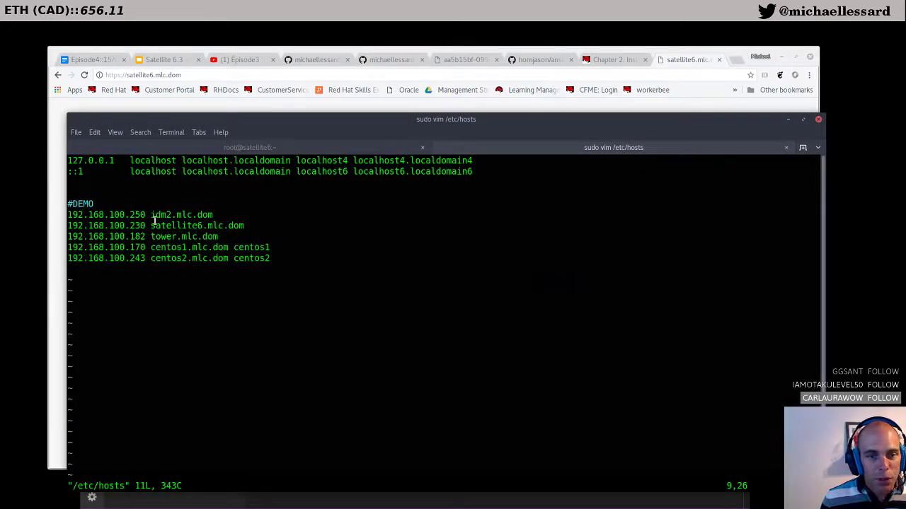
drag(146, 225, 68, 225)
right_click(95, 238)
click(107, 266)
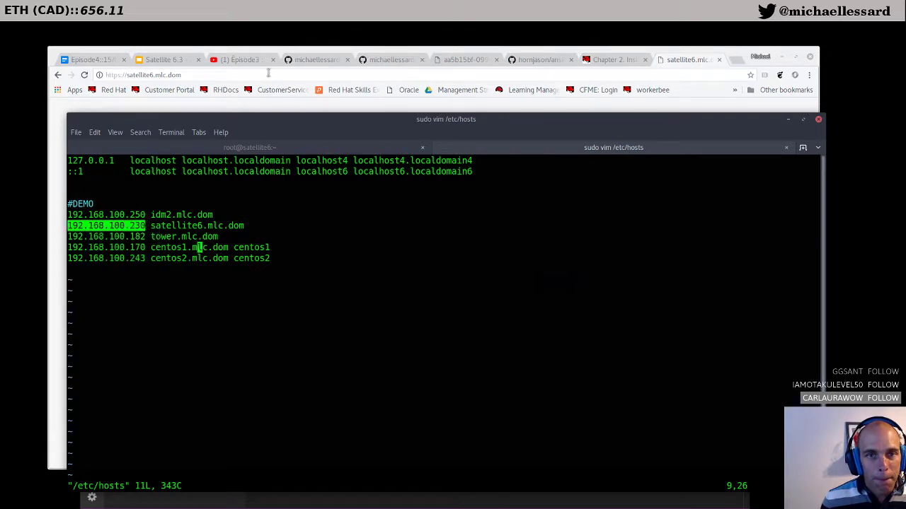
click(271, 73)
key(BackSpace)
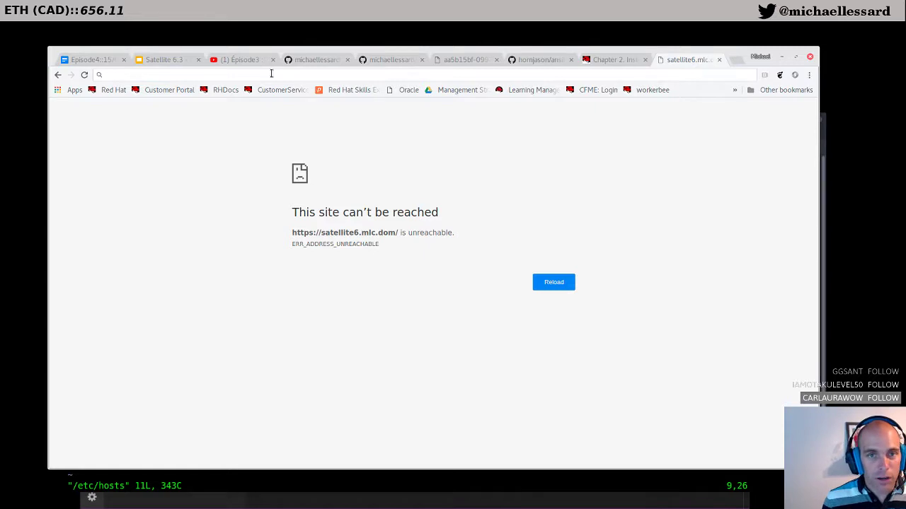
right_click(271, 74)
click(301, 128)
key(Return)
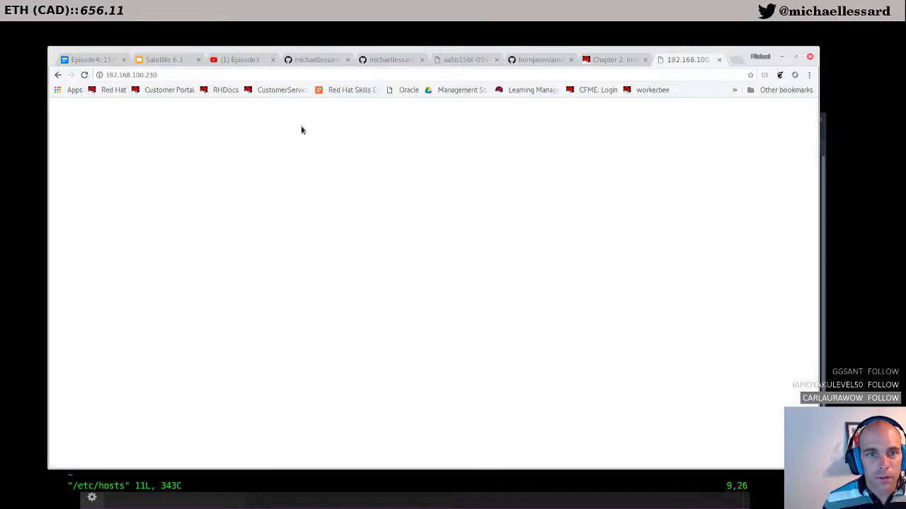
Step: Quit the hosts file unchanged with :q! and list shell commands starting with fi
click(317, 481)
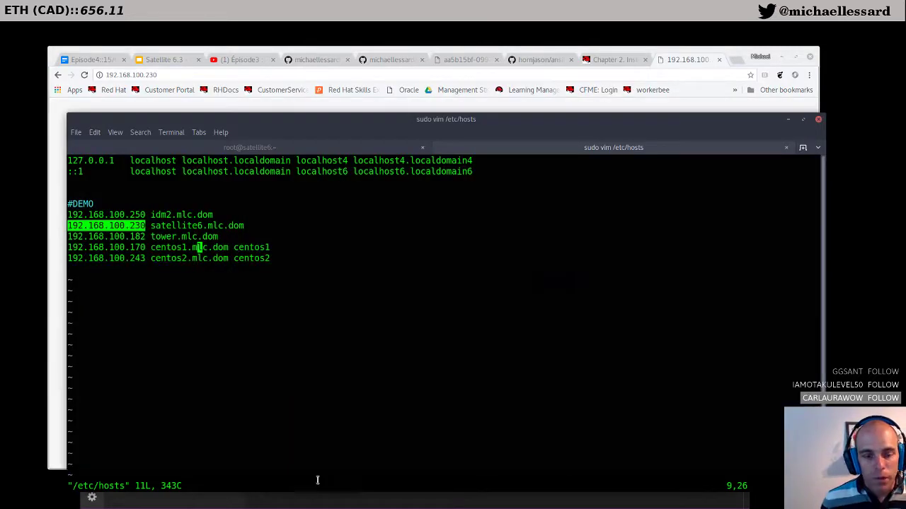
text(:q!)
key(Return)
text(fi)
key(Tab)
key(BackSpace)
key(BackSpace)
key(BackSpace)
key(BackSpace)
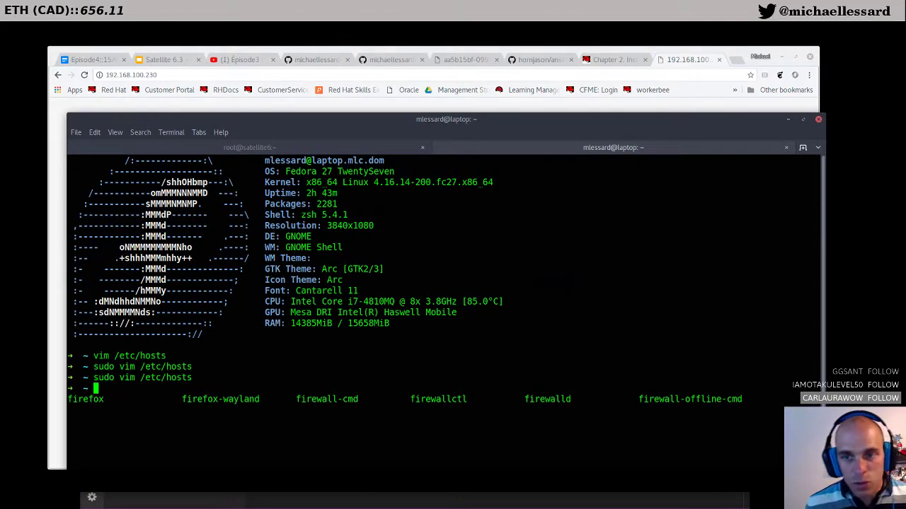
Step: Run firewall-cmd --list-all on satellite6, showing only ssh and dhcpv6-client allowed in public
click(249, 147)
text(f)
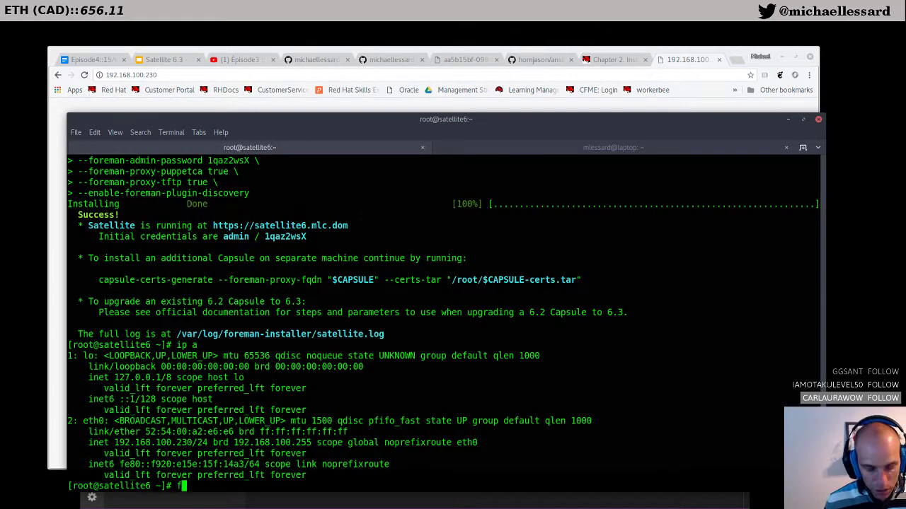
text(irewall-cmd )
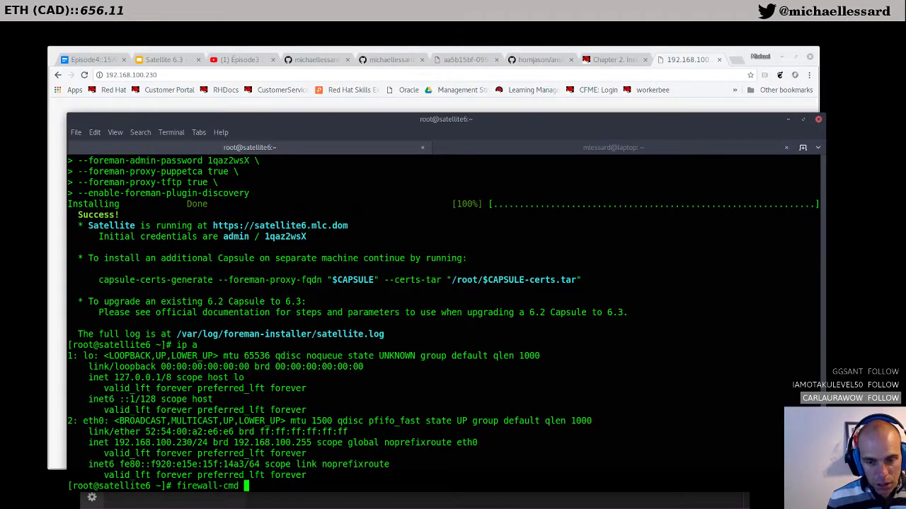
text(--list-all)
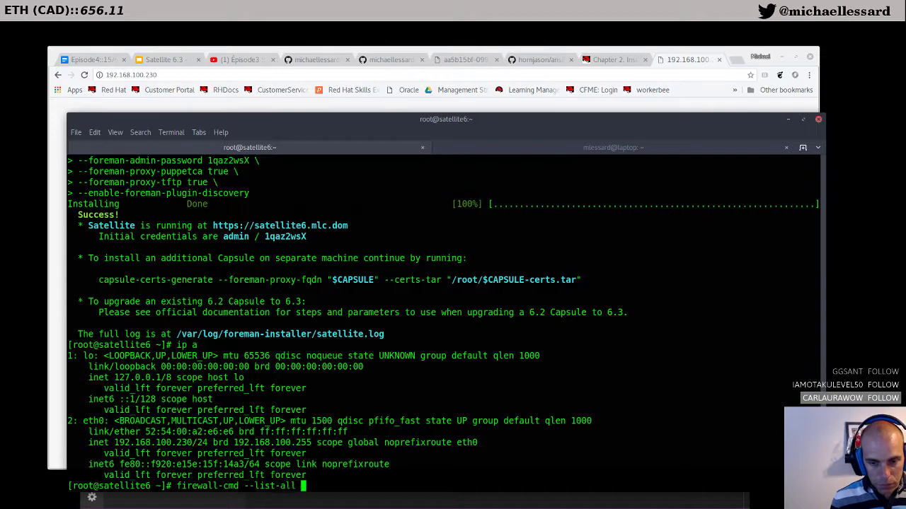
key(Return)
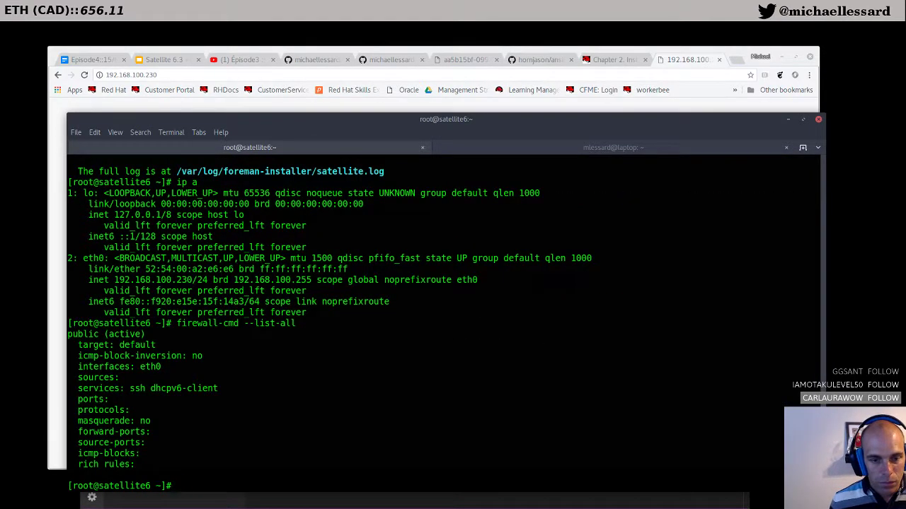
key(Up)
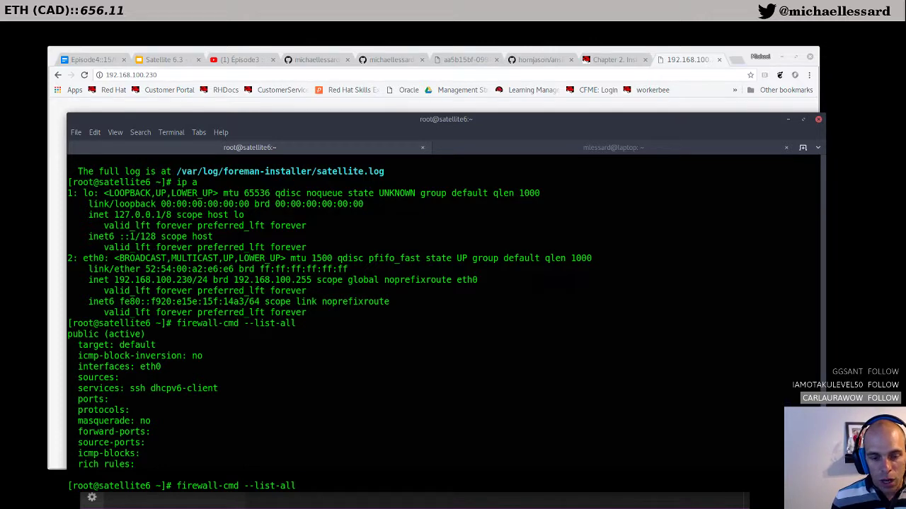
Step: Search Google in a new tab for 'firewall-cmd add port'
click(739, 60)
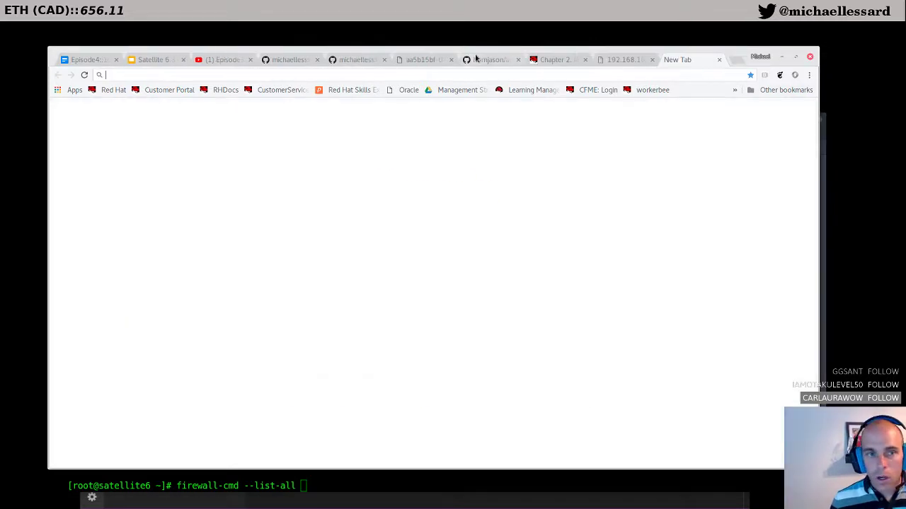
text(firewall-)
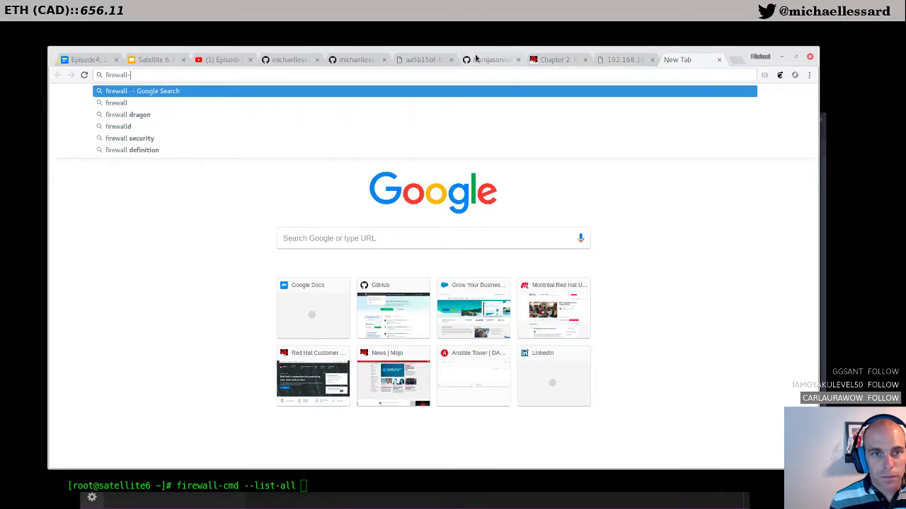
text(cmd add port)
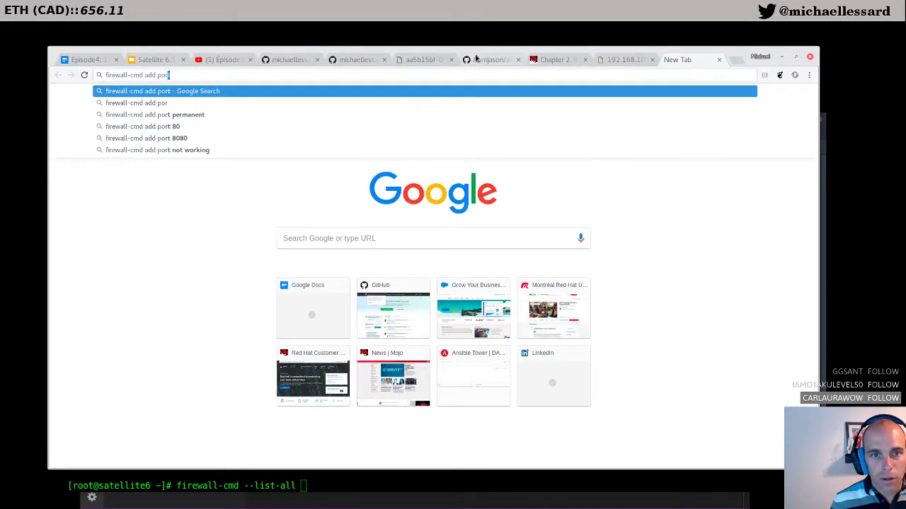
key(Return)
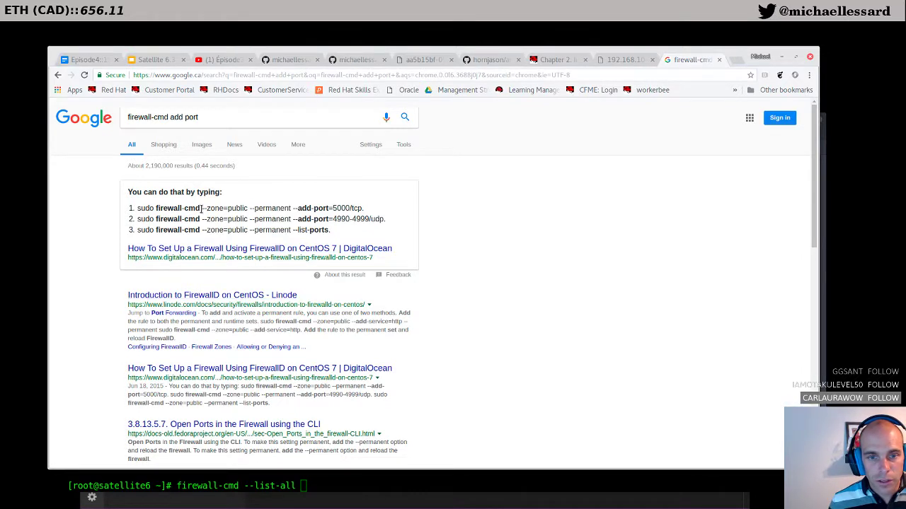
Step: Put the example command firewall-cmd --zone=public --permanent --add-port=5000/tcp on the terminal prompt
drag(365, 209, 156, 209)
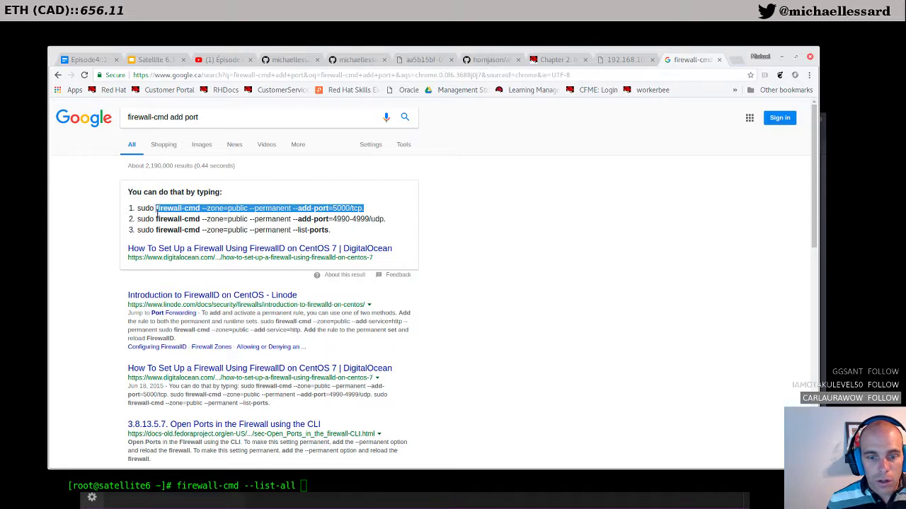
click(312, 484)
key(BackSpace)
key(BackSpace)
key(BackSpace)
key(BackSpace)
key(BackSpace)
key(BackSpace)
key(BackSpace)
key(BackSpace)
key(BackSpace)
key(BackSpace)
key(BackSpace)
key(BackSpace)
key(BackSpace)
key(BackSpace)
key(BackSpace)
key(BackSpace)
key(BackSpace)
key(BackSpace)
key(BackSpace)
key(BackSpace)
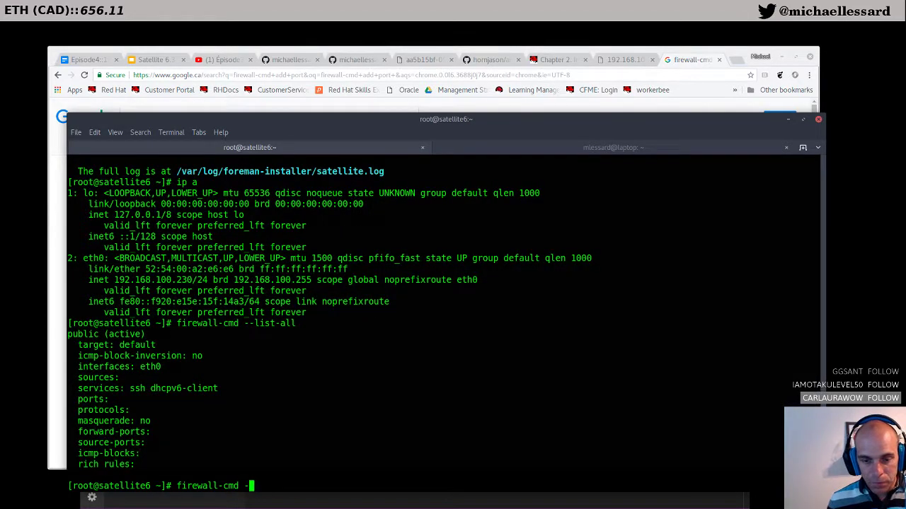
key(ctrl+shift+v)
Step: Edit the pasted command to drop the zone option and use port 80, then run it
key(Left)
key(Left)
key(Left)
key(Left)
key(Left)
key(Left)
key(Left)
key(Left)
key(Left)
key(Left)
key(Left)
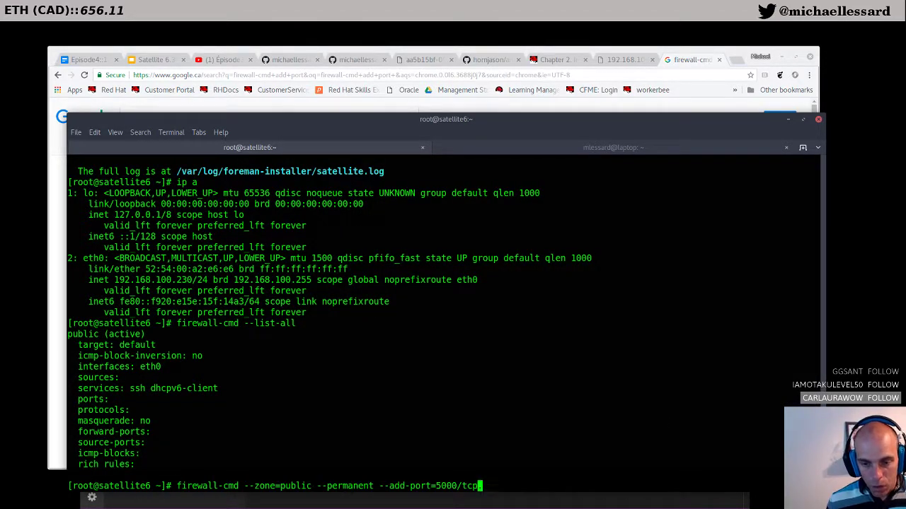
key(Left)
key(Left)
key(Left)
key(Left)
key(Left)
key(Left)
key(Left)
key(Left)
key(Left)
key(Left)
key(Left)
key(Left)
key(Left)
key(Left)
key(Left)
key(Left)
key(Left)
key(Left)
key(Left)
key(Left)
key(BackSpace)
key(BackSpace)
key(BackSpace)
key(BackSpace)
key(BackSpace)
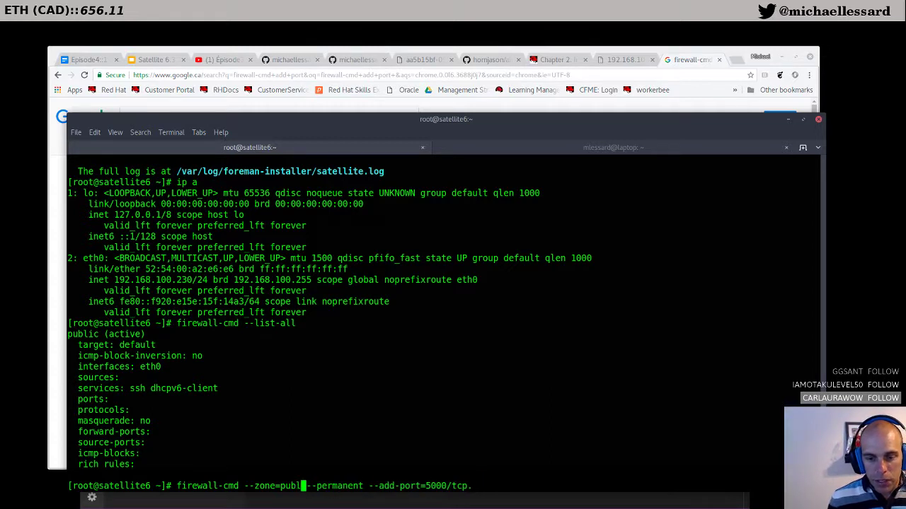
key(BackSpace)
key(BackSpace)
key(BackSpace)
key(BackSpace)
key(BackSpace)
key(BackSpace)
key(BackSpace)
key(BackSpace)
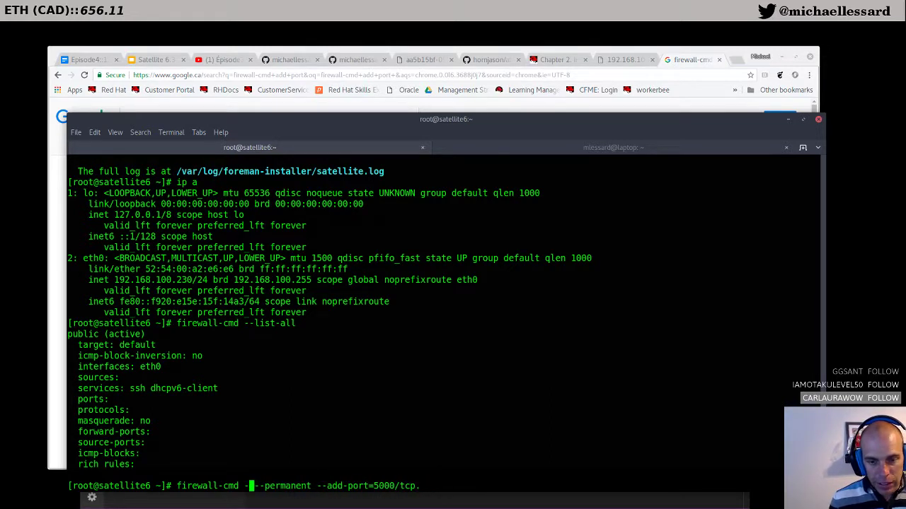
key(BackSpace)
key(Right)
key(Right)
key(Right)
key(Right)
key(Right)
key(Right)
key(Right)
key(Right)
key(Right)
key(Right)
key(Right)
key(Right)
key(Right)
key(Right)
key(Right)
key(Right)
key(Right)
key(Right)
key(Right)
key(Right)
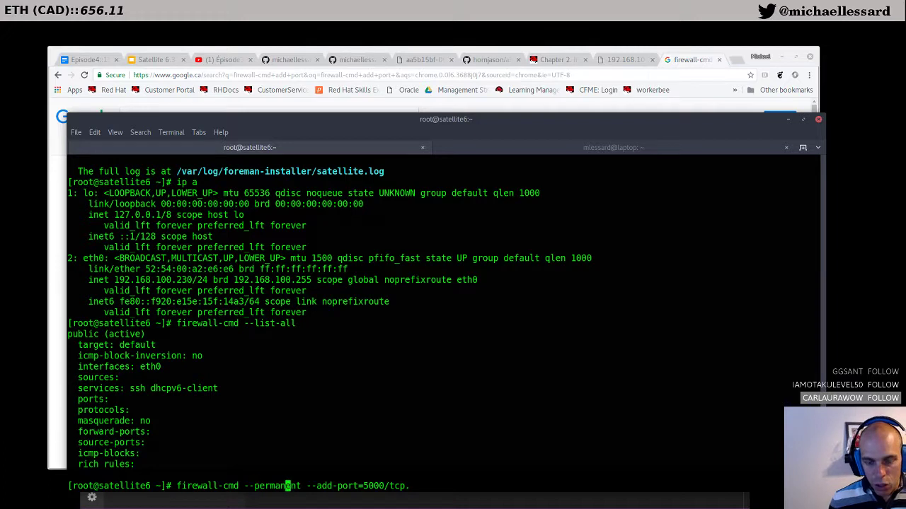
key(Right)
key(Right)
key(Right)
key(Right)
key(Right)
key(BackSpace)
key(BackSpace)
key(BackSpace)
key(BackSpace)
text(80)
key(Return)
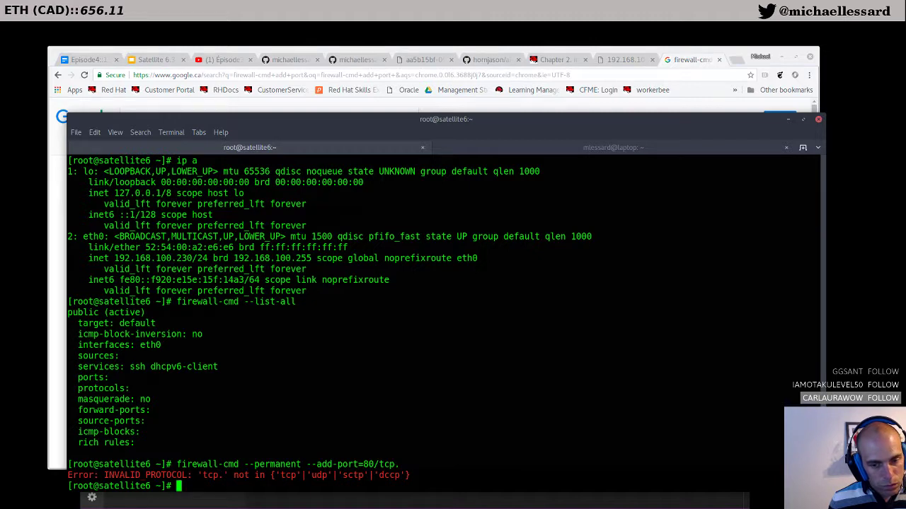
Step: Correct the malformed command and rerun it until port 80/tcp is permanently added
key(Up)
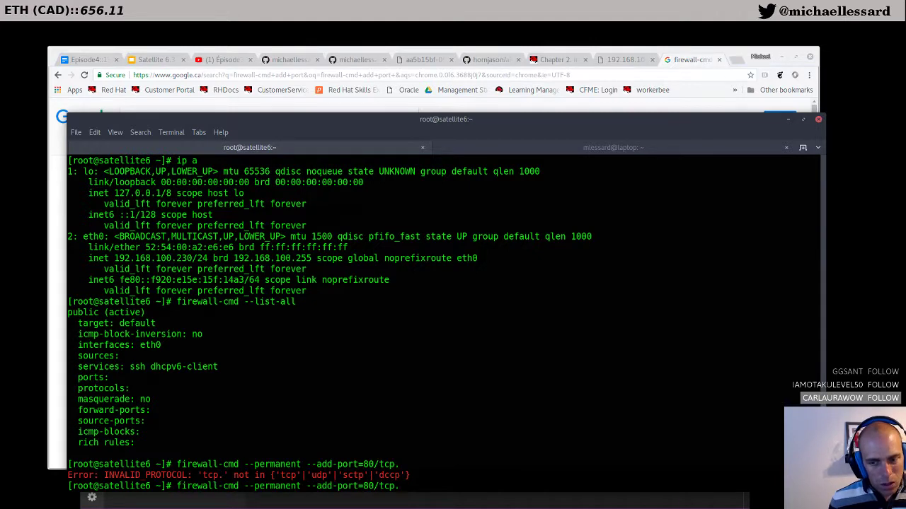
key(BackSpace)
key(BackSpace)
key(BackSpace)
key(BackSpace)
key(BackSpace)
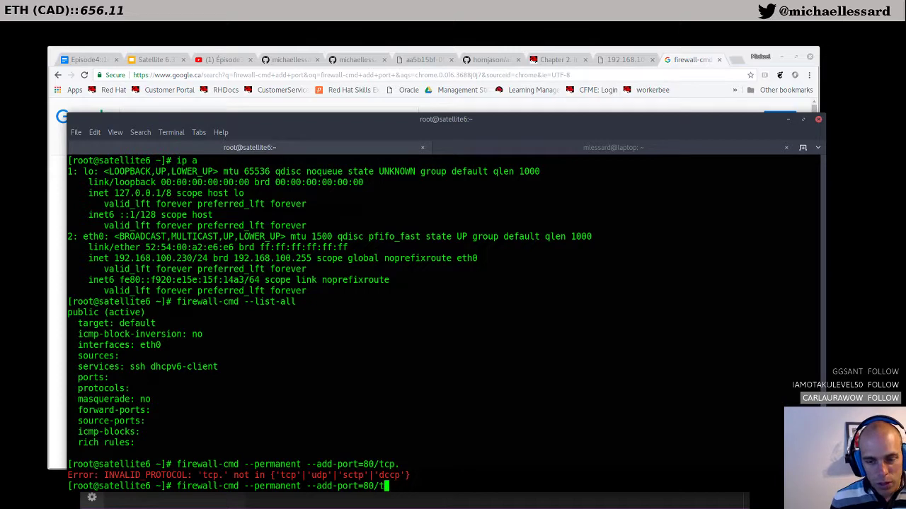
key(BackSpace)
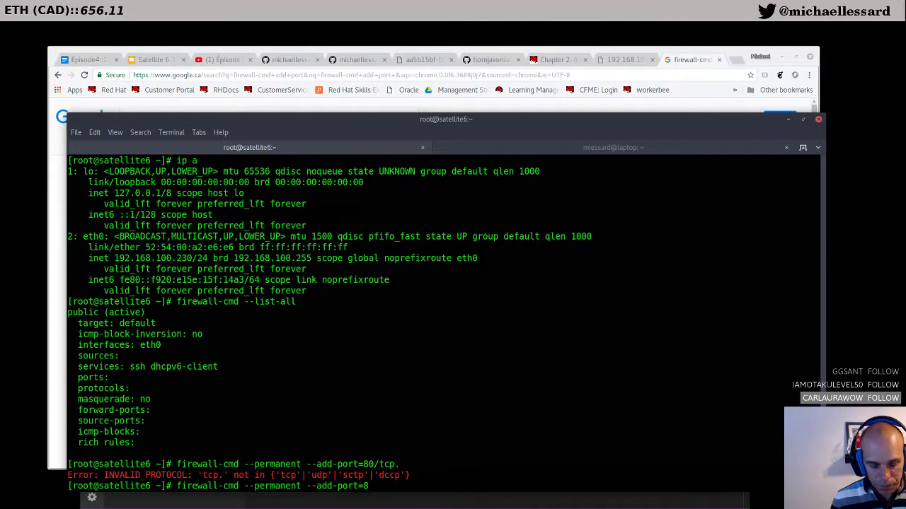
text(0)
key(Return)
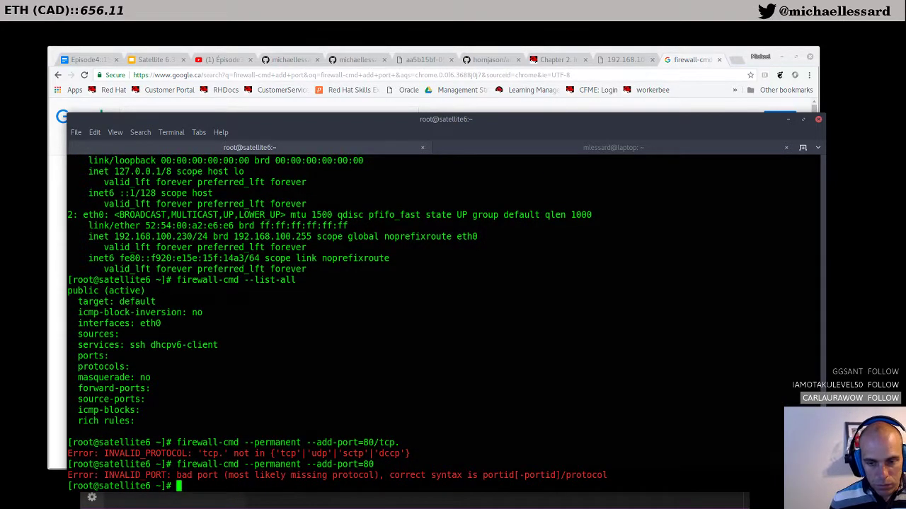
key(Up)
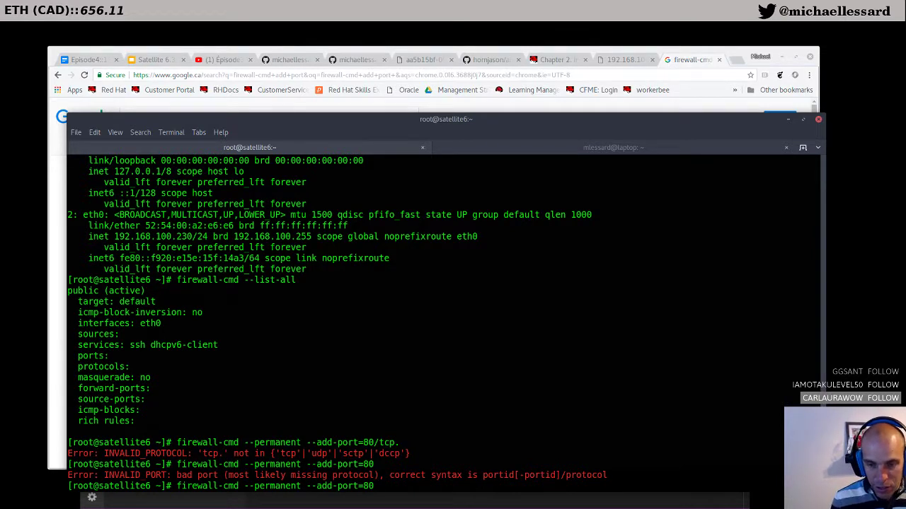
text(/tcp)
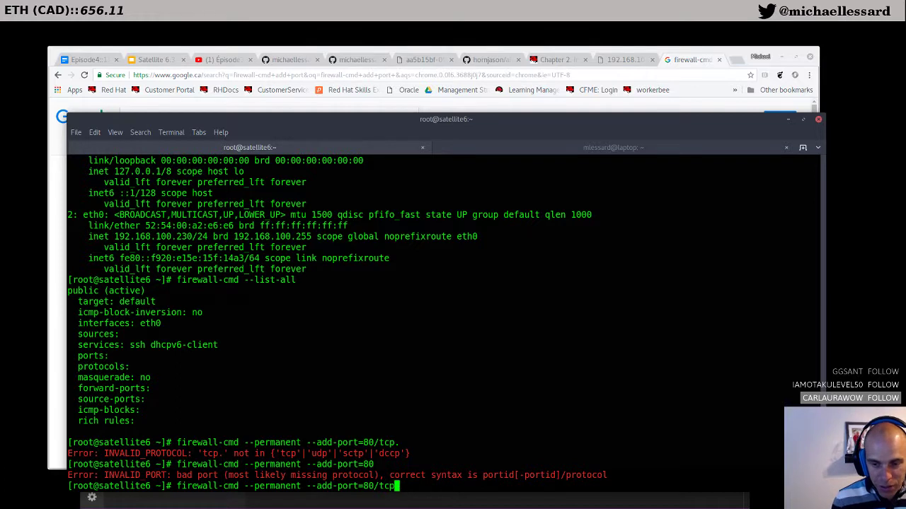
key(Return)
Step: Permanently add port 443/tcp to the firewall
key(Up)
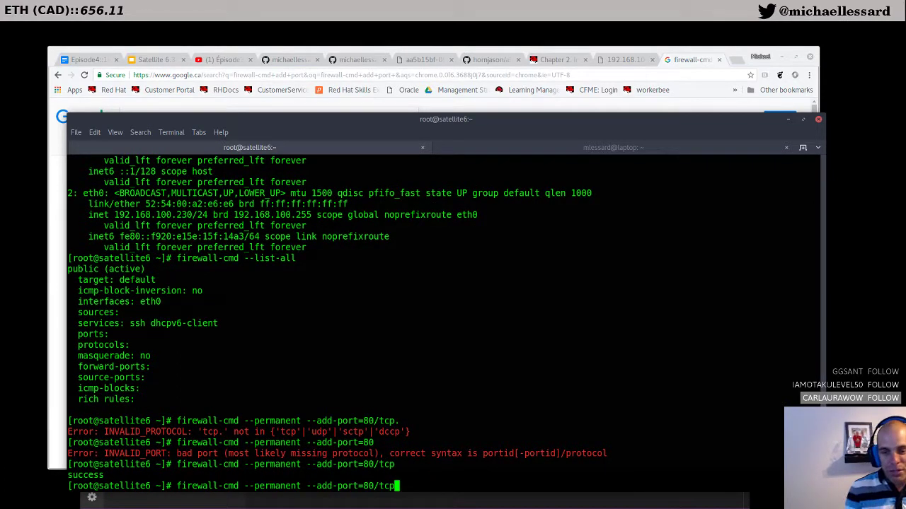
key(BackSpace)
key(BackSpace)
key(BackSpace)
key(BackSpace)
key(BackSpace)
key(BackSpace)
text(443)
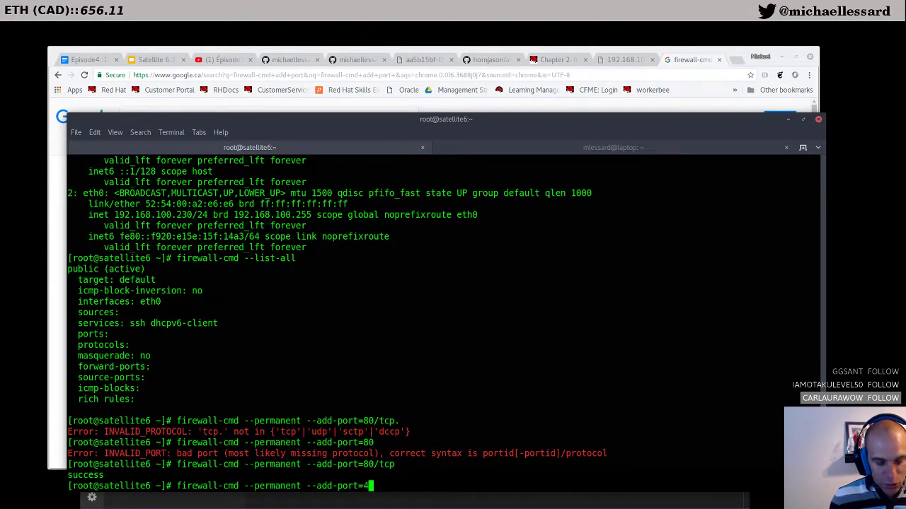
key(Return)
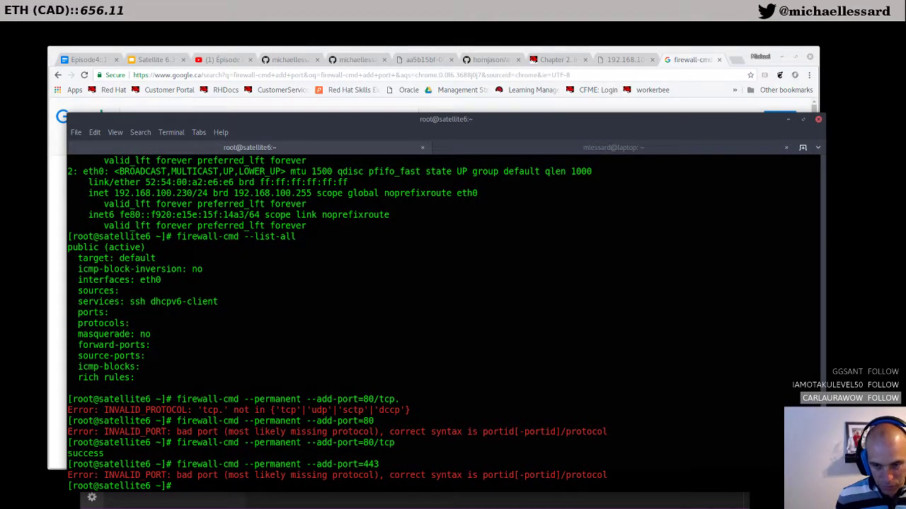
key(Up)
text(/)
key(BackSpace)
key(BackSpace)
text(/tcp)
key(Return)
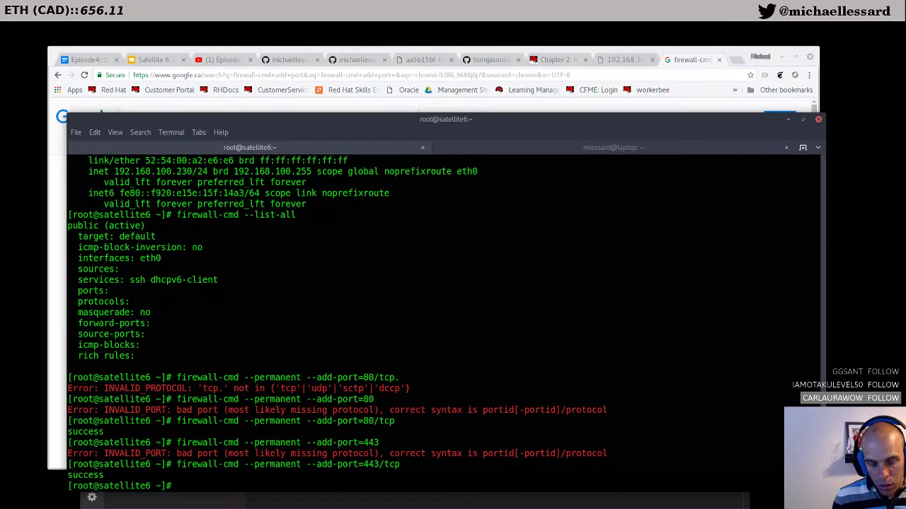
Step: Reload the firewall and list the zone to confirm 80/tcp and 443/tcp are open
text(firewall-cmd --reload)
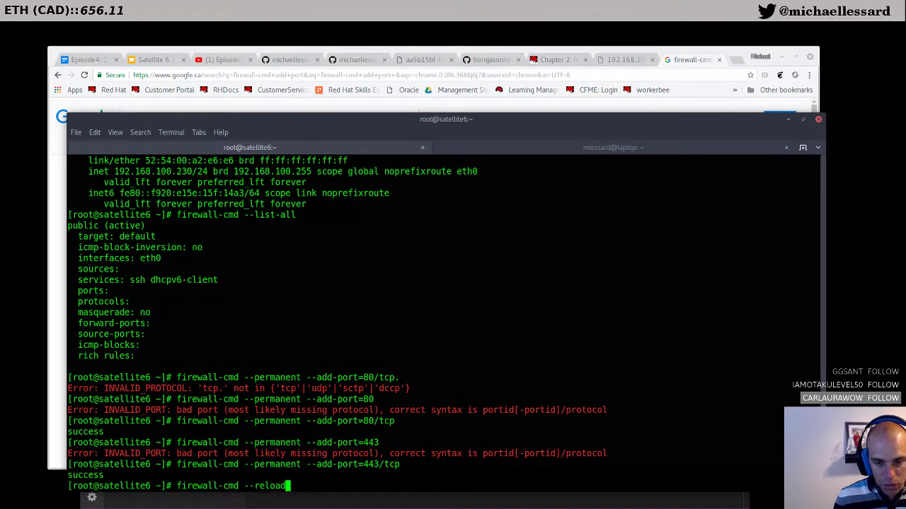
key(Return)
key(Up)
key(Up)
key(Up)
key(Up)
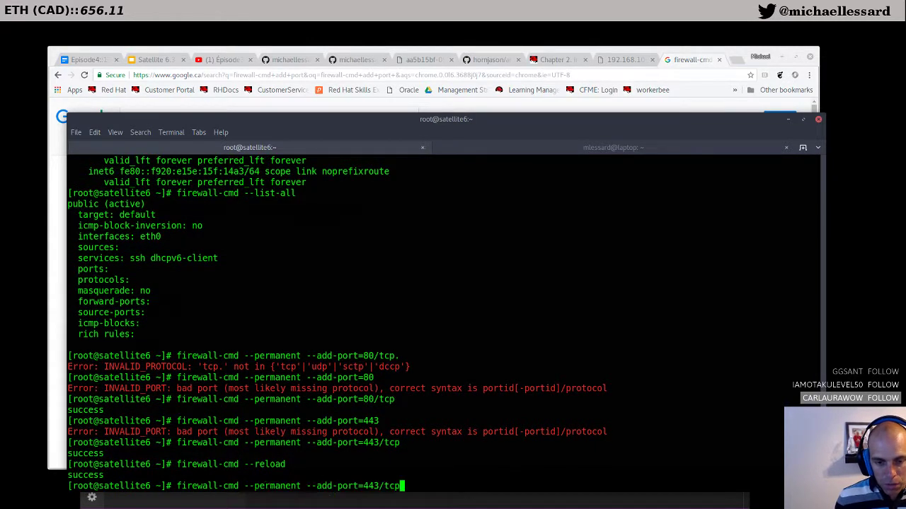
key(Up)
key(Up)
key(Up)
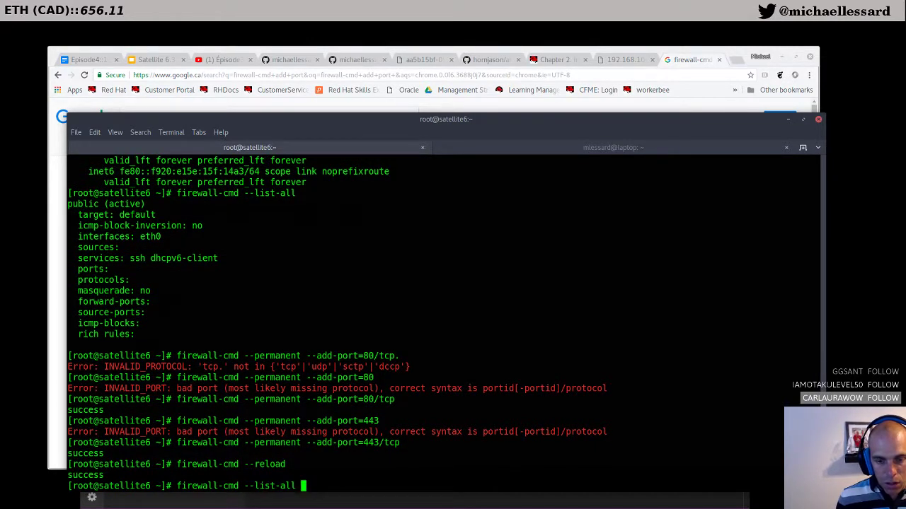
key(Return)
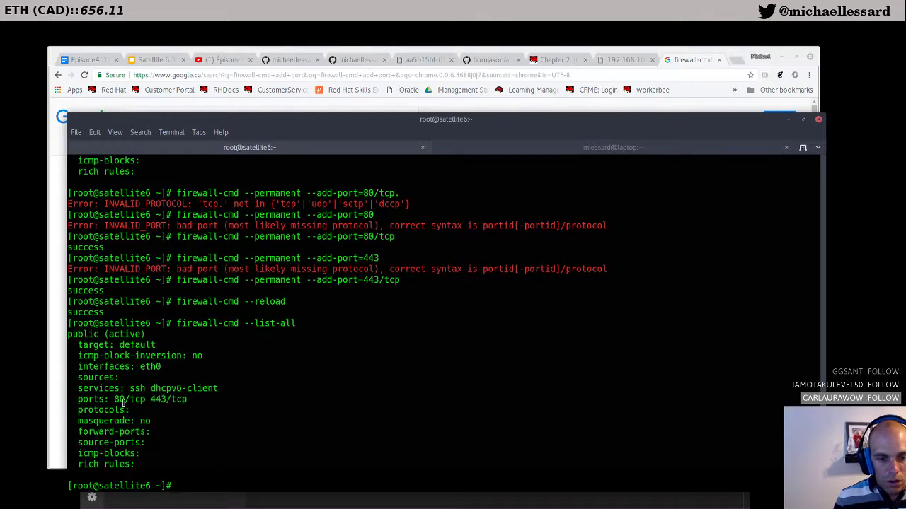
triple_click(126, 401)
click(681, 62)
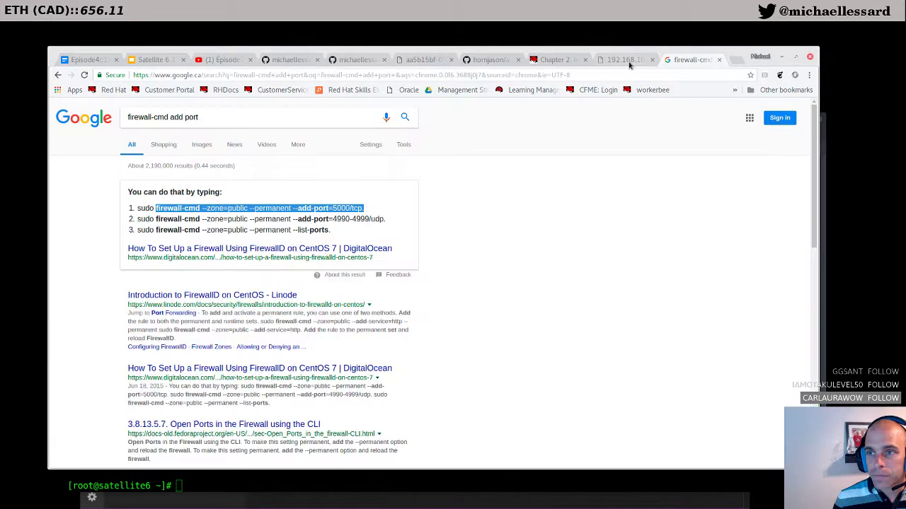
click(626, 61)
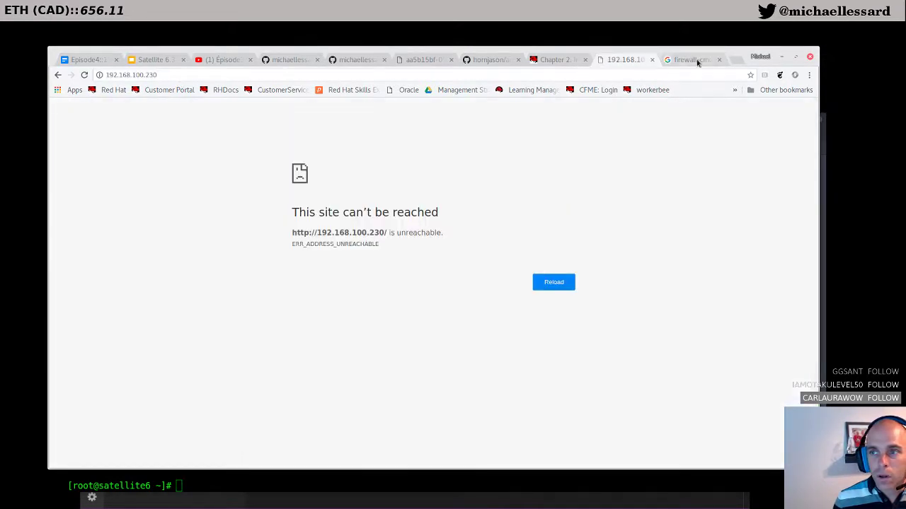
click(195, 75)
text(https)
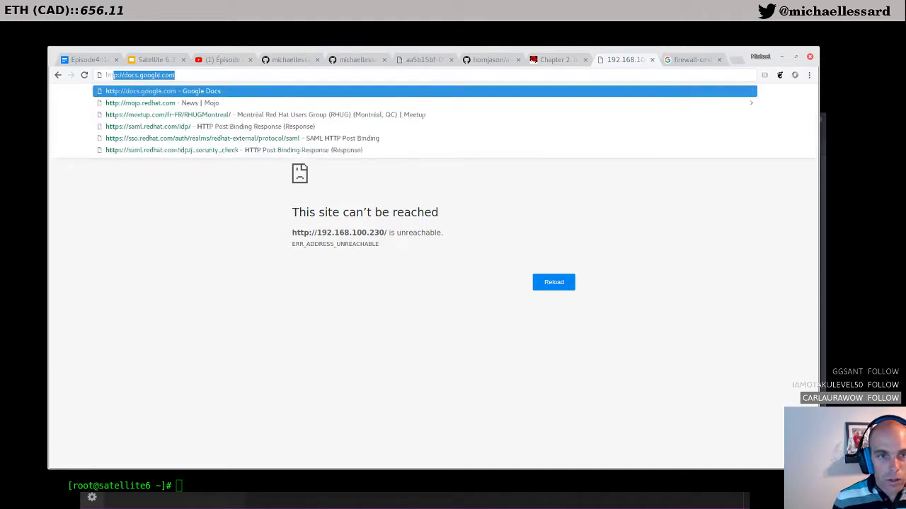
text(:)
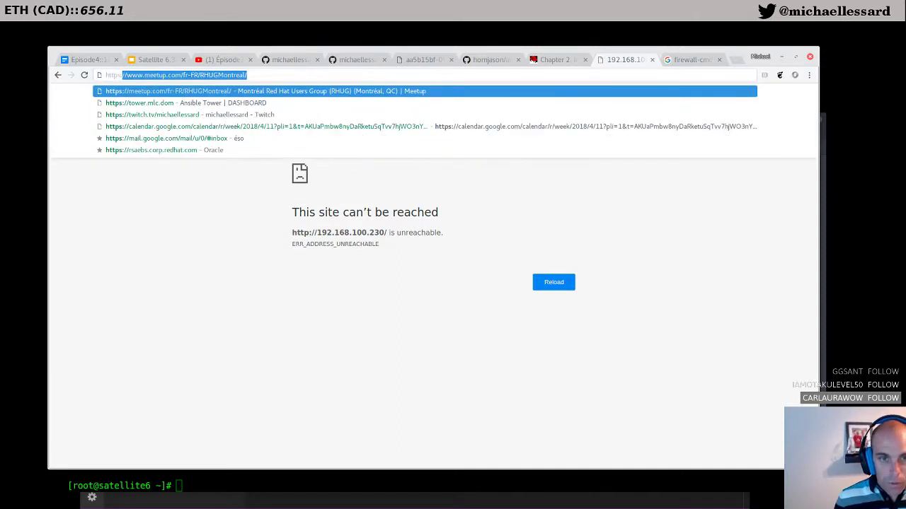
text(//)
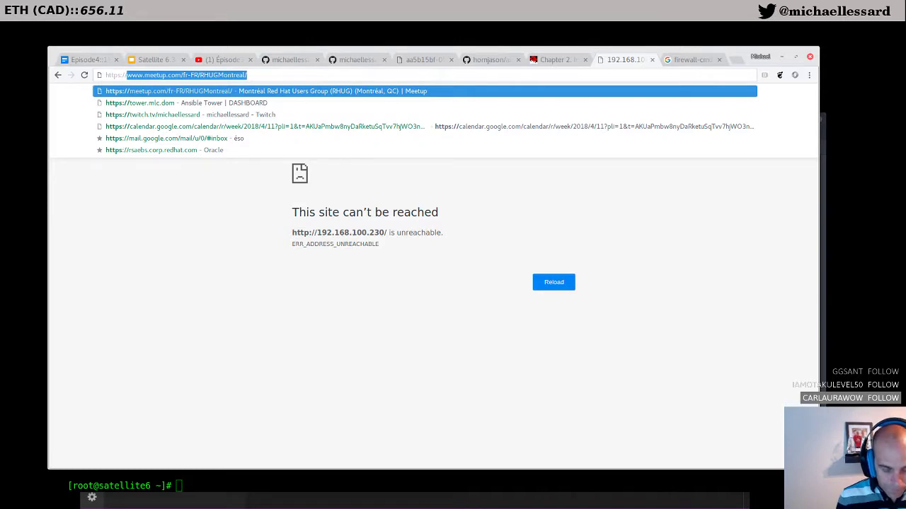
text(satellite6)
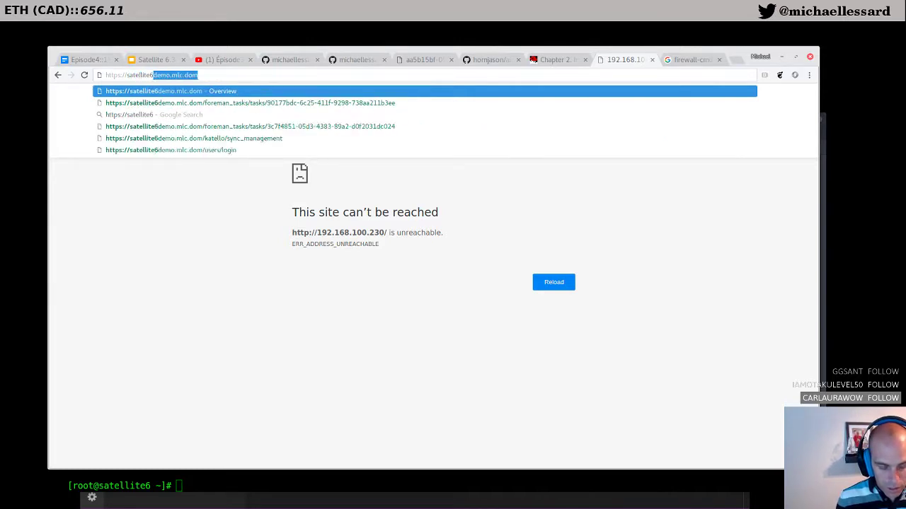
text(.mlc.dom)
key(Return)
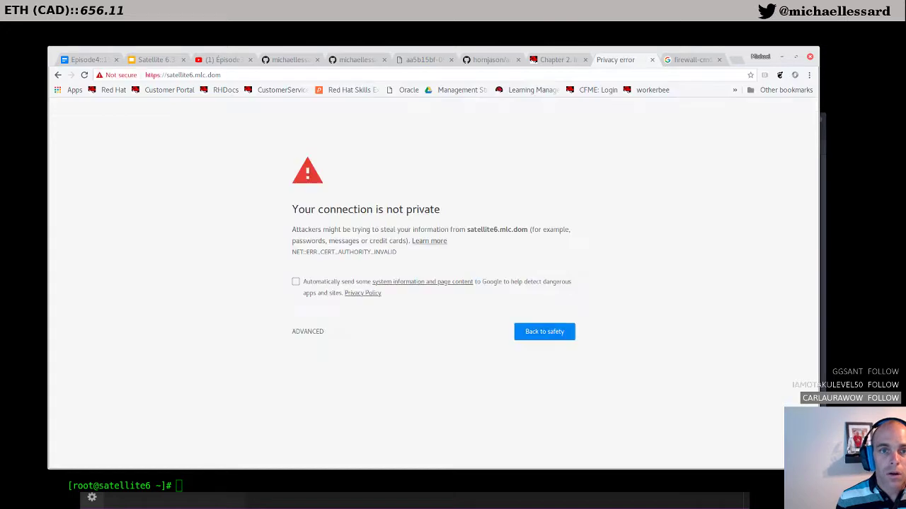
Step: Proceed past the untrusted-certificate warning to the Red Hat Satellite login page
click(312, 332)
click(345, 403)
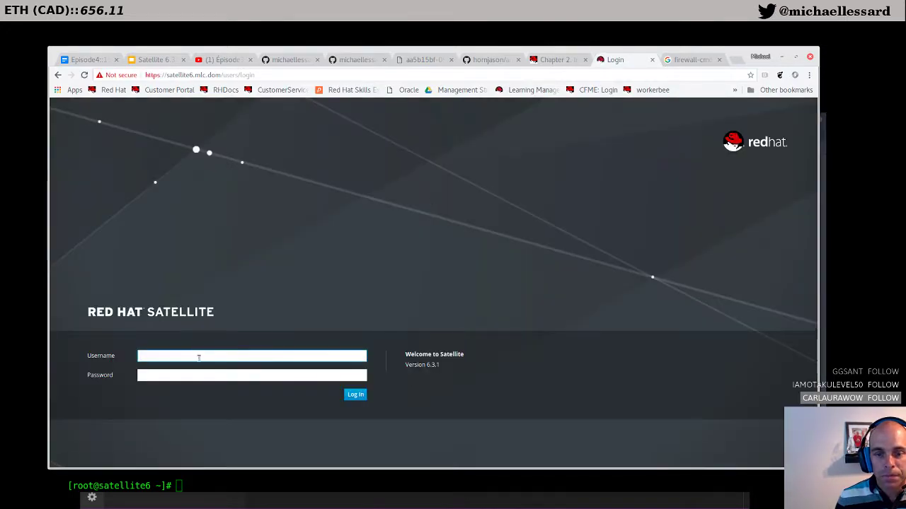
click(159, 357)
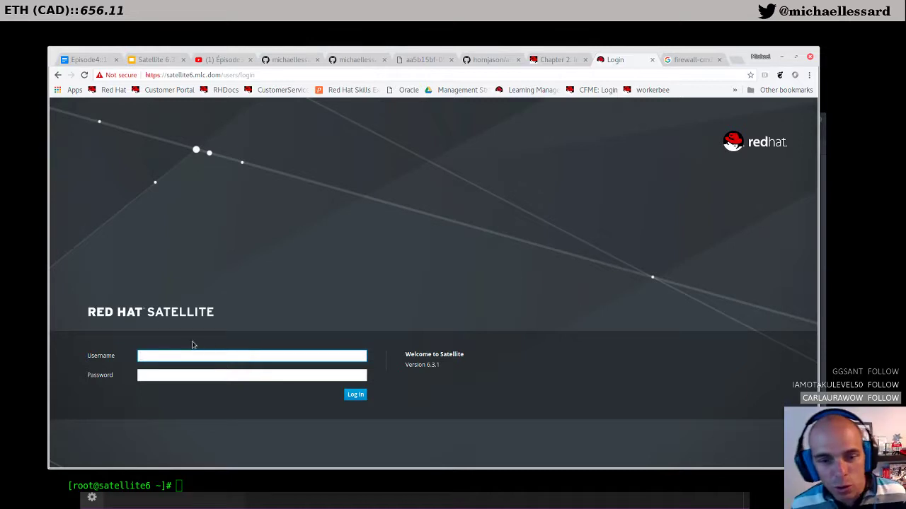
Step: Log in to Satellite as admin with the saved credentials and review the Overview dashboard
click(192, 352)
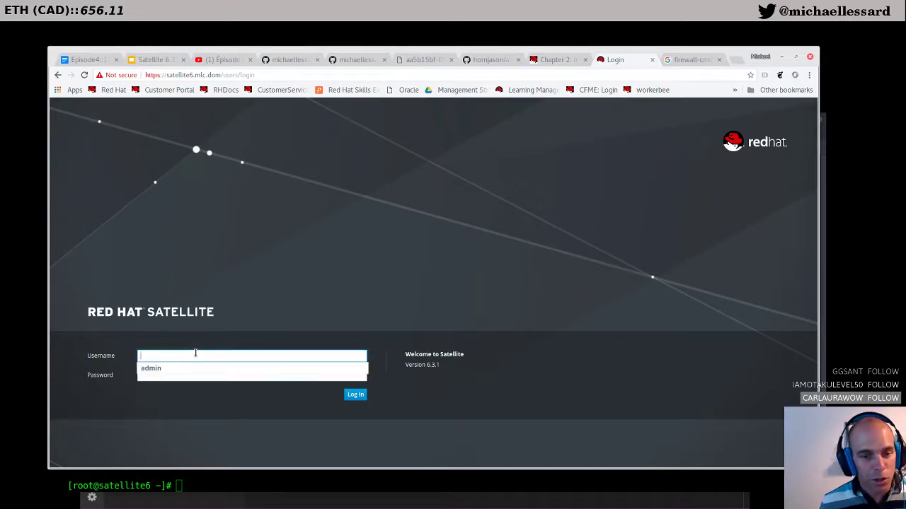
key(Tab)
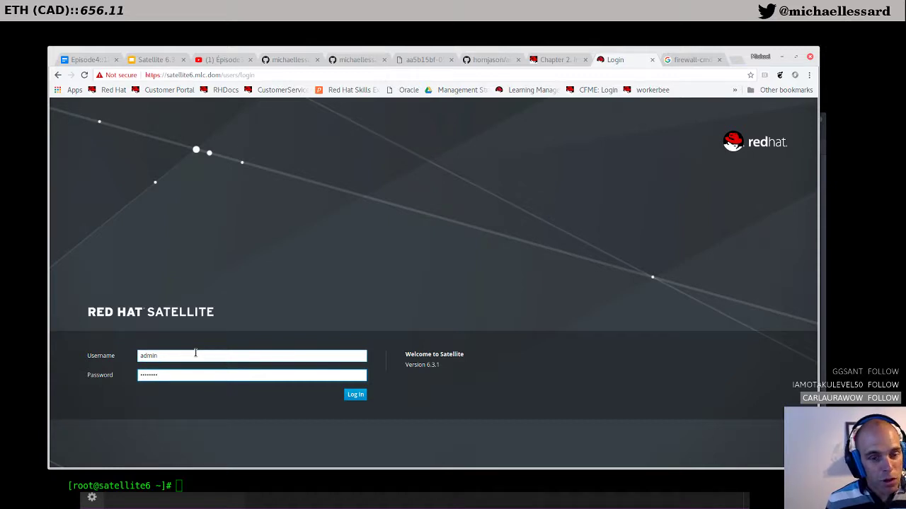
key(Return)
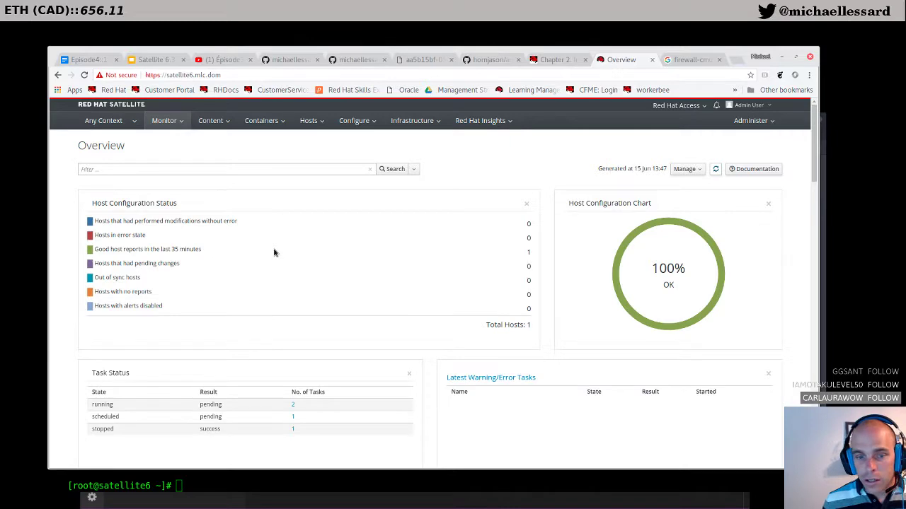
scroll(275, 253, down, 3)
scroll(275, 253, up, 3)
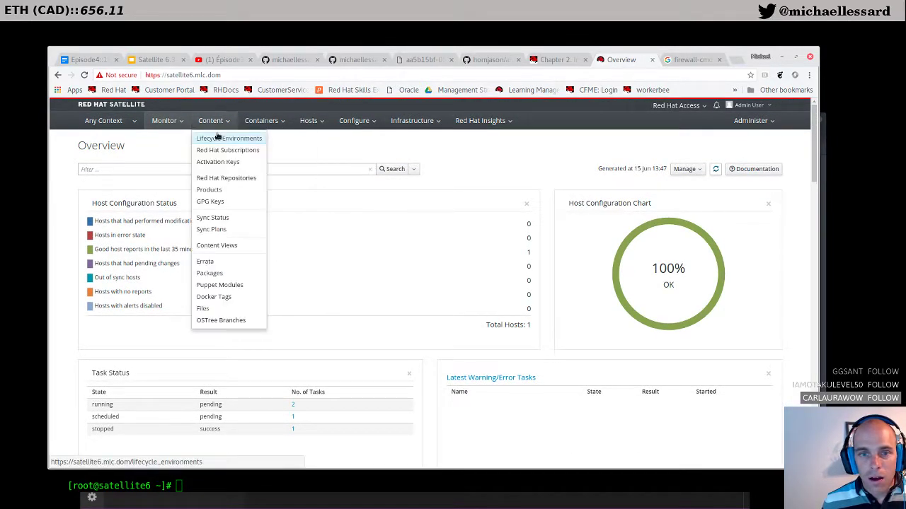
click(216, 124)
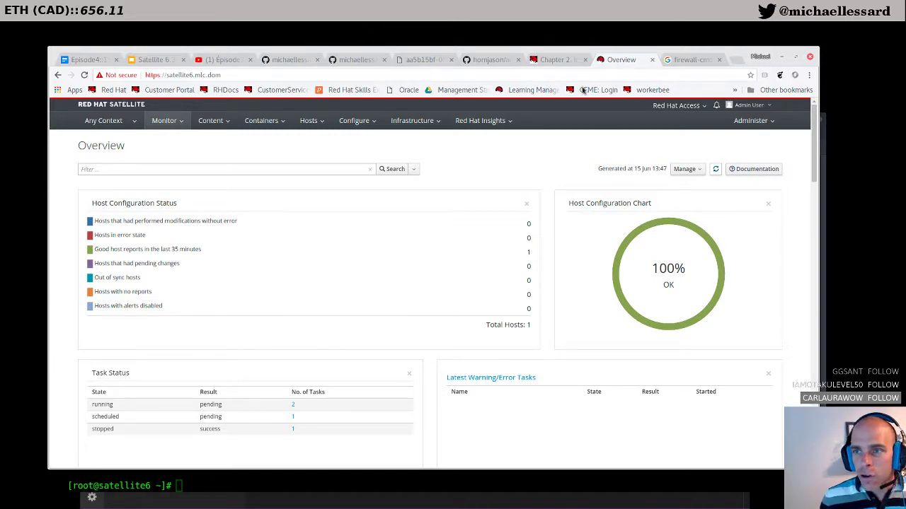
click(558, 60)
Step: Scroll the guide to the Hammer CLI section and arrange the terminal beside it
scroll(478, 309, down, 3)
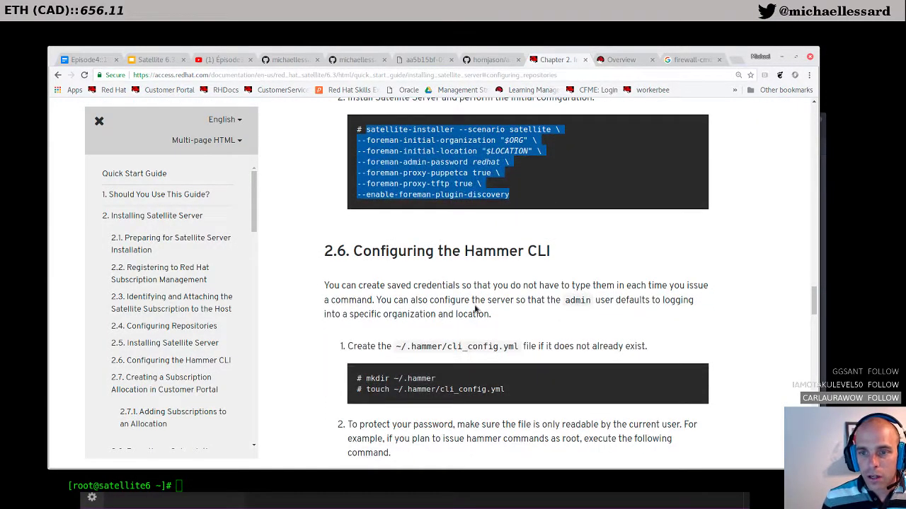
scroll(478, 309, down, 1)
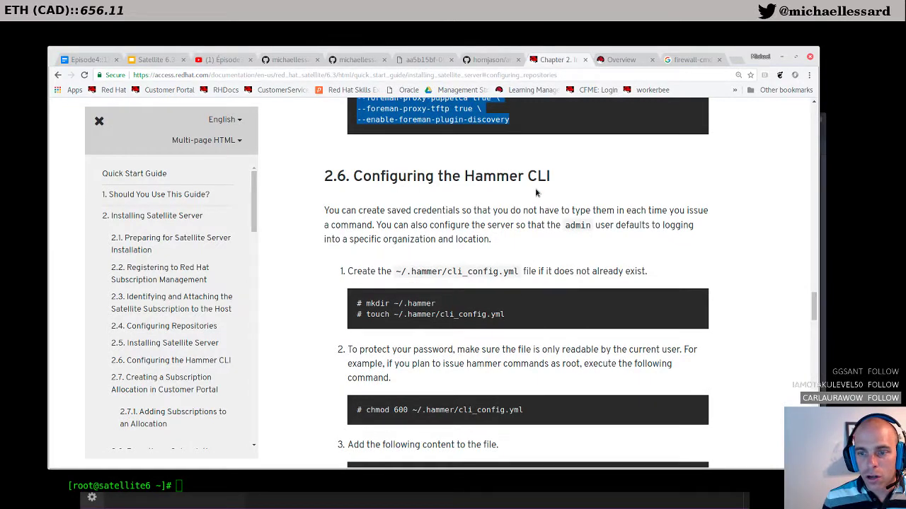
scroll(536, 193, down, 1)
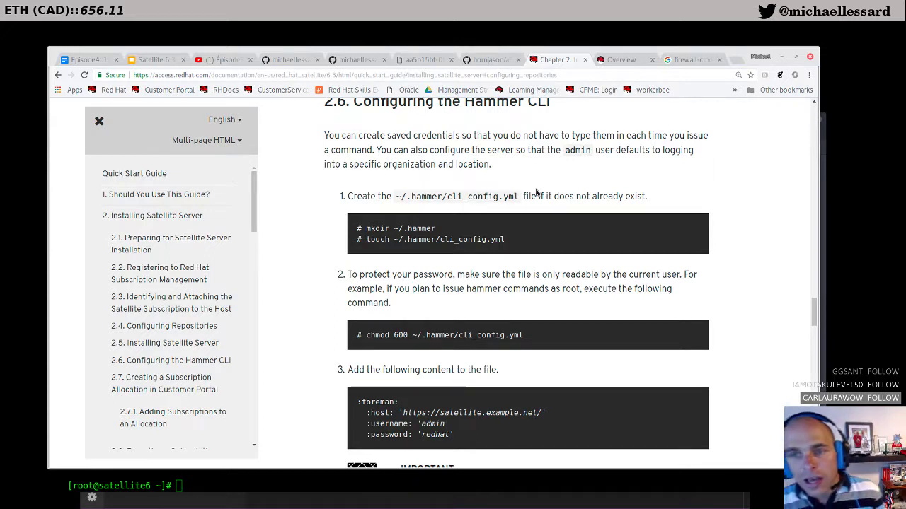
click(208, 484)
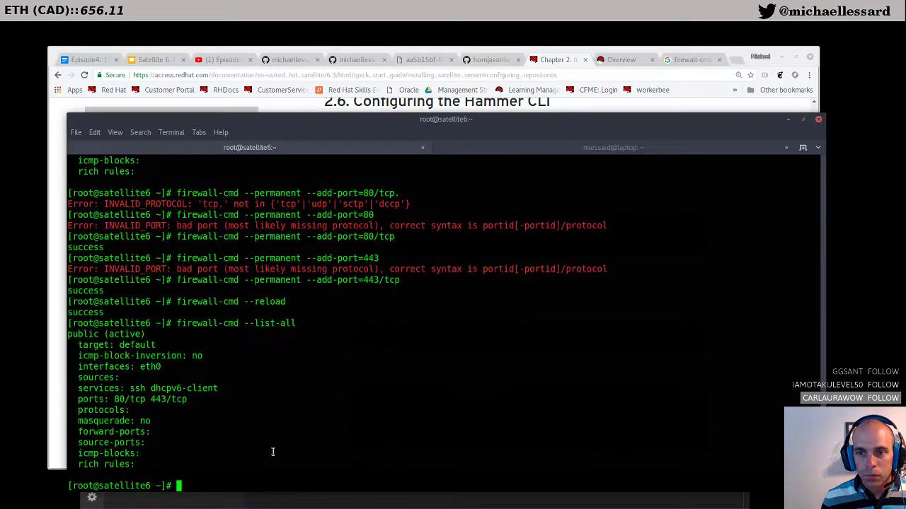
drag(818, 114, 703, 341)
drag(578, 350, 582, 54)
Step: Create the ~/.hammer directory with mkdir, using the path copied from the guide
text(mkdir)
drag(436, 229, 396, 229)
right_click(394, 229)
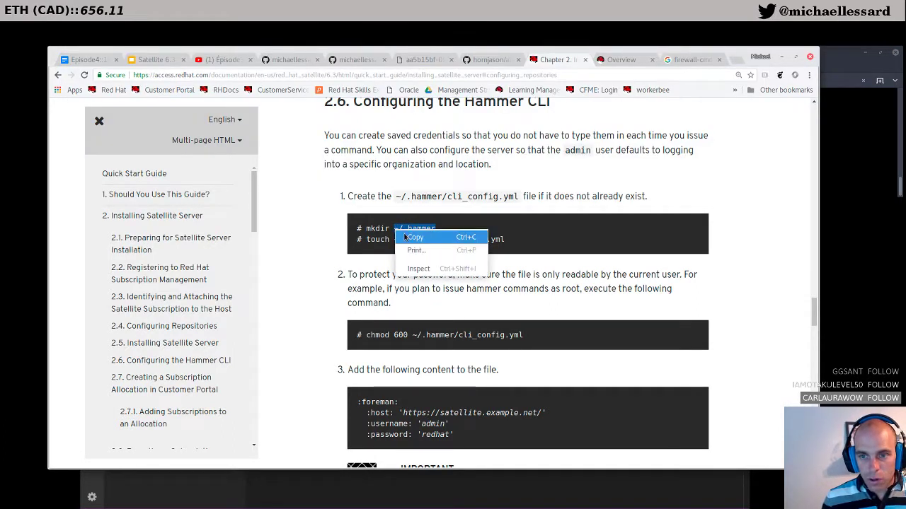
click(418, 236)
click(830, 235)
click(844, 183)
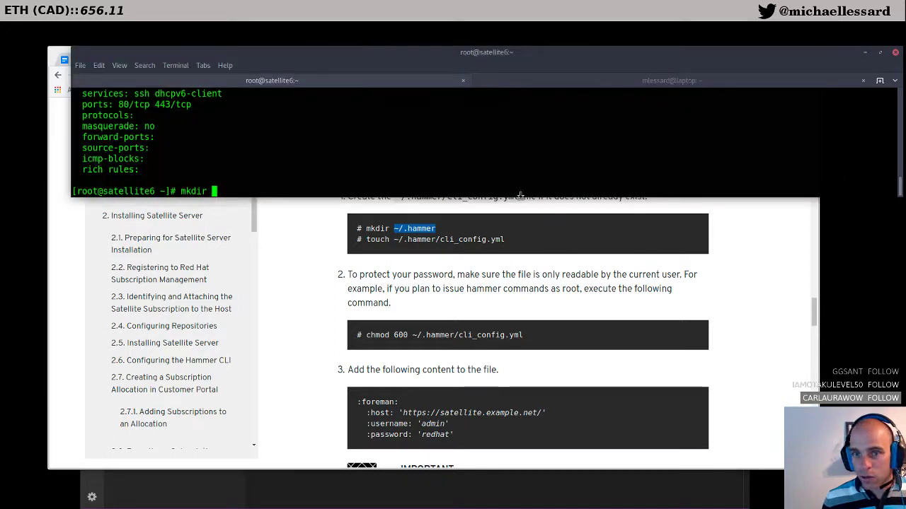
right_click(282, 187)
click(238, 196)
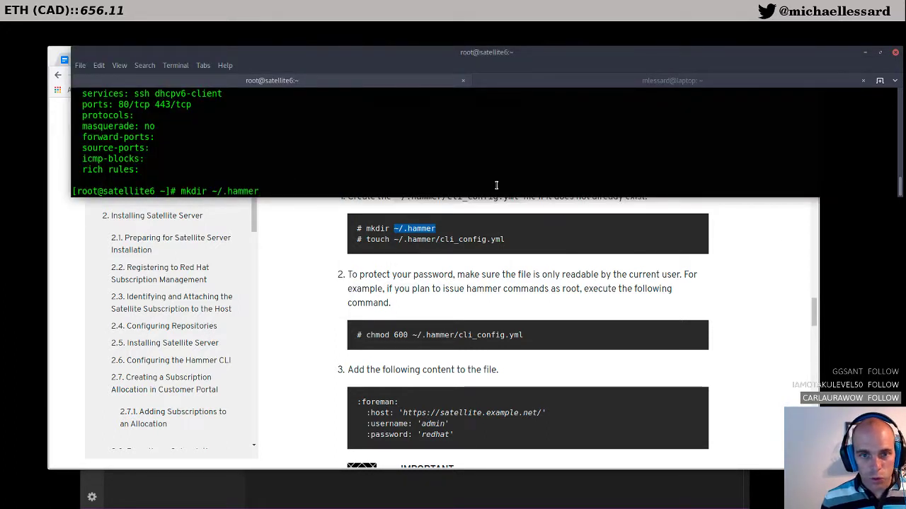
key(Return)
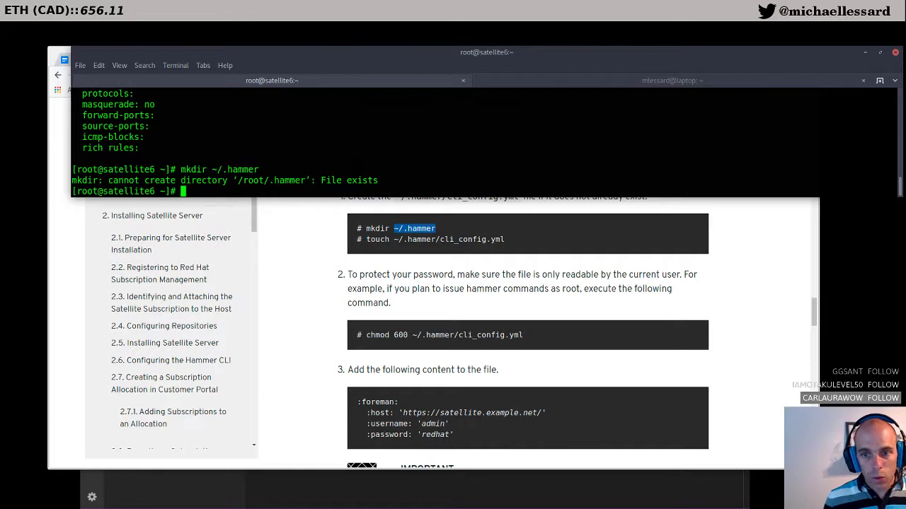
Step: Change into the .hammer directory and list its contents
text(cd ,ha)
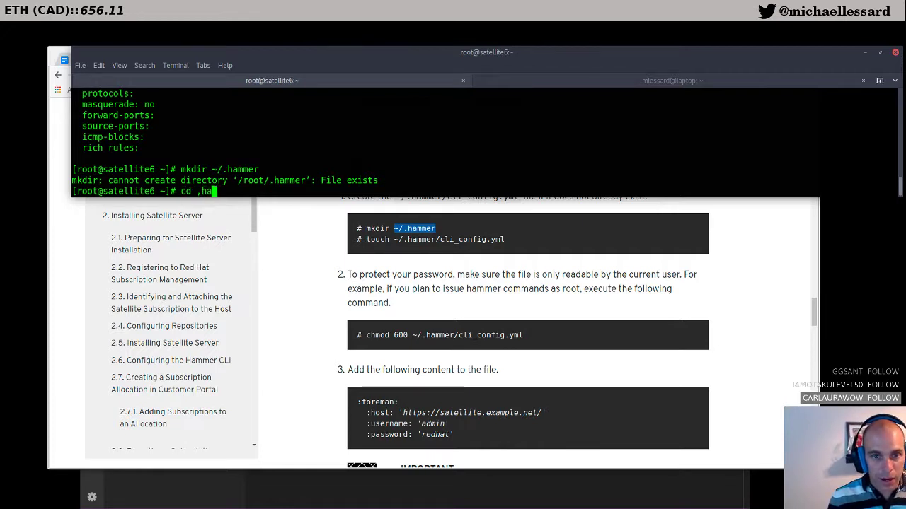
key(BackSpace)
key(BackSpace)
key(BackSpace)
text(.hammer/)
key(Tab)
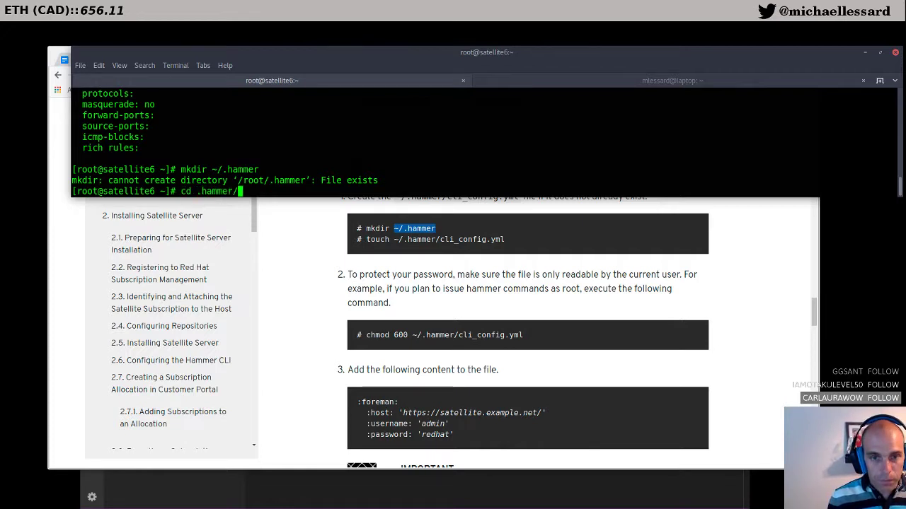
key(Return)
text(ls)
key(Return)
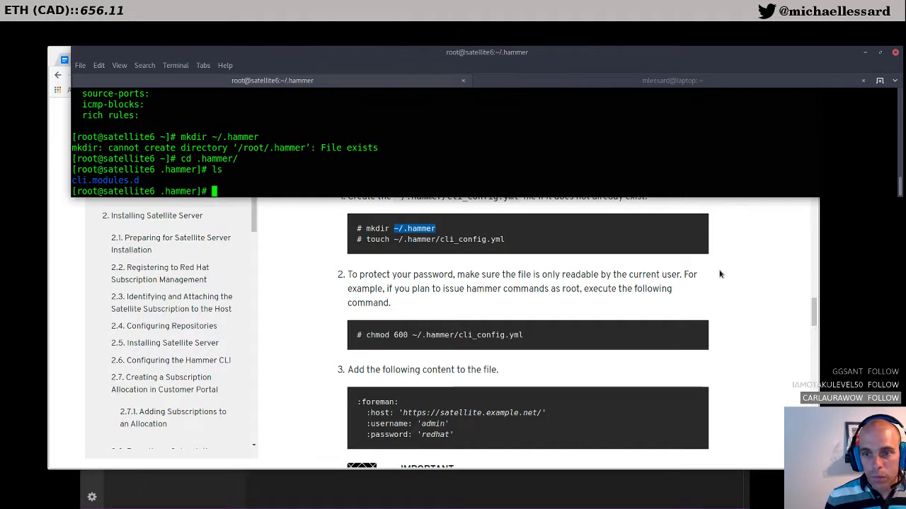
Step: Create cli_config.yml with the guide's touch command
click(517, 244)
drag(516, 244, 364, 241)
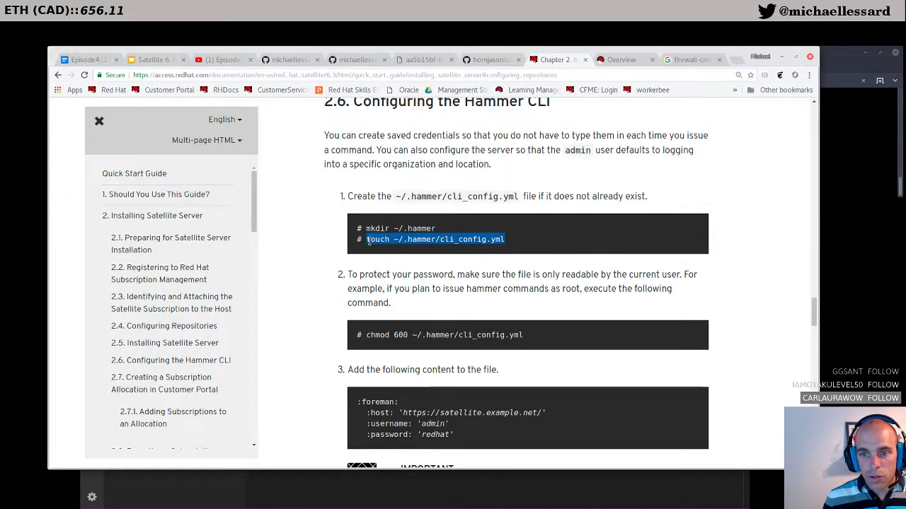
key(alt+Tab)
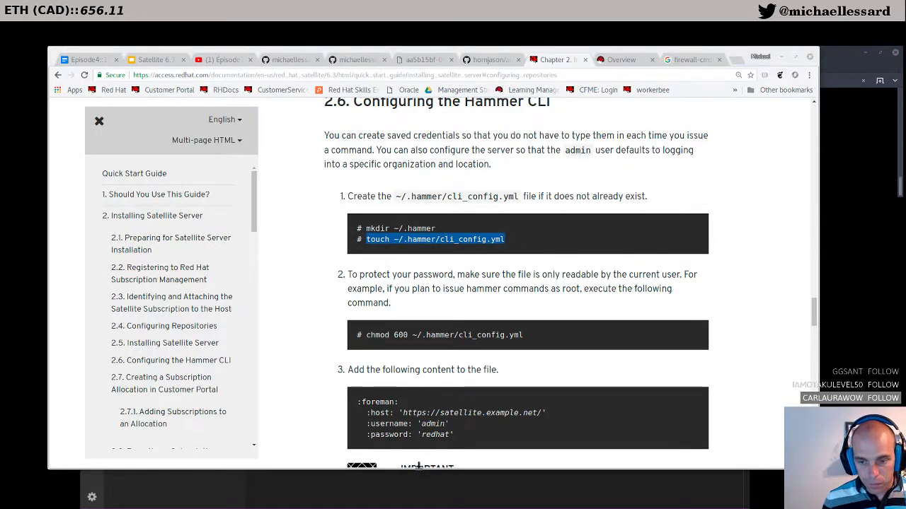
click(419, 469)
drag(424, 37, 810, 352)
middle_click(290, 479)
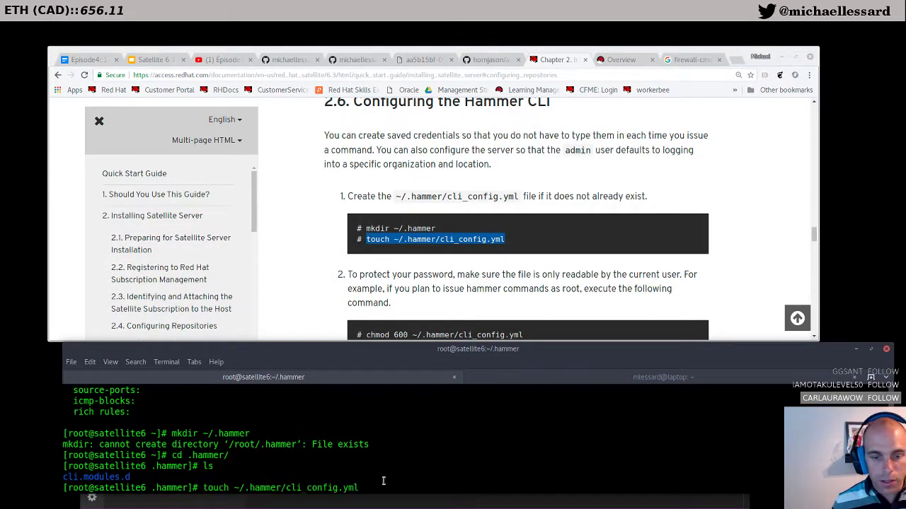
key(Return)
Step: Apply chmod 600 to cli_config.yml using the guide's command
scroll(467, 251, down, 2)
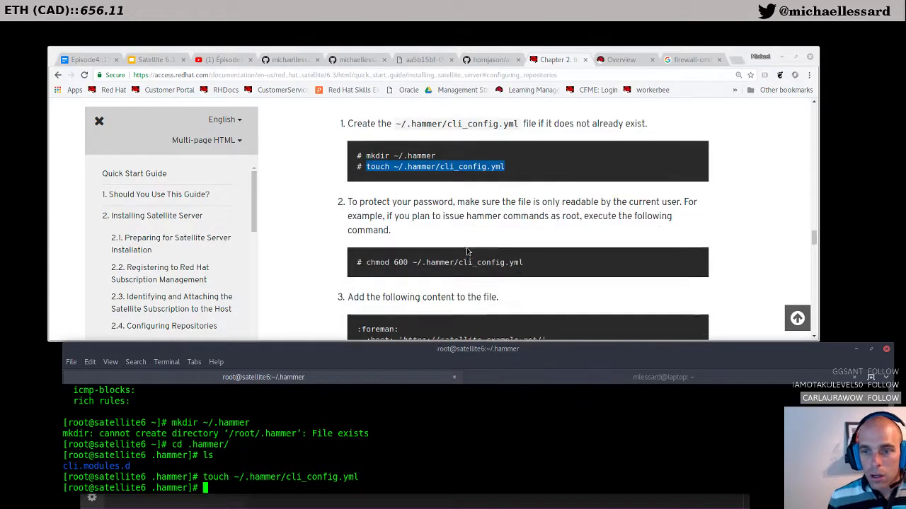
drag(524, 261, 369, 261)
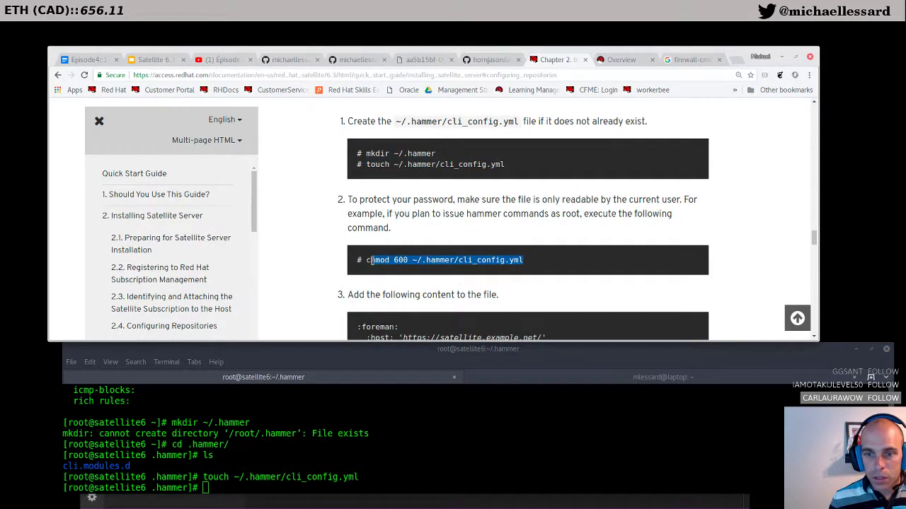
click(220, 485)
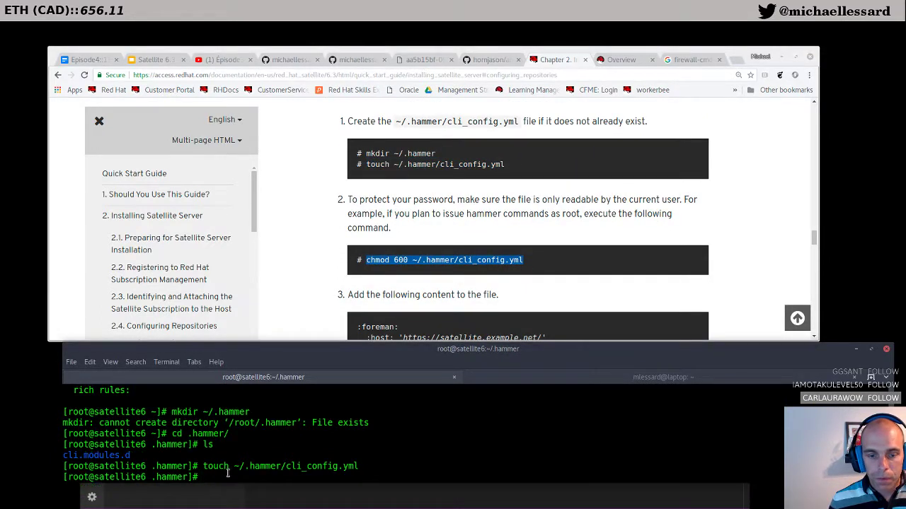
middle_click(227, 473)
key(Return)
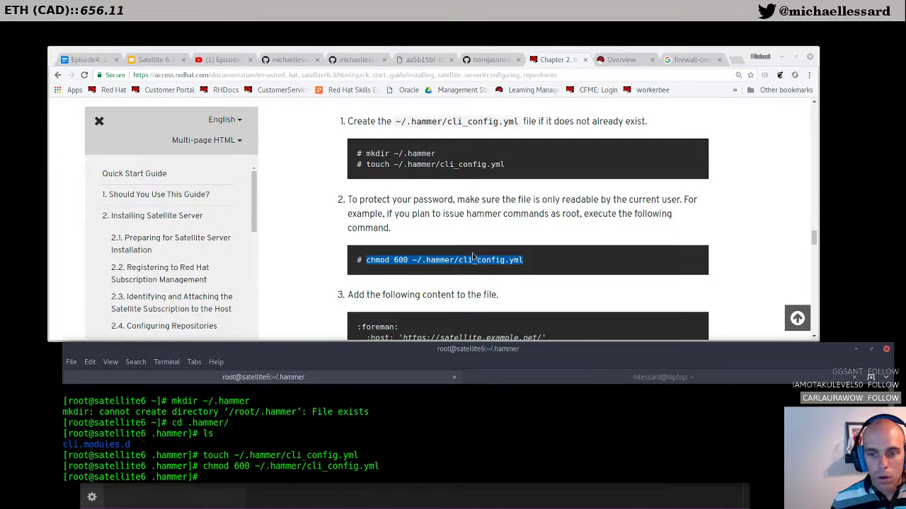
Step: Select the :foreman YAML configuration block in the guide for copying
scroll(473, 253, down, 1)
scroll(473, 254, down, 1)
drag(456, 260, 356, 231)
right_click(376, 233)
Step: Copy the :foreman block and open cli_config.yml in vim, reopening it after a botched paste
click(392, 243)
click(225, 481)
text(vim cli)
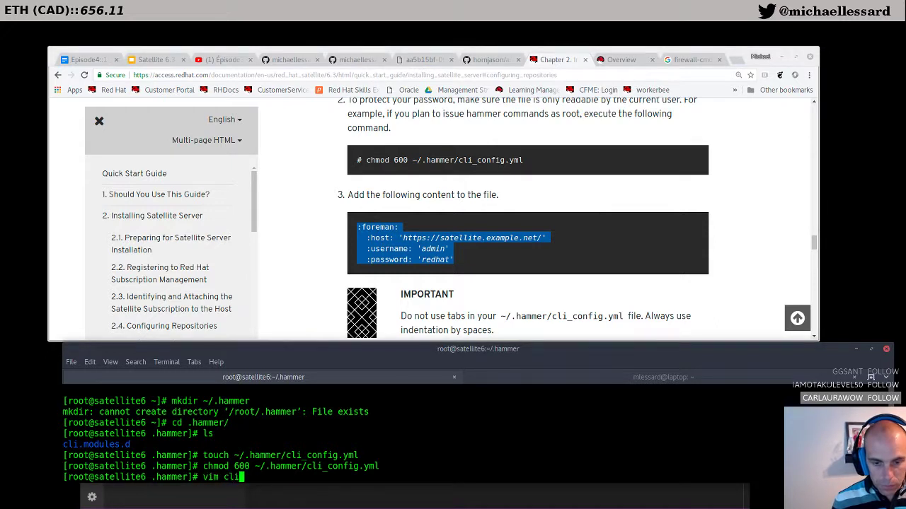
text(_config.yml)
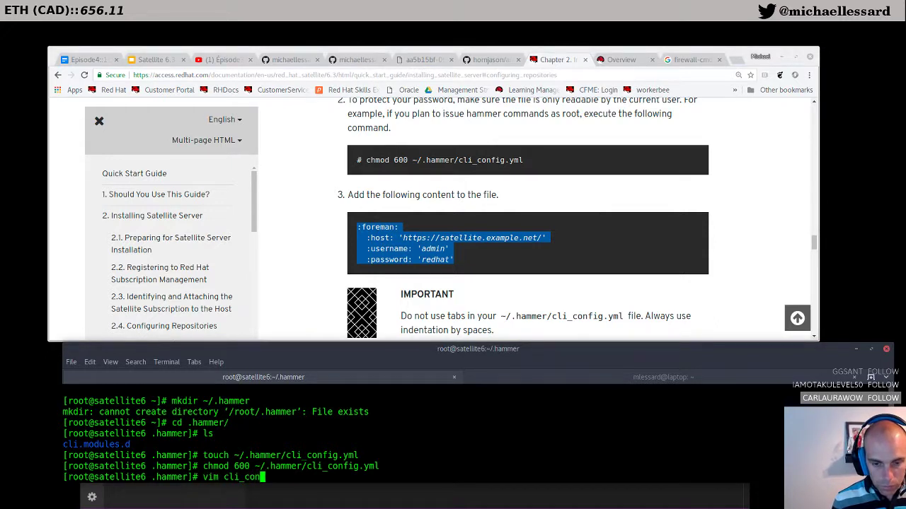
key(Return)
key(ctrl+shift+v)
key(Escape)
text(:q!)
key(Return)
key(Up)
key(Return)
key(i)
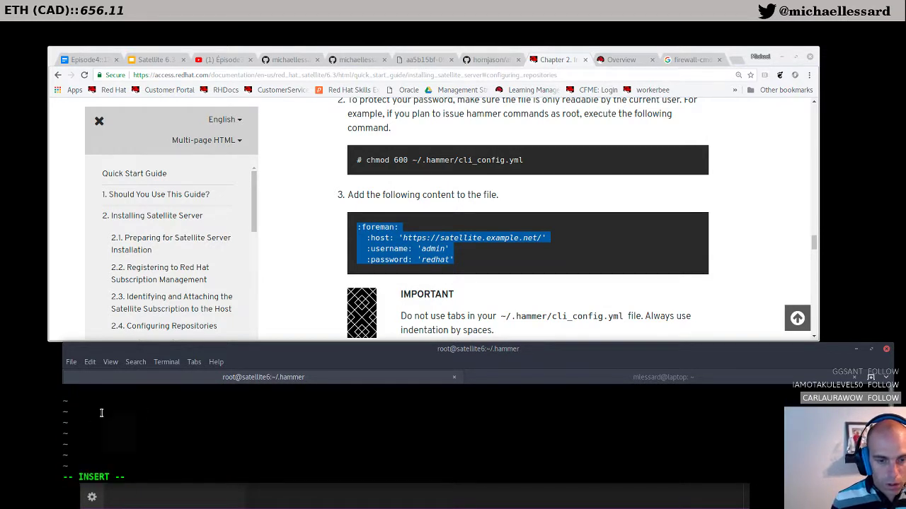
key(ctrl+shift+v)
key(Up)
key(Up)
key(Escape)
key(Right)
key(Right)
key(Right)
key(Right)
key(Right)
key(Right)
key(Right)
key(Right)
key(Right)
key(Right)
key(Left)
key(Left)
key(Left)
text(ite6)
key(Escape)
key(x)
key(x)
key(x)
key(x)
key(x)
key(x)
key(x)
key(x)
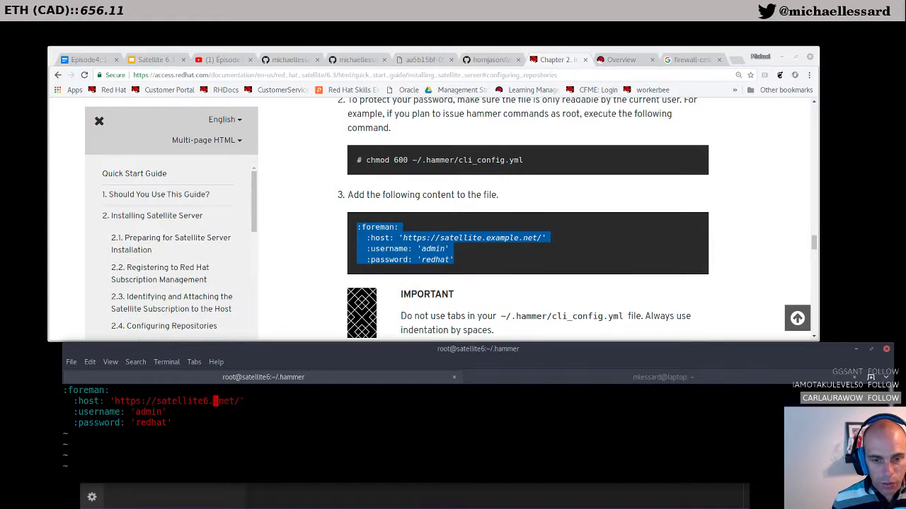
text(ite6.mlc.com)
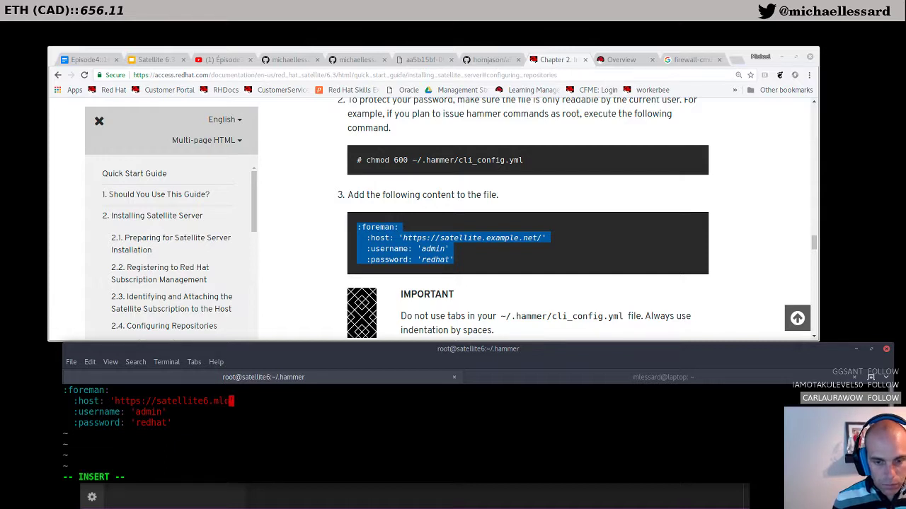
key(Escape)
Step: Enter the admin account password in the block and save the file with :wq
key(Down)
key(Down)
key(Left)
key(Left)
key(Left)
key(Left)
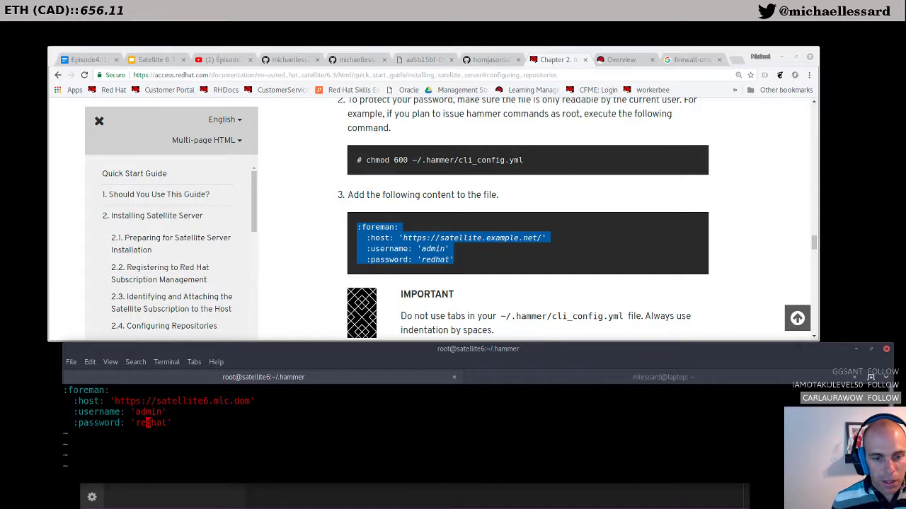
key(Escape)
key(Return)
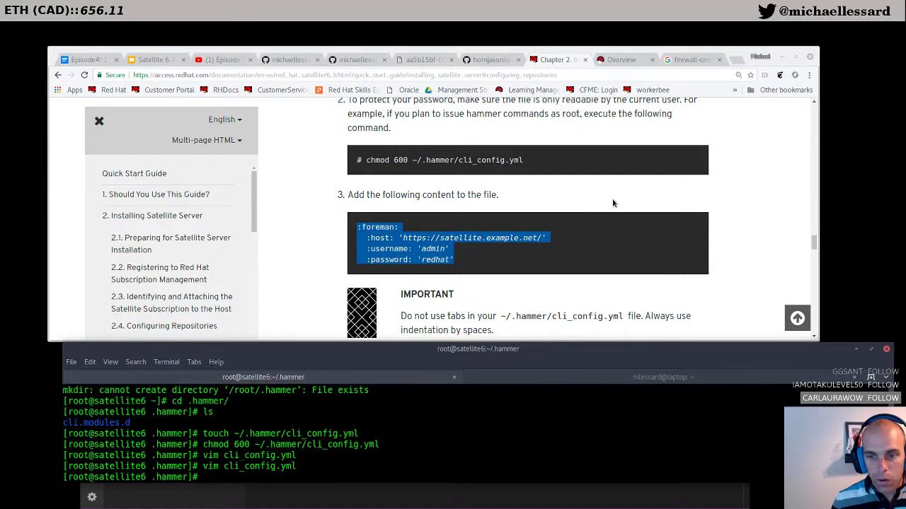
scroll(441, 273, down, 2)
Step: Copy the hammer user update command from the documentation
scroll(441, 273, down, 1)
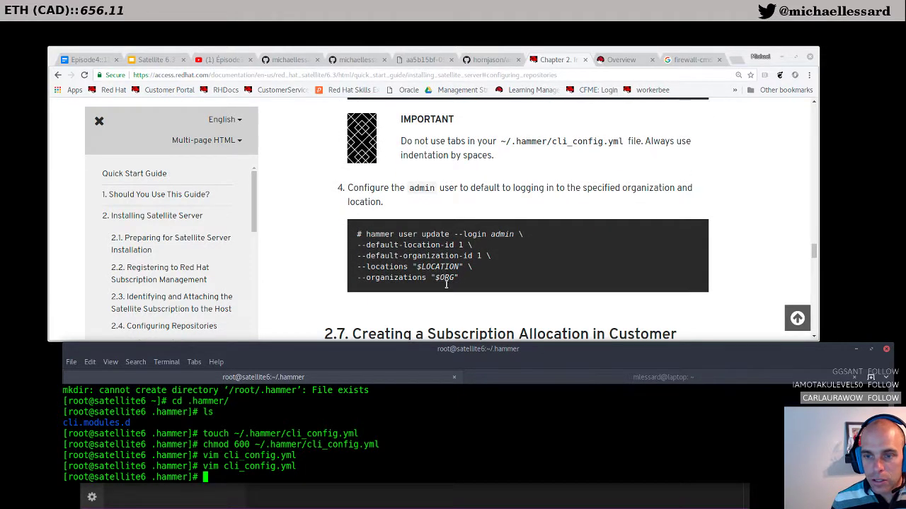
drag(473, 279, 361, 234)
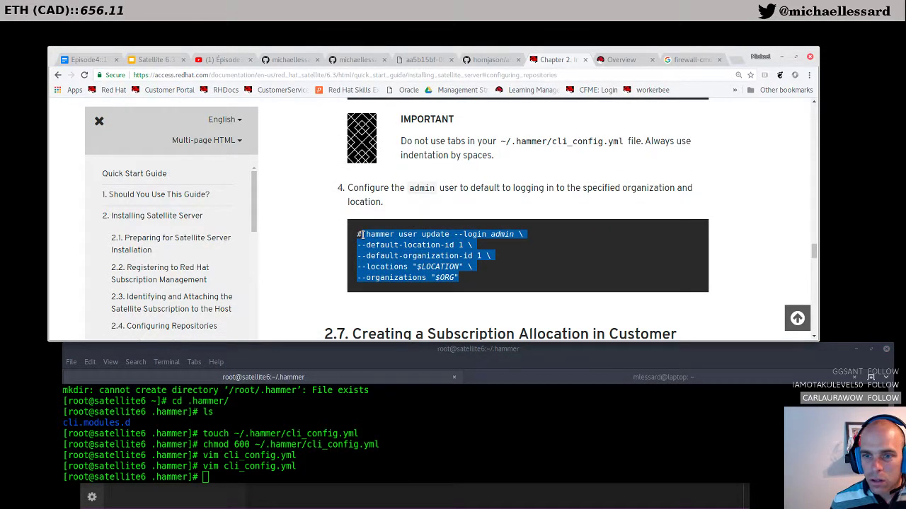
right_click(361, 234)
click(382, 254)
Step: Paste the hammer command into the terminal, cancel it unrun, and start a new VS Code file
click(213, 479)
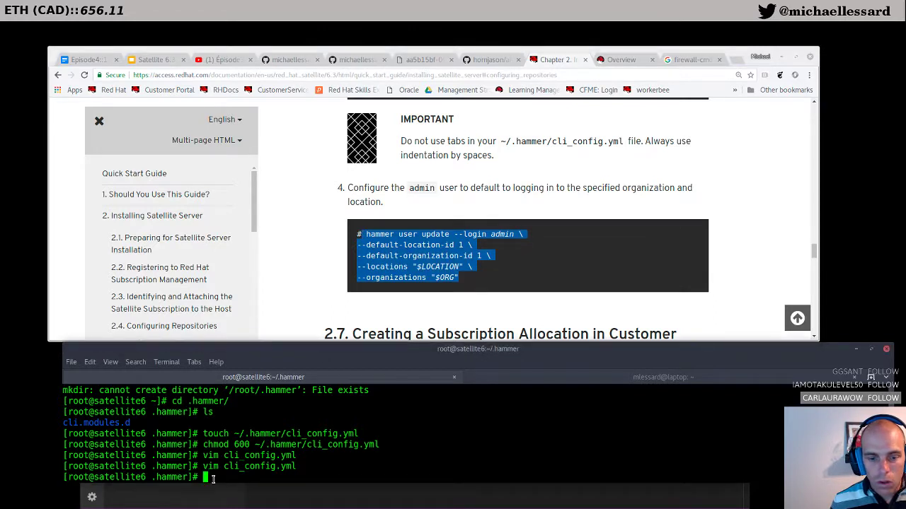
key(ctrl+shift+v)
key(Up)
key(Down)
key(Left)
key(Left)
key(Left)
key(Left)
key(Left)
key(Left)
key(Left)
key(Left)
key(Left)
key(Left)
key(Left)
key(Left)
key(Left)
key(Left)
key(Left)
key(Left)
key(Left)
key(Left)
key(Left)
key(Left)
key(Left)
key(ctrl+c)
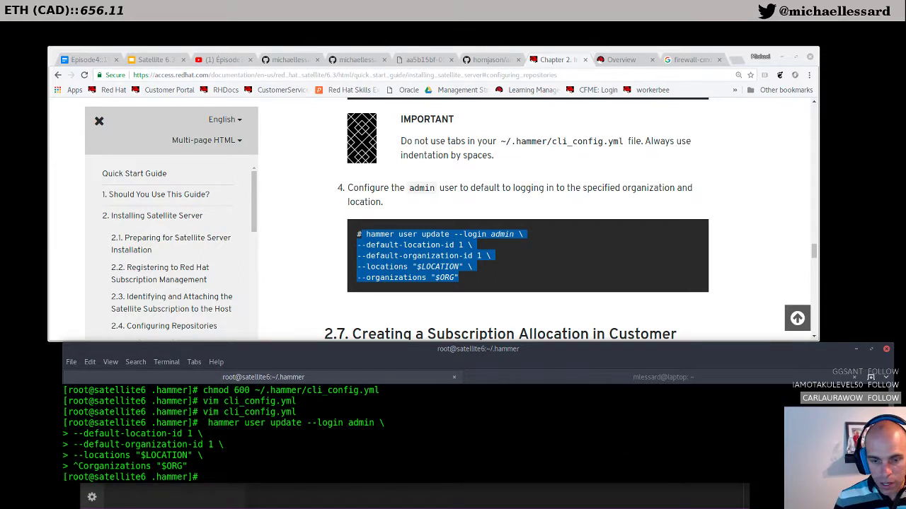
key(alt+Tab)
click(88, 111)
Step: Paste the hammer user update command into a new file, setting location QUEBEC and organization MLC
click(96, 122)
key(ctrl+v)
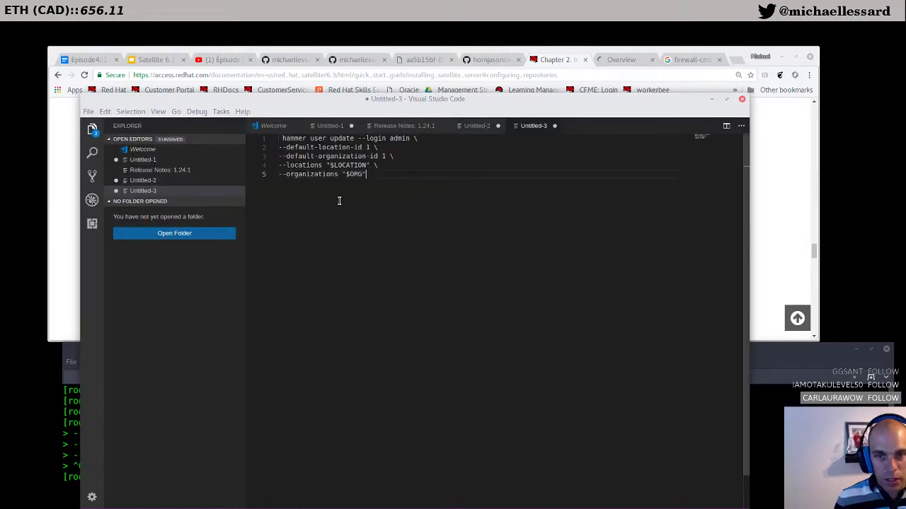
click(399, 147)
key(Left)
key(shift+Left)
key(Down)
key(Down)
key(Right)
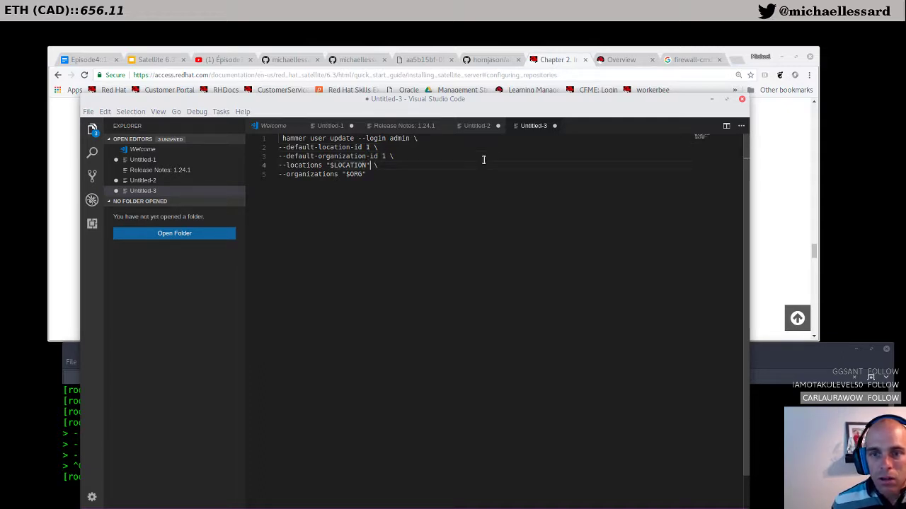
key(BackSpace)
key(BackSpace)
key(BackSpace)
key(BackSpace)
key(BackSpace)
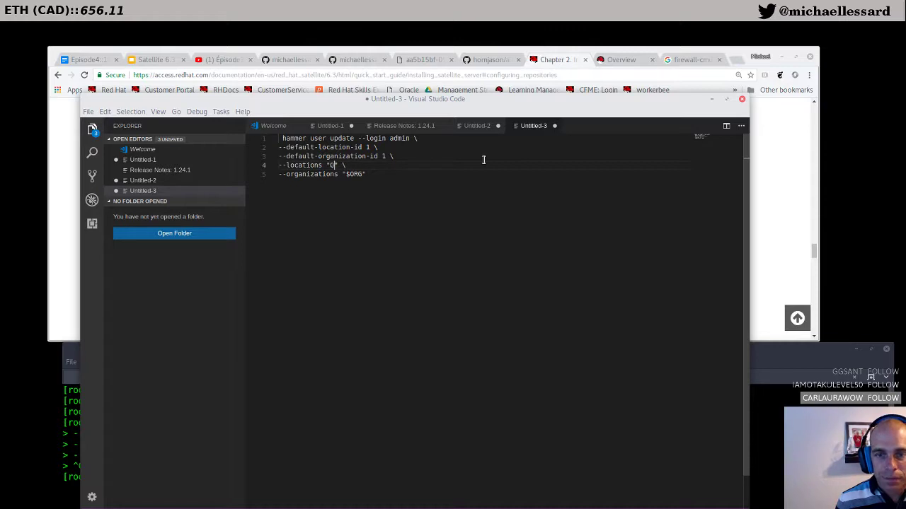
text(C)
key(Down)
key(Right)
key(Right)
key(BackSpace)
key(BackSpace)
key(BackSpace)
key(BackSpace)
Step: Run the edited hammer command in the terminal so user admin is updated
drag(410, 183, 273, 148)
right_click(298, 153)
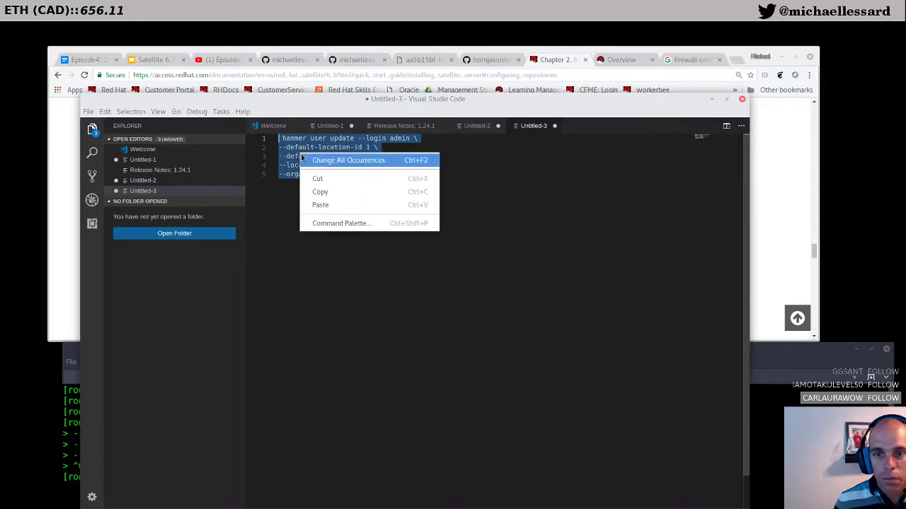
click(309, 188)
key(alt+Tab)
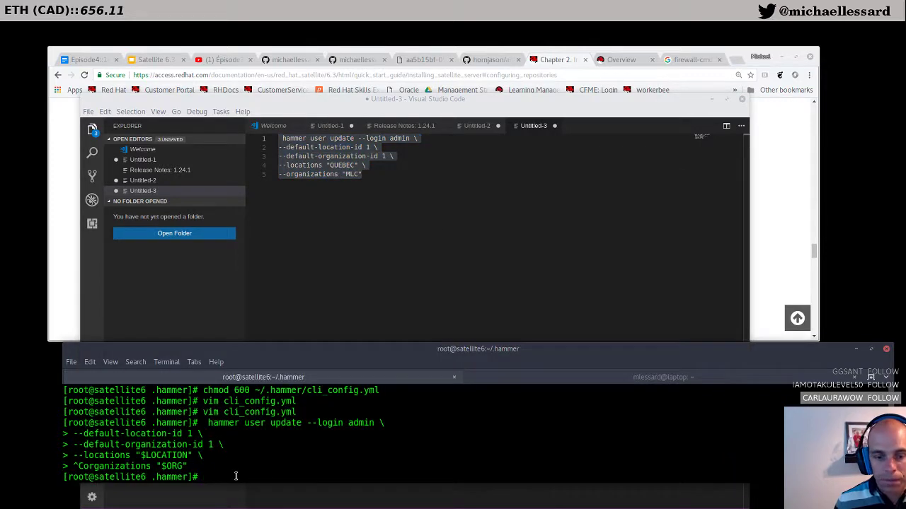
right_click(235, 479)
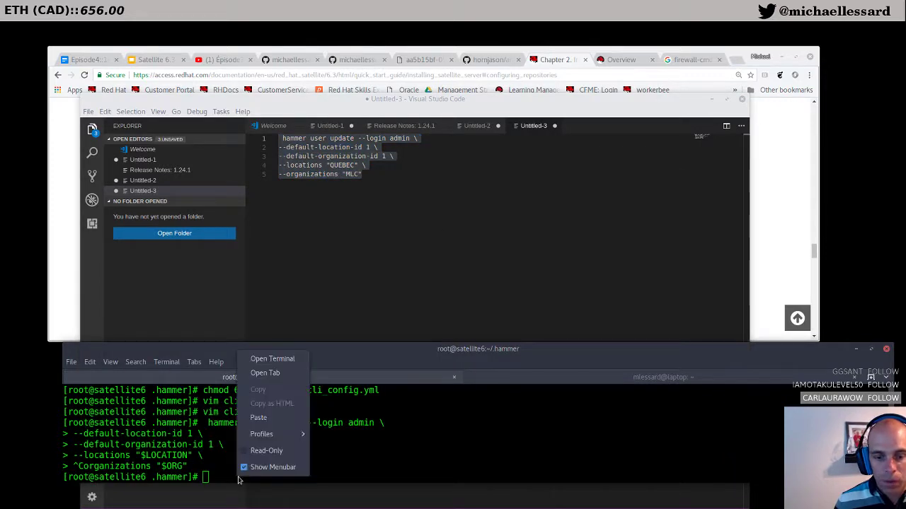
click(256, 418)
key(Return)
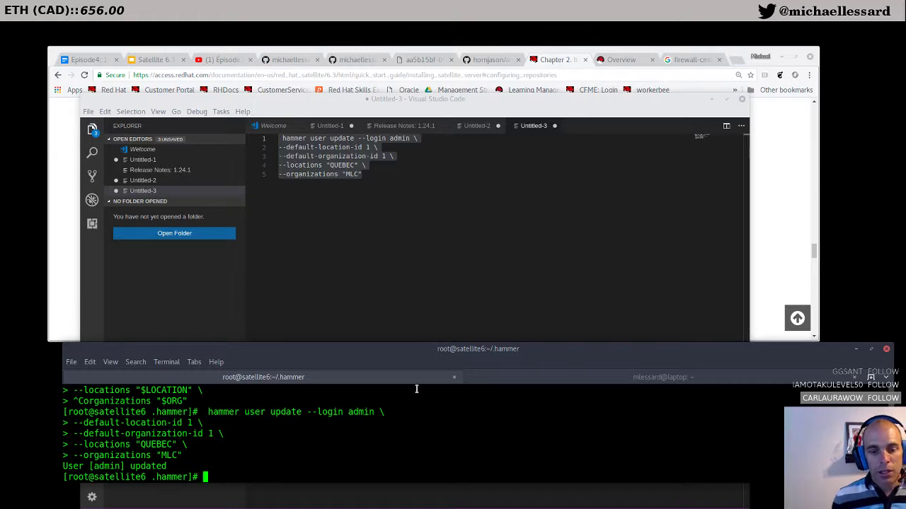
click(799, 160)
Step: Return to Chrome's firewall-cmd search tab, ready to enter a new web address
scroll(501, 254, down, 5)
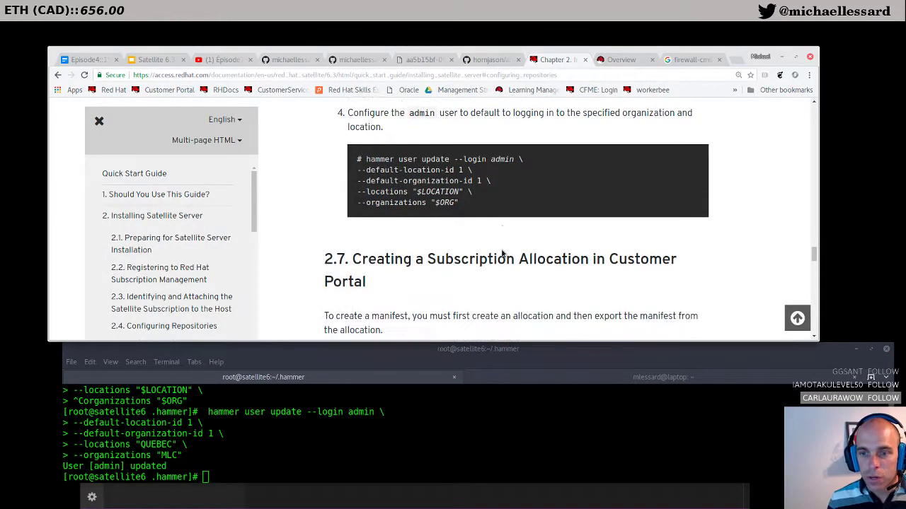
scroll(502, 251, up, 1)
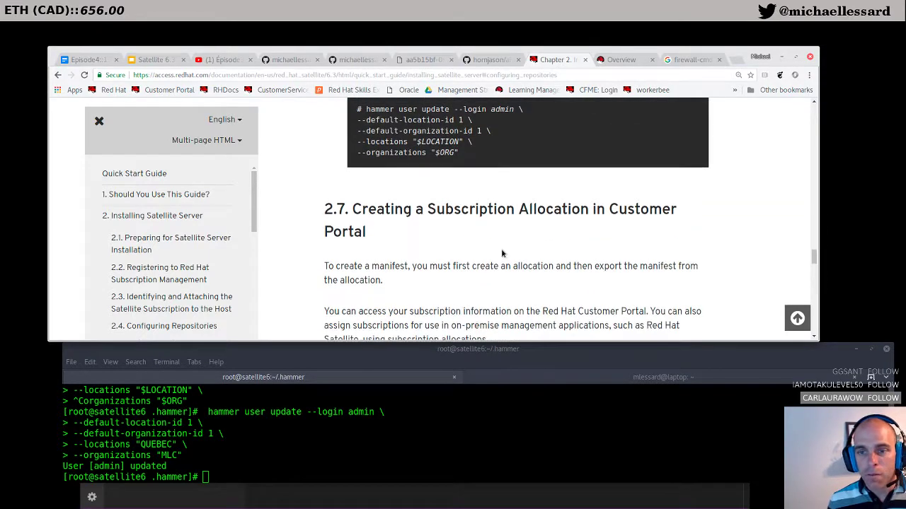
scroll(502, 254, down, 1)
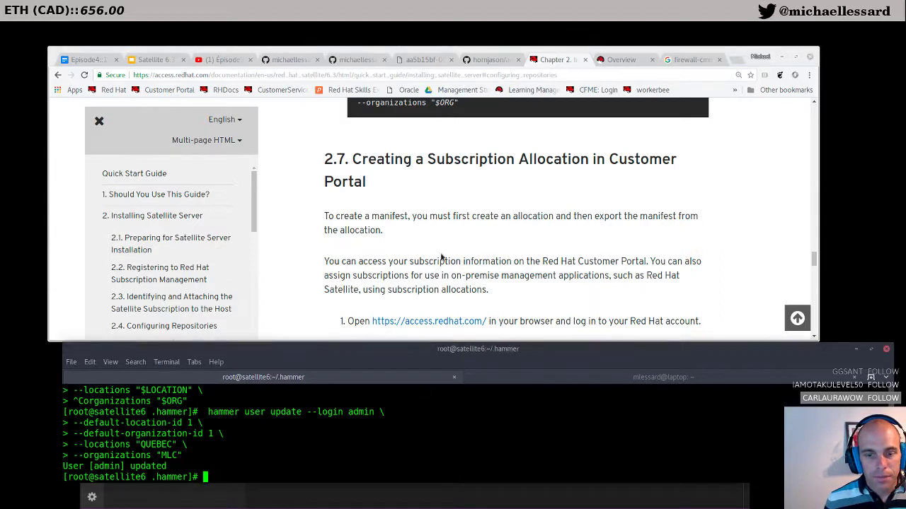
click(620, 60)
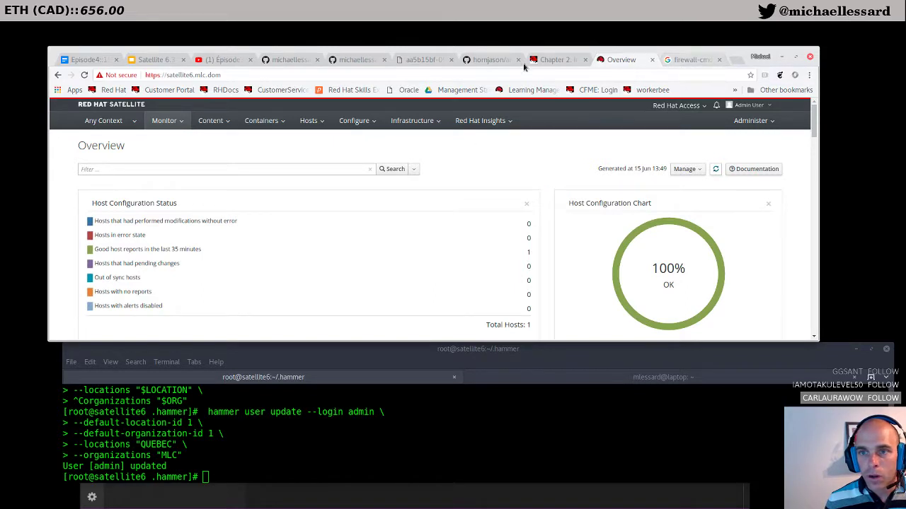
click(687, 61)
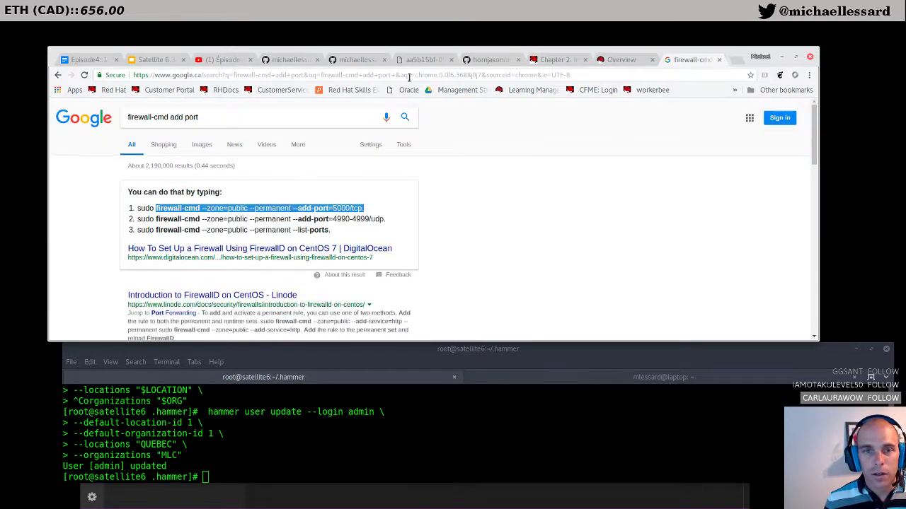
click(573, 75)
Step: Go to access.redhat.com and open the Customer Portal subscriptions area
text(access.redhat.com)
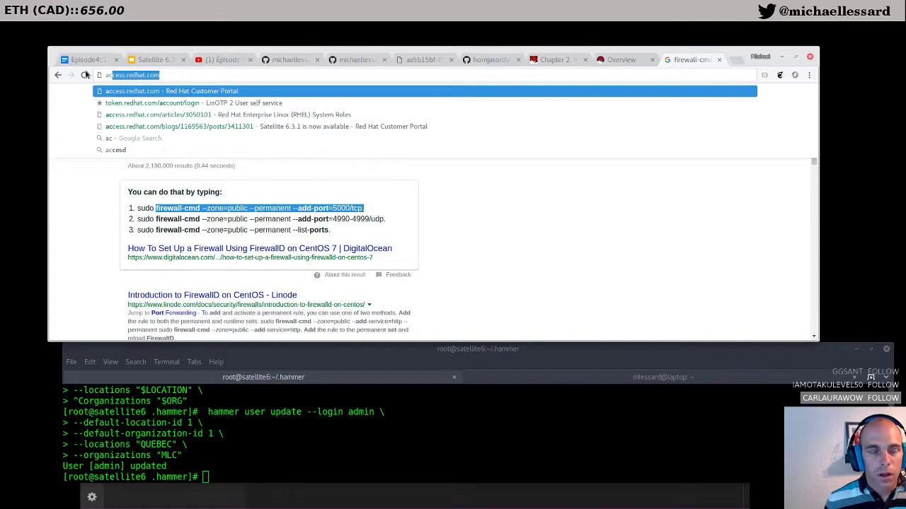
key(Return)
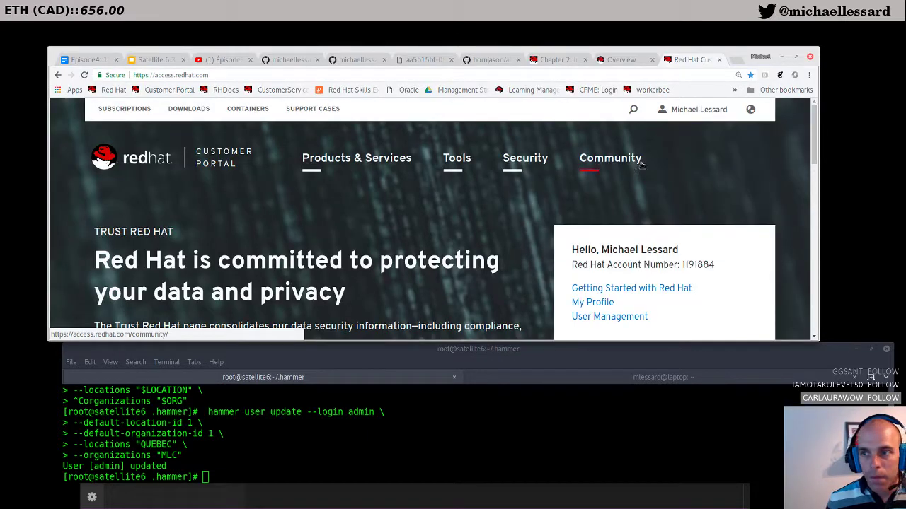
click(124, 109)
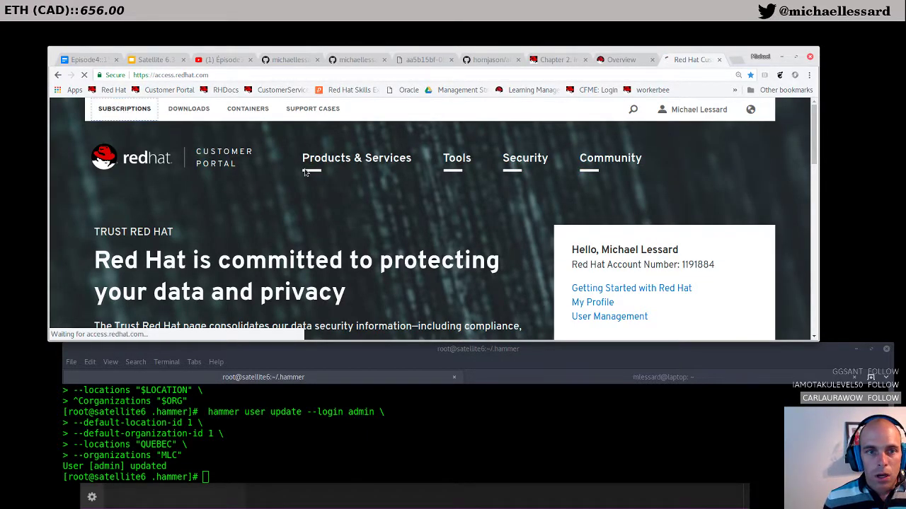
drag(409, 341, 410, 453)
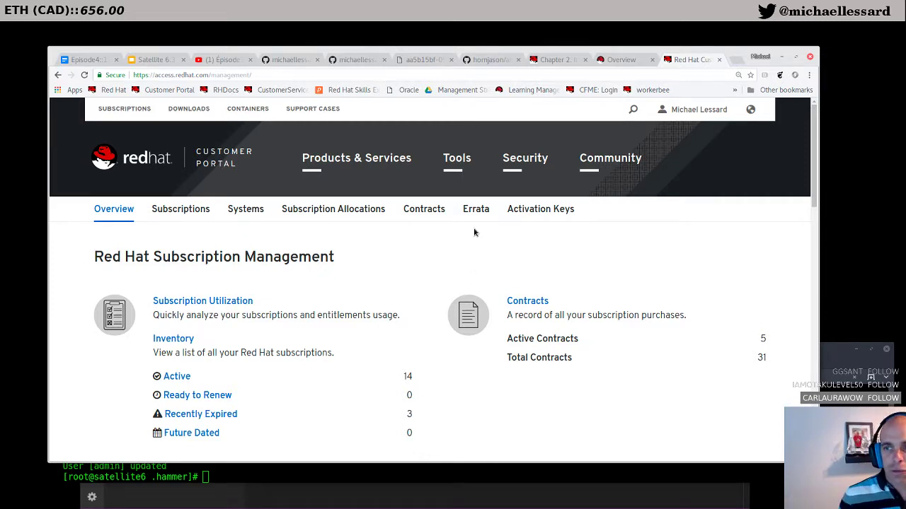
scroll(474, 232, down, 3)
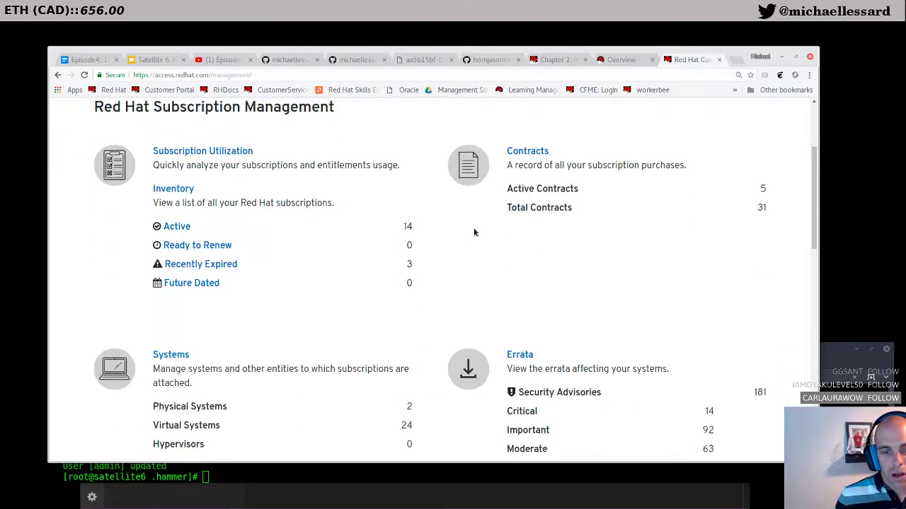
scroll(474, 232, down, 3)
scroll(439, 347, up, 6)
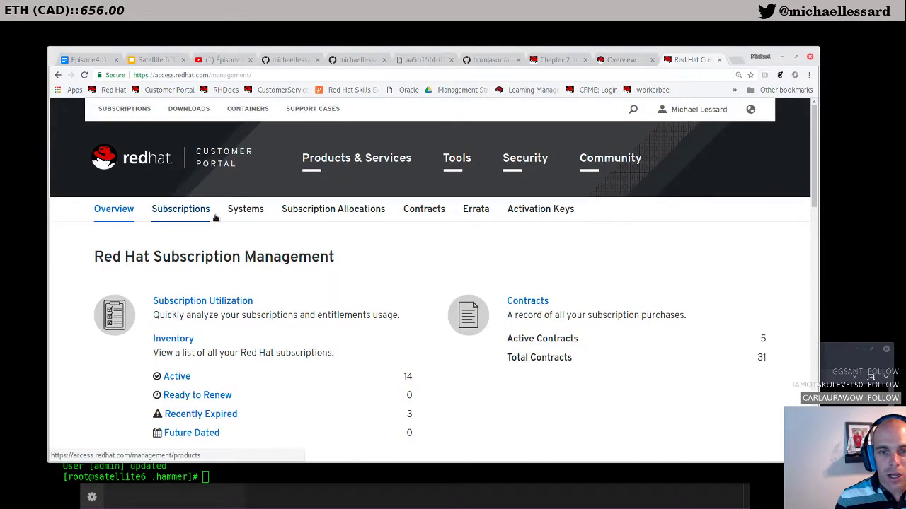
Step: Filter the Systems list by 'syate' and review satellite6.mlc.dom's details page
click(243, 209)
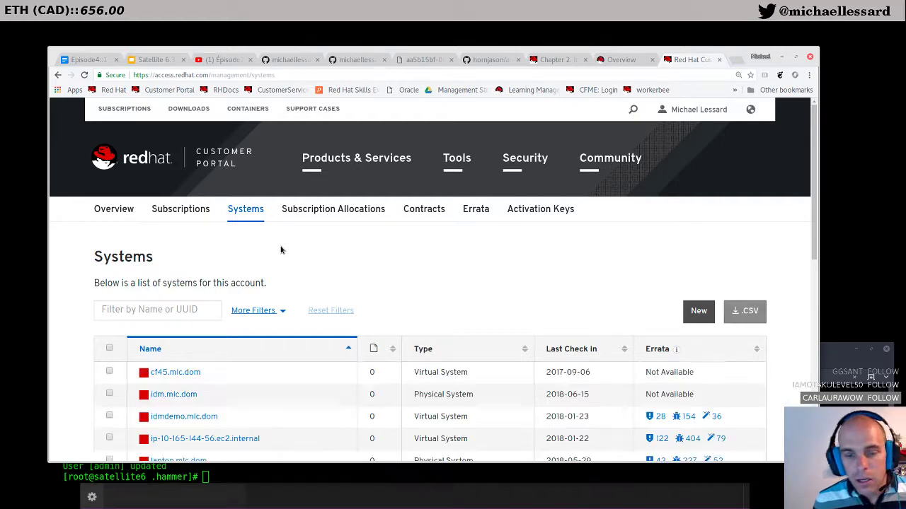
scroll(280, 249, down, 2)
click(201, 215)
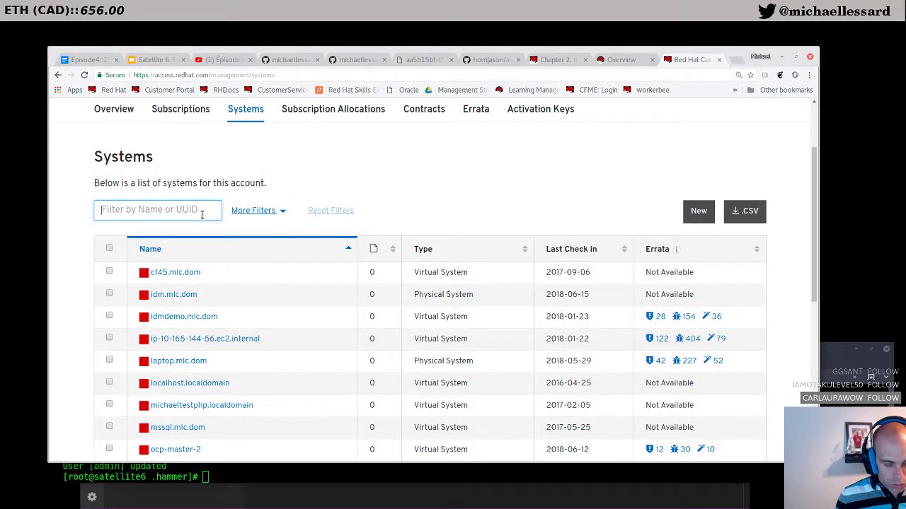
text(sy)
text(atelli)
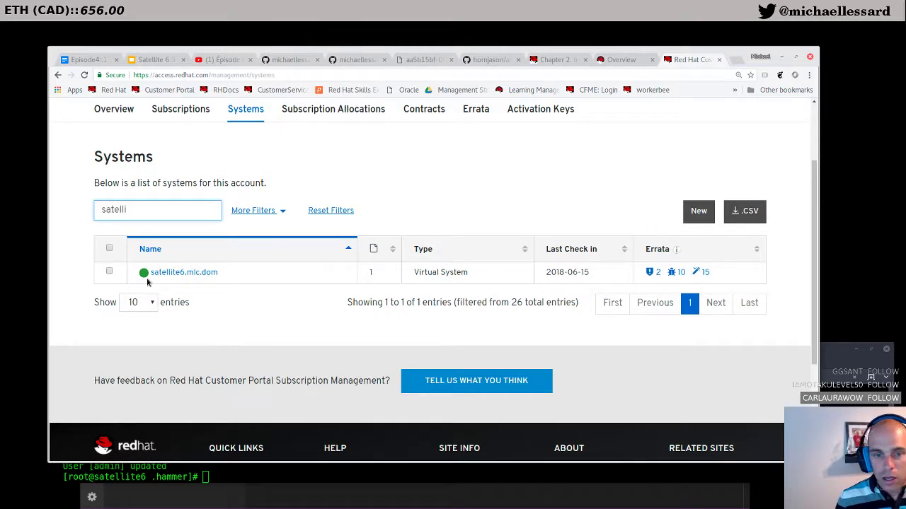
click(181, 273)
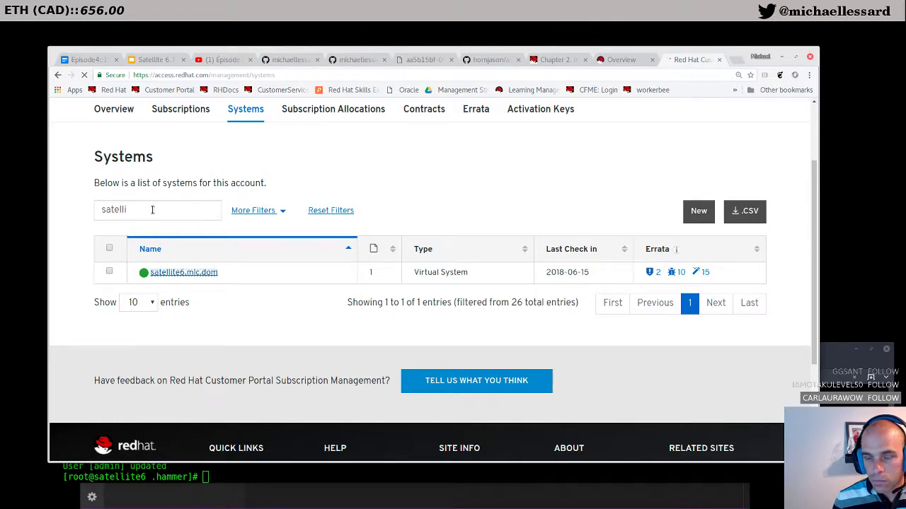
scroll(283, 203, down, 3)
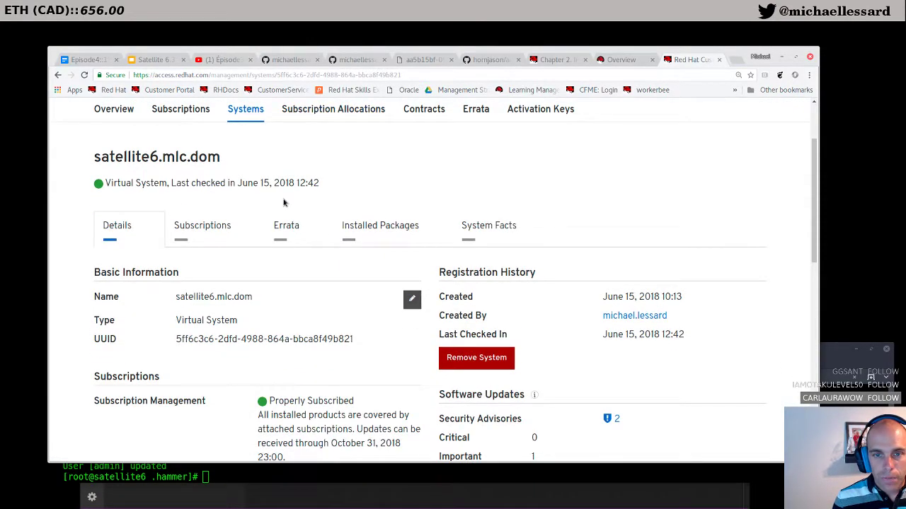
scroll(284, 203, down, 3)
scroll(284, 203, down, 5)
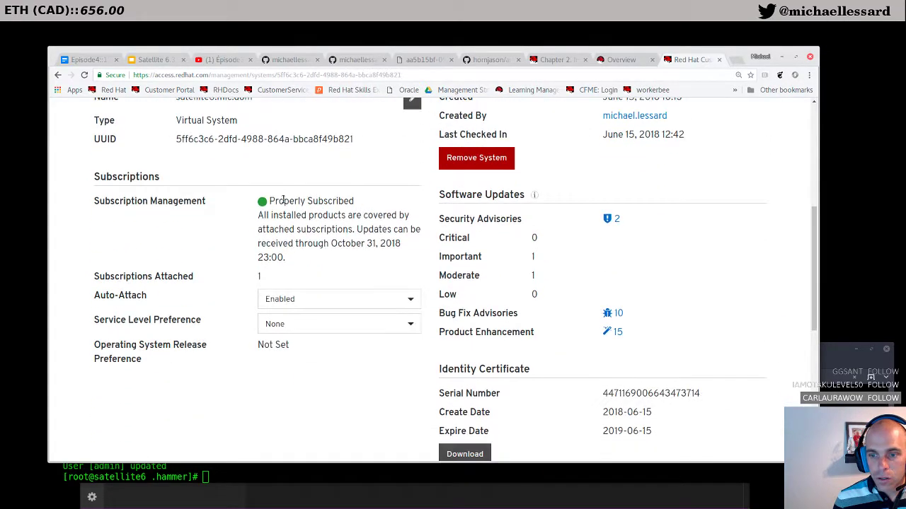
scroll(307, 255, up, 2)
scroll(307, 255, up, 5)
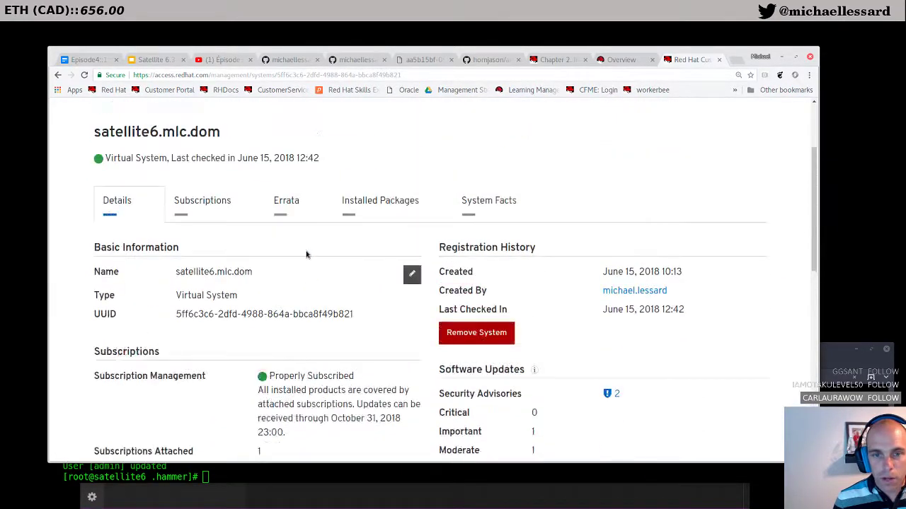
scroll(306, 254, down, 4)
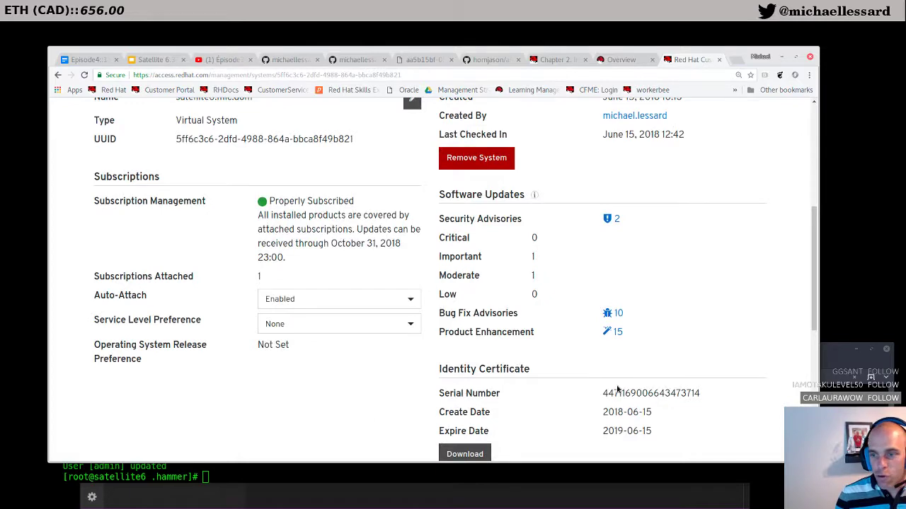
scroll(525, 386, up, 3)
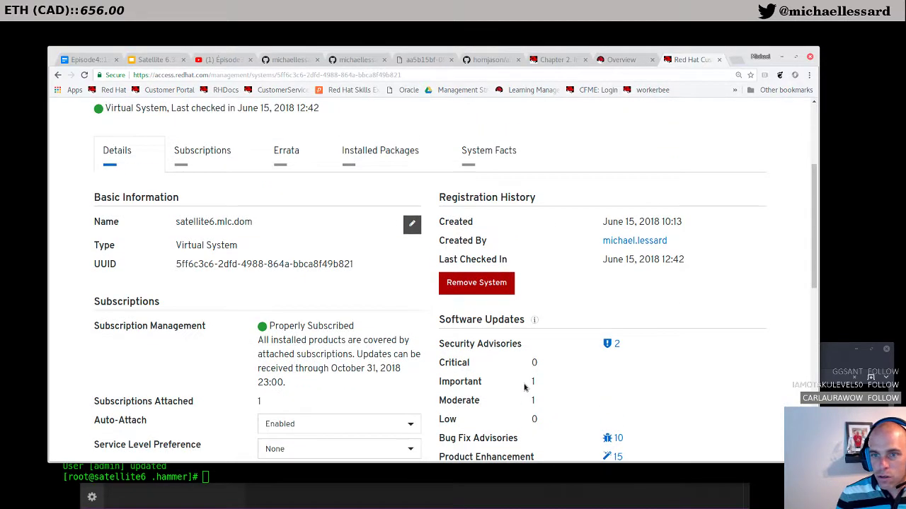
scroll(524, 386, up, 3)
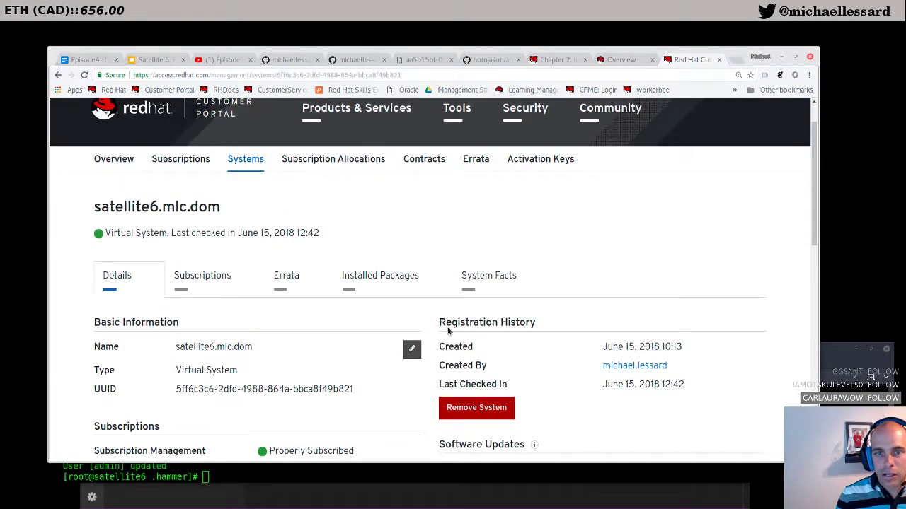
scroll(290, 242, up, 1)
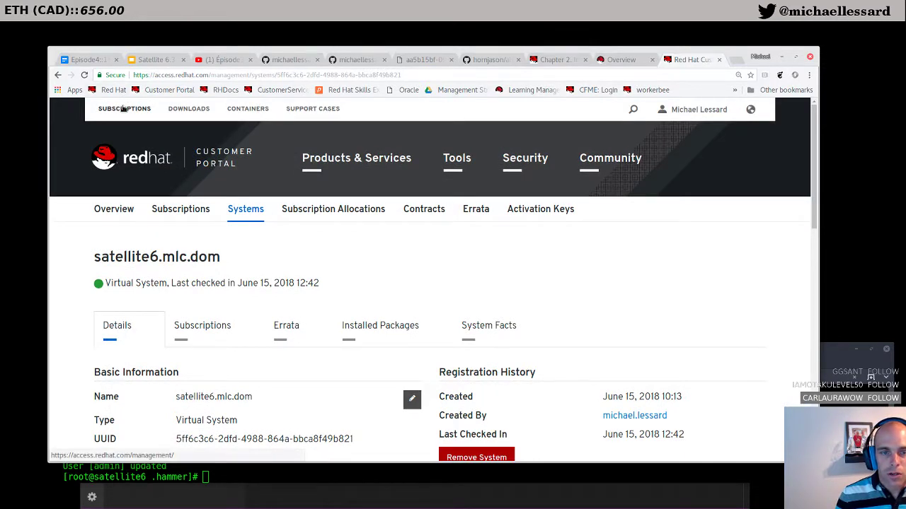
Step: Open Red Hat Satellite Employee Subscription from the utilization summary and view its attached systems
click(167, 209)
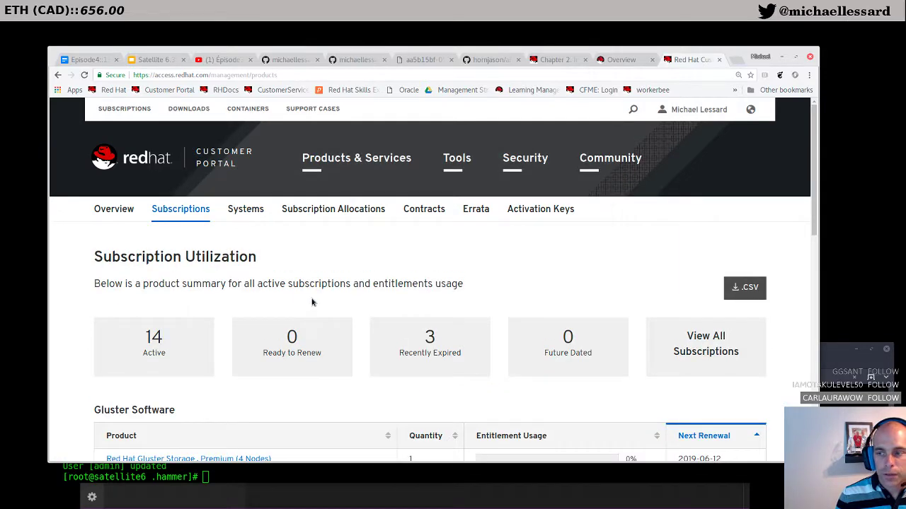
scroll(312, 302, down, 2)
scroll(312, 302, down, 4)
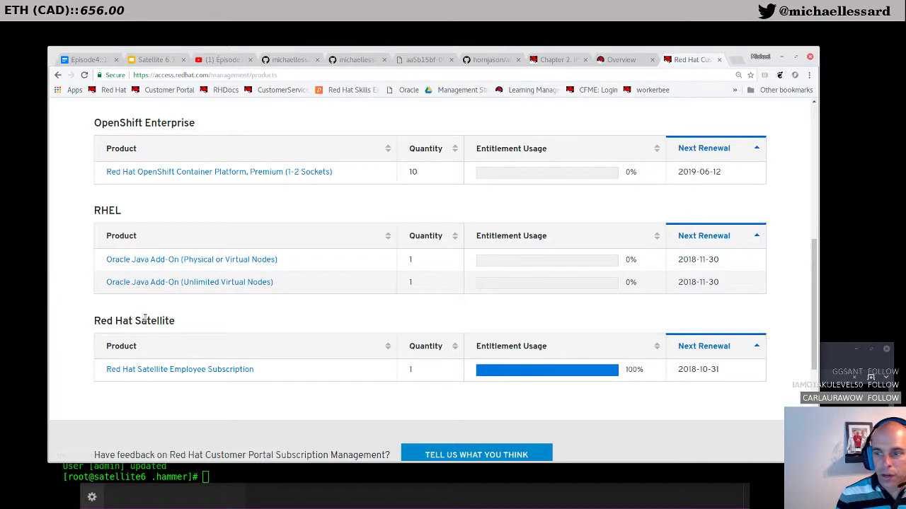
click(185, 371)
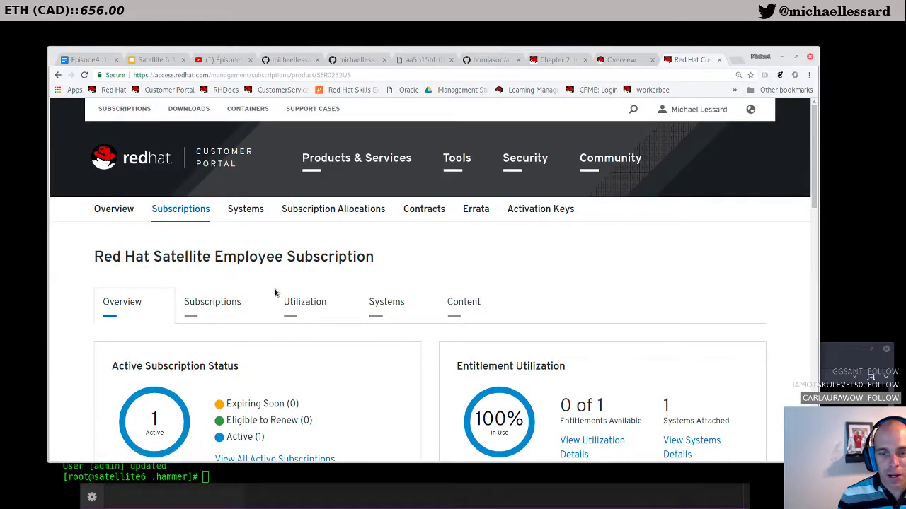
scroll(276, 294, down, 2)
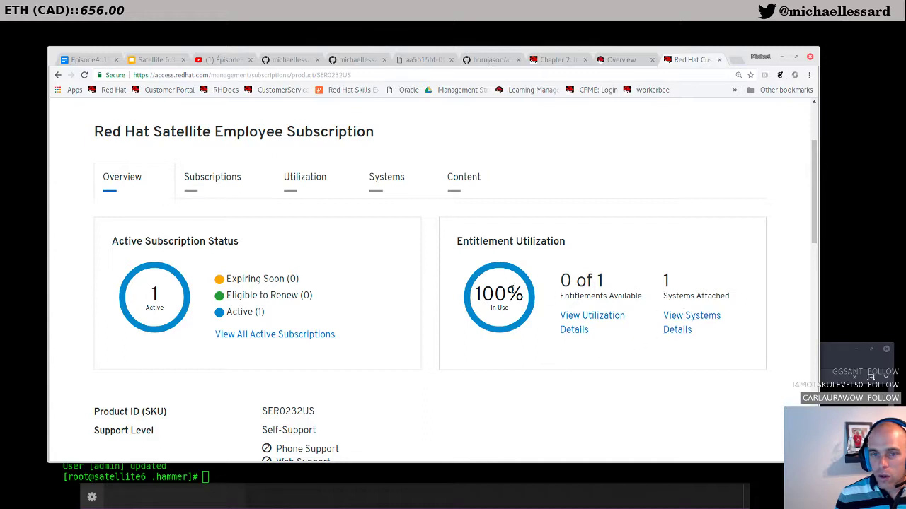
scroll(287, 331, up, 1)
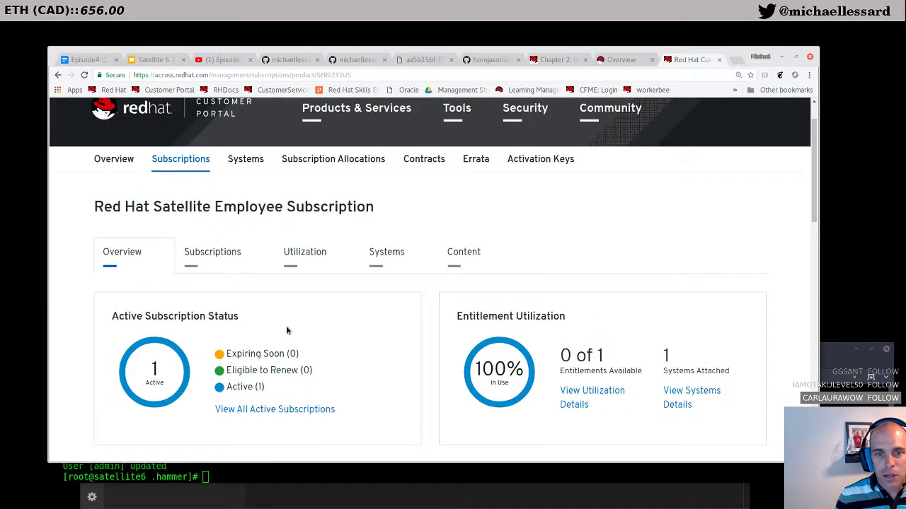
scroll(380, 320, down, 1)
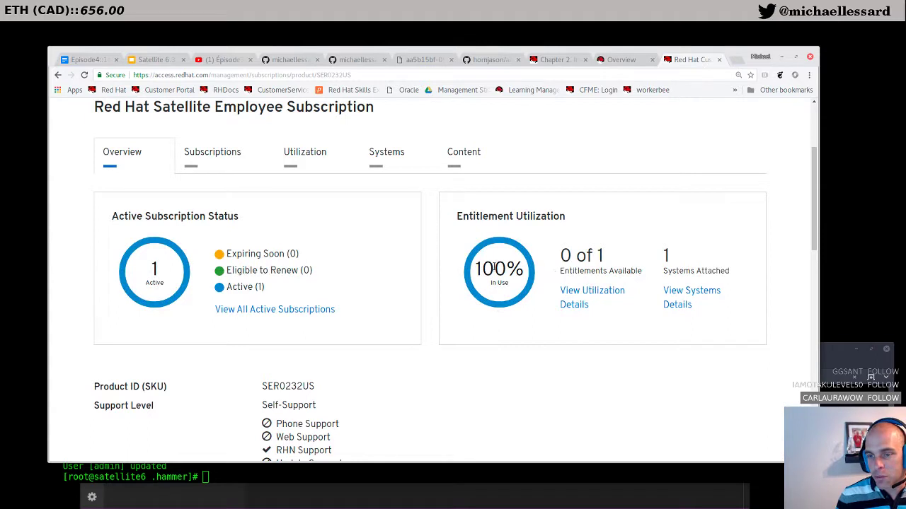
click(677, 296)
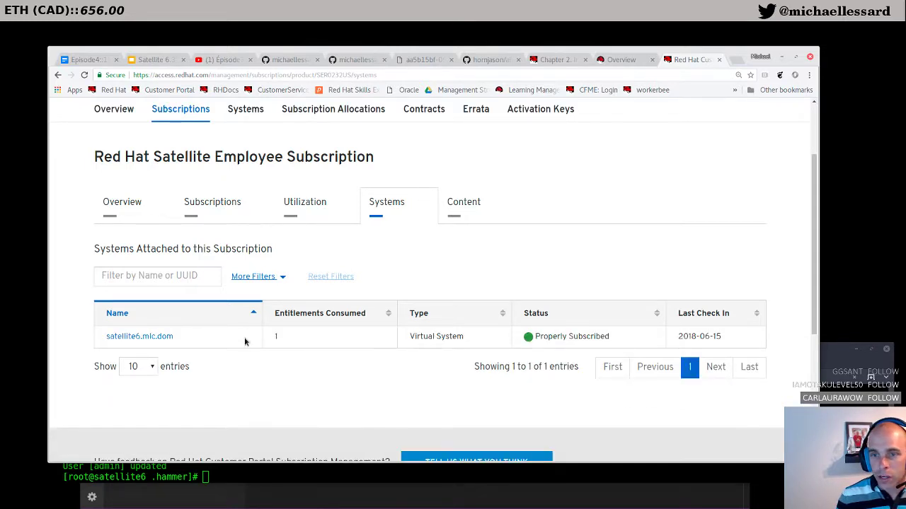
scroll(401, 275, up, 2)
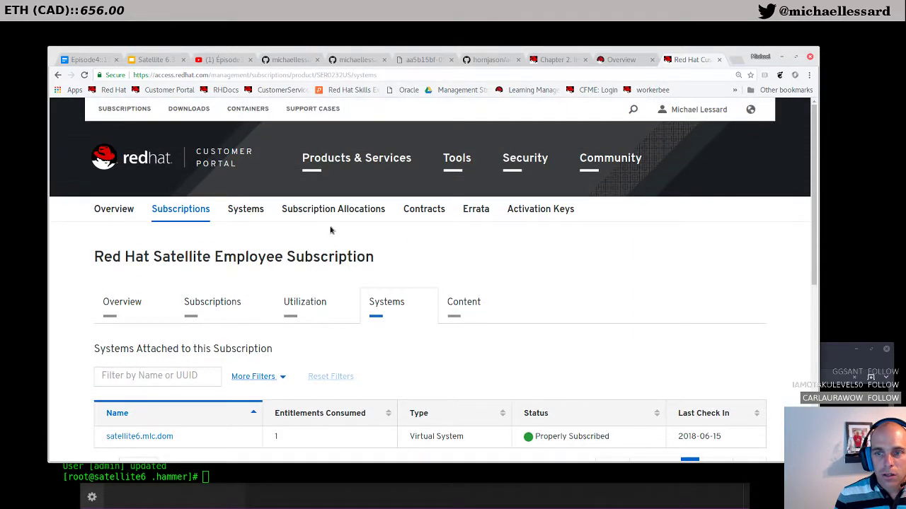
Step: Remove the testrevenu and satellite63 allocations, confirming the permanent deletion
click(315, 213)
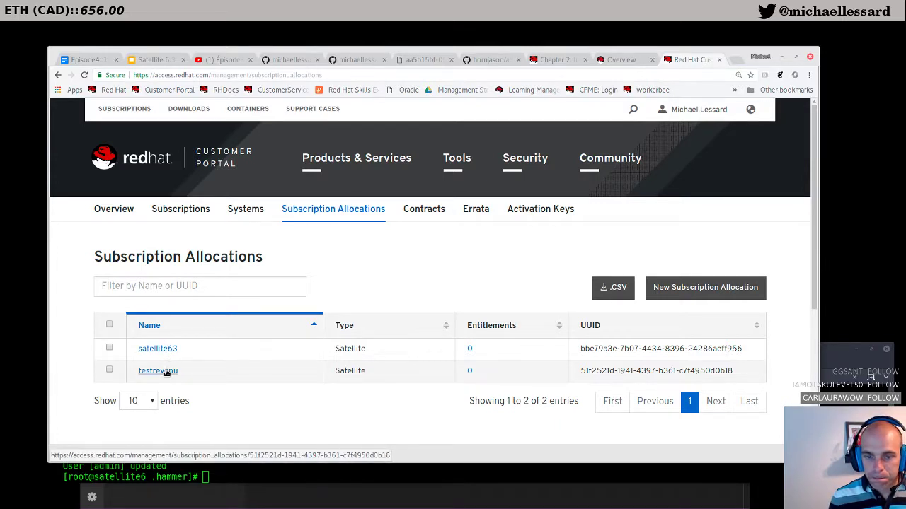
scroll(267, 344, down, 1)
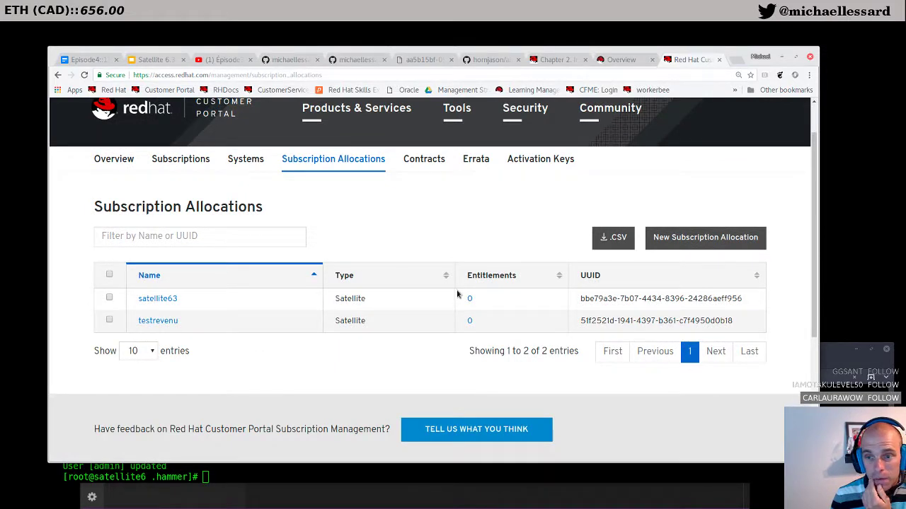
click(109, 321)
click(109, 298)
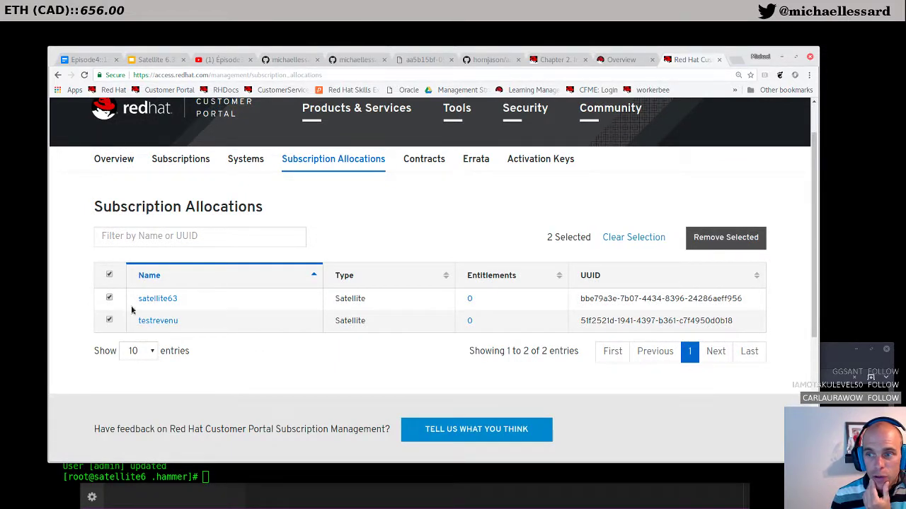
click(725, 240)
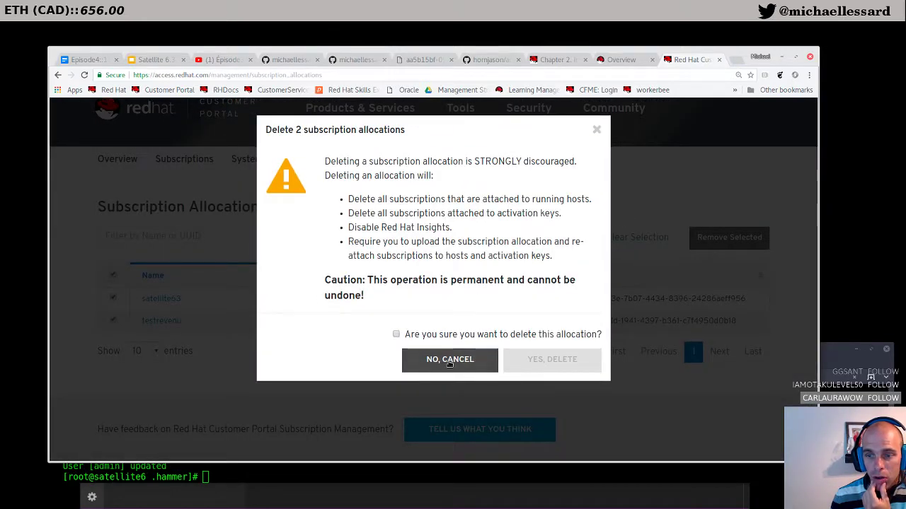
click(397, 335)
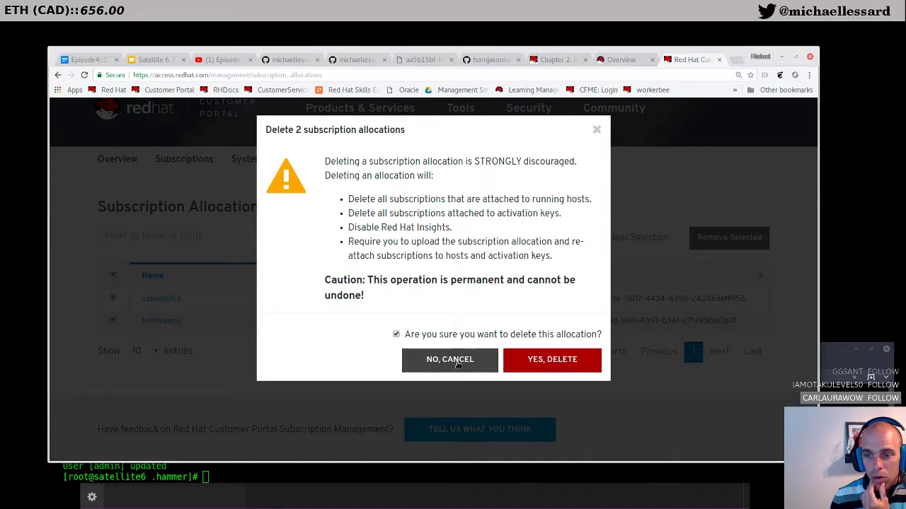
click(540, 366)
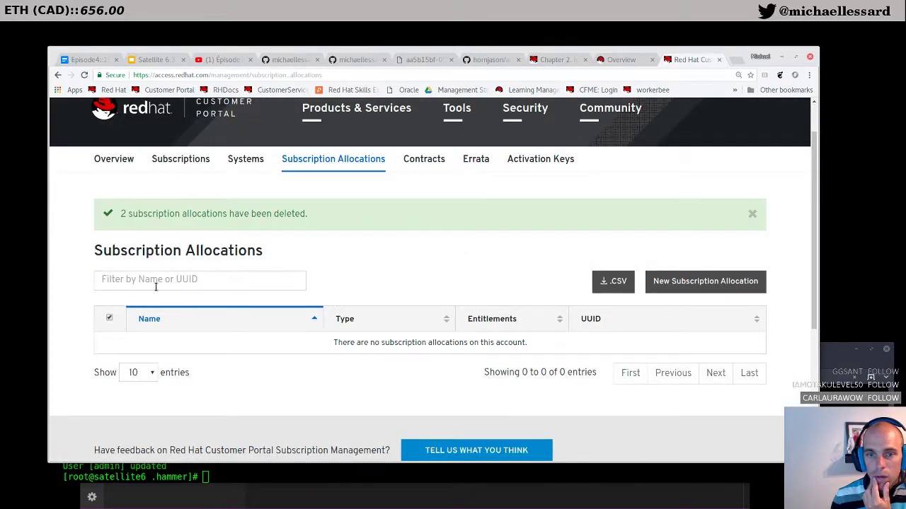
click(679, 290)
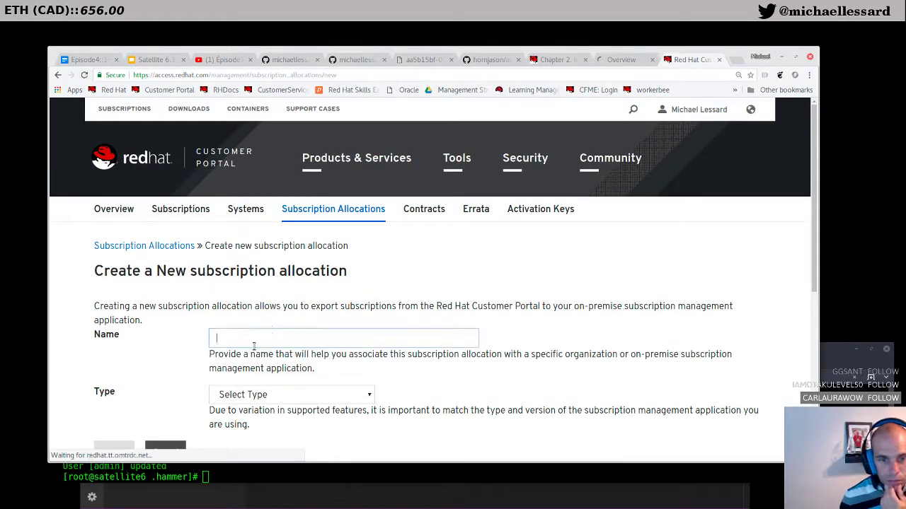
Step: Enter the allocation name Satellite6, choose type Satellite 6.3, and create it
click(254, 344)
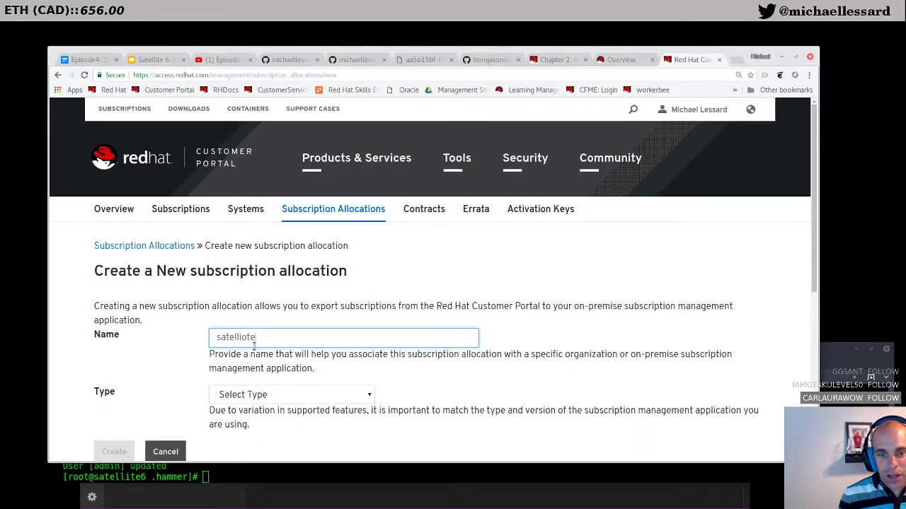
text(satellite6)
key(Tab)
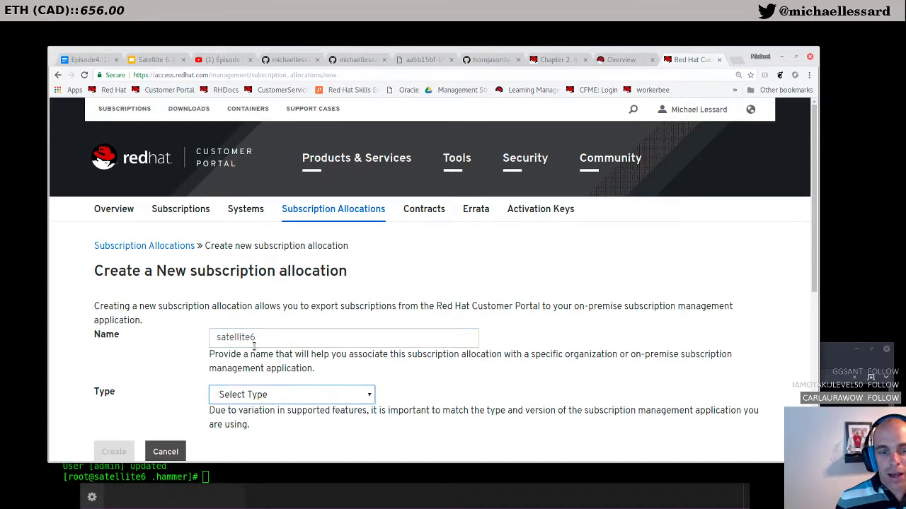
scroll(244, 344, down, 2)
click(314, 275)
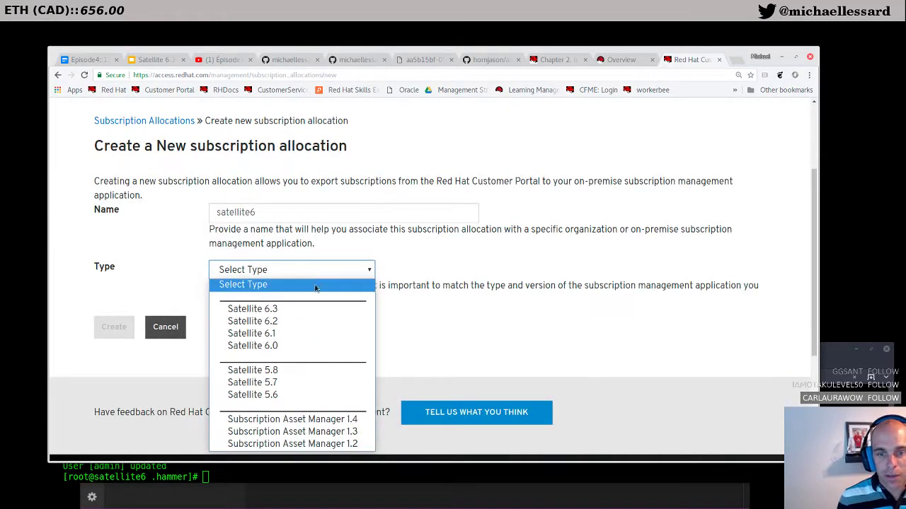
click(315, 305)
click(270, 213)
click(219, 212)
key(BackSpace)
text(S)
click(275, 329)
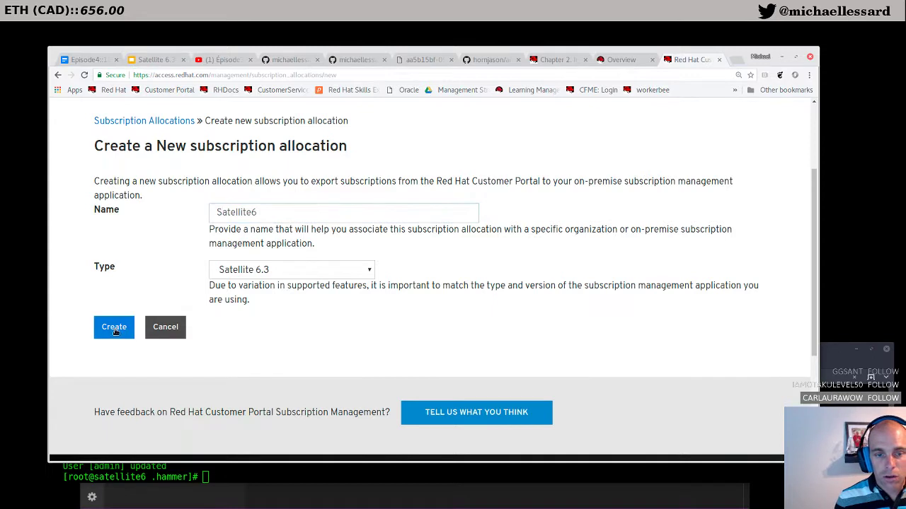
click(115, 330)
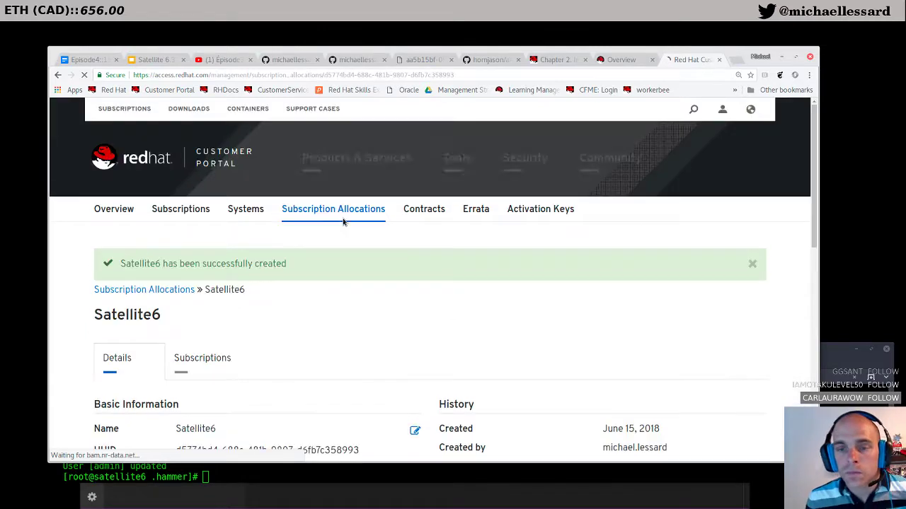
scroll(343, 222, down, 3)
Step: Open Satellite6's Subscriptions tab and browse the four available subscriptions, including OpenShift with 10 entitlements
scroll(343, 222, down, 2)
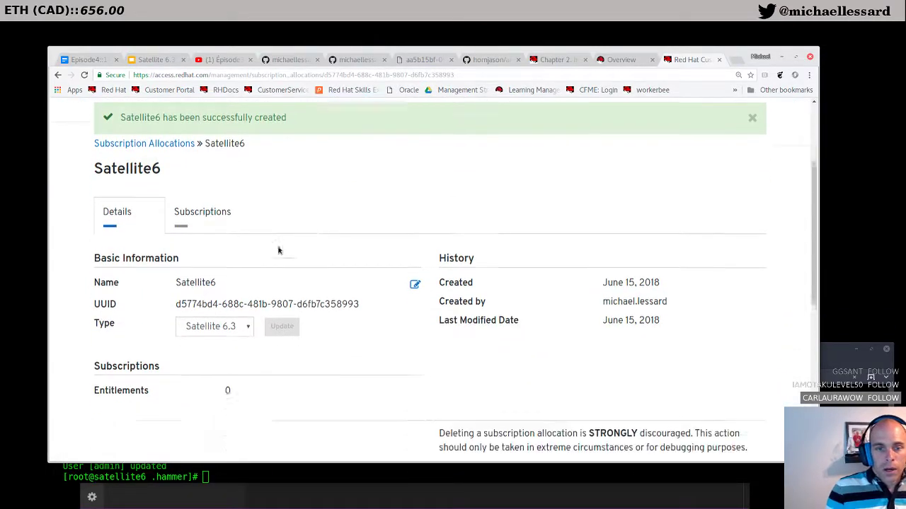
click(212, 184)
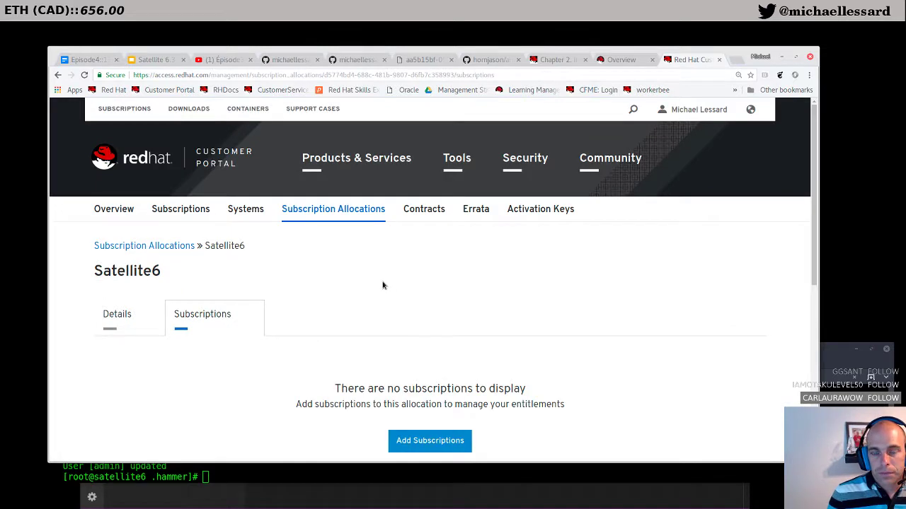
scroll(382, 286, down, 3)
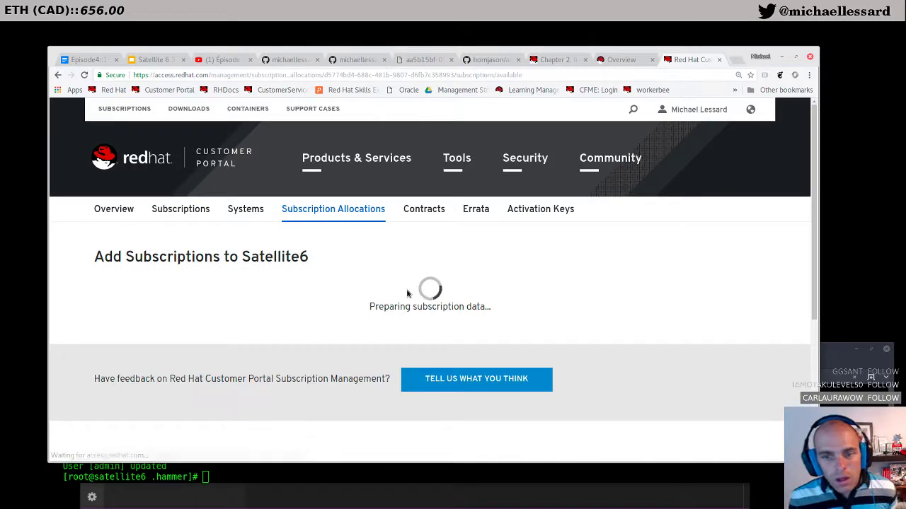
scroll(407, 294, down, 3)
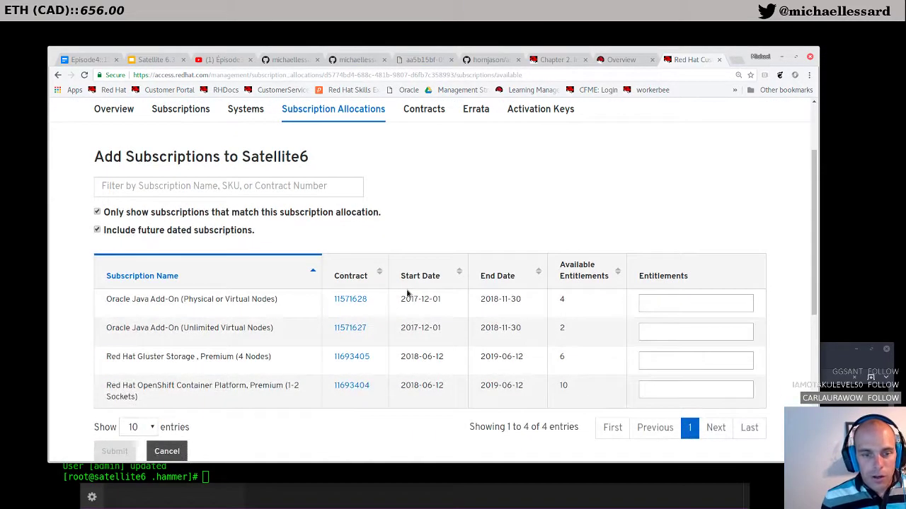
scroll(407, 293, down, 1)
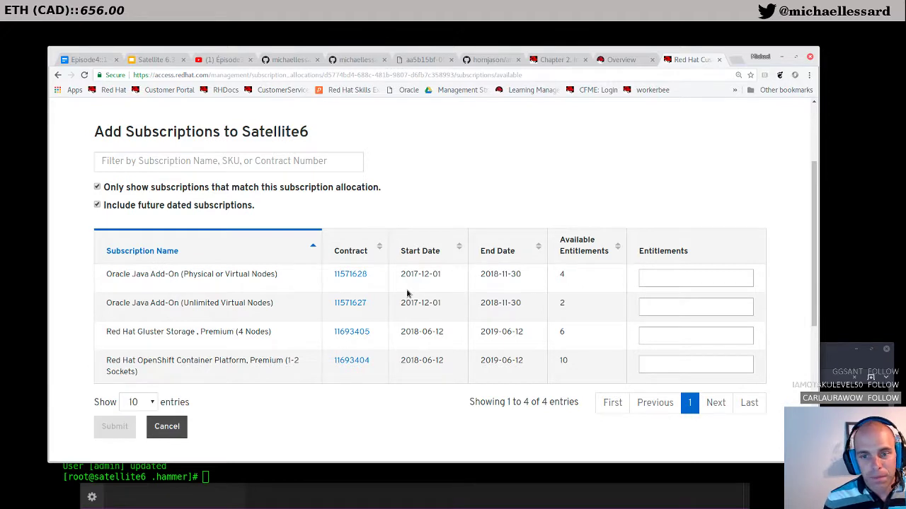
scroll(406, 294, up, 4)
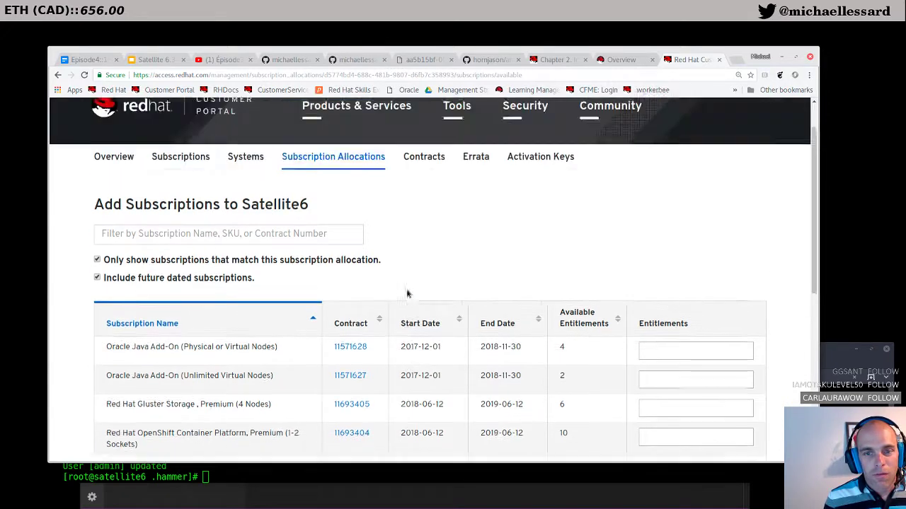
Step: Open the subscriptions overview in a new tab and review the Recently Expired list
right_click(169, 216)
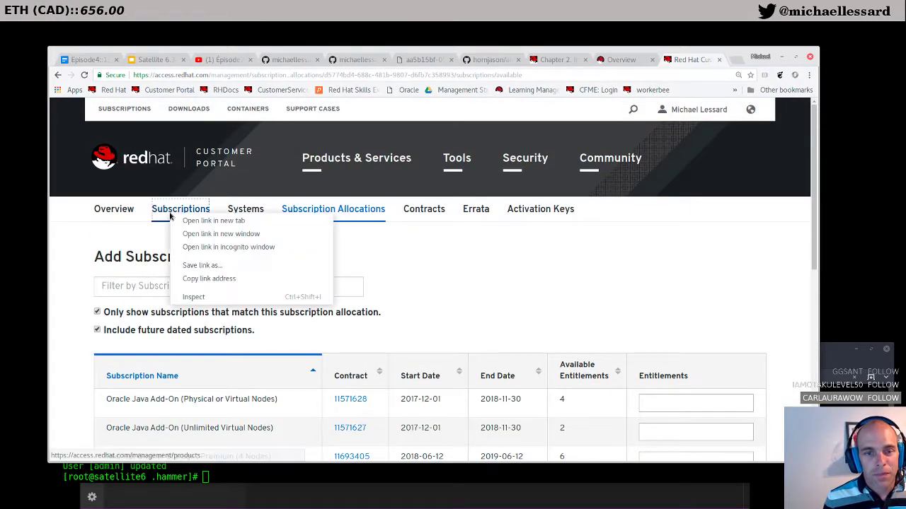
click(202, 223)
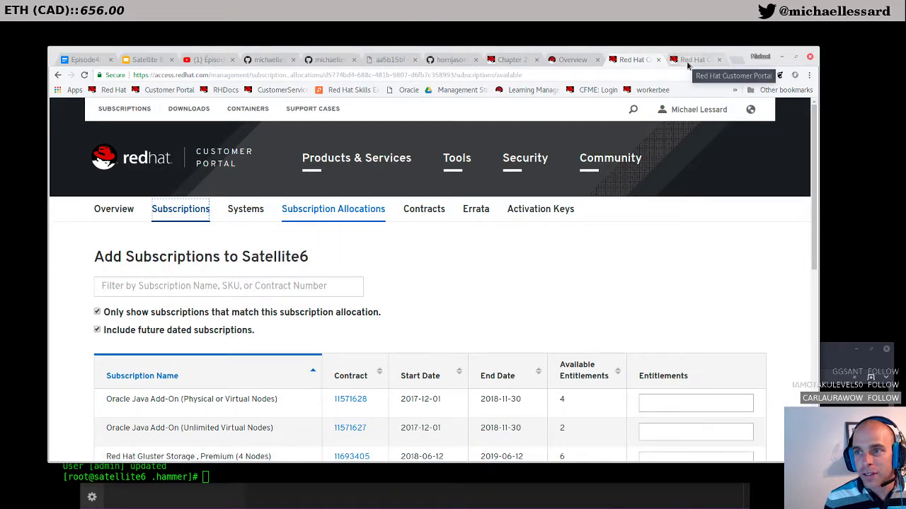
click(692, 59)
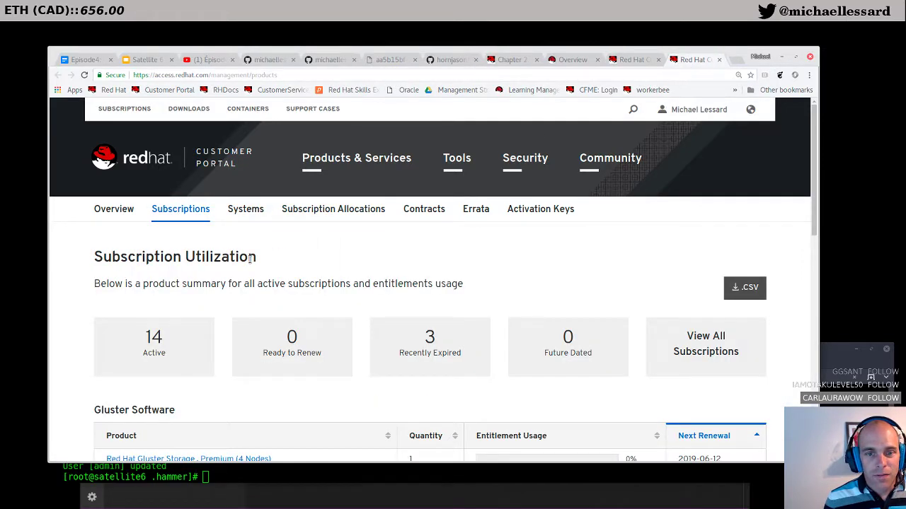
scroll(180, 307, down, 3)
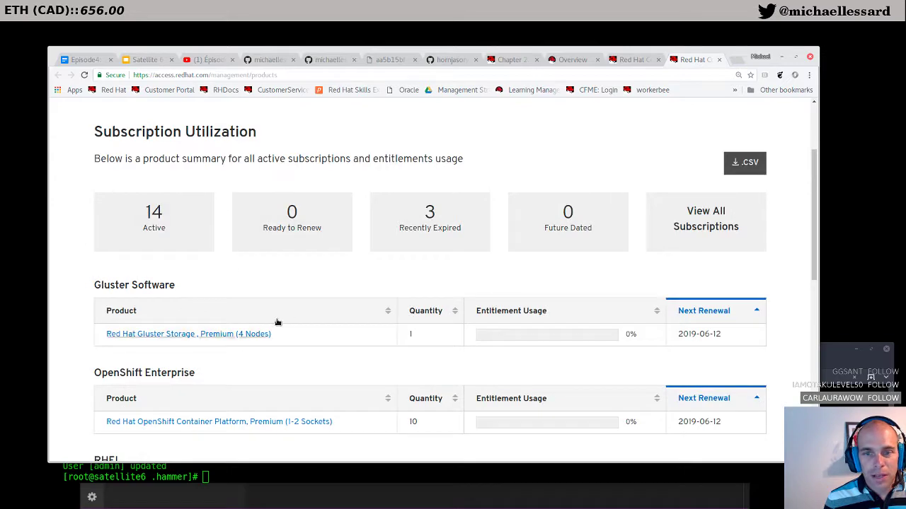
click(440, 235)
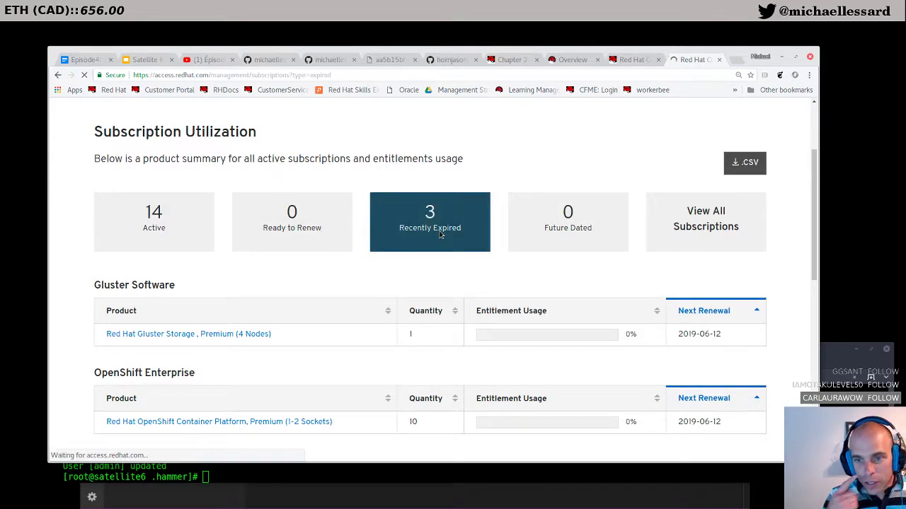
scroll(411, 225, down, 3)
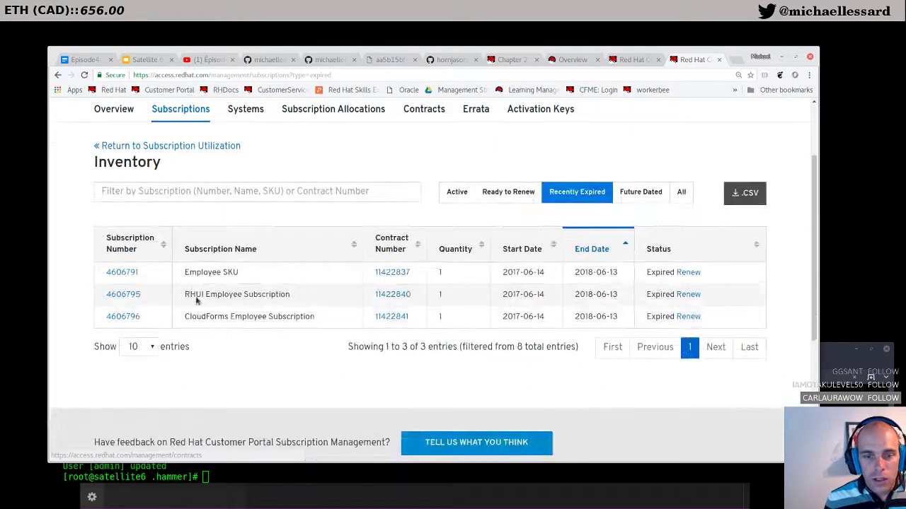
drag(107, 273, 568, 276)
click(615, 272)
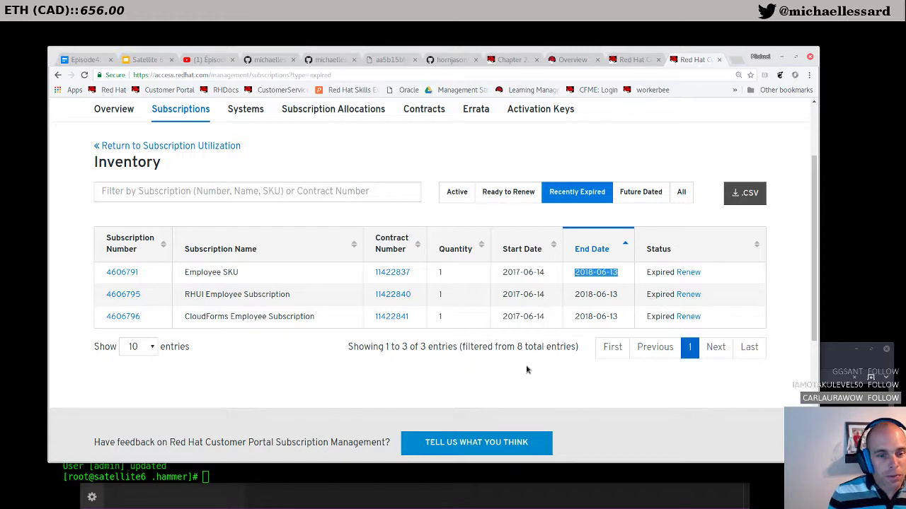
scroll(404, 346, up, 3)
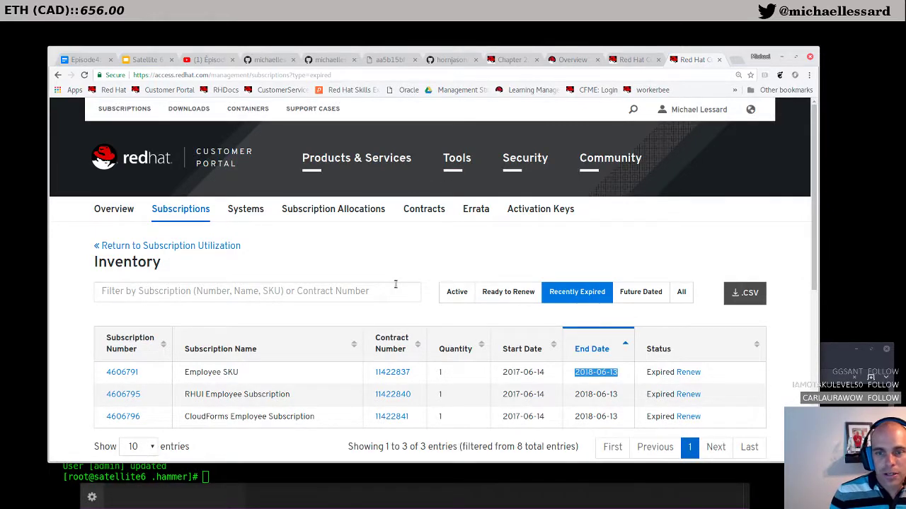
scroll(396, 283, down, 2)
scroll(395, 284, up, 2)
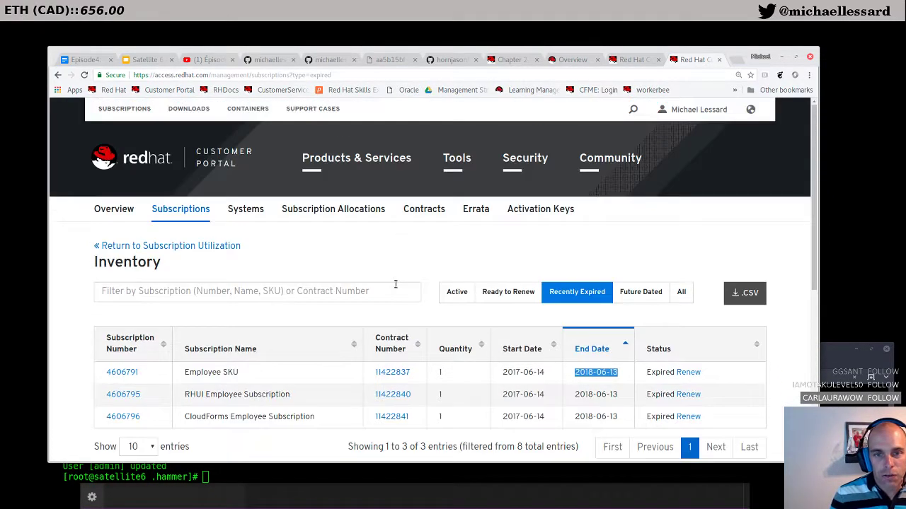
Step: Go back to the Add Subscriptions to Satellite6 page and bring the server terminal forward
click(630, 60)
scroll(351, 343, down, 2)
scroll(351, 342, down, 1)
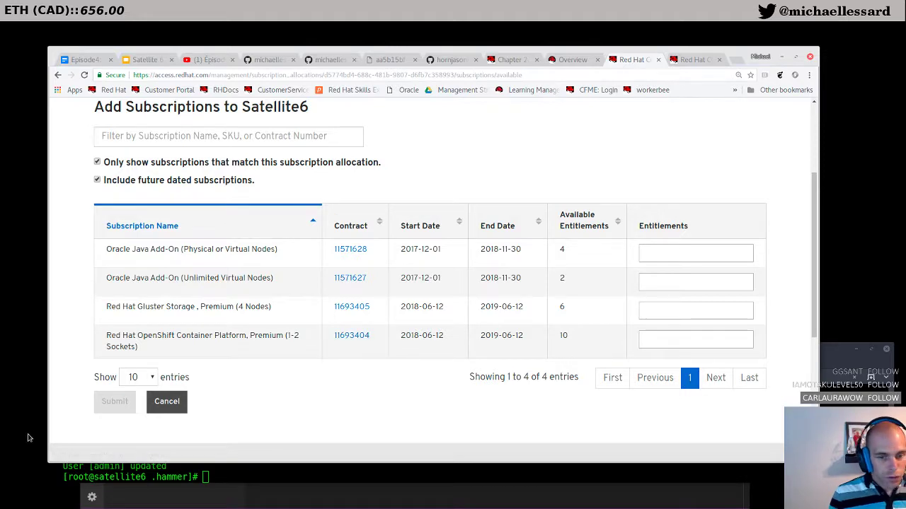
click(293, 480)
Step: Attempt subscription-manager list with misspelled availability options in the terminal
drag(293, 481, 385, 391)
text(subscription-manager list ---abv)
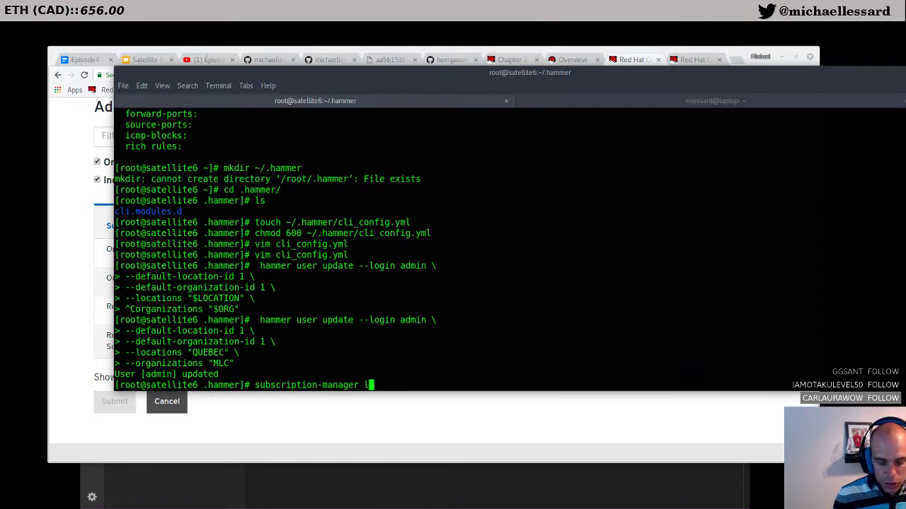
key(BackSpace)
key(BackSpace)
text(va)
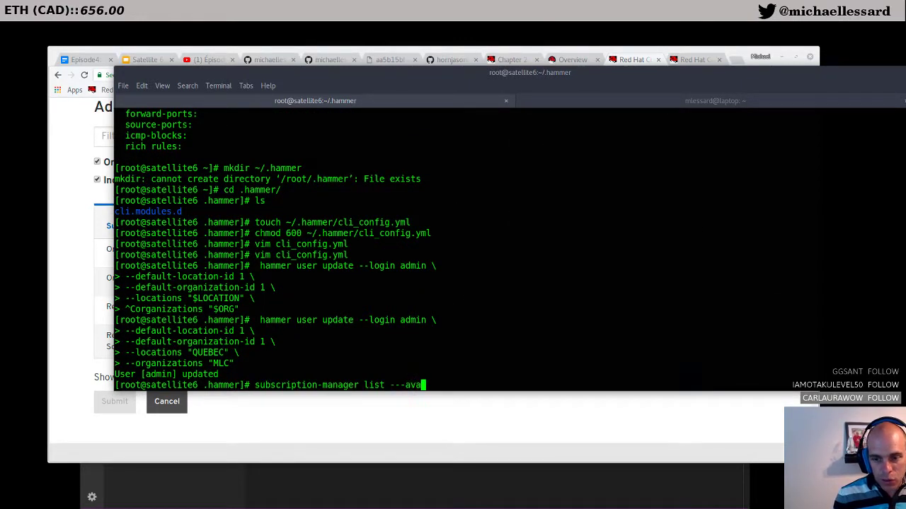
text(ible)
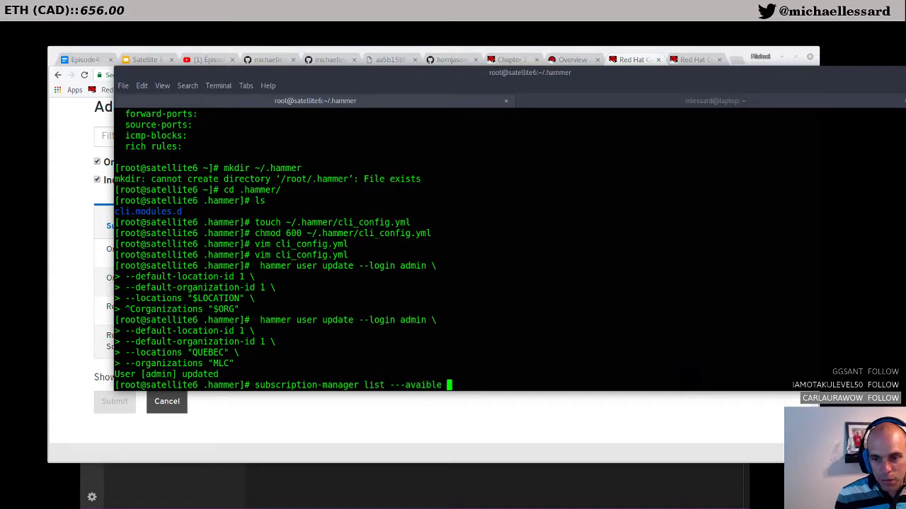
key(Left)
key(Left)
key(Left)
text(la)
key(Return)
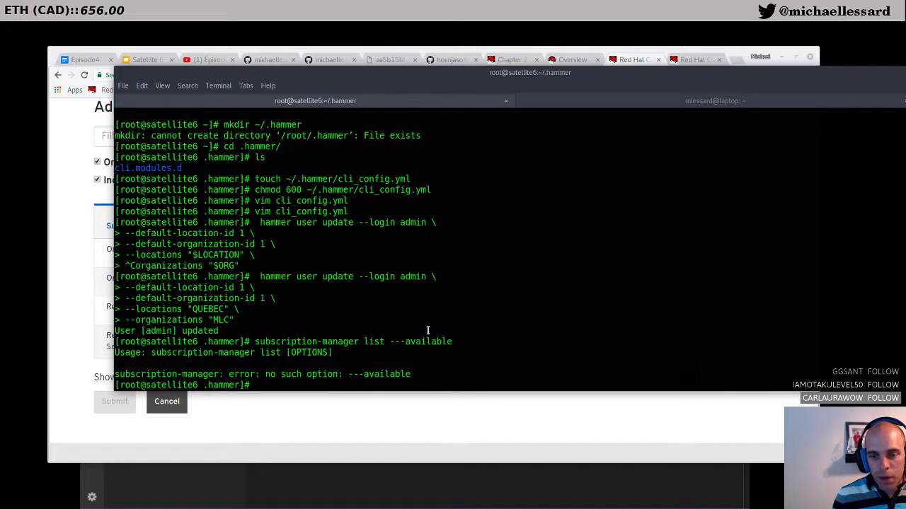
key(Up)
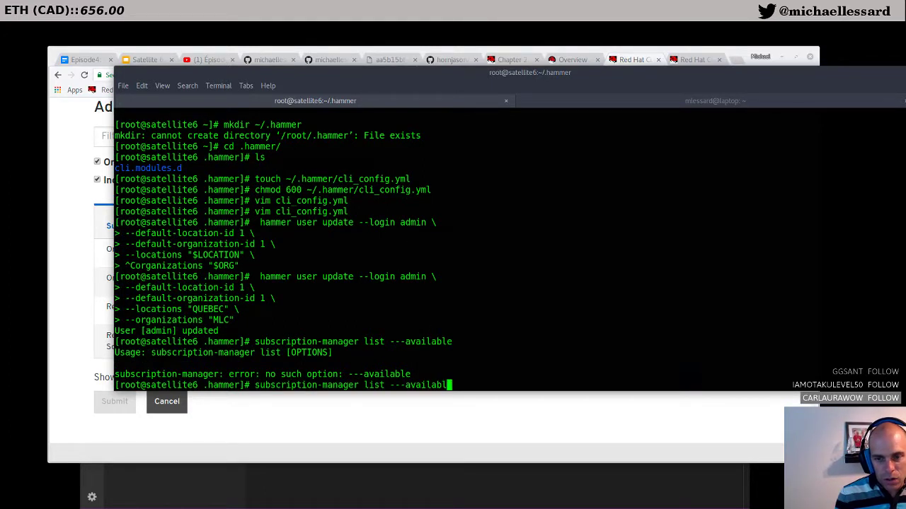
key(BackSpace)
key(BackSpace)
key(BackSpace)
key(BackSpace)
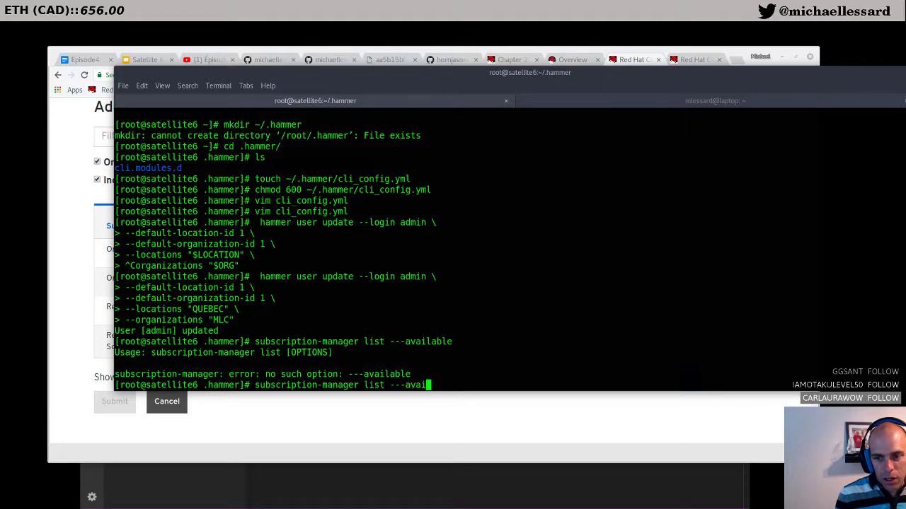
text(lable)
key(Return)
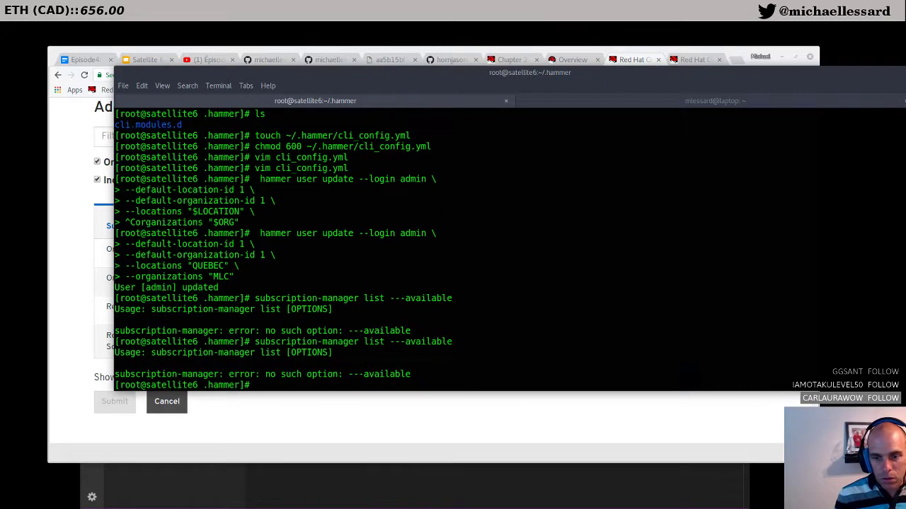
Step: Run subscription-manager list --available and enlarge the terminal to read the output
key(Up)
key(BackSpace)
key(BackSpace)
key(BackSpace)
key(BackSpace)
key(BackSpace)
key(BackSpace)
key(BackSpace)
key(BackSpace)
key(BackSpace)
key(BackSpace)
key(BackSpace)
key(BackSpace)
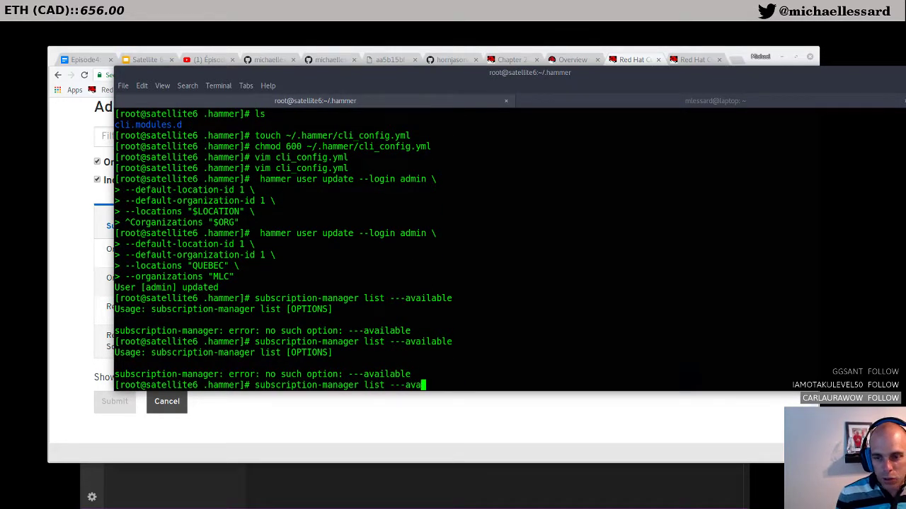
text(--available)
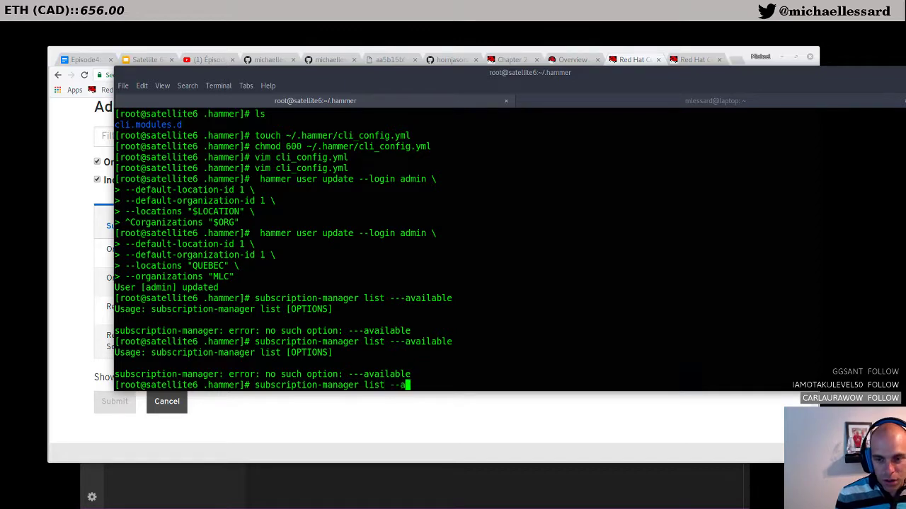
key(Return)
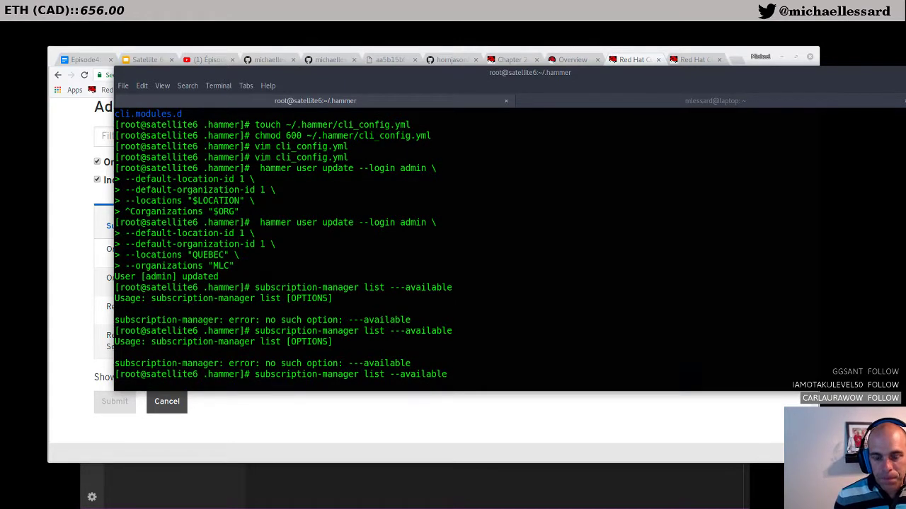
drag(466, 83, 426, 65)
drag(503, 370, 538, 421)
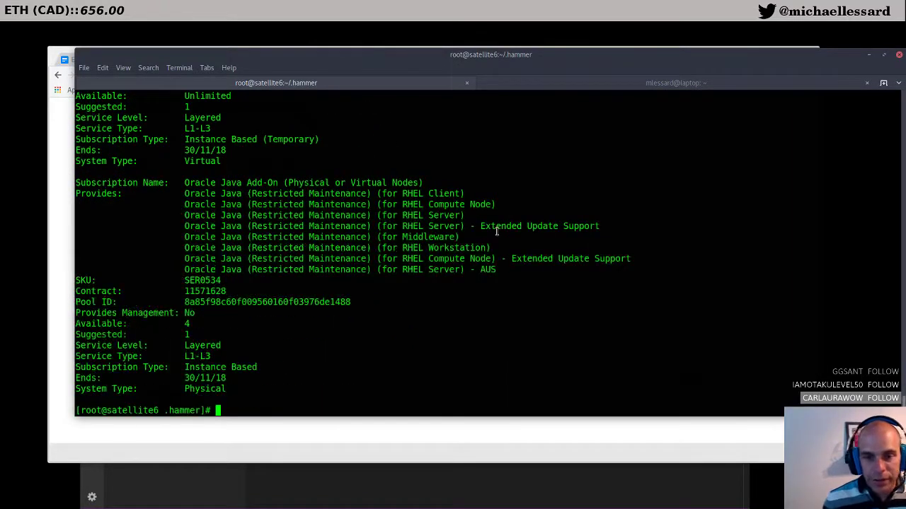
Step: Scroll the subscription listing to check OpenShift Container Platform shows 10 available
scroll(496, 231, up, 10)
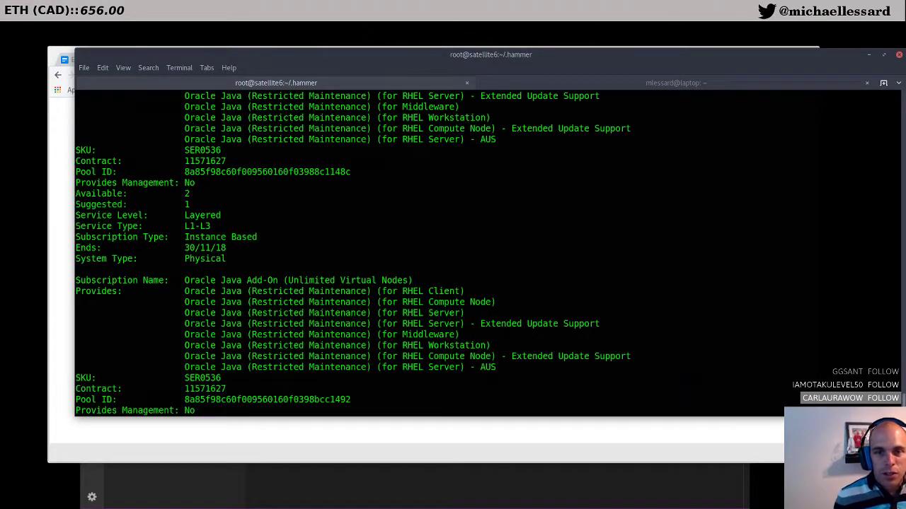
scroll(488, 253, up, 10)
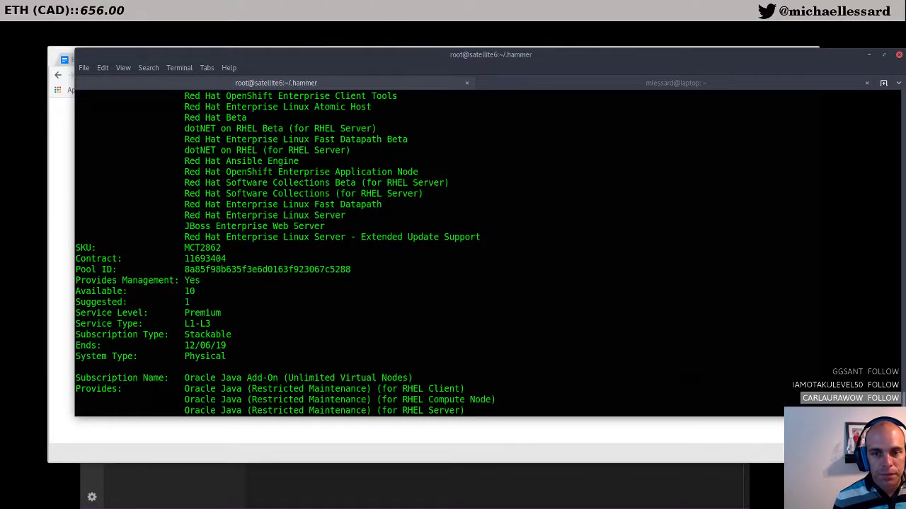
scroll(318, 238, up, 4)
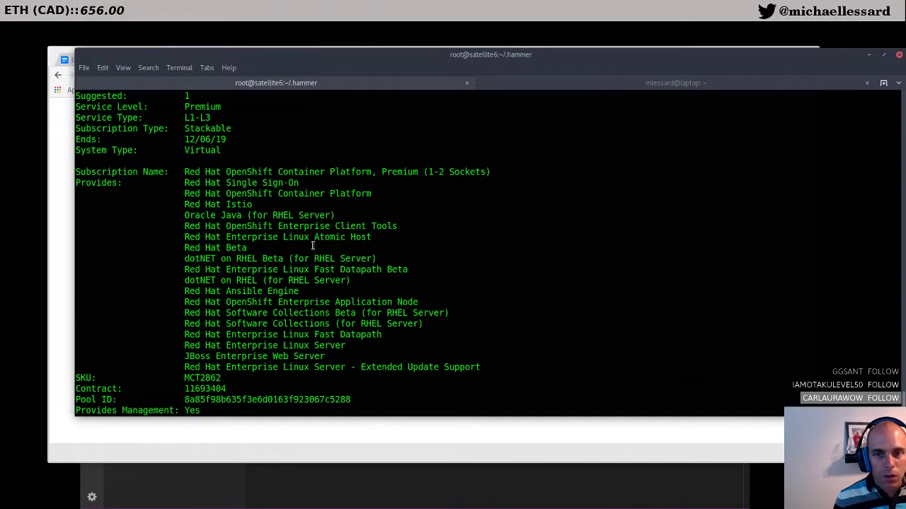
scroll(295, 340, down, 2)
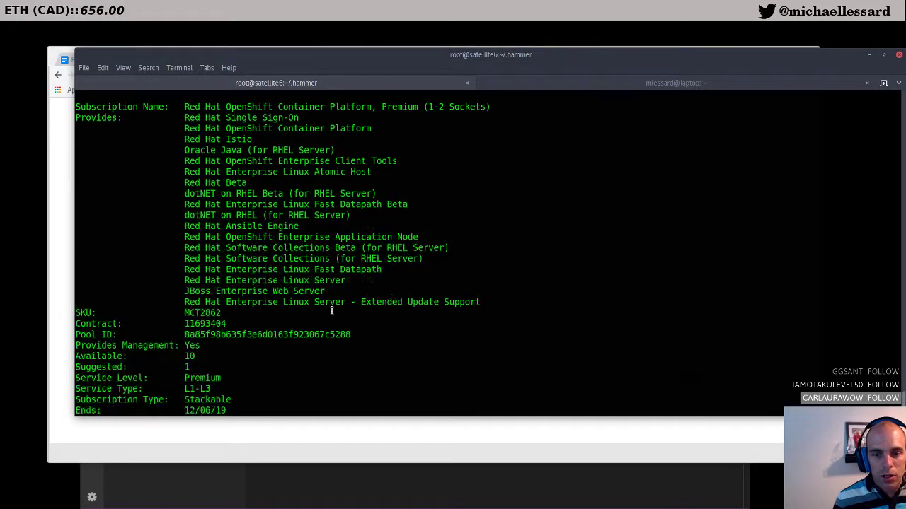
drag(479, 304, 183, 305)
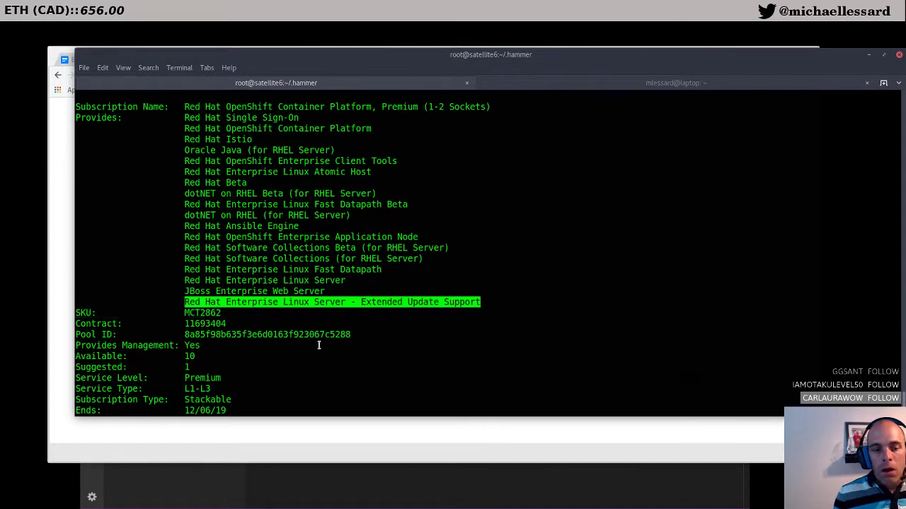
drag(187, 365, 188, 357)
scroll(280, 346, up, 3)
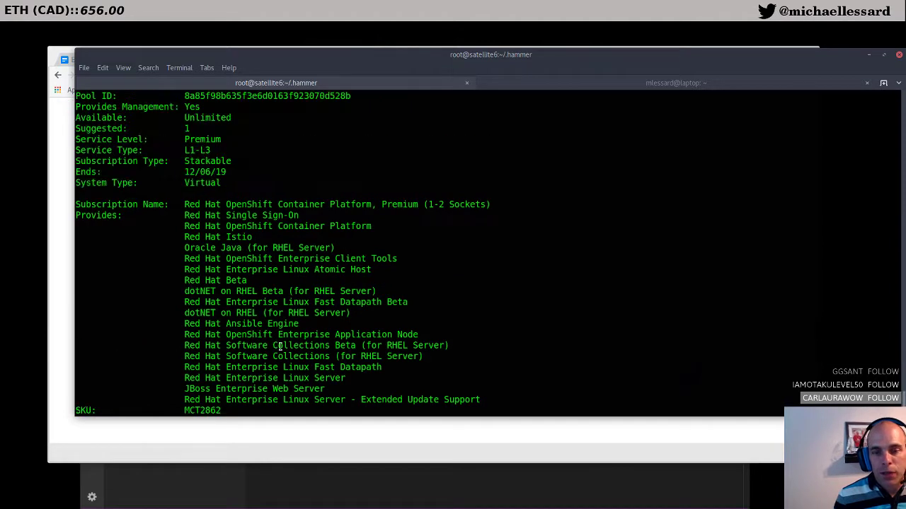
scroll(280, 347, up, 4)
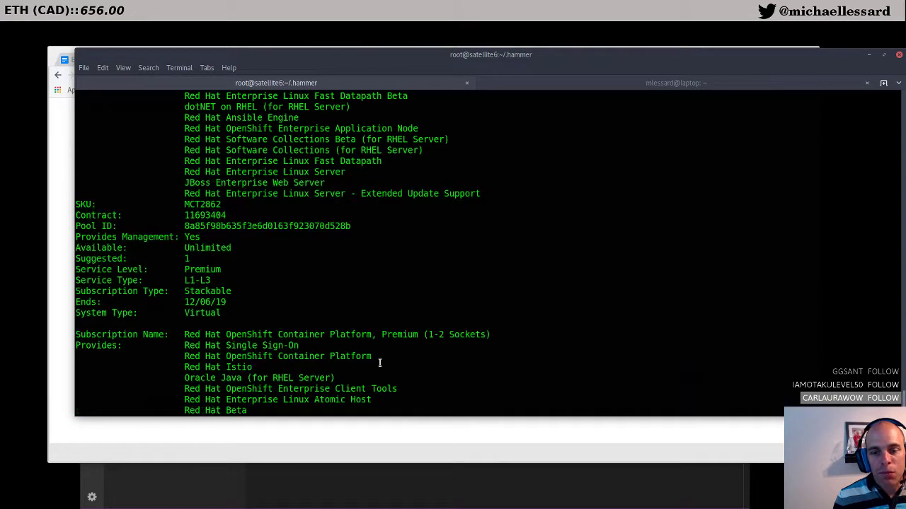
scroll(379, 363, down, 3)
scroll(309, 296, down, 10)
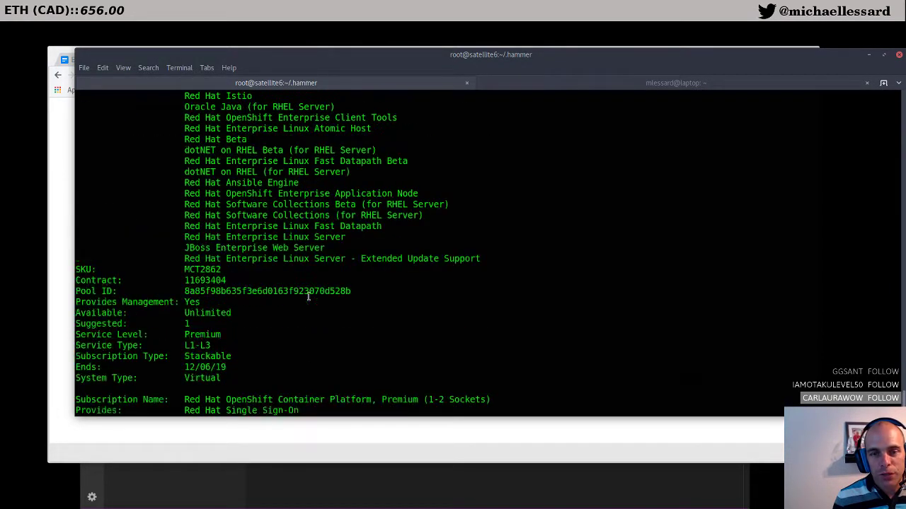
scroll(309, 296, up, 10)
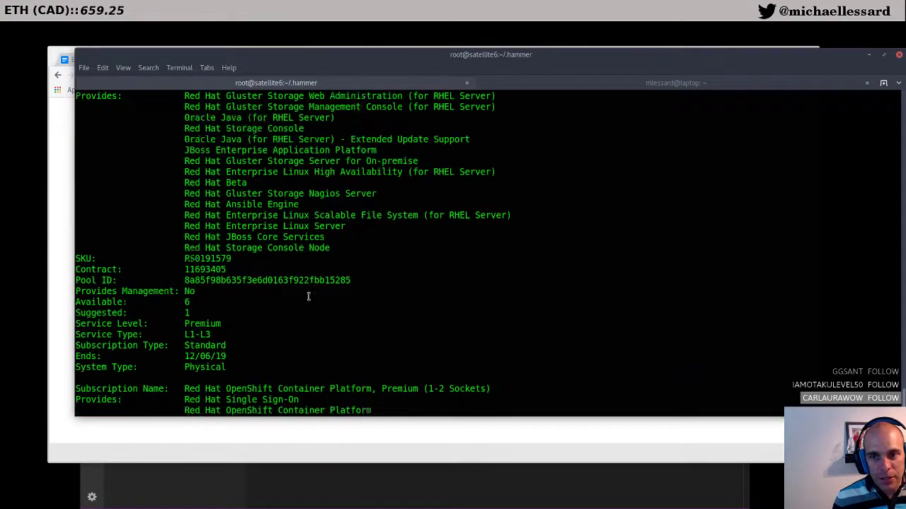
scroll(309, 295, down, 6)
scroll(308, 296, down, 10)
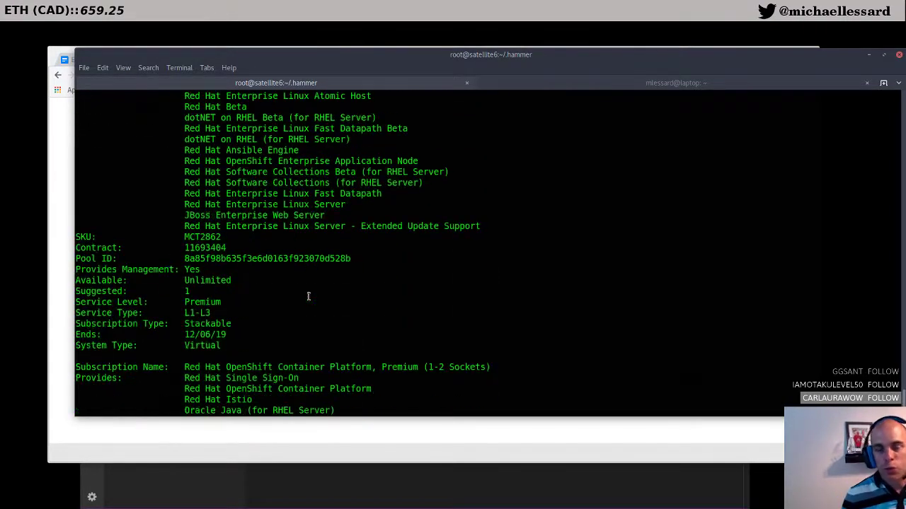
scroll(308, 296, down, 6)
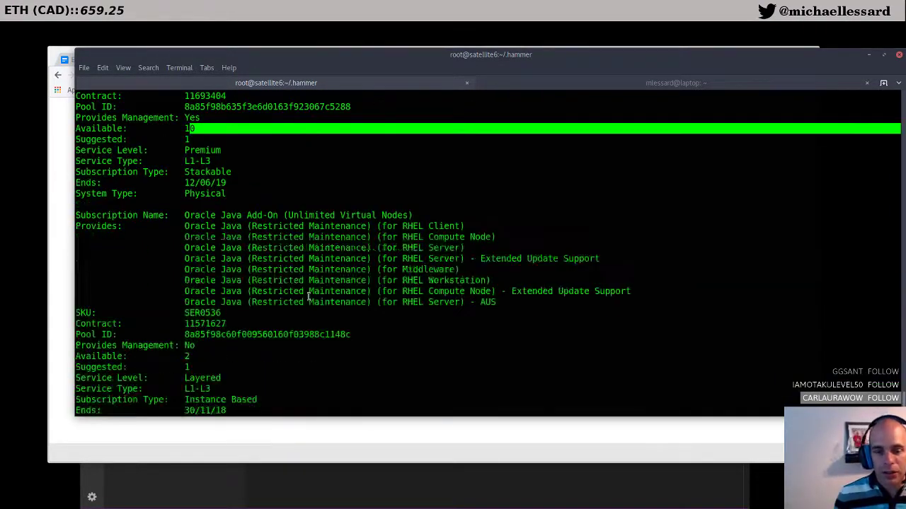
Step: Move the terminal window lower to uncover the browser
click(385, 499)
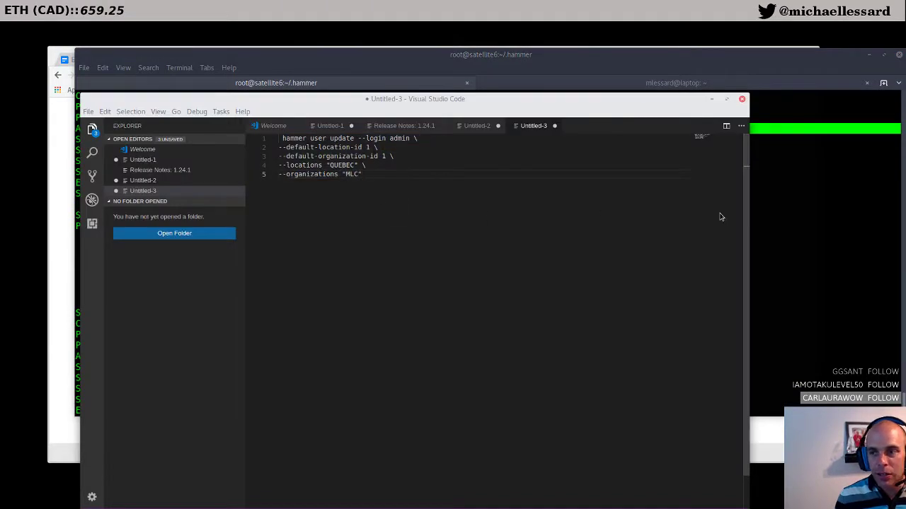
click(593, 62)
drag(593, 62, 592, 95)
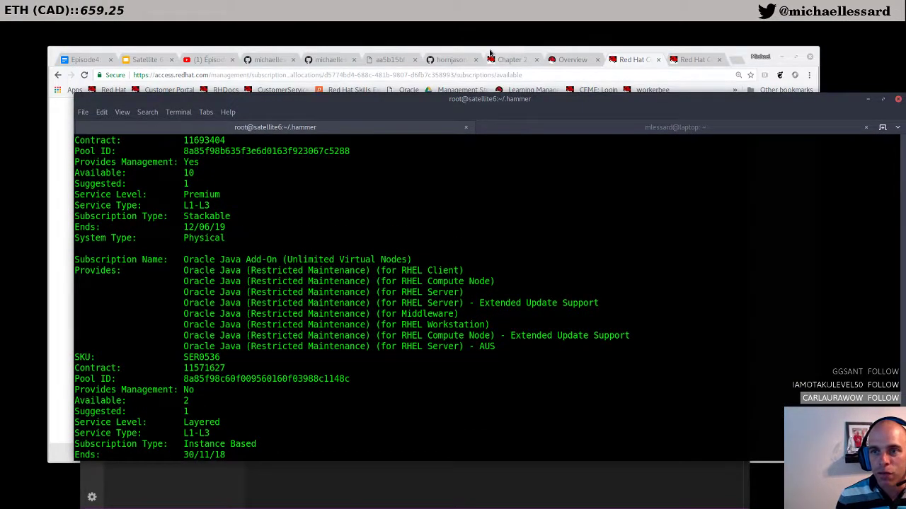
Step: Add 5 OpenShift Container Platform entitlements to the Satellite6 allocation and submit
click(424, 71)
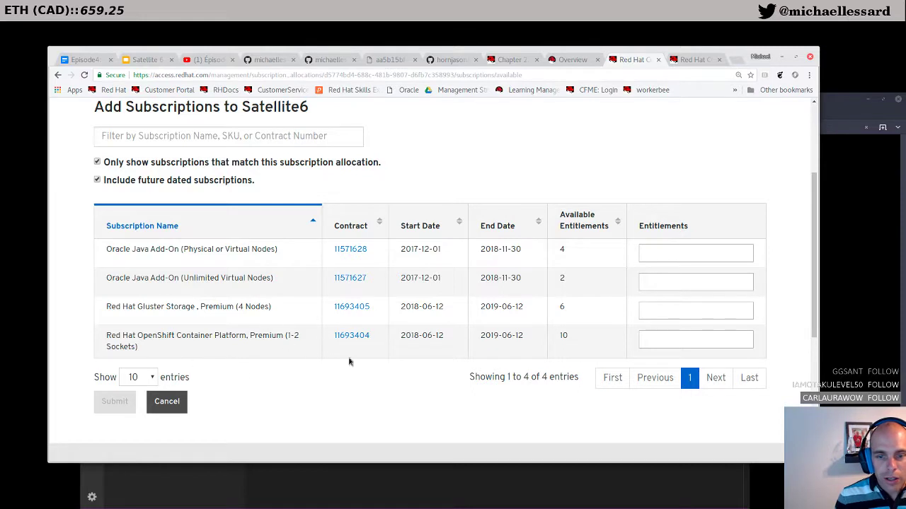
click(680, 342)
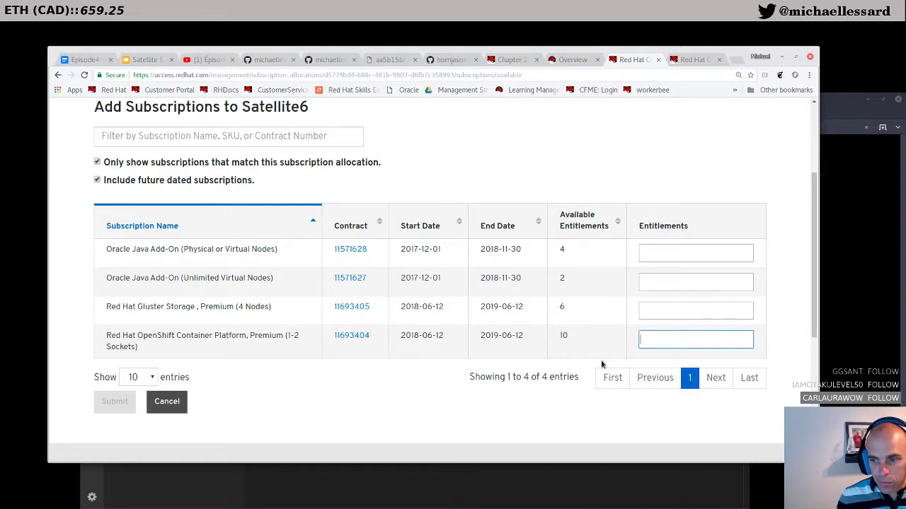
text(5)
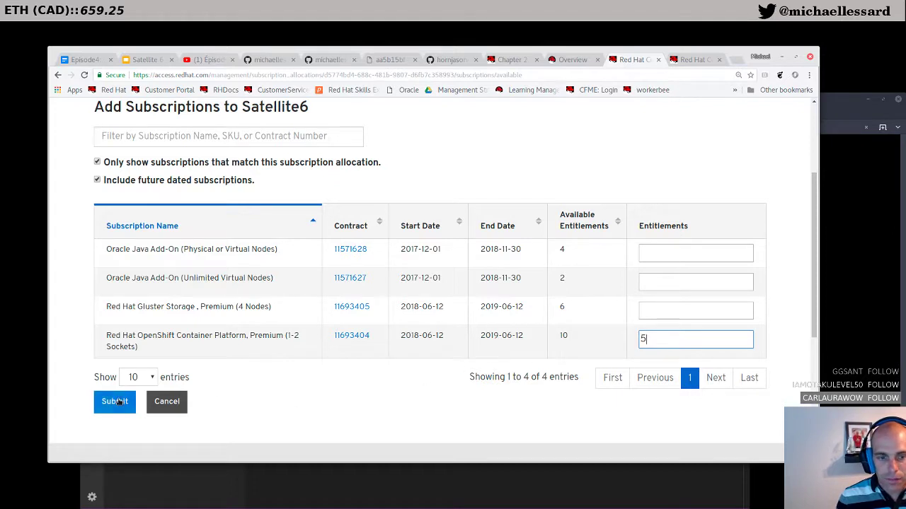
click(115, 404)
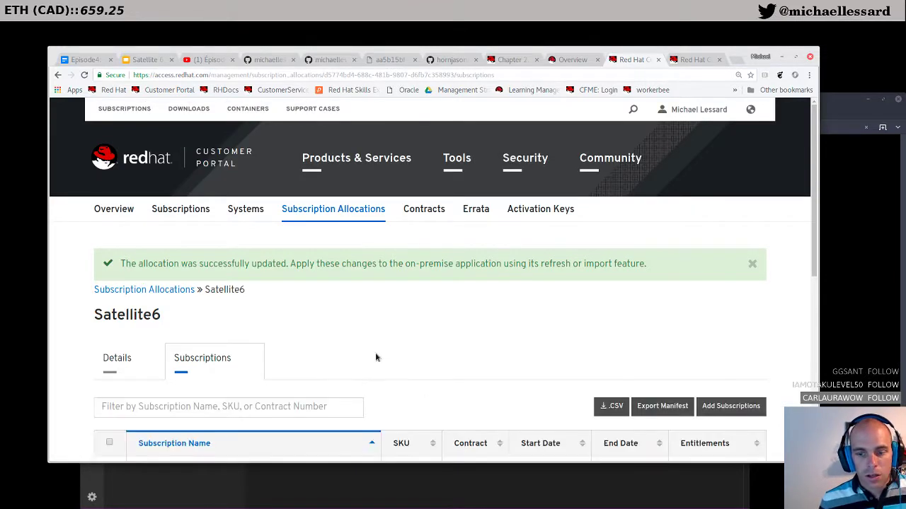
Step: Export the Satellite6 manifest zip to the Desktop, then return to Satellite
scroll(376, 357, down, 2)
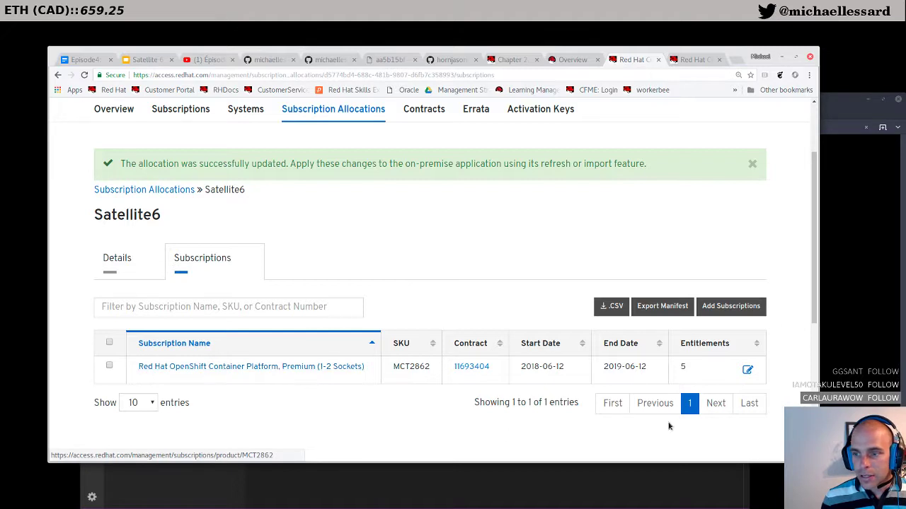
click(662, 307)
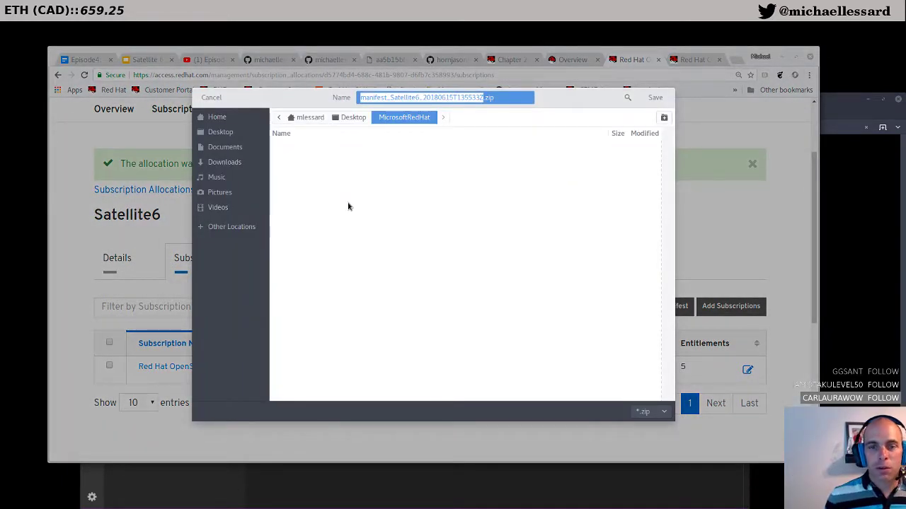
click(220, 132)
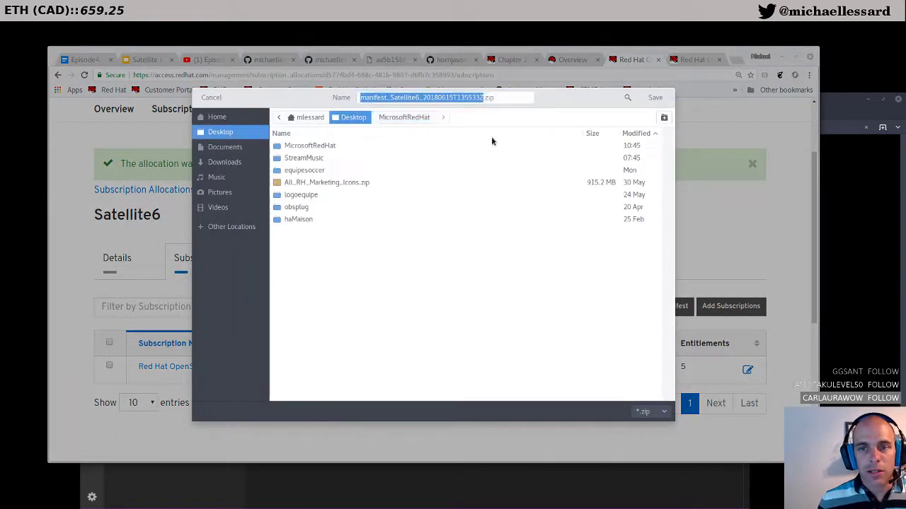
click(655, 98)
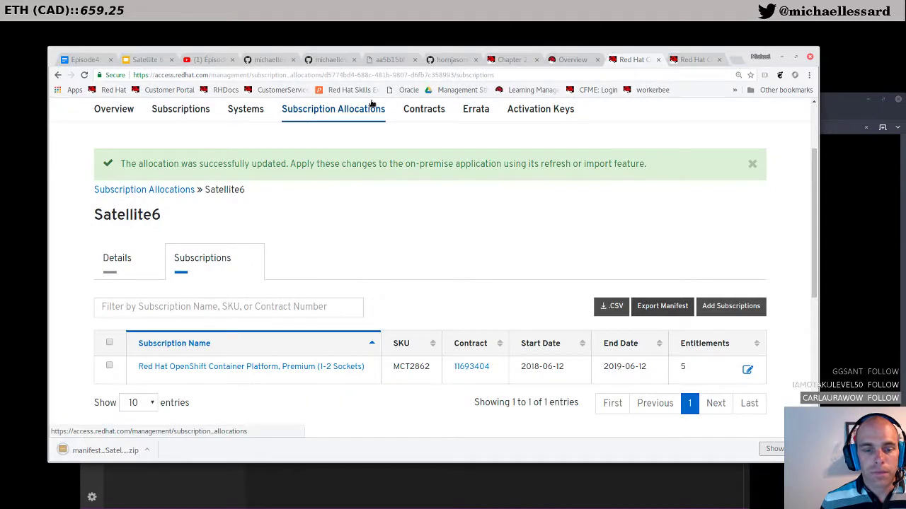
click(570, 59)
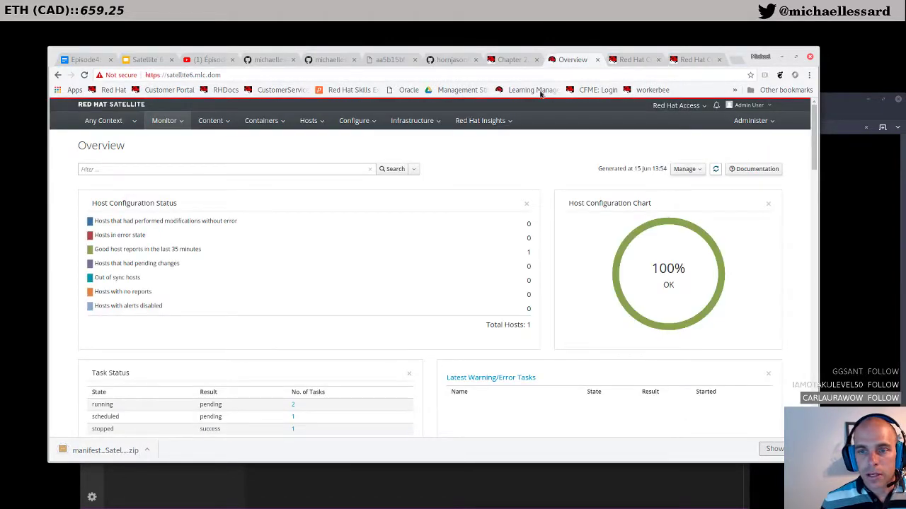
Step: Open Red Hat Subscriptions with the context set to MLC organization and QUEBEC location
mouse_move(201, 122)
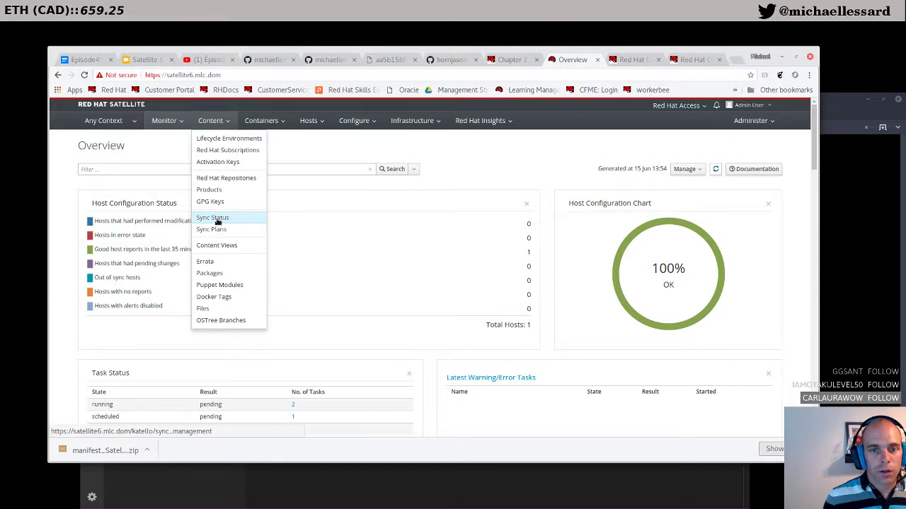
click(228, 151)
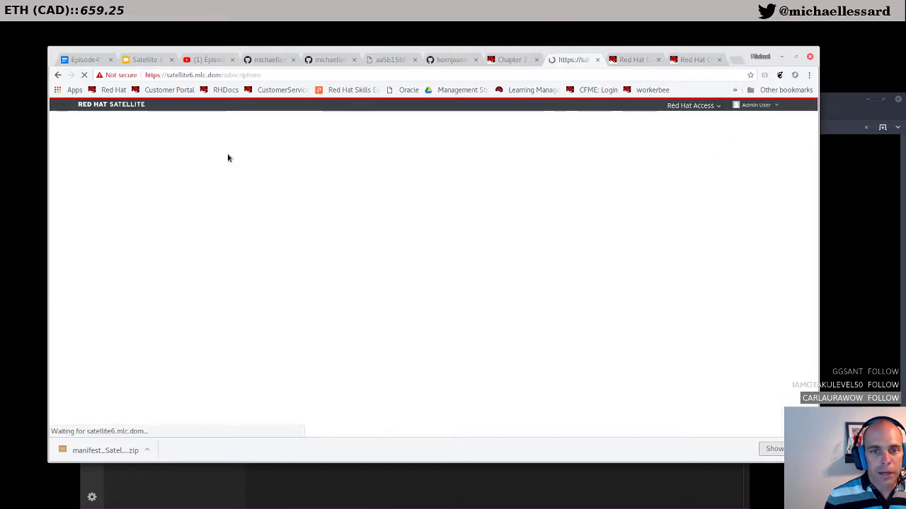
click(439, 209)
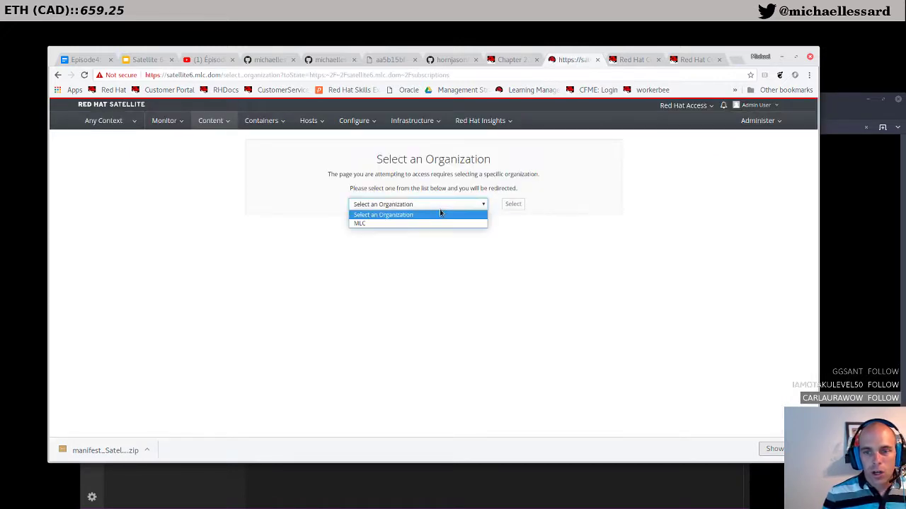
click(438, 222)
click(511, 205)
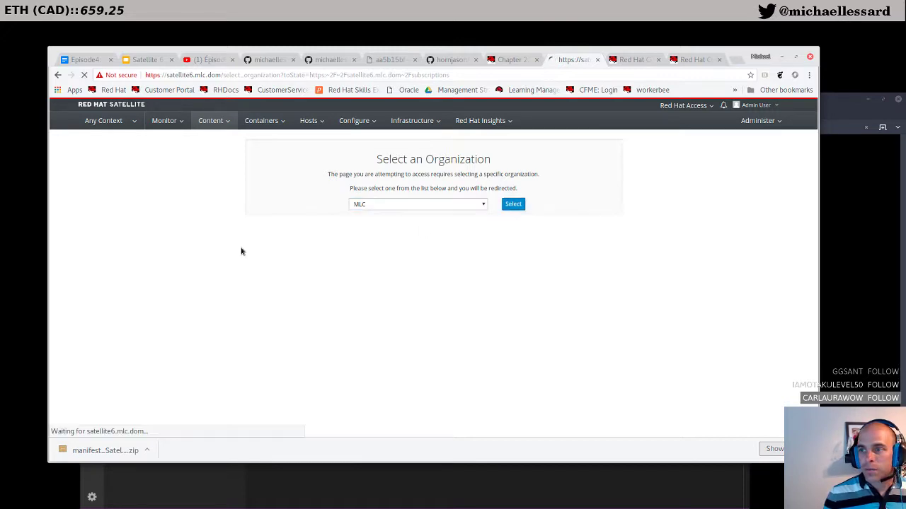
mouse_move(111, 124)
mouse_move(126, 188)
click(169, 204)
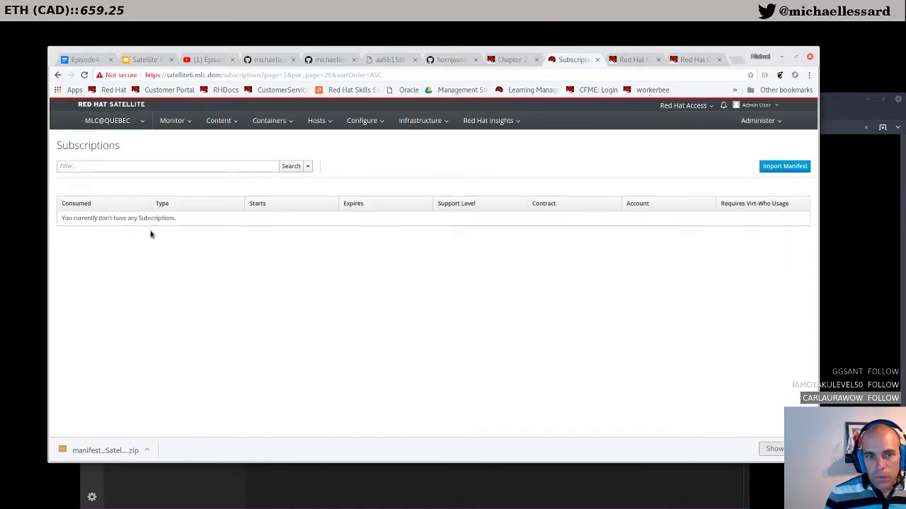
Step: Import the exported manifest_Satellite6 zip and start uploading it
click(773, 167)
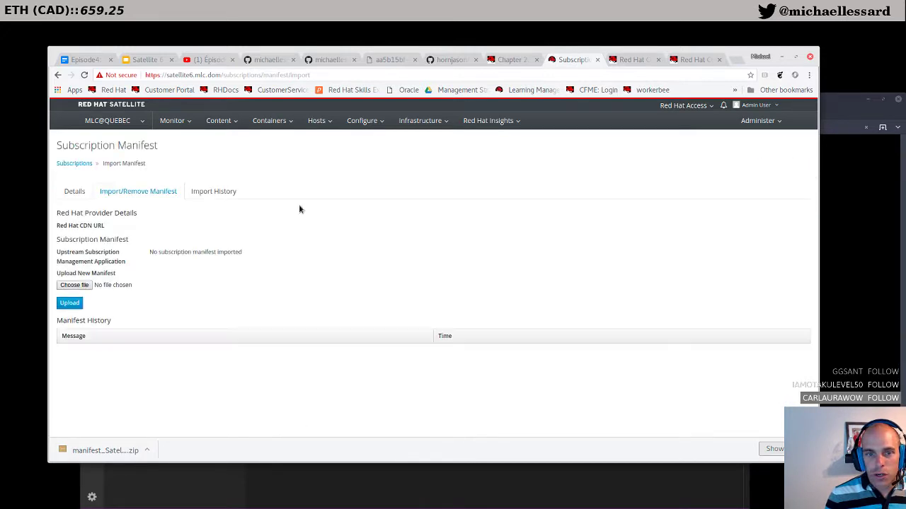
click(73, 288)
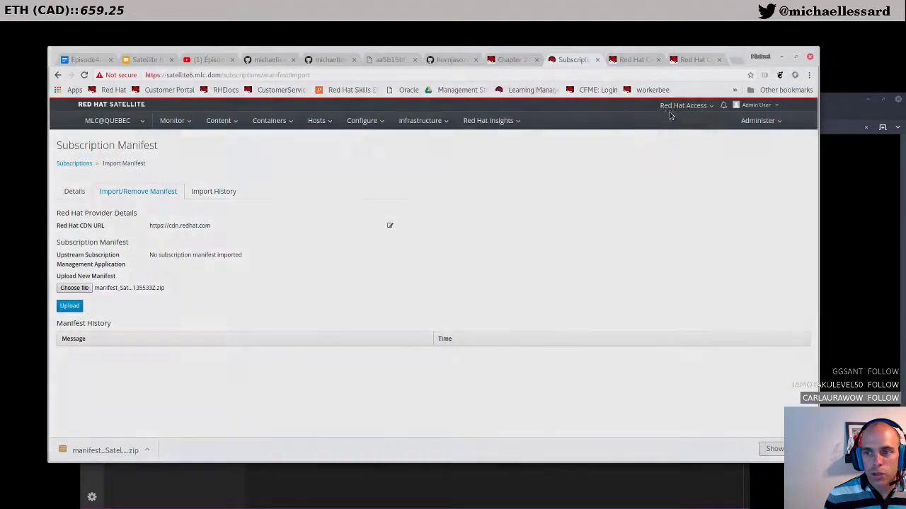
click(655, 97)
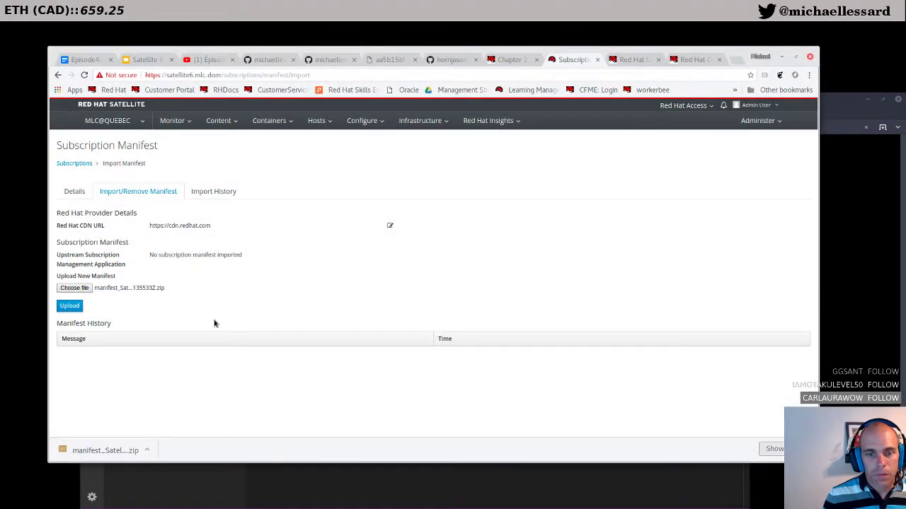
click(77, 308)
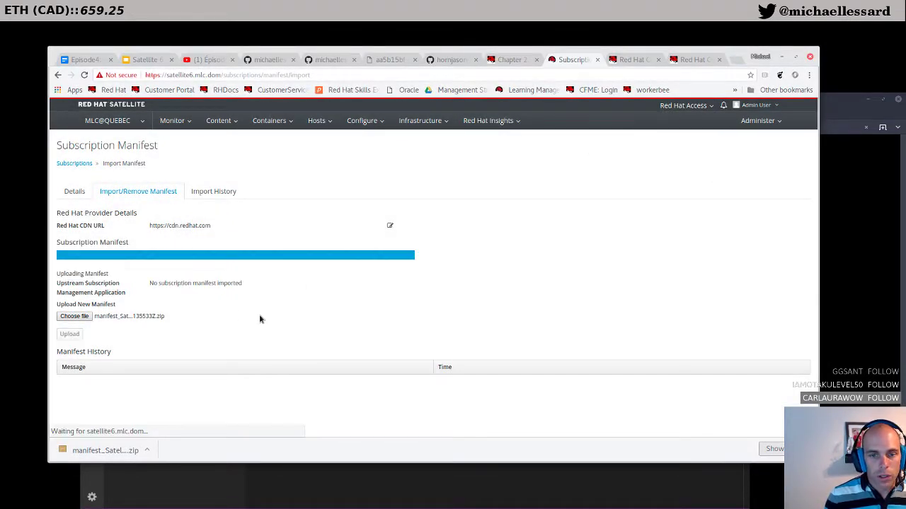
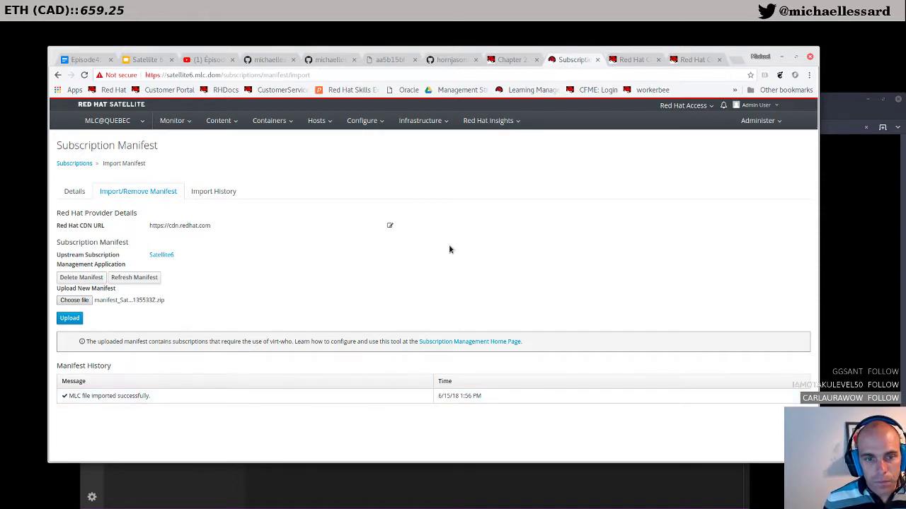
Step: Go to Content > Red Hat Repositories to list the available RPM products
click(219, 121)
click(219, 124)
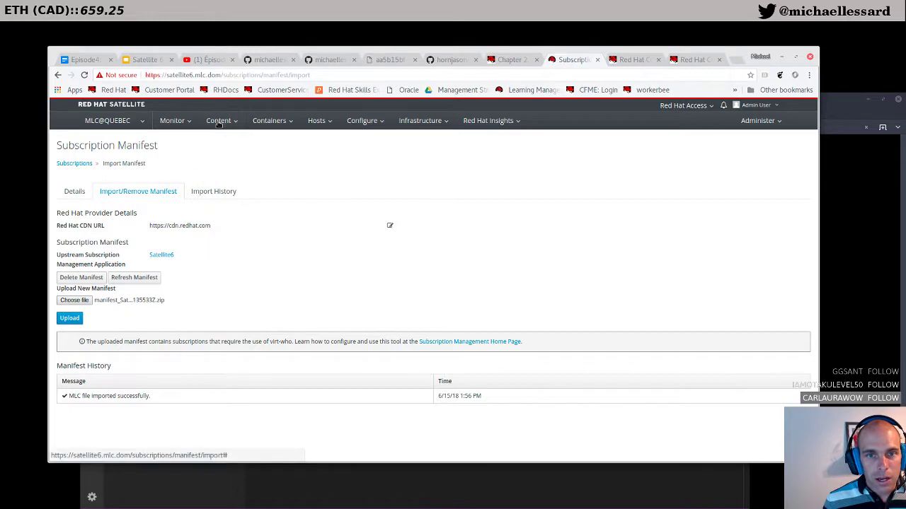
click(219, 125)
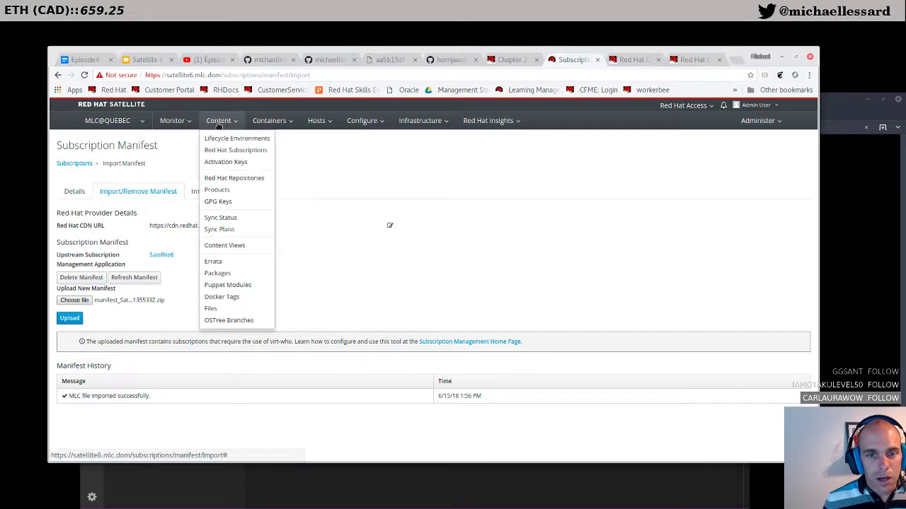
click(221, 180)
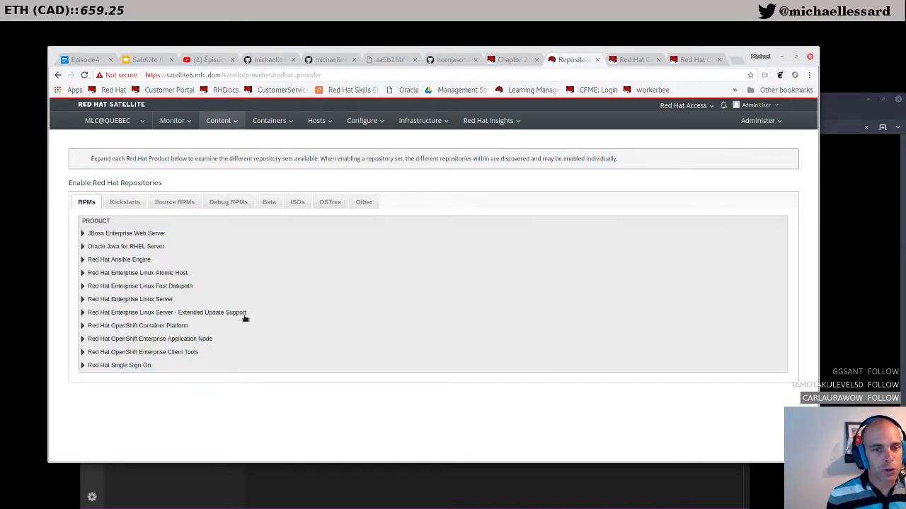
Step: Expand Red Hat Enterprise Linux 7 Server (RPMs) and enable the x86_64 7Server repository
click(83, 302)
scroll(121, 306, down, 1)
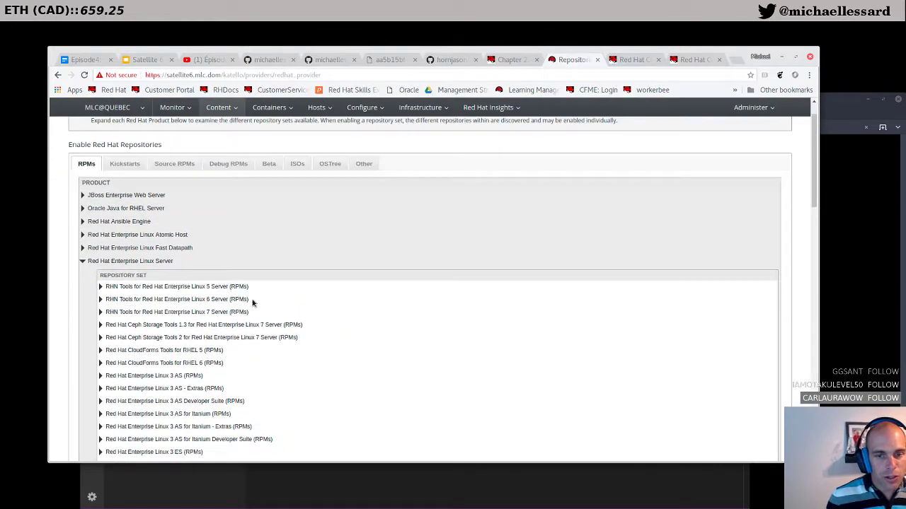
scroll(111, 359, down, 10)
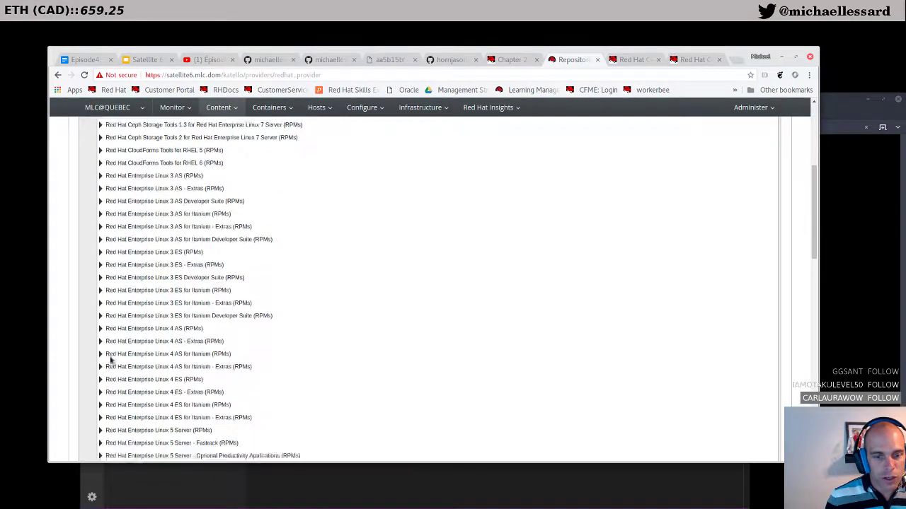
scroll(110, 359, down, 1)
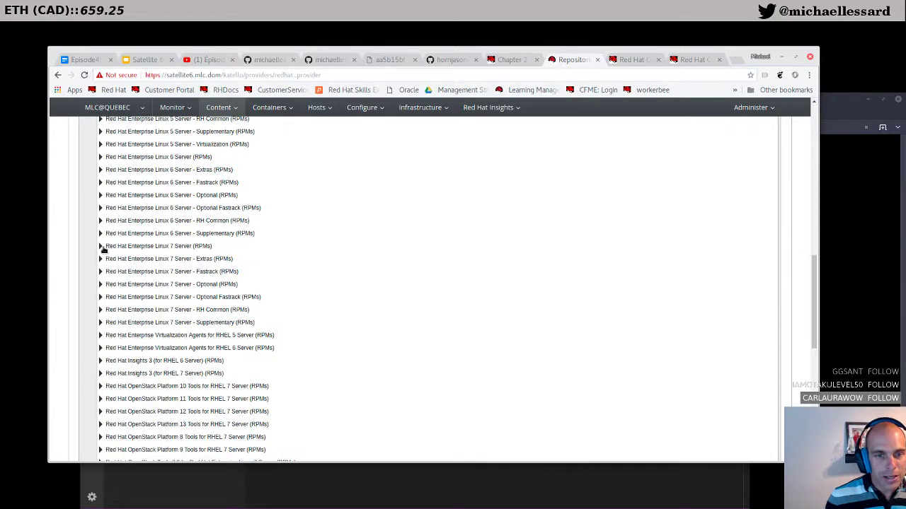
click(100, 246)
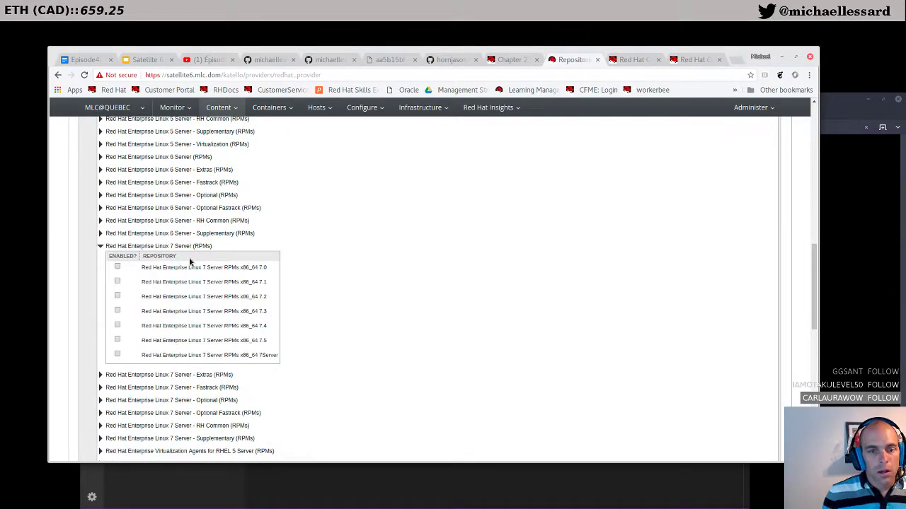
click(117, 355)
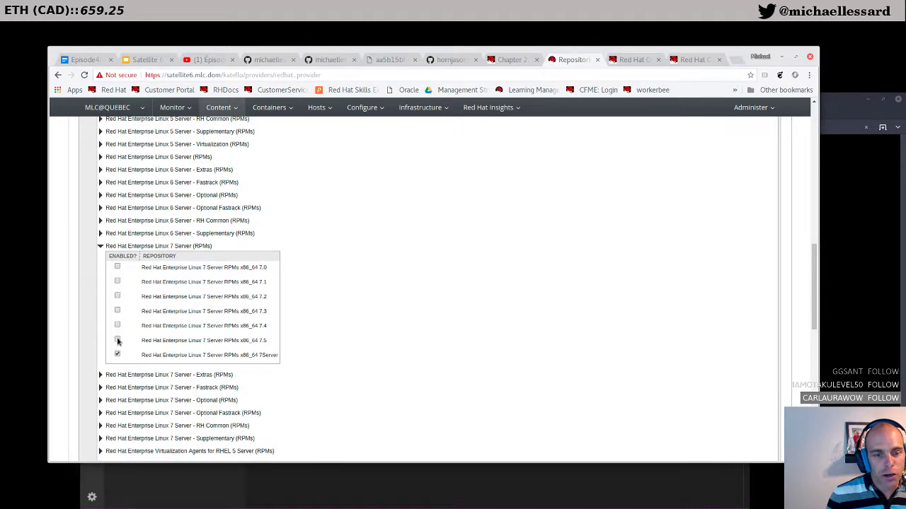
Step: Compare the 7.0–7.5, 7.2 and 7Server repository names, then scroll through the RPM products
drag(256, 341, 132, 270)
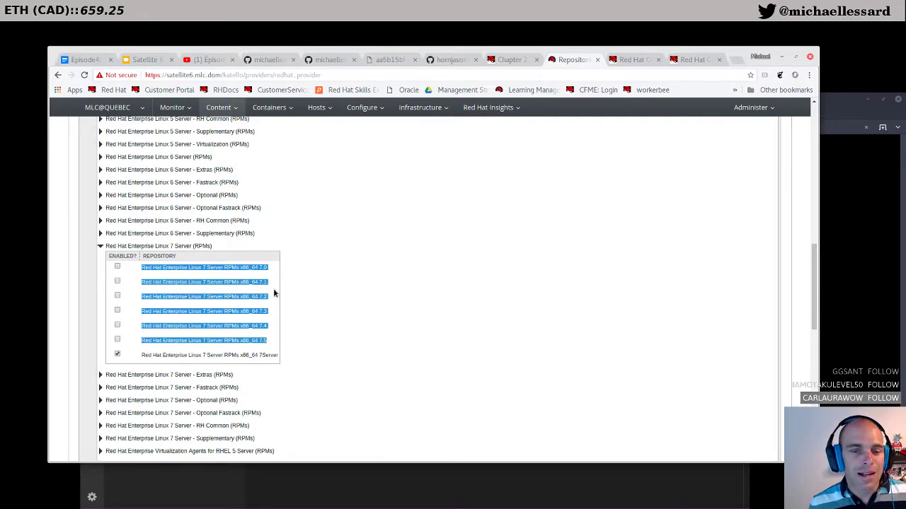
click(269, 285)
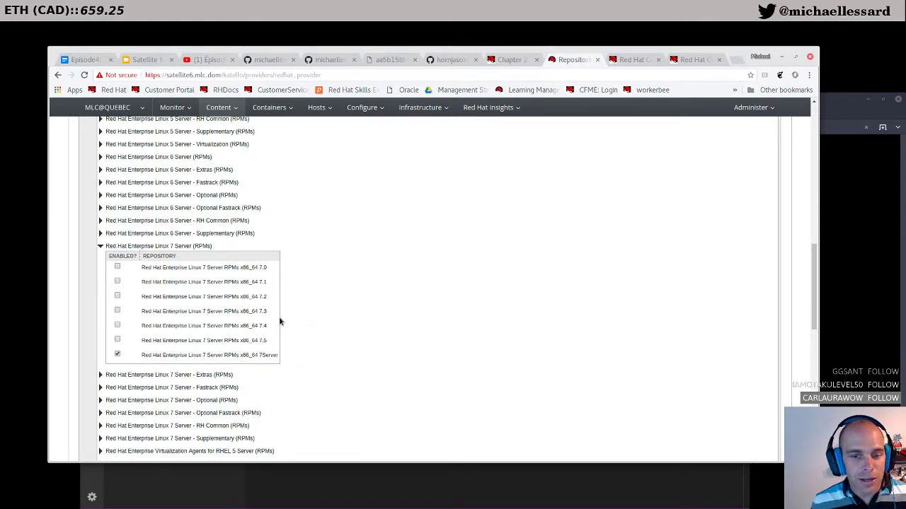
drag(267, 297, 123, 298)
click(273, 354)
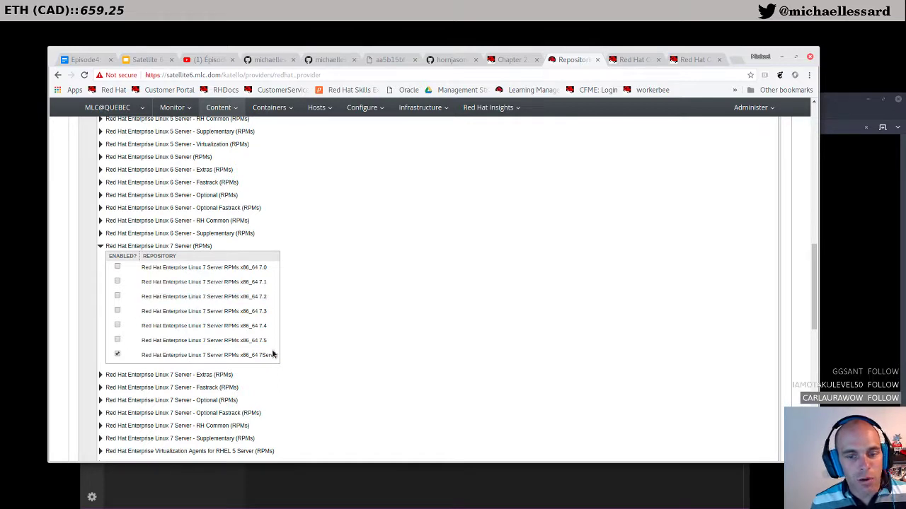
drag(267, 357, 135, 356)
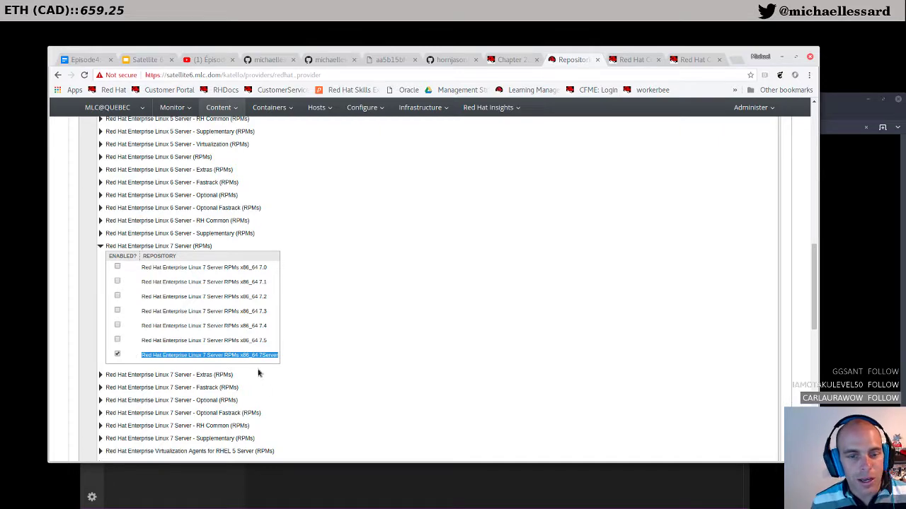
click(283, 357)
scroll(289, 358, down, 2)
scroll(290, 357, down, 8)
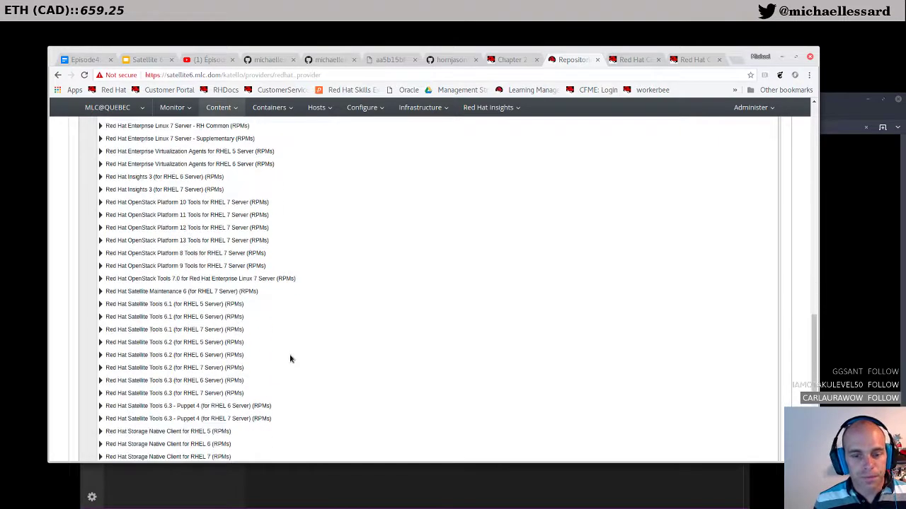
scroll(312, 389, up, 9)
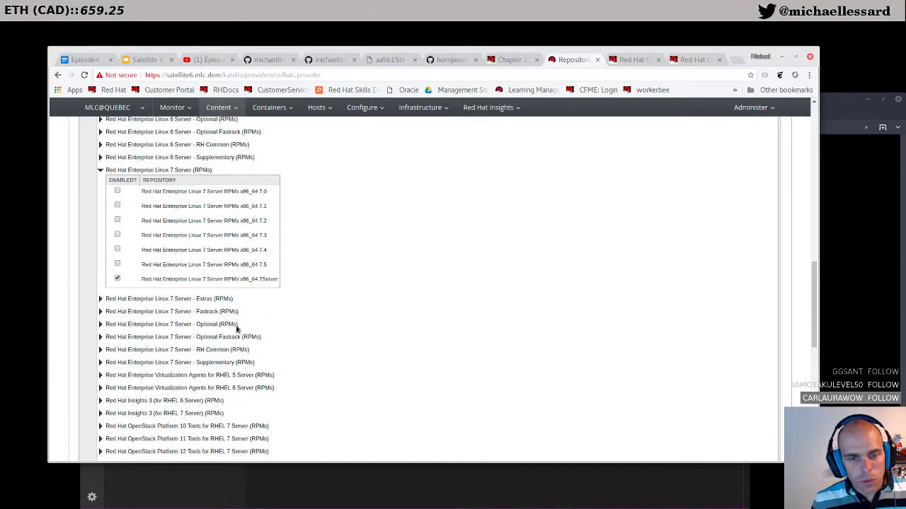
scroll(269, 318, up, 3)
scroll(268, 322, down, 6)
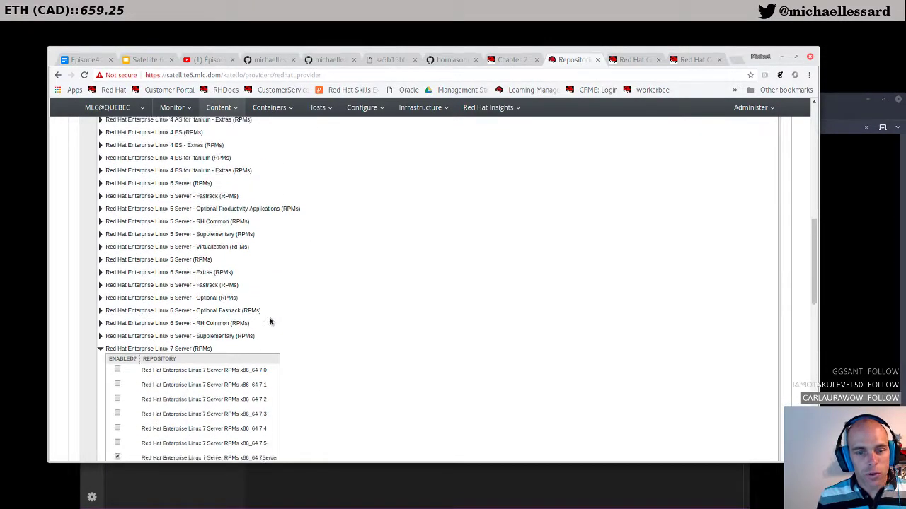
scroll(270, 322, down, 4)
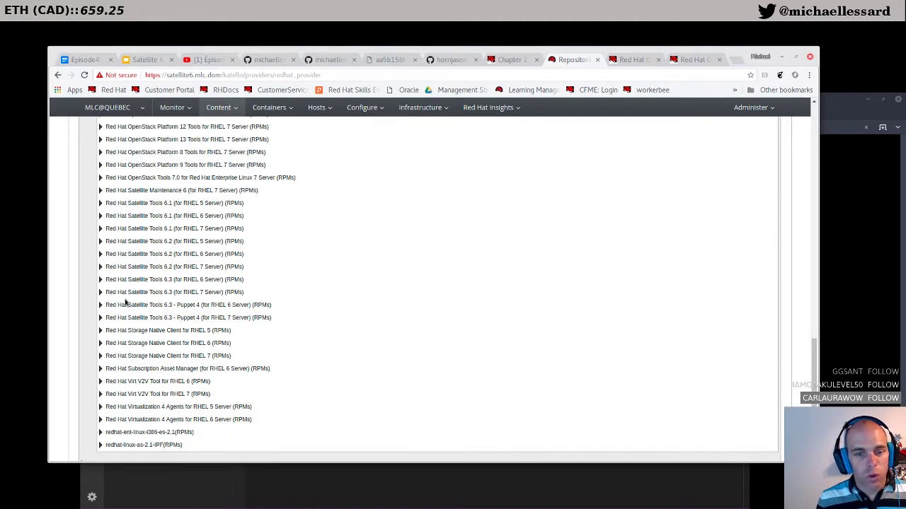
Step: Look over the open portal tabs and return to Quick Start Guide chapter 2
click(516, 60)
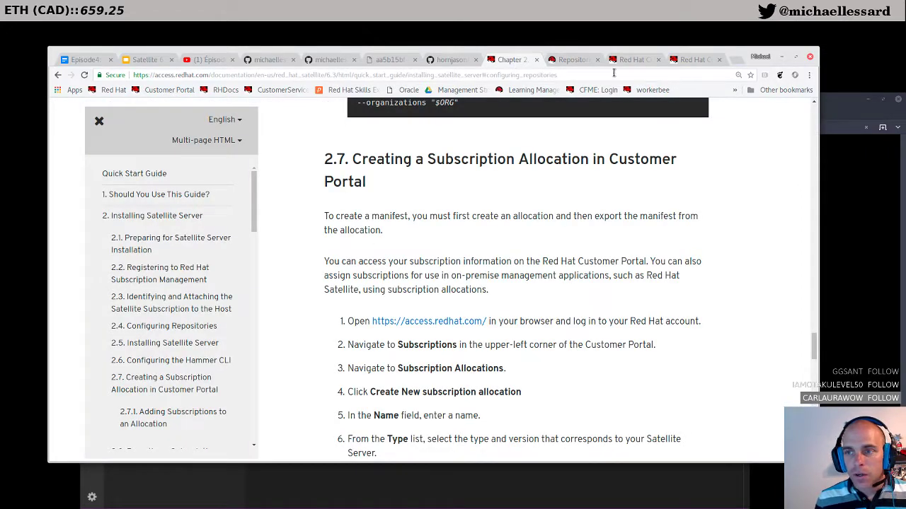
click(626, 60)
click(688, 63)
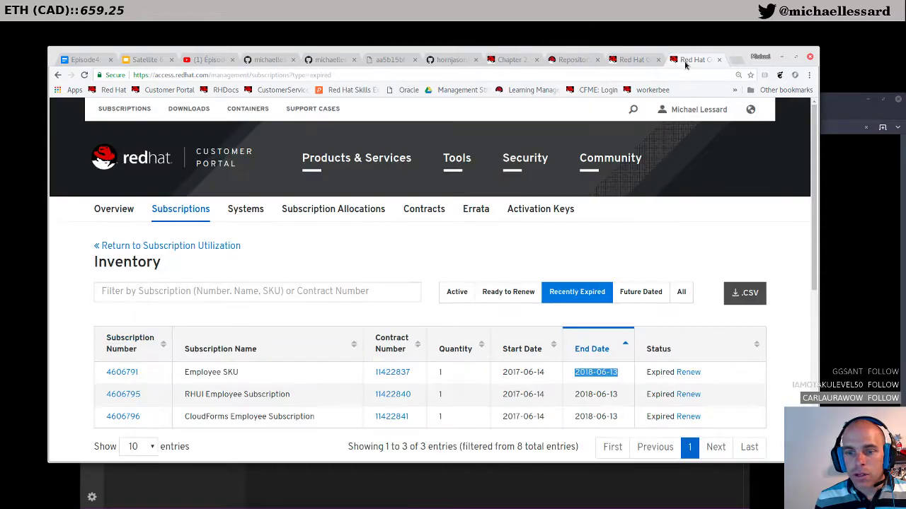
click(515, 63)
scroll(419, 257, down, 5)
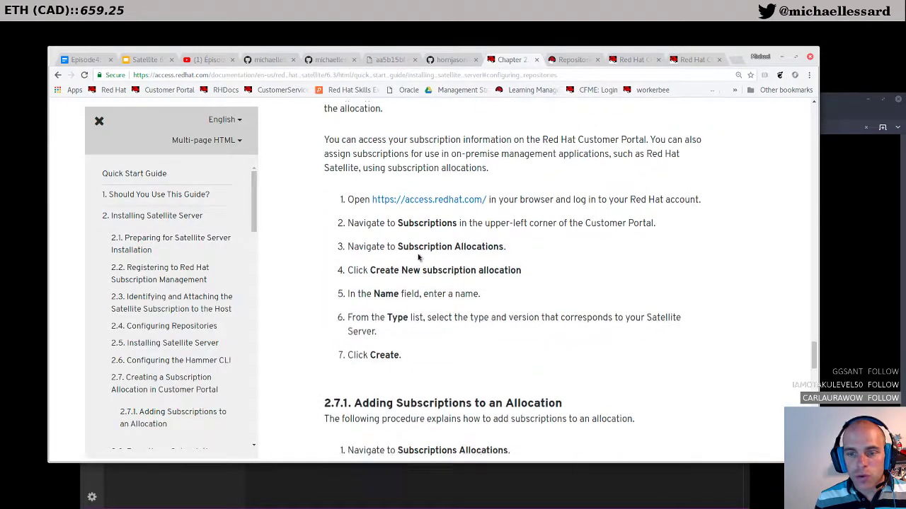
scroll(418, 258, down, 5)
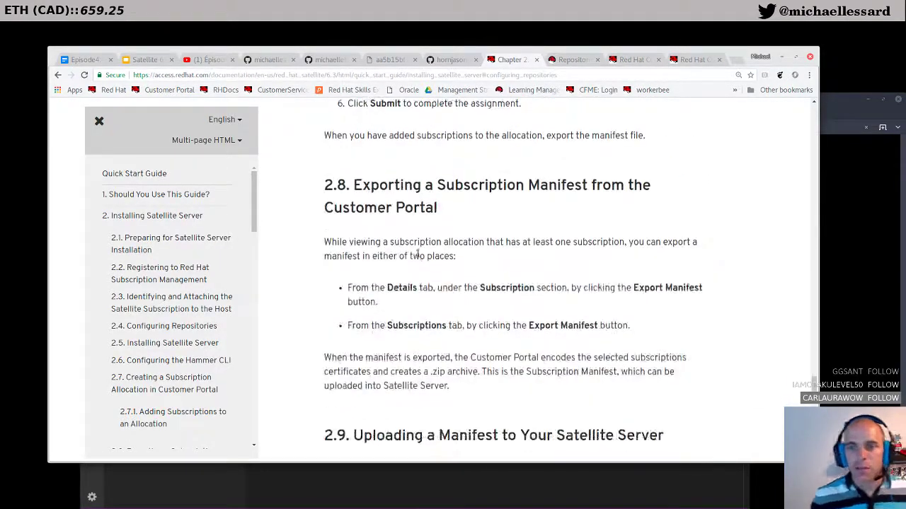
scroll(418, 258, down, 7)
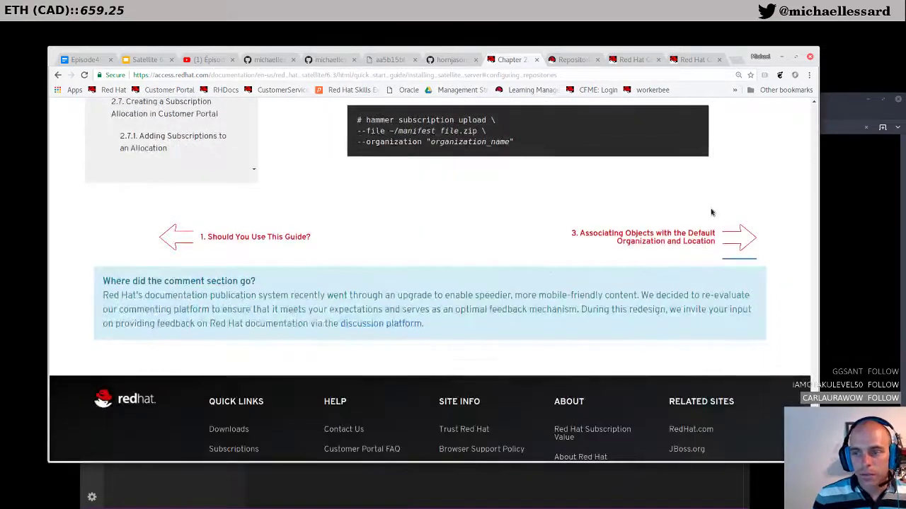
scroll(707, 227, up, 1)
Step: Open chapter 3 and scroll to the static-IP hammer subnet create command and its NOTE
click(658, 336)
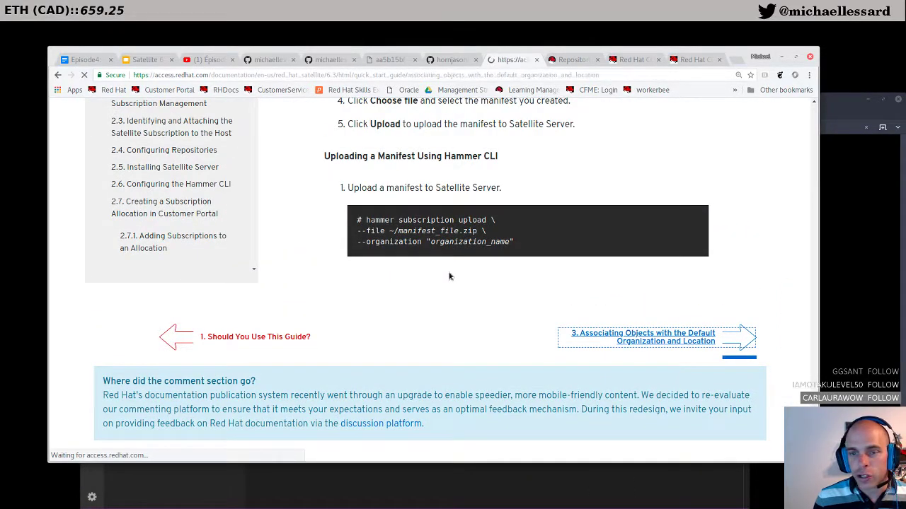
scroll(449, 276, down, 2)
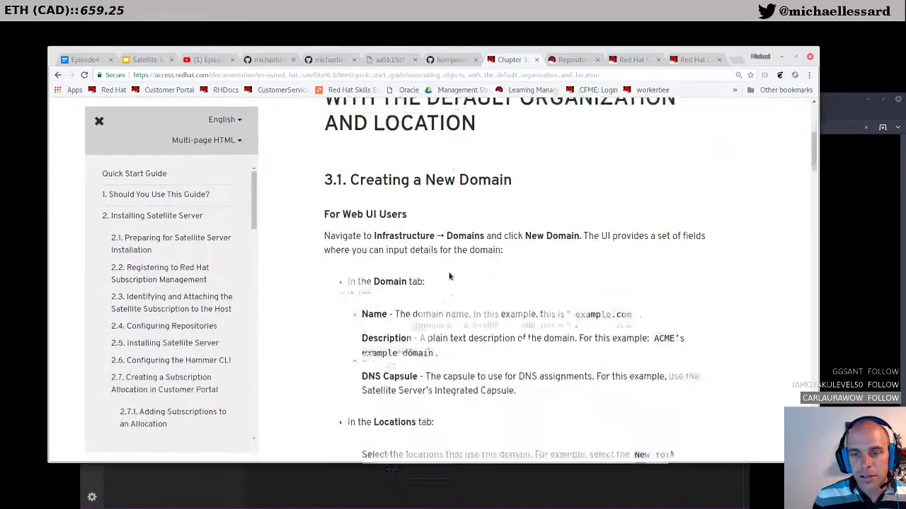
scroll(449, 276, down, 2)
scroll(449, 276, down, 3)
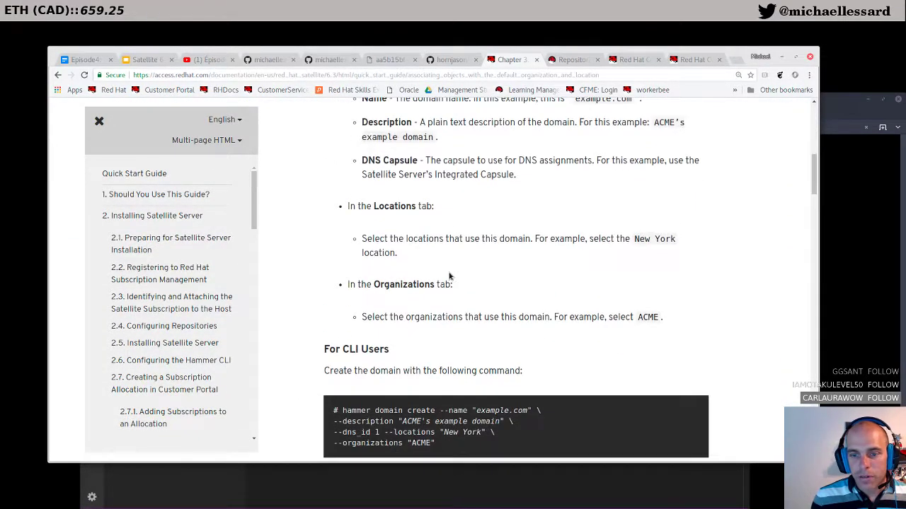
scroll(448, 276, down, 5)
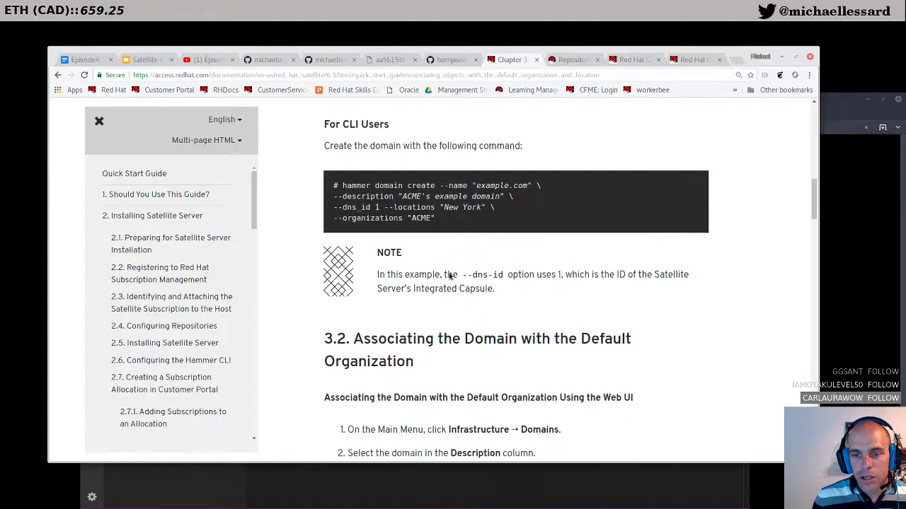
scroll(449, 276, down, 8)
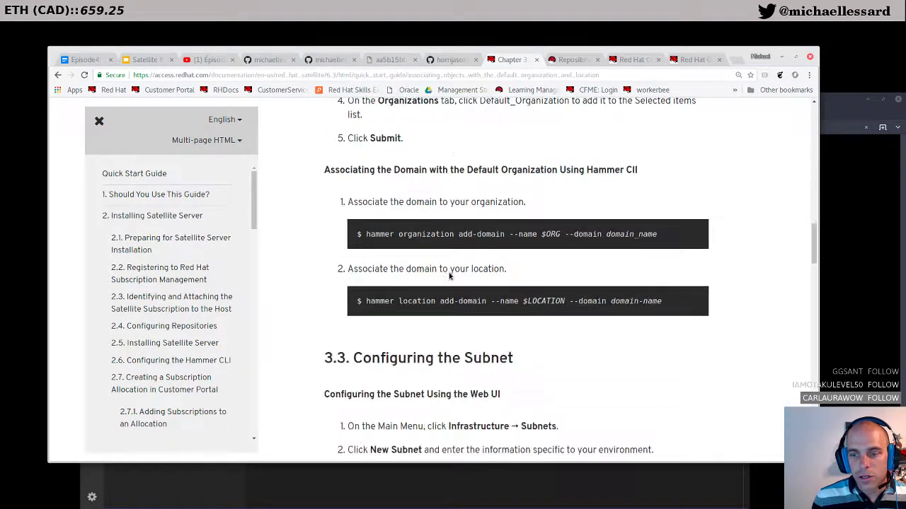
scroll(449, 276, down, 9)
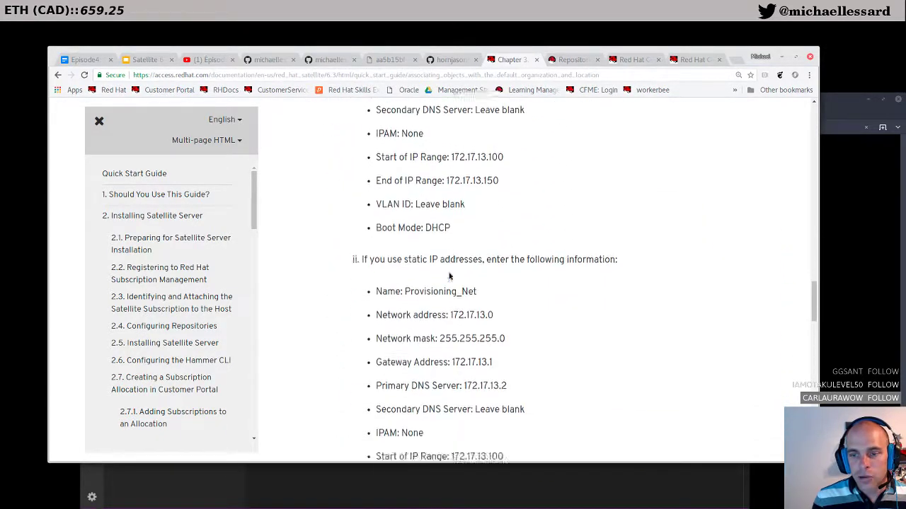
scroll(449, 276, down, 6)
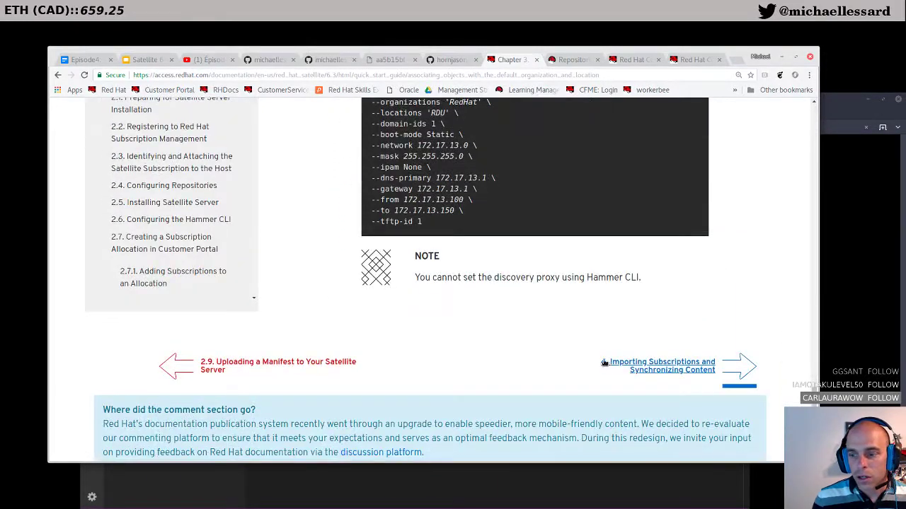
Step: Open Chapter 4 and review the list of required repositories
click(616, 366)
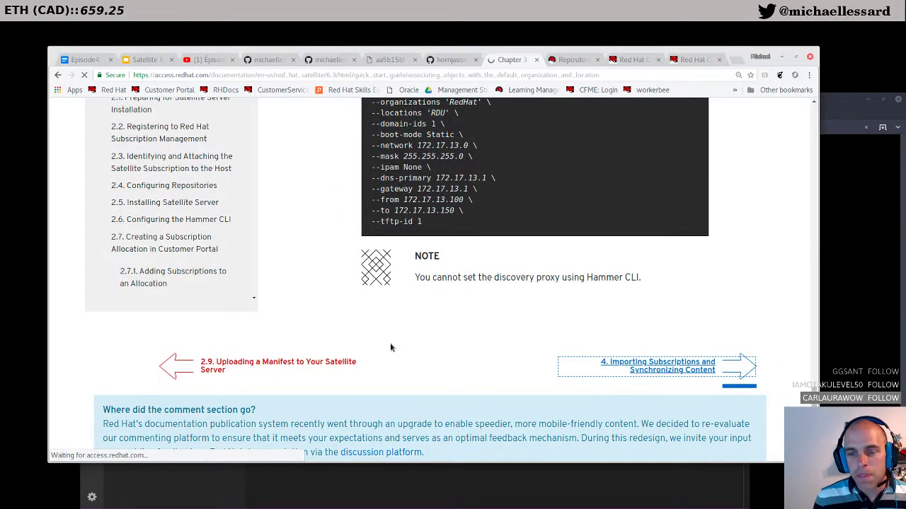
scroll(391, 346, down, 3)
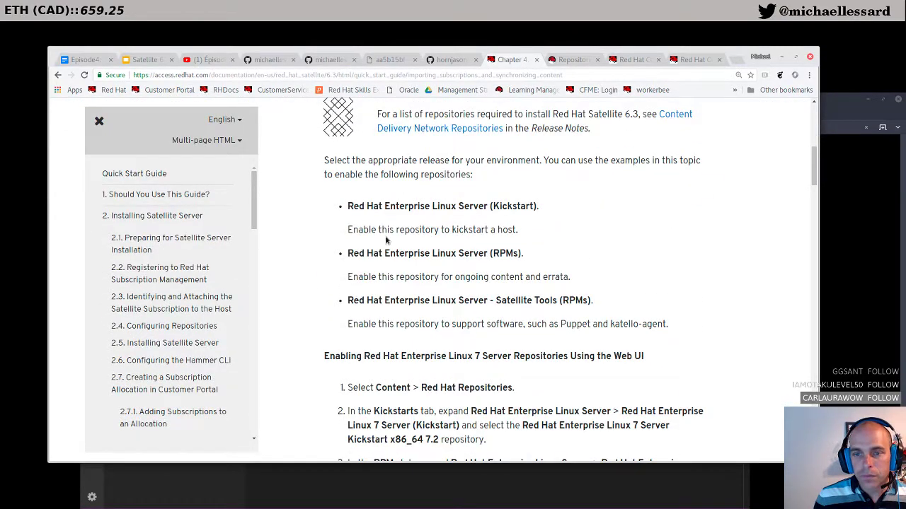
drag(347, 207, 355, 206)
drag(590, 300, 582, 300)
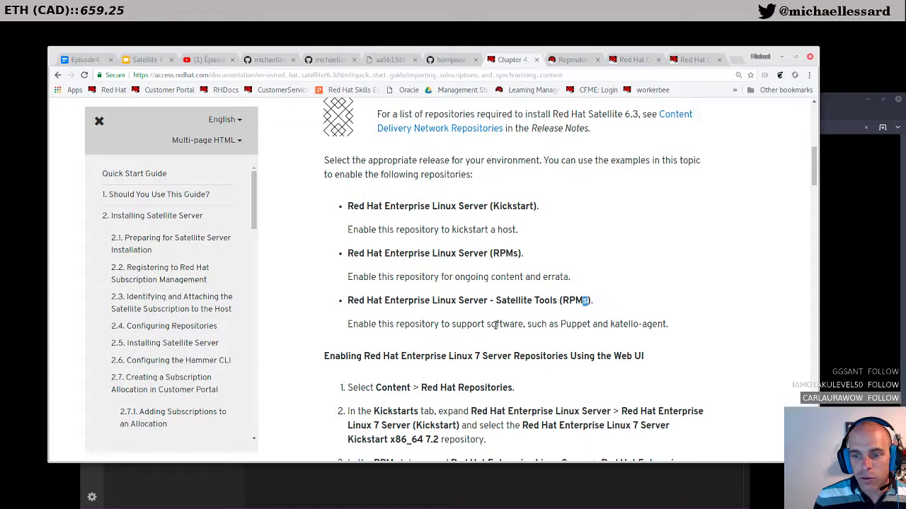
scroll(467, 337, down, 1)
scroll(406, 380, down, 1)
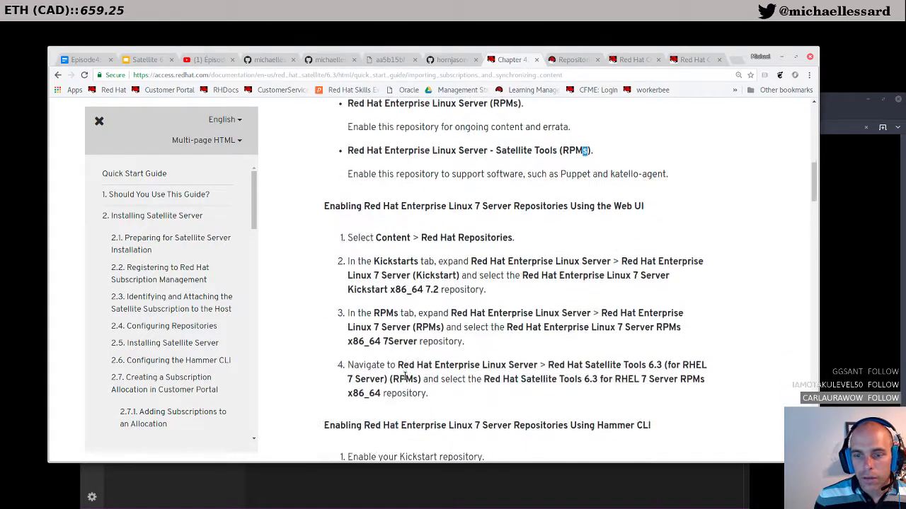
scroll(405, 379, up, 2)
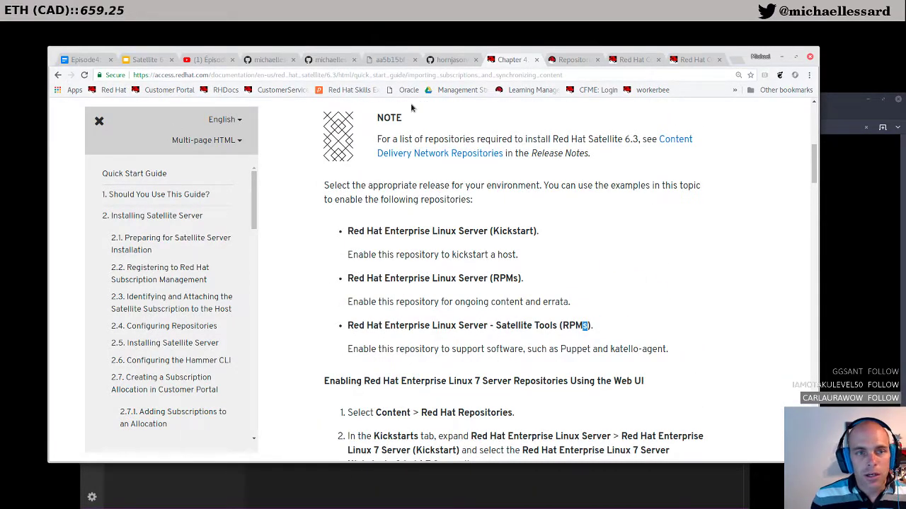
Step: Return to chapter 3's Creating a New Domain section, then switch to the Satellite6 subscription allocation tab
click(58, 75)
scroll(399, 303, up, 7)
scroll(398, 304, up, 10)
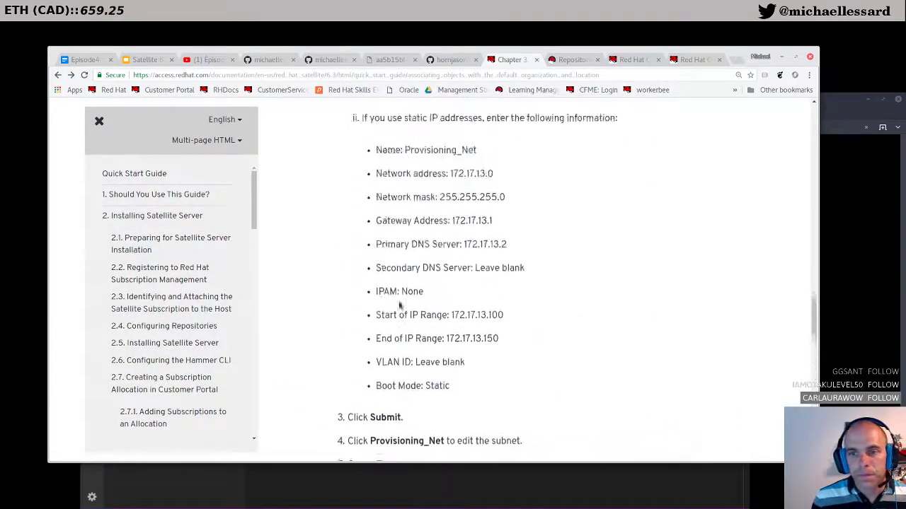
scroll(399, 304, up, 10)
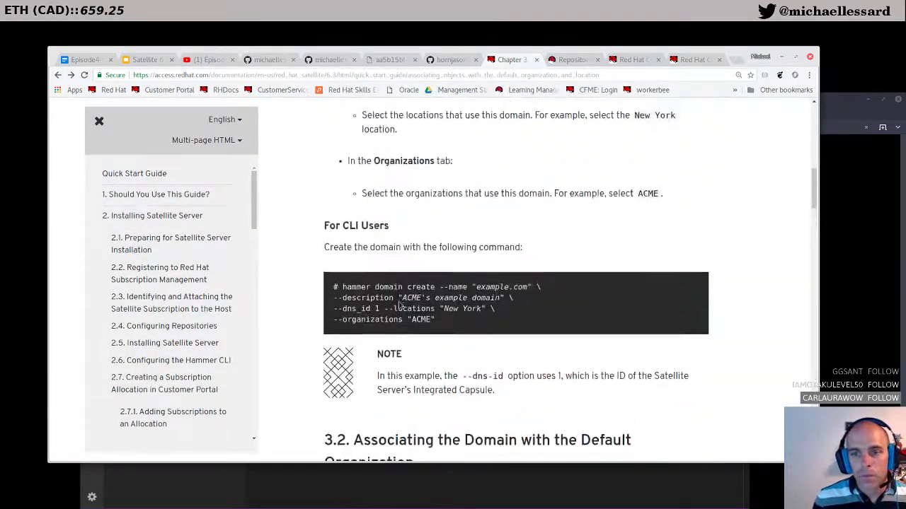
scroll(398, 304, down, 2)
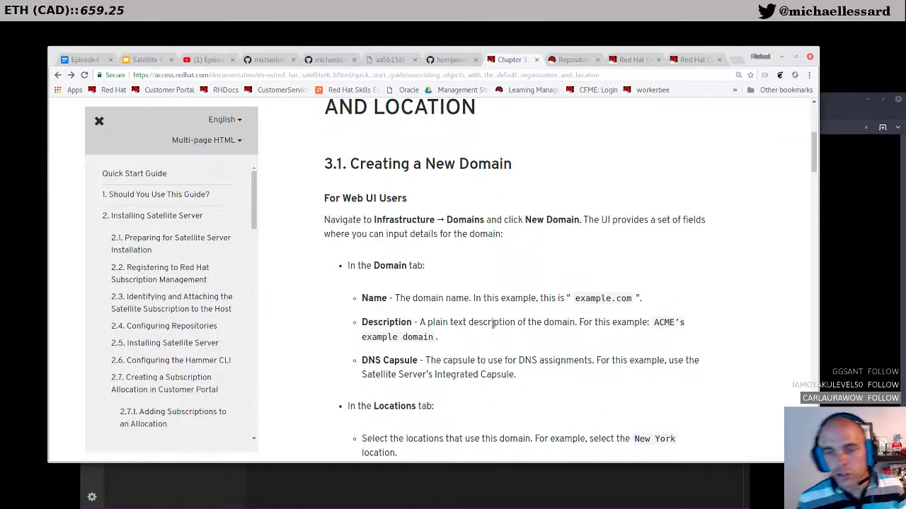
scroll(473, 205, down, 3)
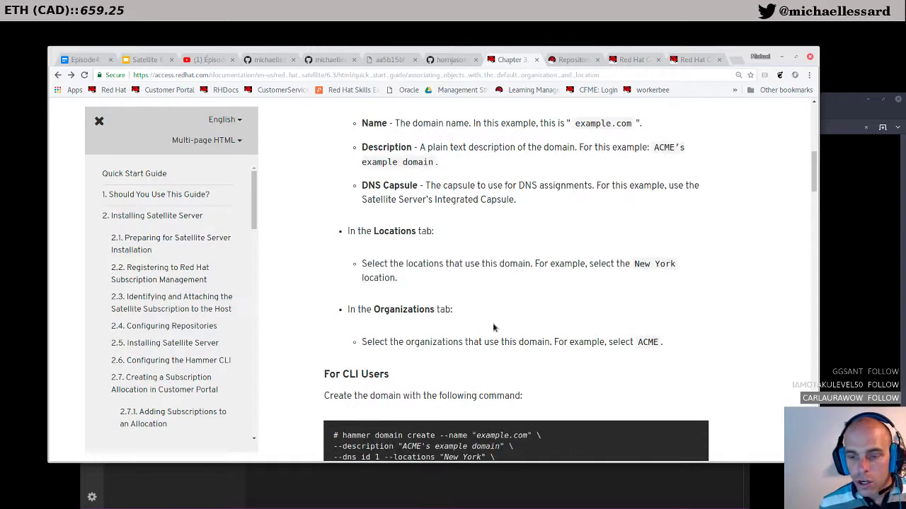
scroll(494, 328, down, 2)
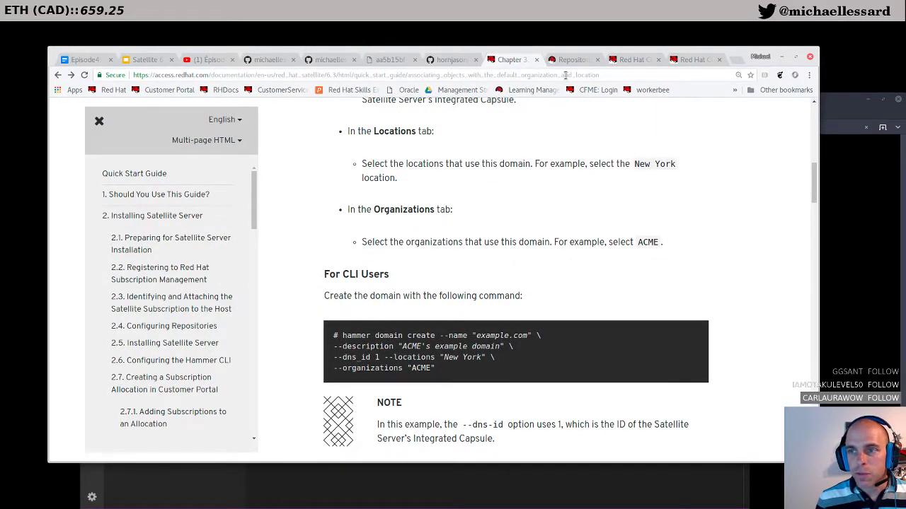
click(683, 61)
click(646, 61)
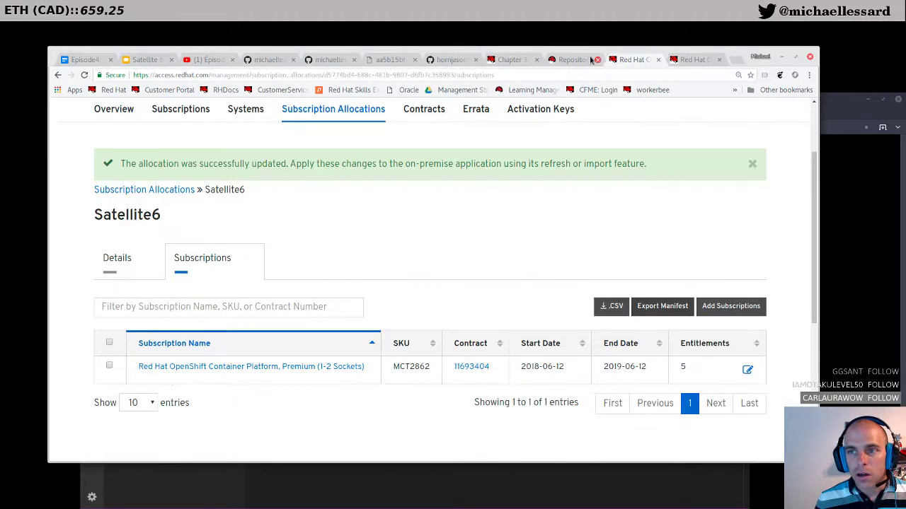
Step: Enable the Satellite Tools 6.3 (for RHEL 7 Server) RPMs x86_64 repository
click(553, 65)
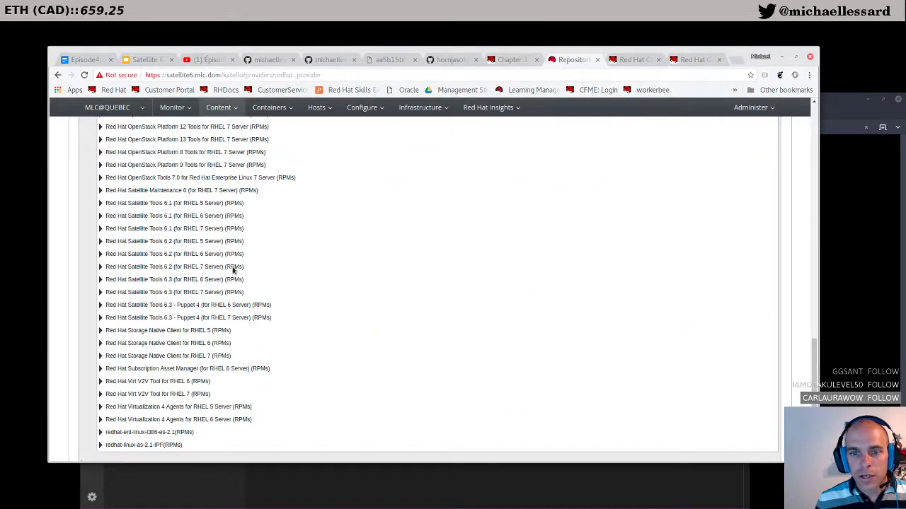
scroll(190, 329, up, 2)
scroll(189, 329, down, 1)
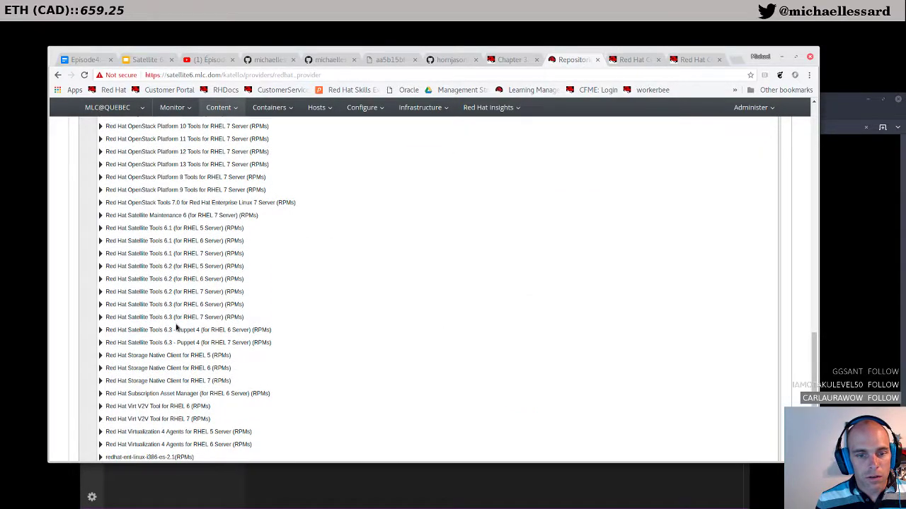
click(101, 318)
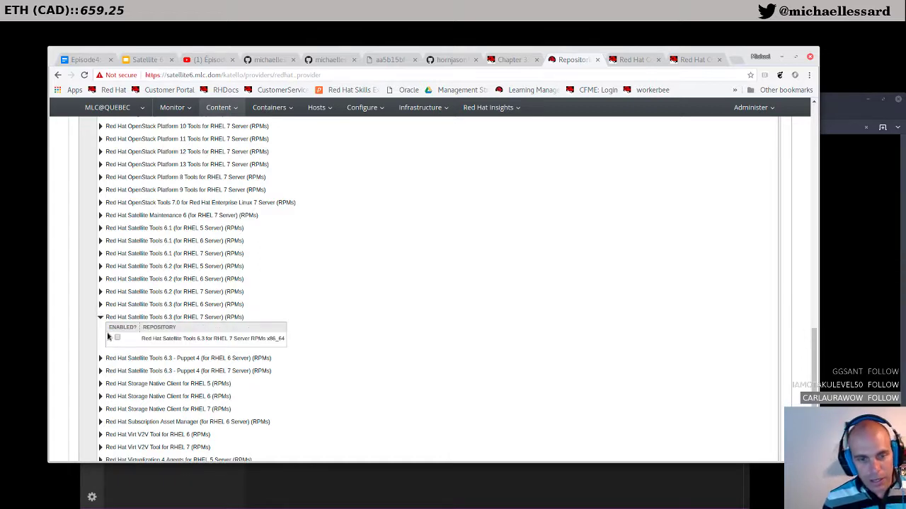
click(117, 339)
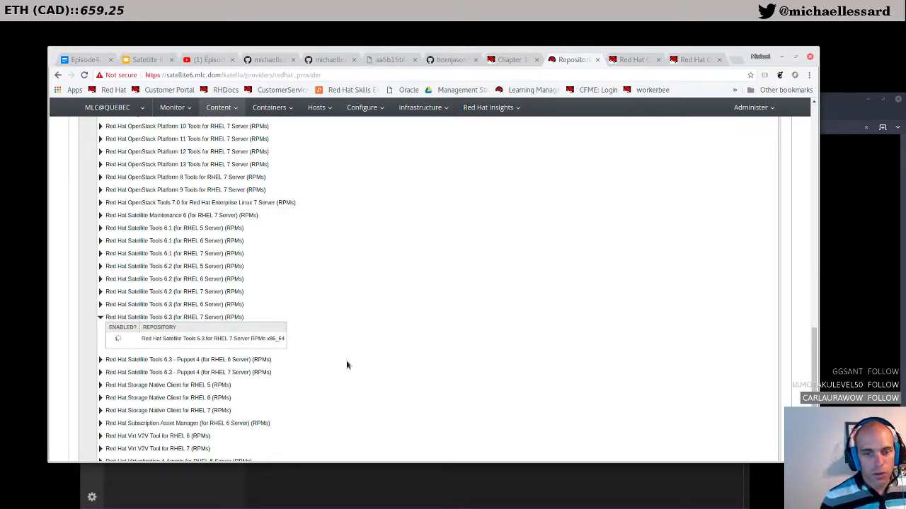
Step: Scroll to the top and display the Kickstart repository products
scroll(347, 365, up, 10)
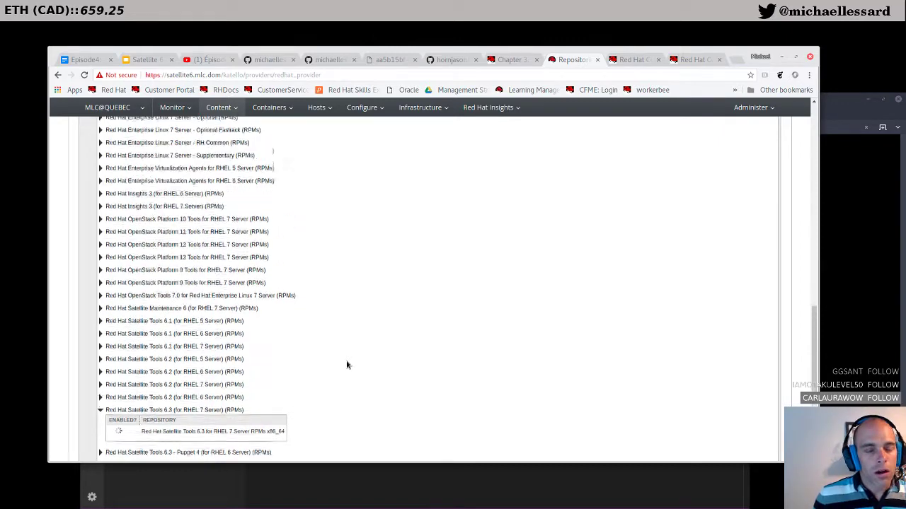
scroll(347, 365, up, 10)
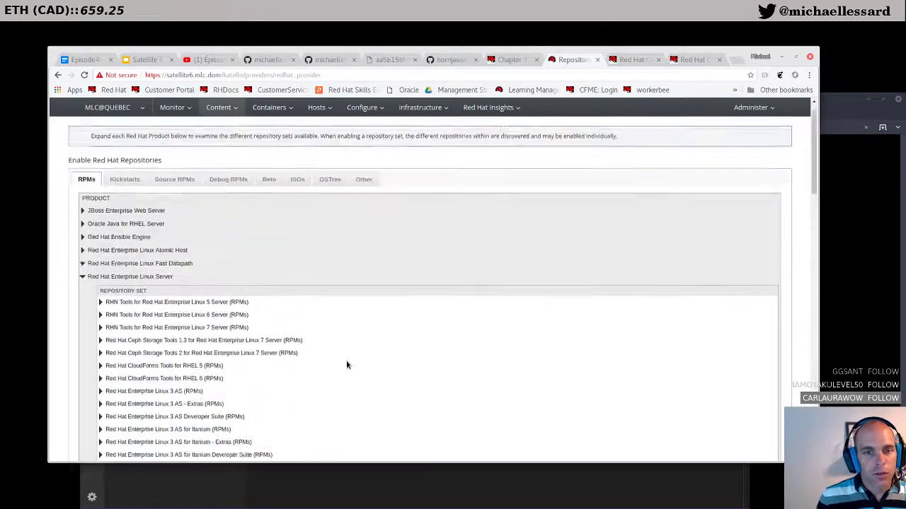
click(135, 204)
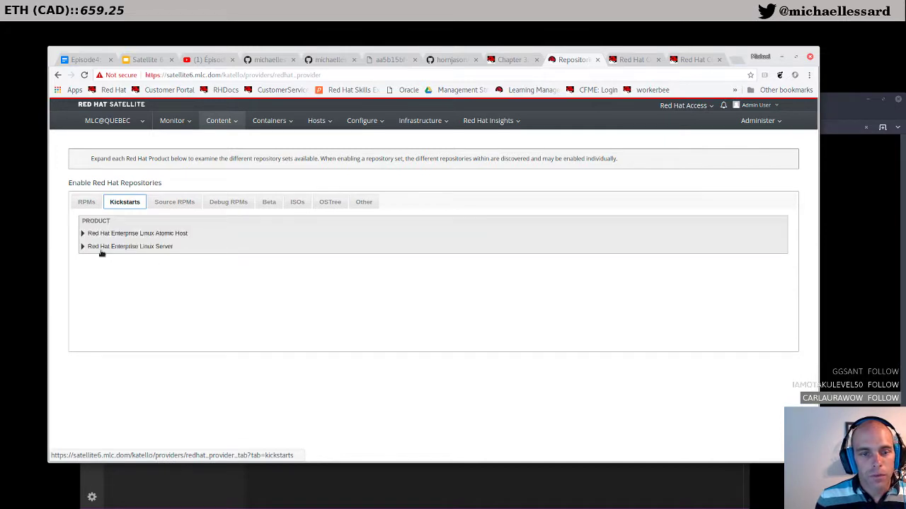
Step: Expand Red Hat Enterprise Linux 7 Server (Kickstart) and enable the x86_64 7.5 repository
click(85, 247)
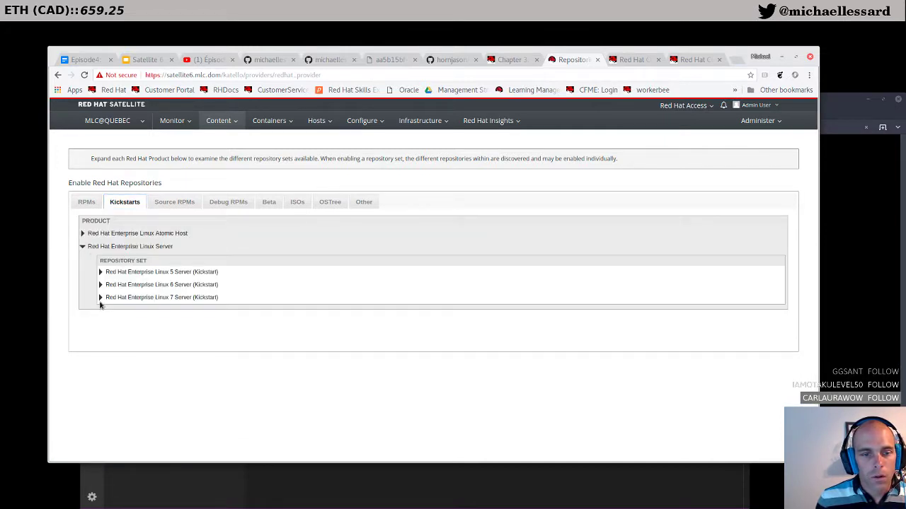
click(101, 298)
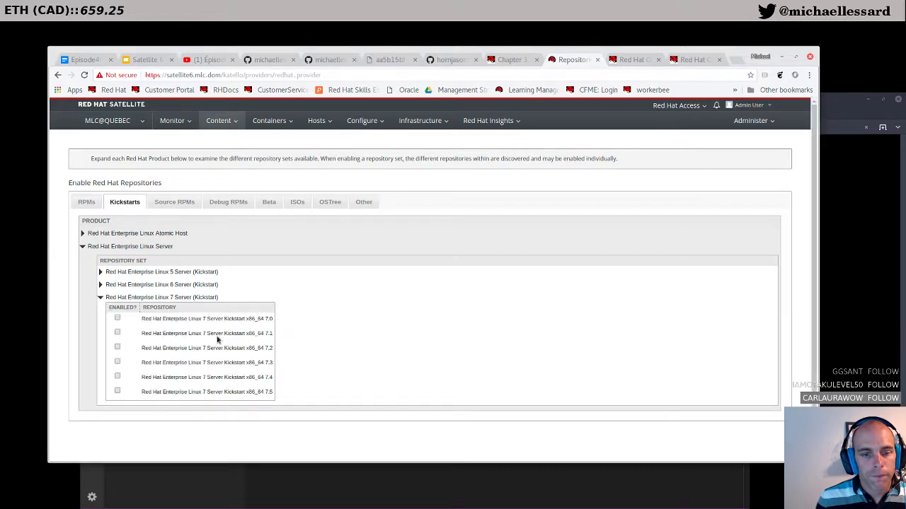
click(117, 393)
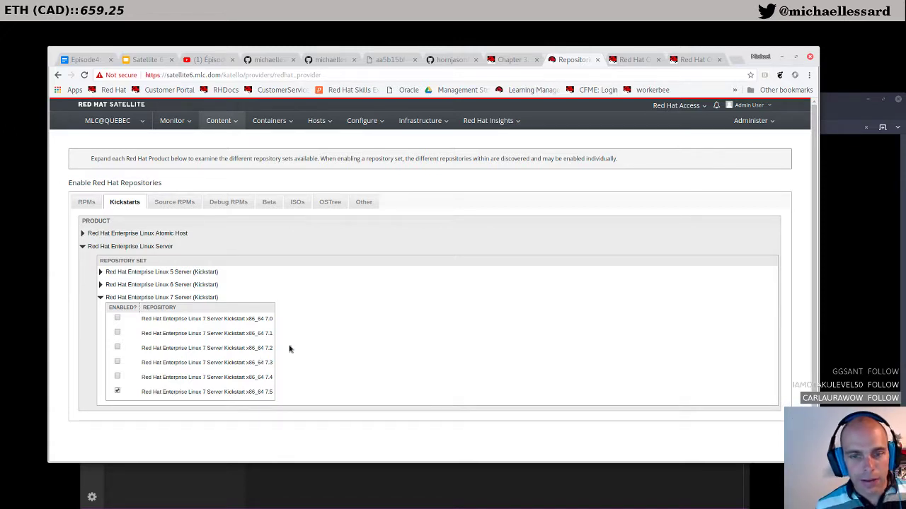
scroll(465, 286, down, 1)
scroll(331, 375, up, 1)
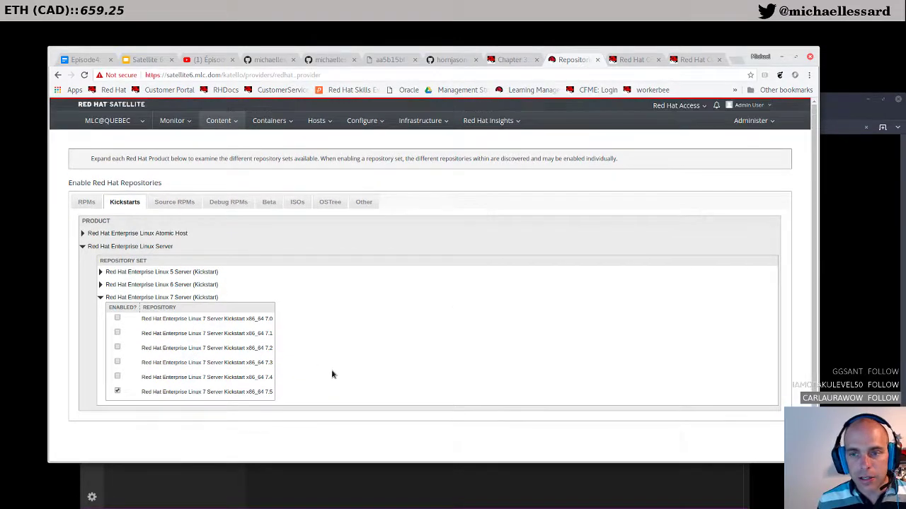
Step: Open Content > Sync Status and expand all products to show every Never Synced repository
click(219, 120)
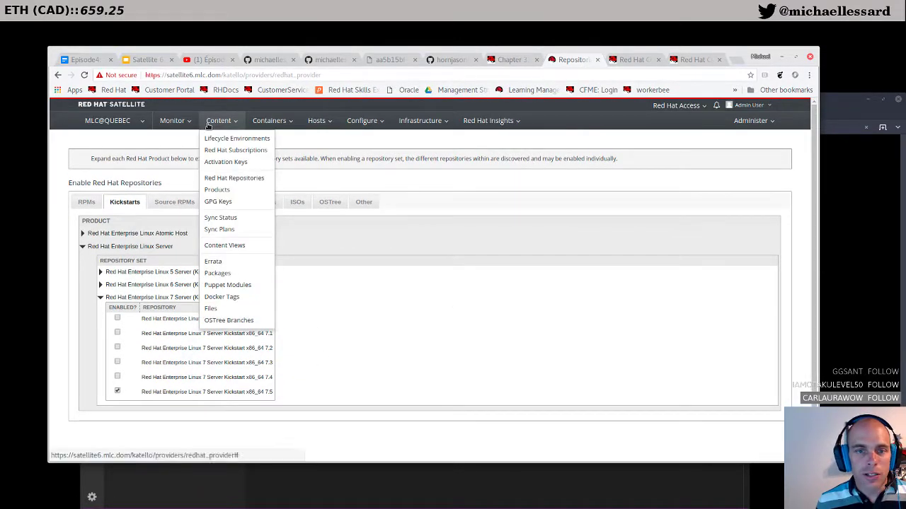
click(225, 230)
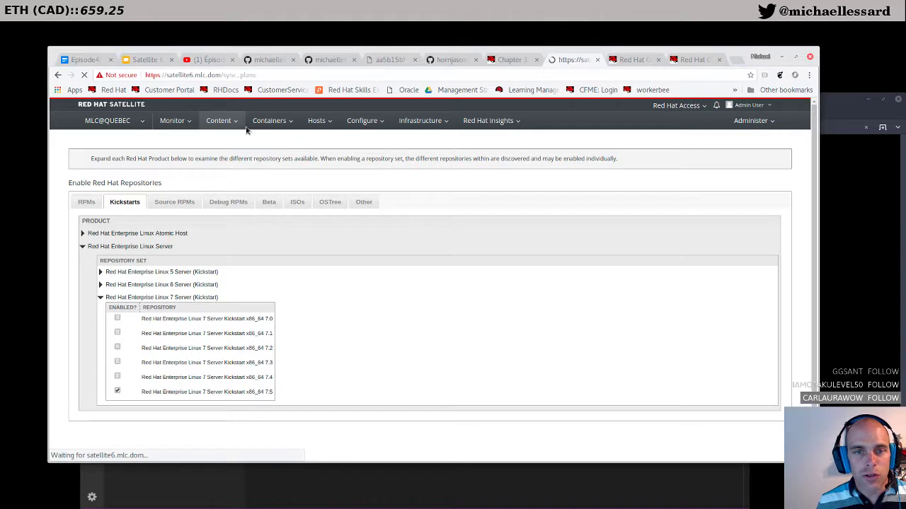
click(221, 120)
click(232, 219)
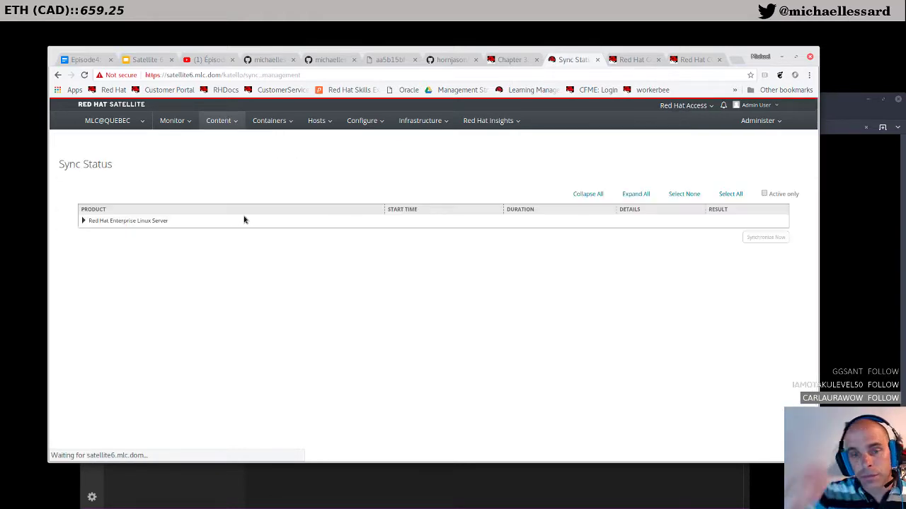
click(85, 220)
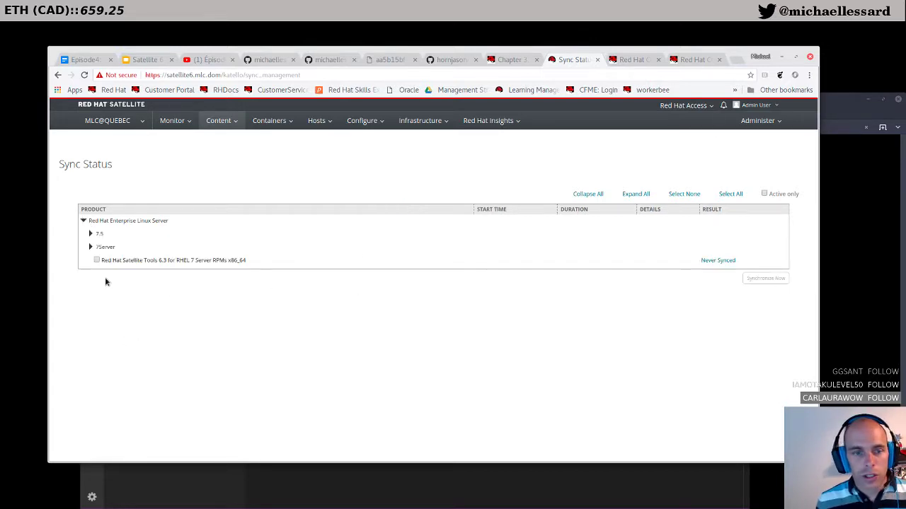
click(634, 194)
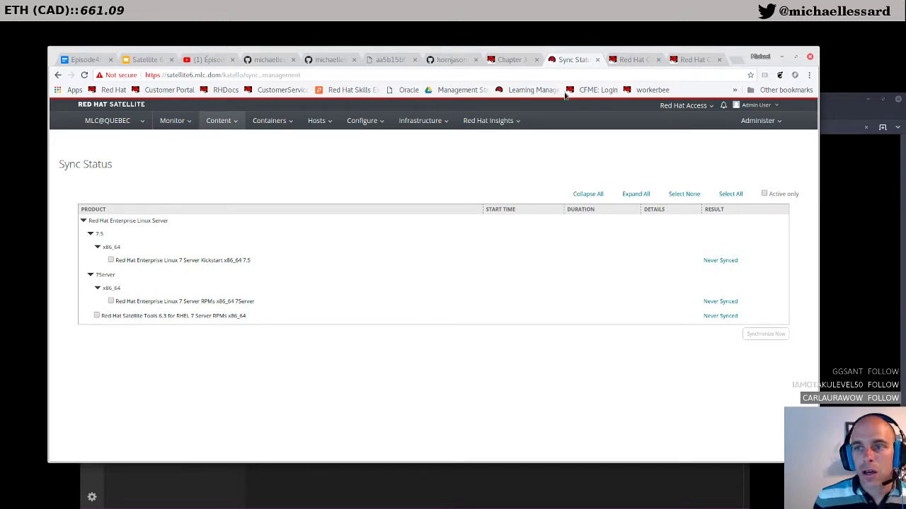
Step: Copy the example hammer domain create command from the Chapter 3 documentation into the clipboard
click(508, 60)
scroll(467, 309, down, 1)
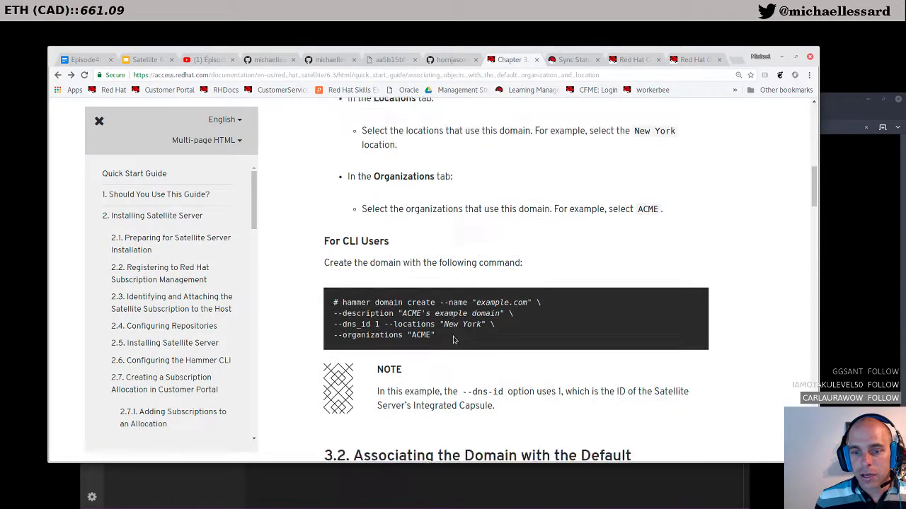
drag(445, 322, 343, 283)
right_click(352, 289)
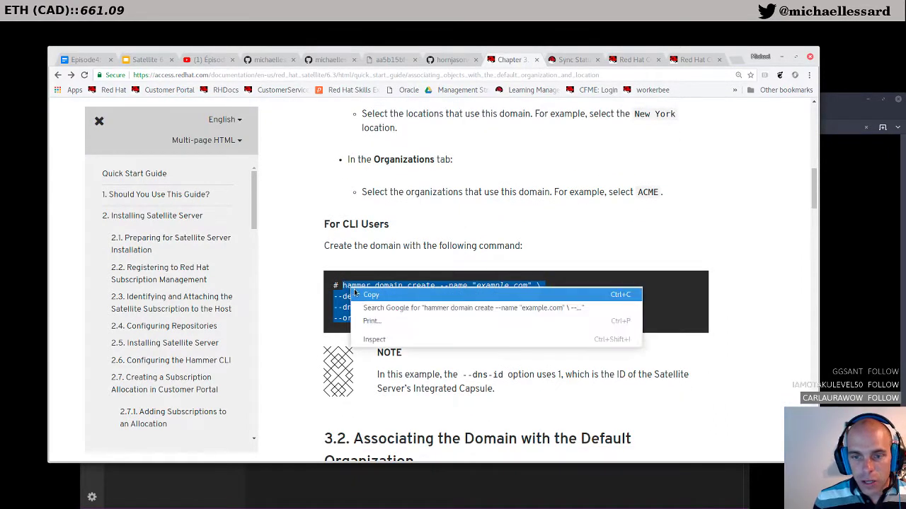
click(361, 294)
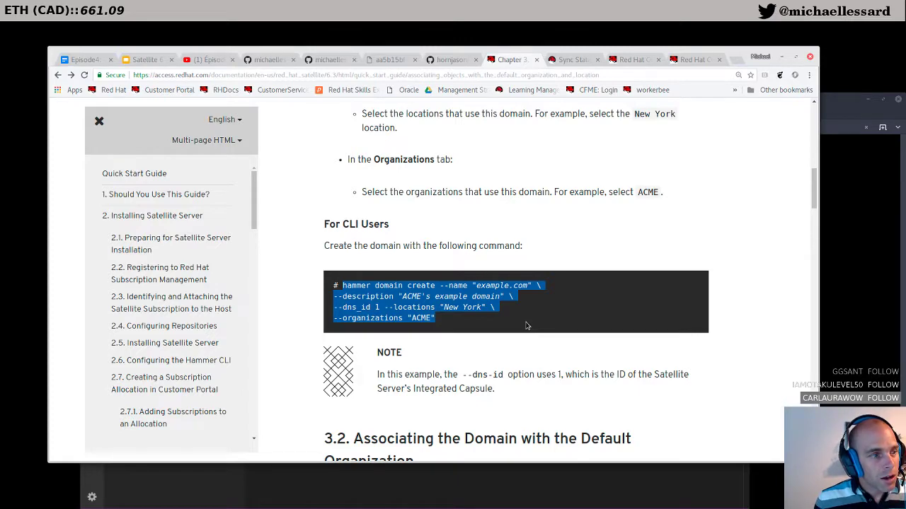
click(874, 289)
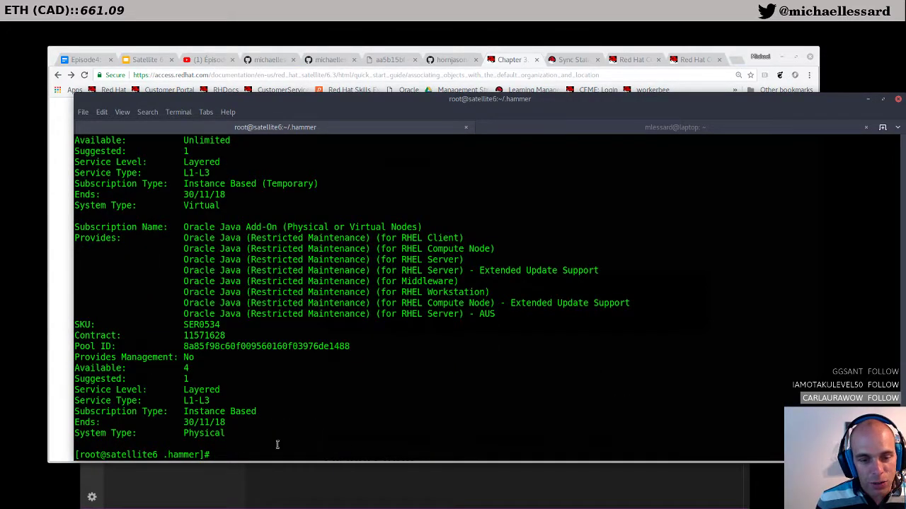
Step: Clear the stray terminal text and paste the example domain command into the editor
text(cle)
key(BackSpace)
key(BackSpace)
key(BackSpace)
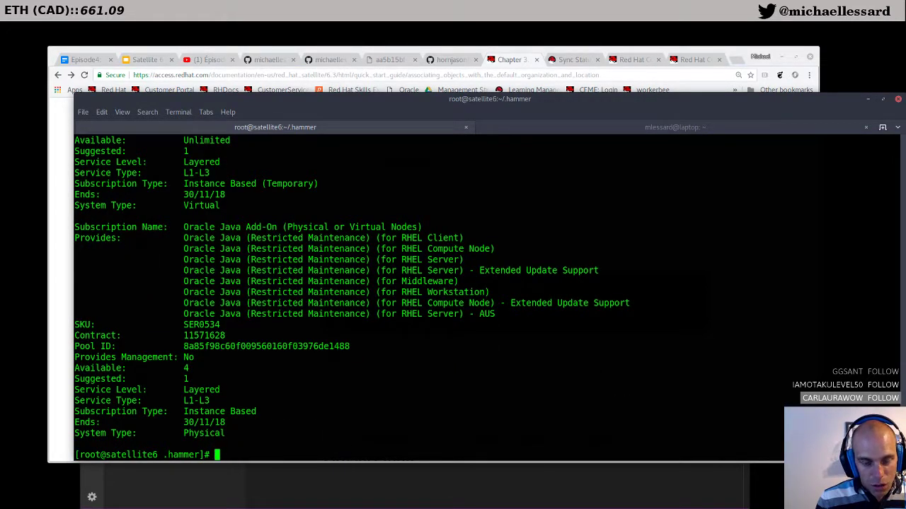
key(alt+Tab)
key(Return)
key(Return)
key(Return)
key(ctrl+v)
Step: Replace the example domain name with mlc.dom and enter a new description
click(415, 201)
click(427, 201)
key(Right)
key(Right)
key(BackSpace)
key(BackSpace)
key(BackSpace)
key(BackSpace)
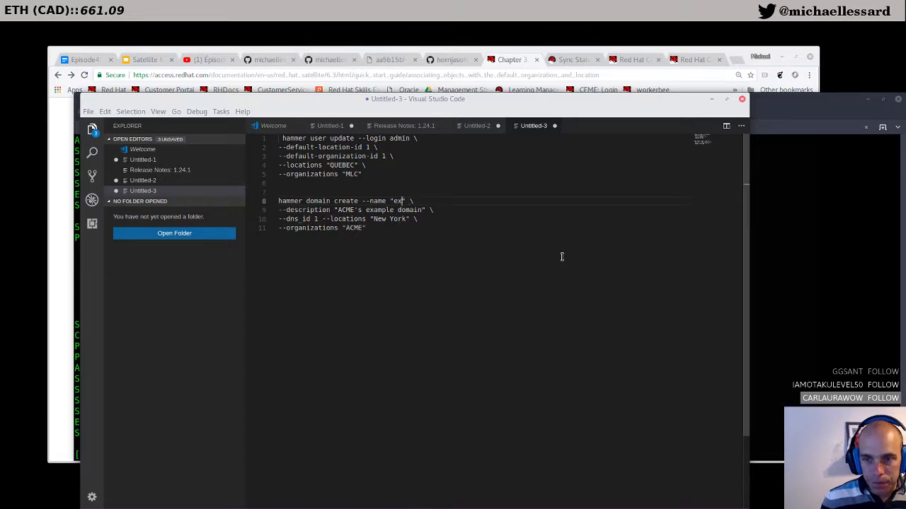
text(mlc.dom)
key(Down)
key(BackSpace)
key(BackSpace)
key(BackSpace)
key(BackSpace)
key(BackSpace)
key(BackSpace)
key(BackSpace)
key(BackSpace)
key(BackSpace)
key(BackSpace)
key(BackSpace)
key(BackSpace)
key(BackSpace)
key(BackSpace)
key(BackSpace)
key(BackSpace)
key(BackSpace)
key(BackSpace)
key(BackSpace)
key(BackSpace)
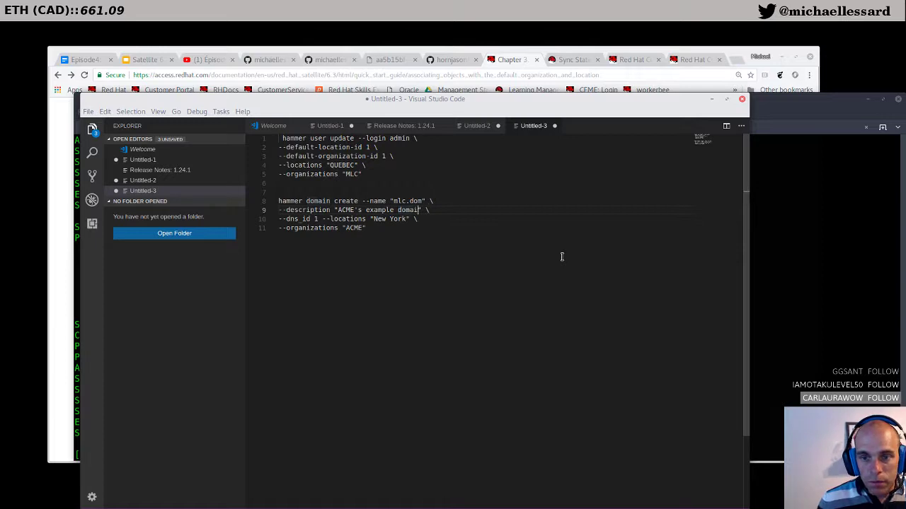
text(Michael domain)
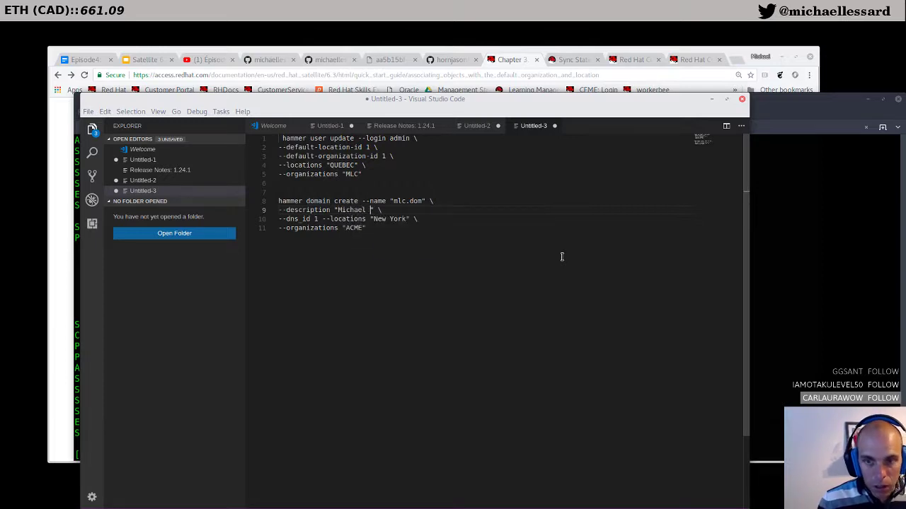
key(Escape)
Step: Set the command's locations to QUEBEC and organizations to MLC
key(Down)
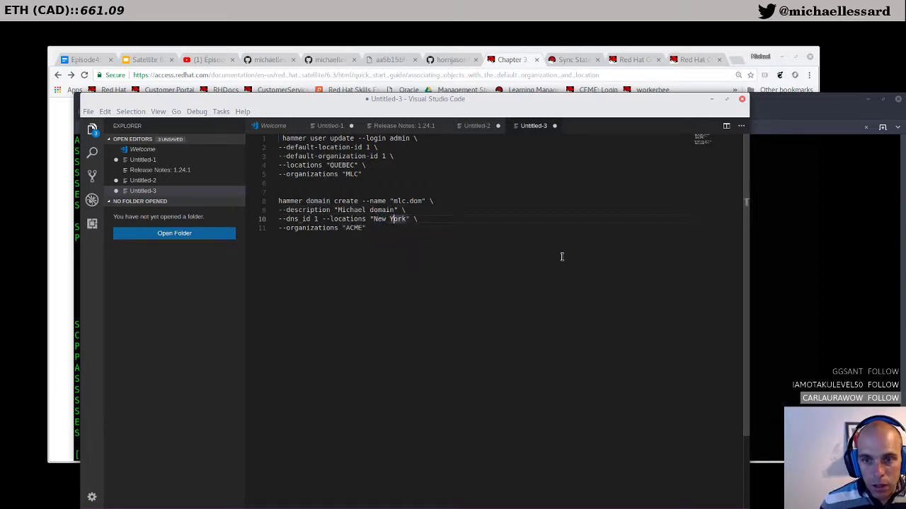
key(BackSpace)
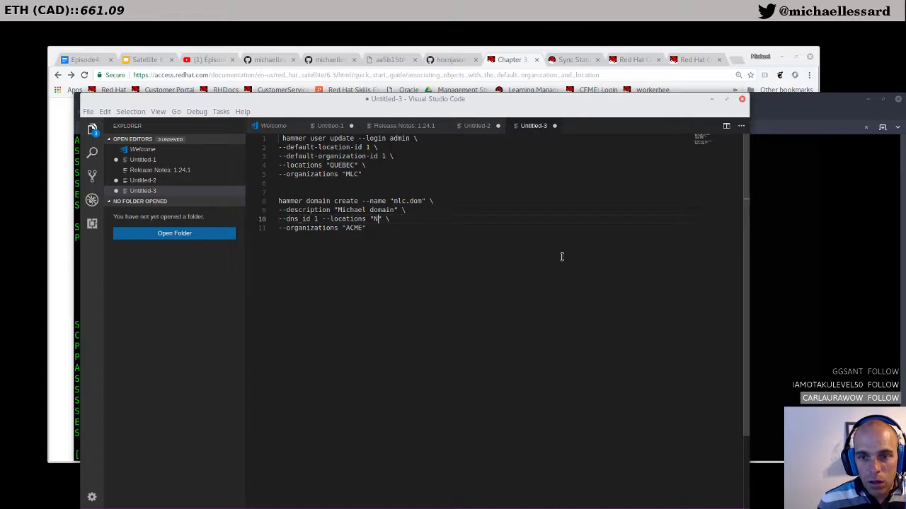
key(BackSpace)
text(QUEB)
key(Return)
key(Down)
key(BackSpace)
key(BackSpace)
key(BackSpace)
key(BackSpace)
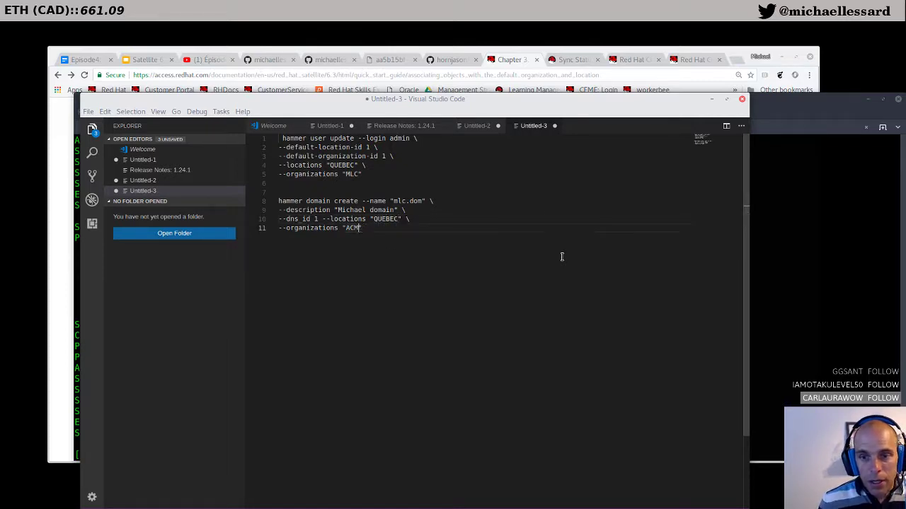
text(MLC)
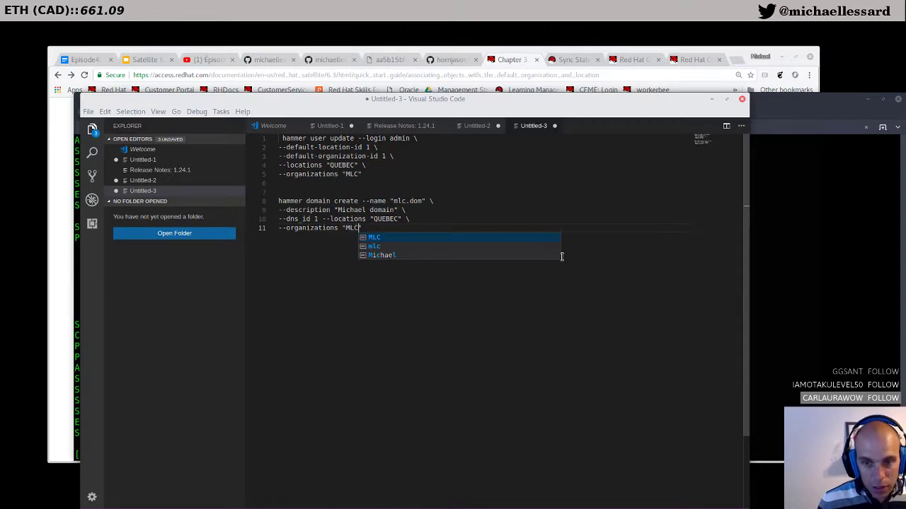
key(Escape)
Step: Copy the edited domain create command on lines 8–11
drag(364, 229, 259, 210)
right_click(310, 205)
click(331, 244)
Step: Run the edited hammer domain create command in the terminal; it fails on unrecognised '--dns_id'
key(alt+Tab)
right_click(347, 313)
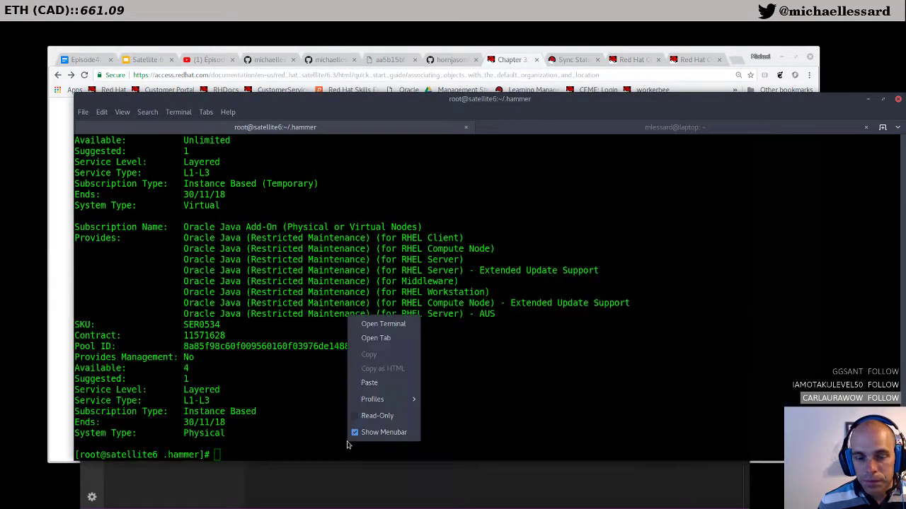
click(368, 383)
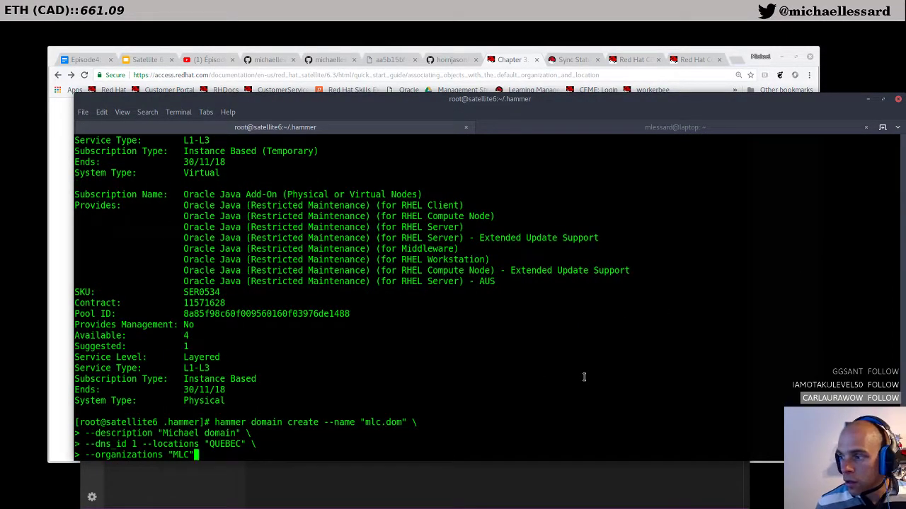
key(Return)
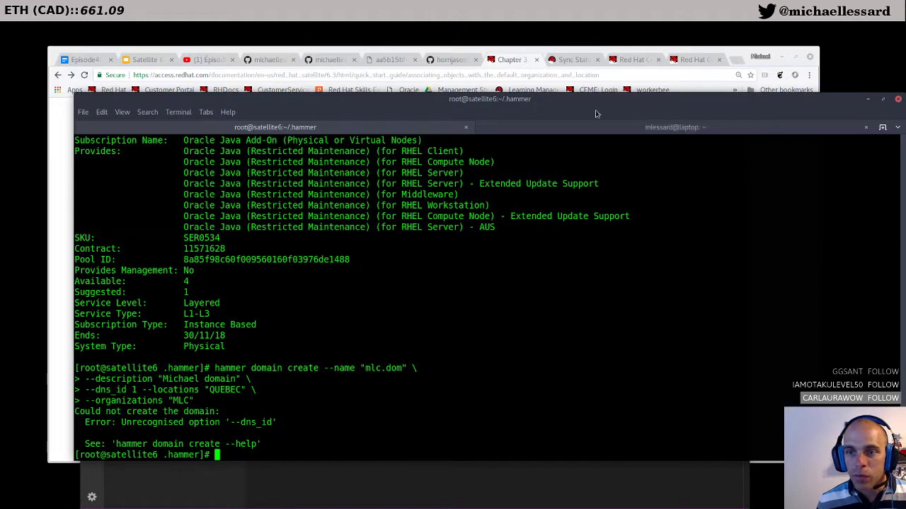
drag(590, 99, 611, 145)
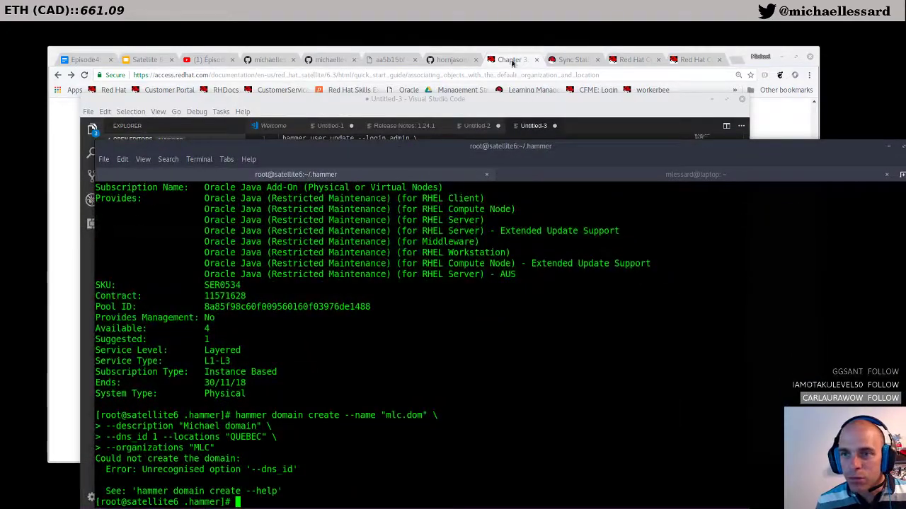
click(514, 64)
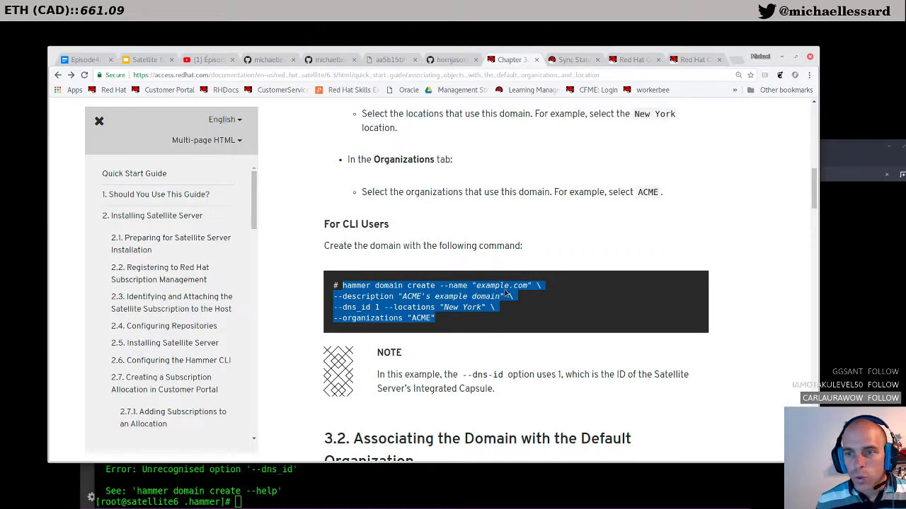
Step: Leave the Customer Portal documentation tabs and return to Satellite's Sync Status page
scroll(611, 212, up, 1)
click(639, 61)
click(683, 63)
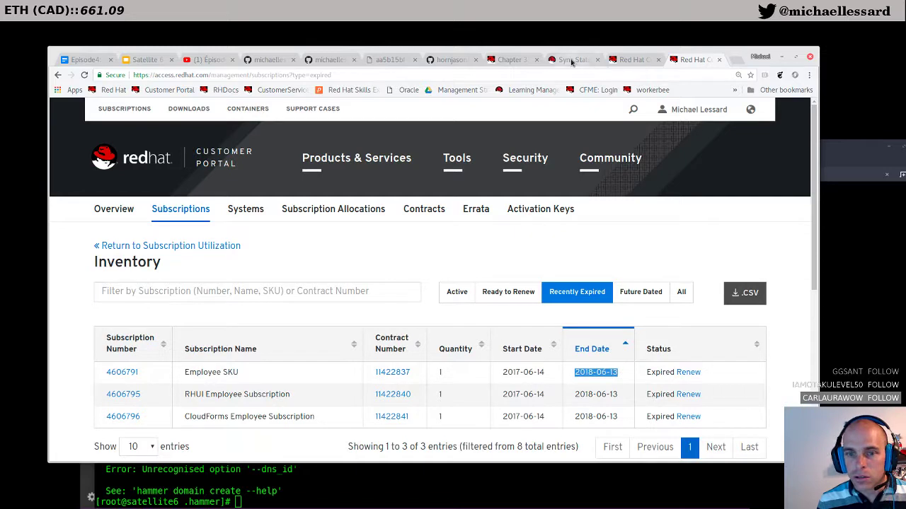
click(571, 61)
click(362, 121)
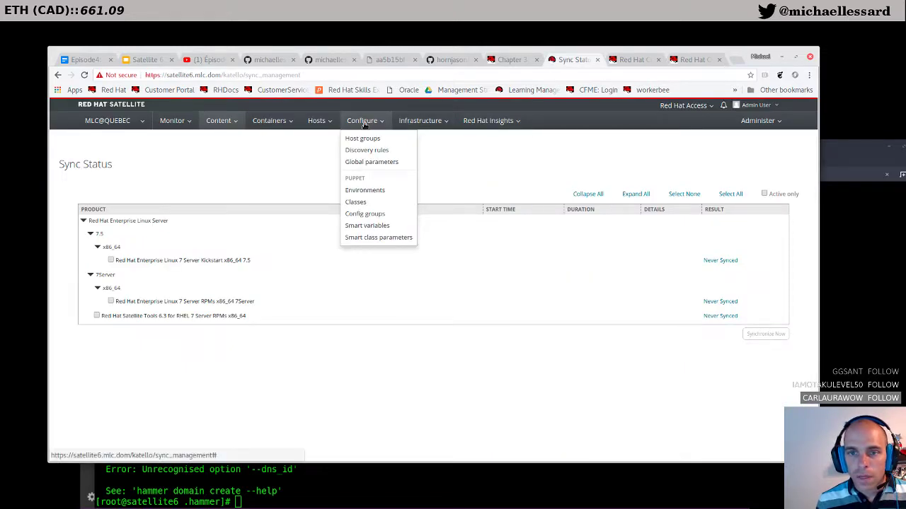
Step: Submit a new domain named mlc.dom under Infrastructure > Domains; Satellite rejects it as already taken
click(421, 122)
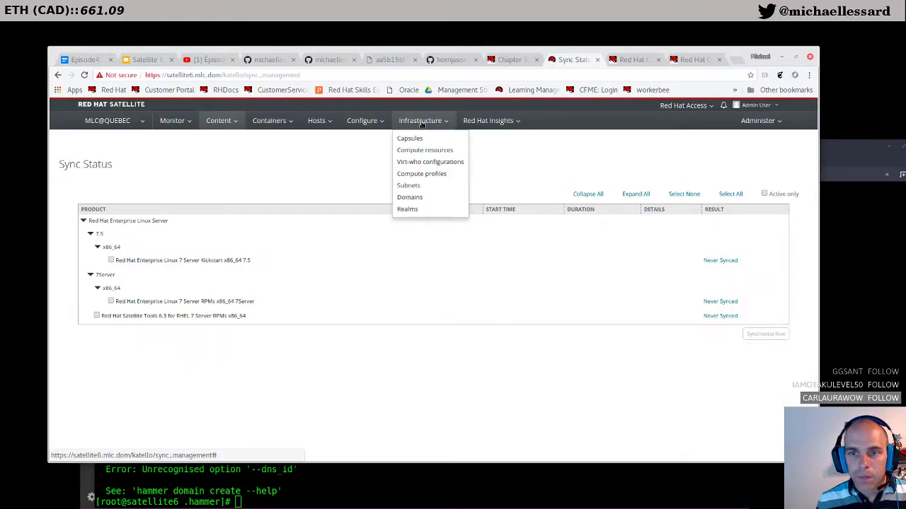
click(409, 197)
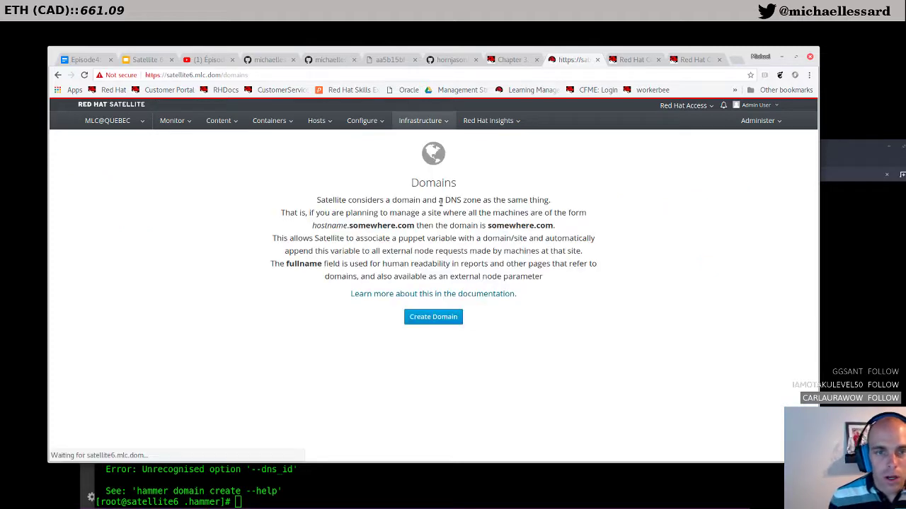
click(430, 317)
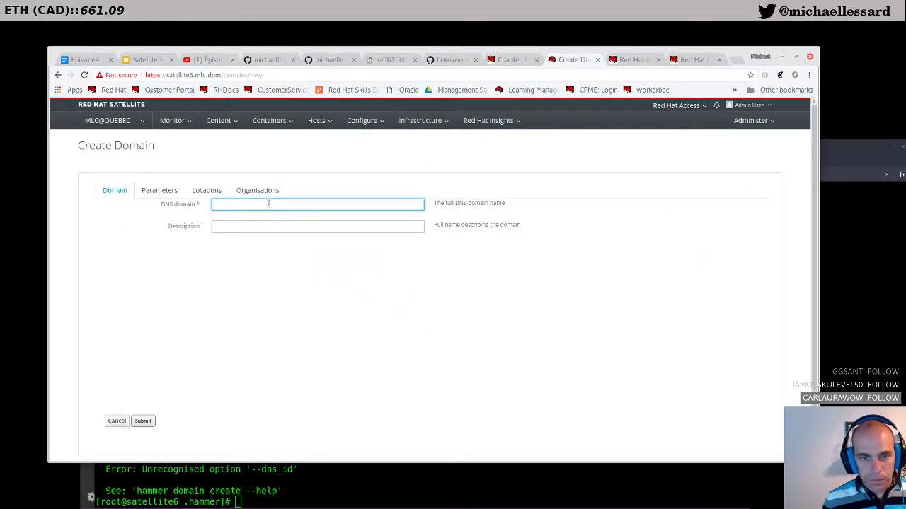
key(Tab)
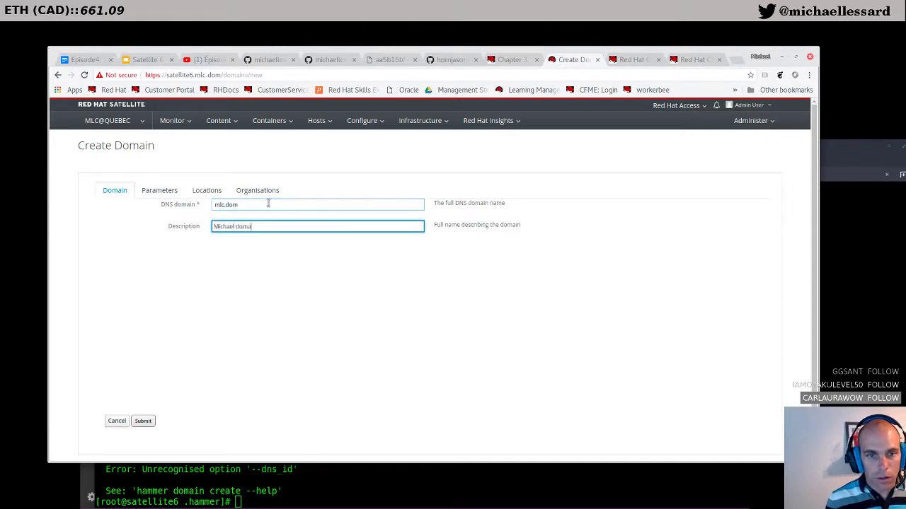
click(165, 194)
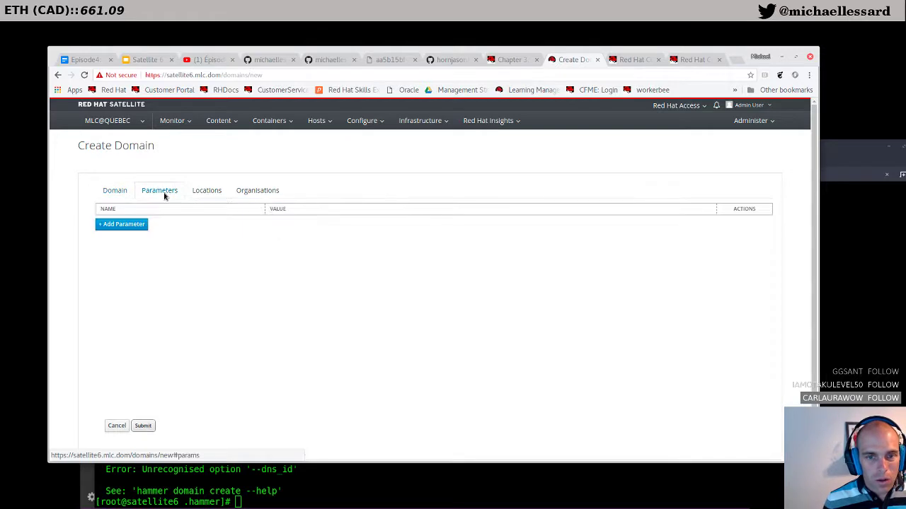
click(202, 195)
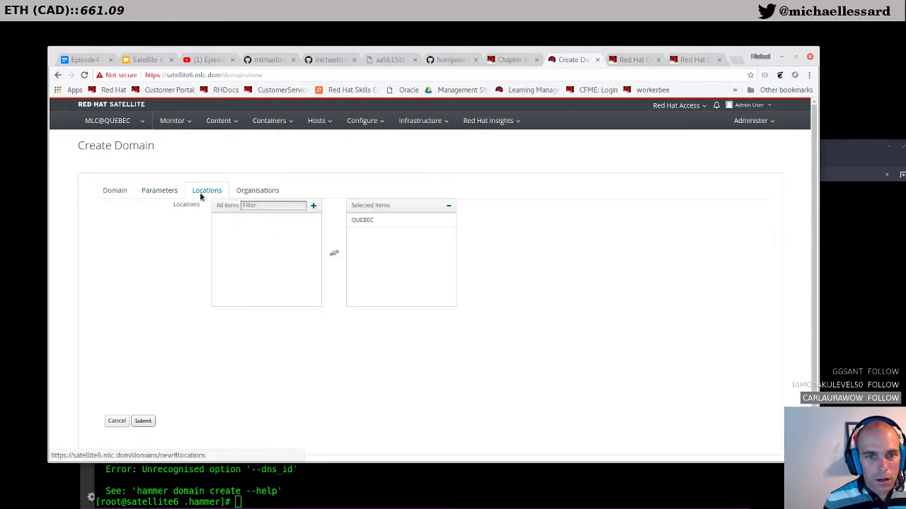
click(264, 192)
click(143, 421)
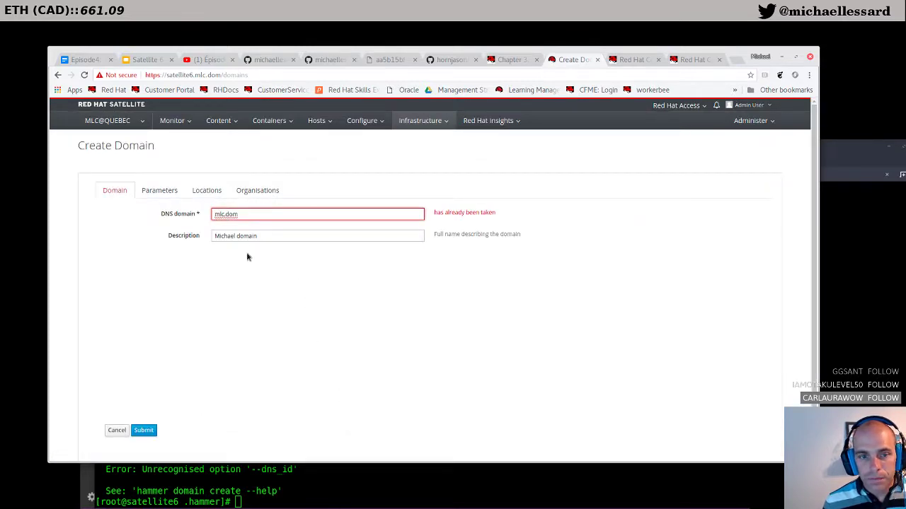
click(135, 121)
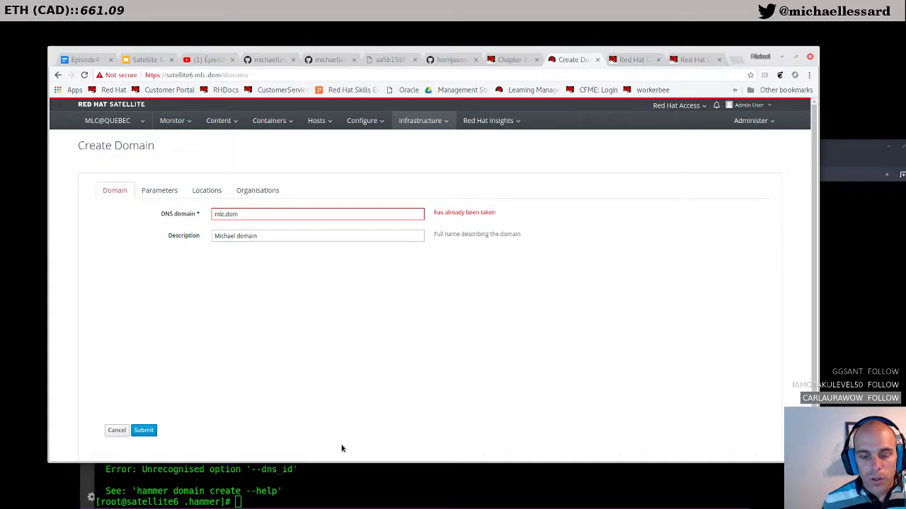
click(627, 62)
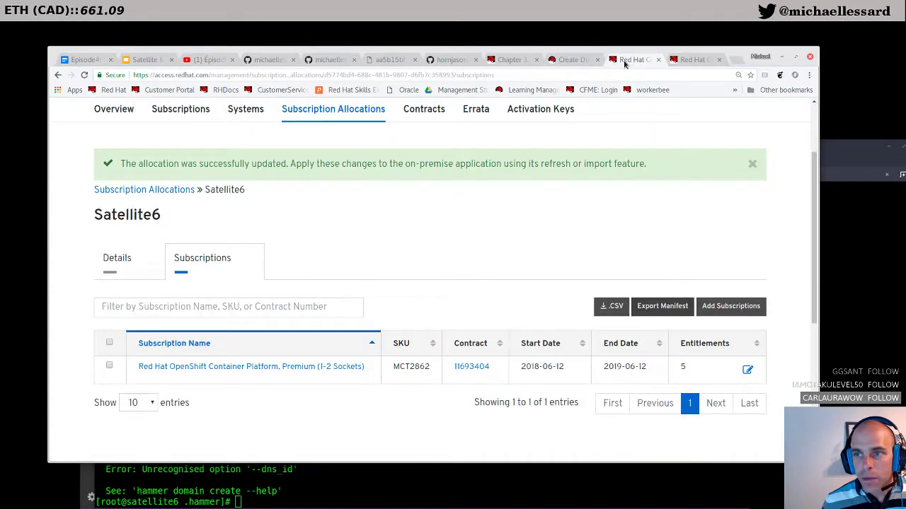
Step: Review section 3.1 Creating a New Domain in the Quick Start Guide chapter
click(570, 60)
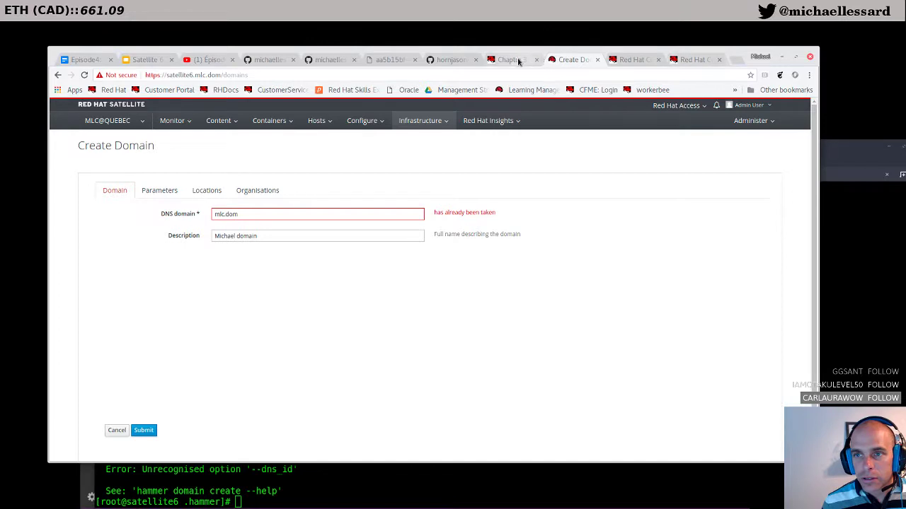
click(515, 60)
scroll(550, 296, down, 1)
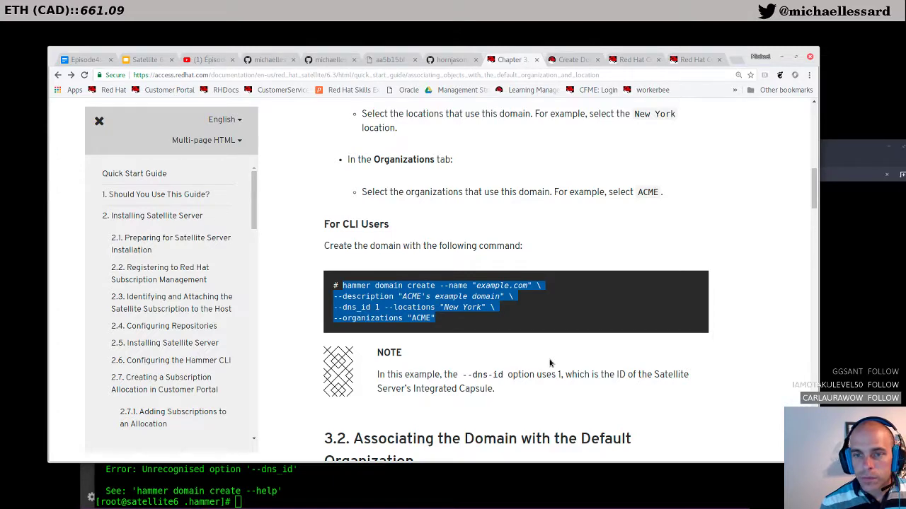
scroll(550, 363, up, 3)
scroll(549, 363, up, 1)
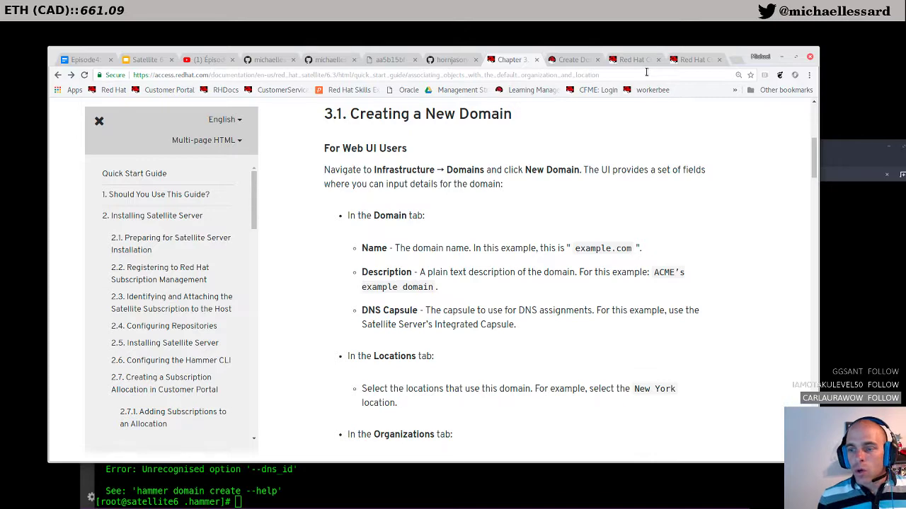
click(685, 61)
click(640, 58)
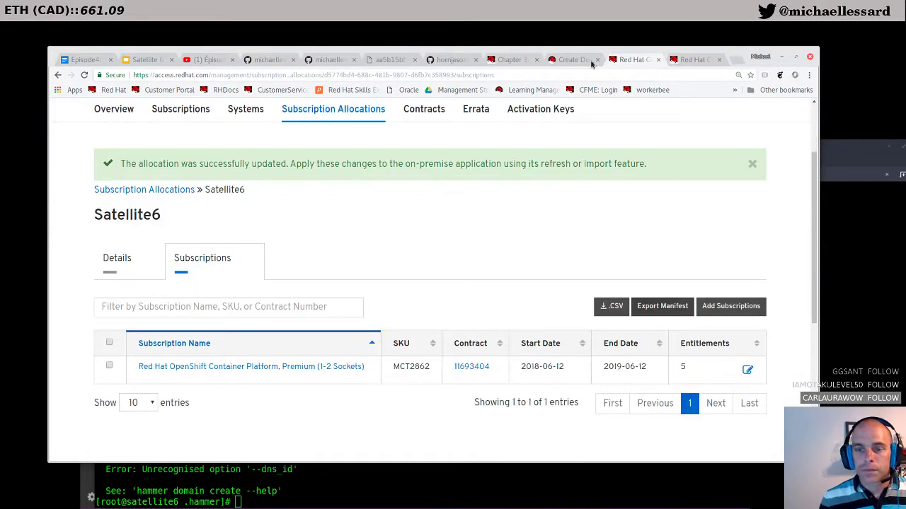
click(509, 59)
Step: Switch Satellite's context to any organization and any location so all domains are listed
click(572, 60)
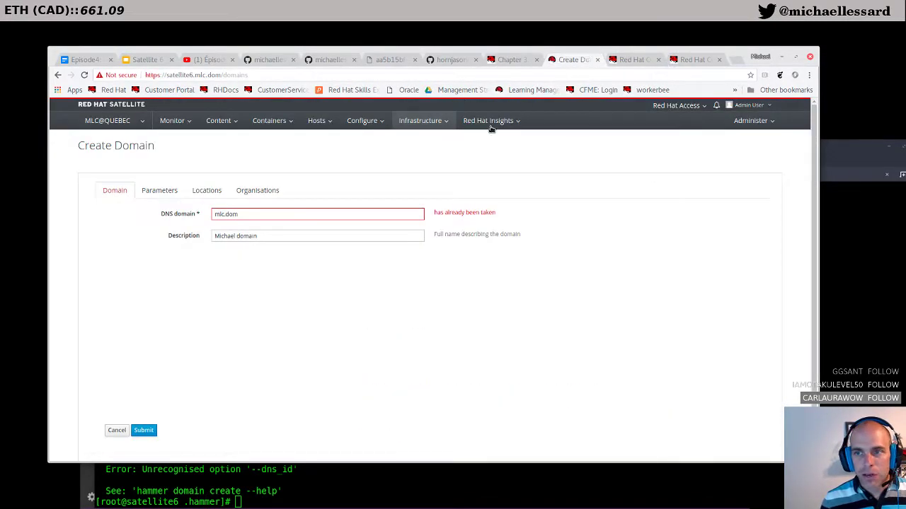
click(112, 123)
click(113, 124)
click(113, 124)
mouse_move(119, 150)
click(181, 152)
click(117, 124)
mouse_move(125, 190)
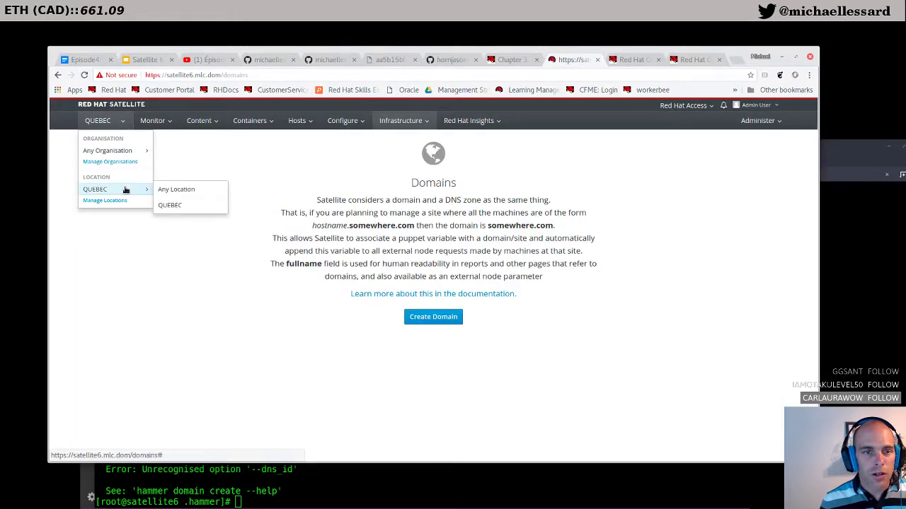
click(176, 189)
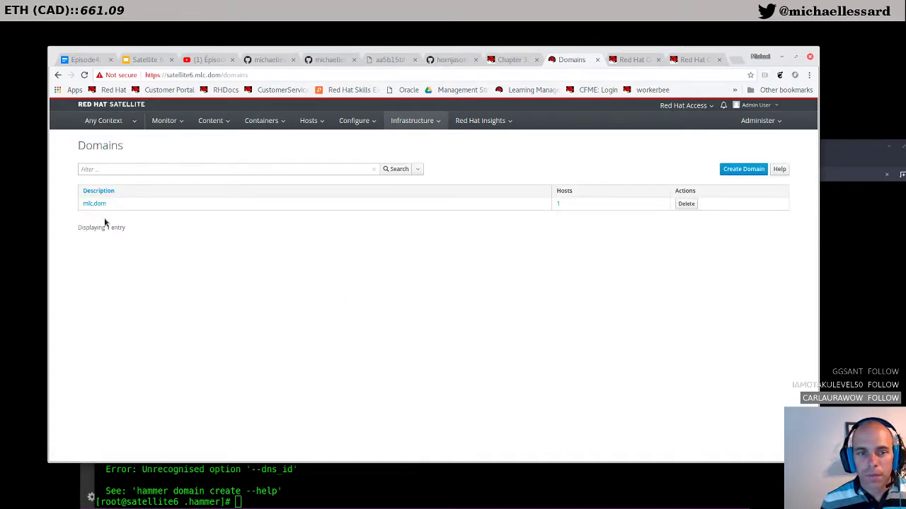
Step: Assign location QUEBEC and organization MLC to mlc.dom and submit
click(96, 203)
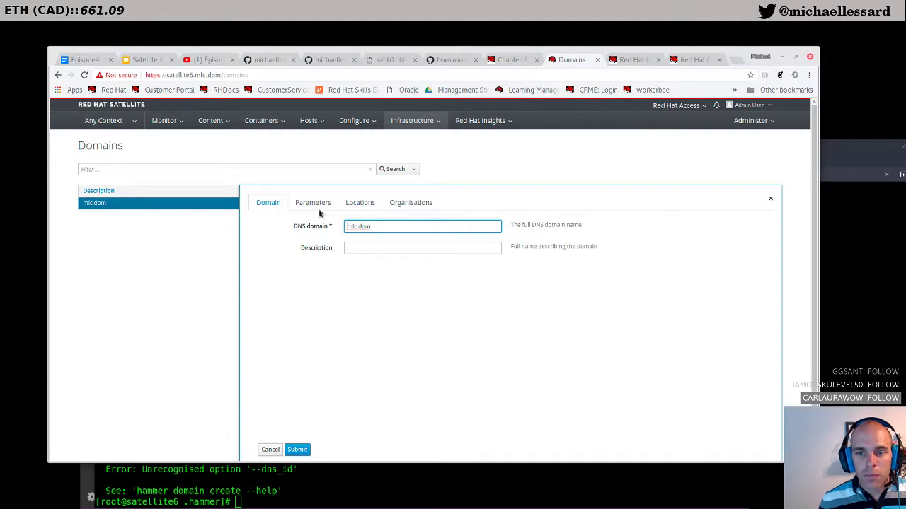
click(317, 203)
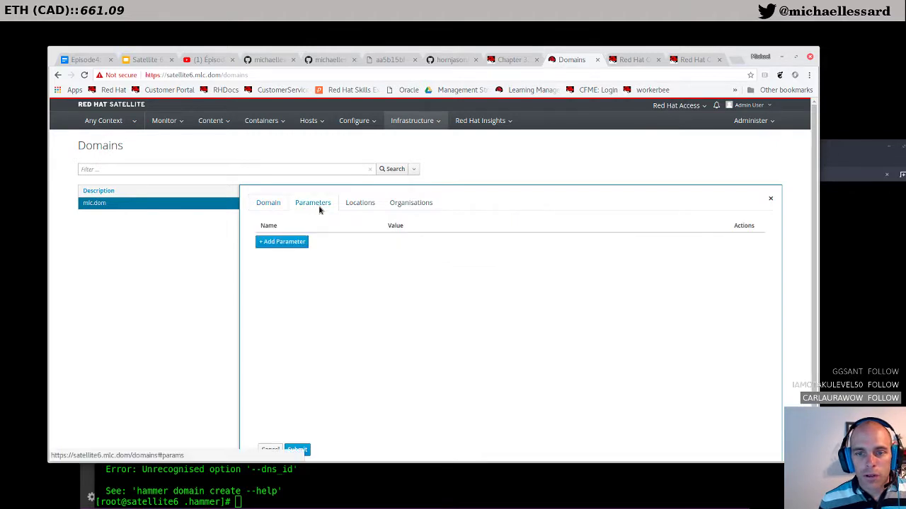
click(358, 204)
click(364, 242)
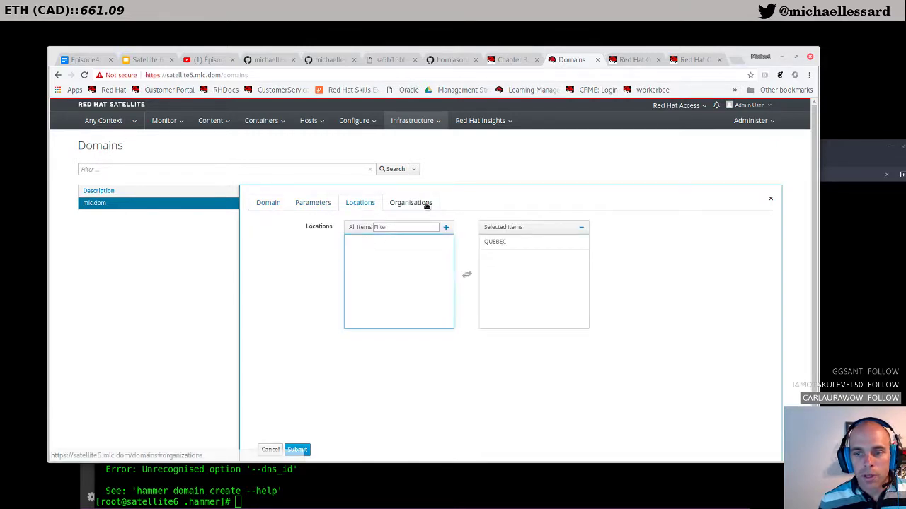
click(398, 203)
click(396, 243)
click(297, 450)
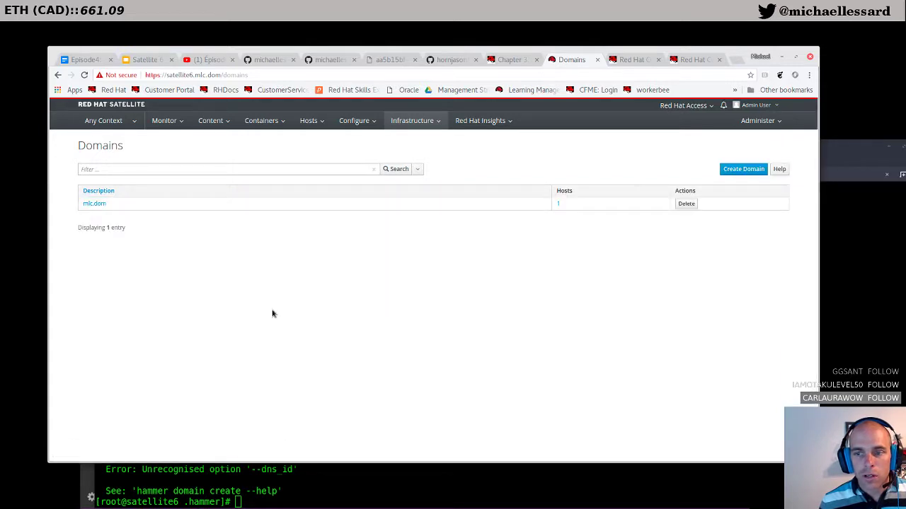
Step: Set the Satellite context back to organization MLC and location QUEBEC
click(131, 122)
mouse_move(121, 150)
click(174, 166)
click(110, 121)
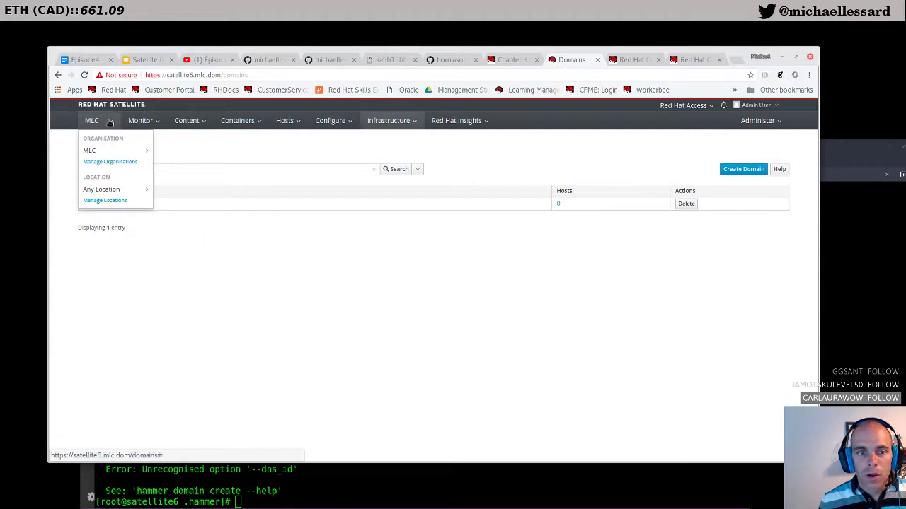
mouse_move(113, 190)
click(183, 201)
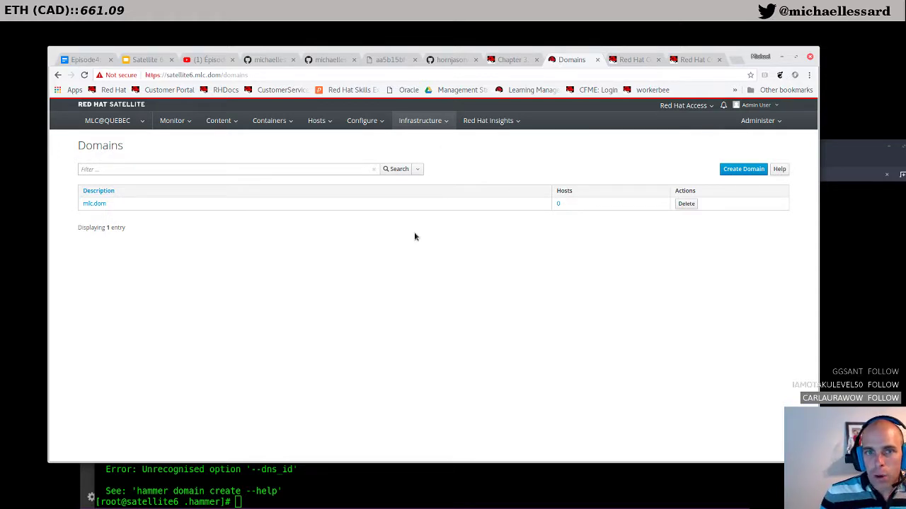
click(506, 60)
Step: Start a new subnet from the Satellite Subnets list after reading the guide
scroll(464, 344, down, 8)
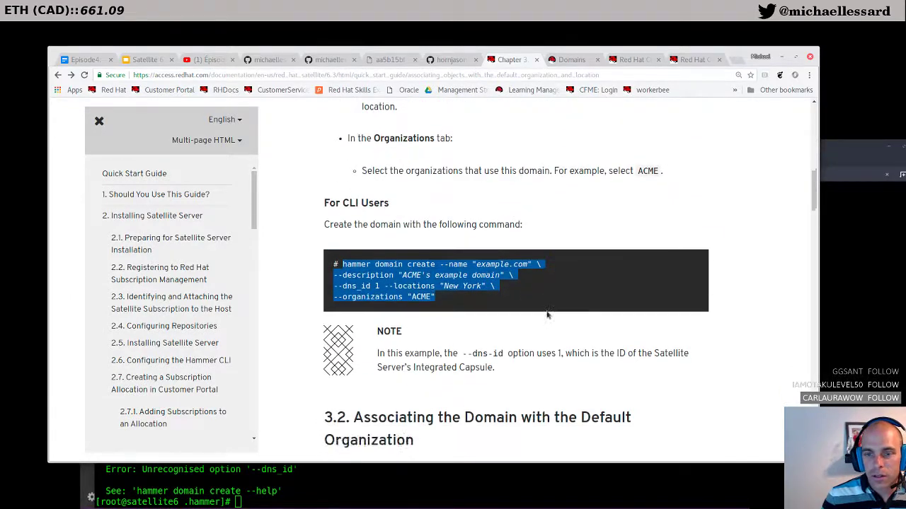
scroll(547, 315, down, 3)
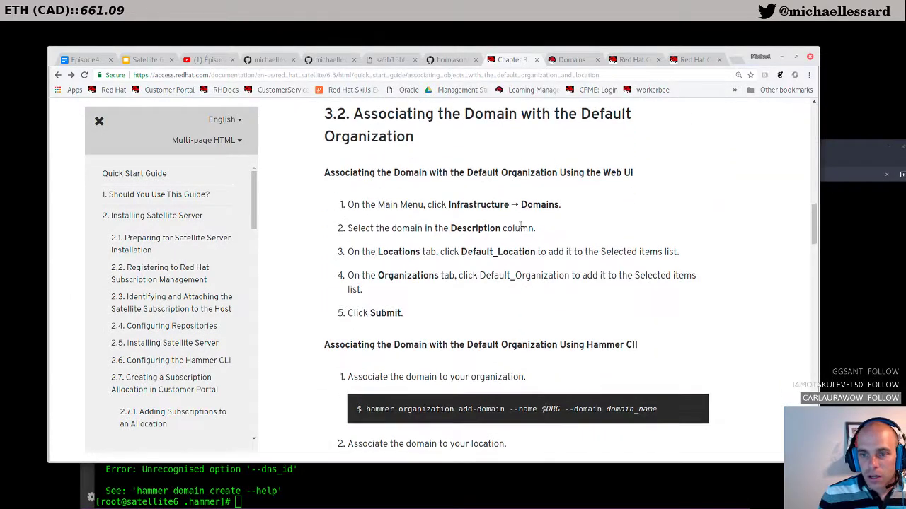
scroll(536, 287, down, 5)
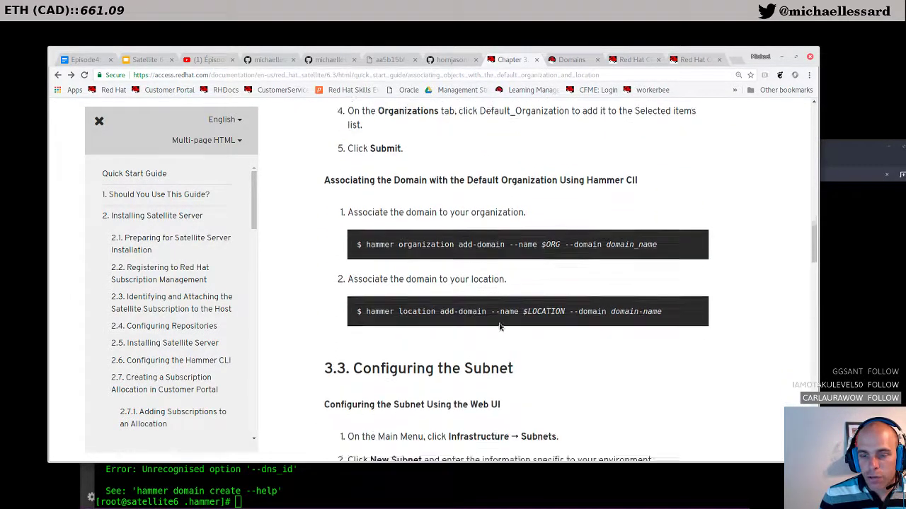
scroll(500, 326, down, 1)
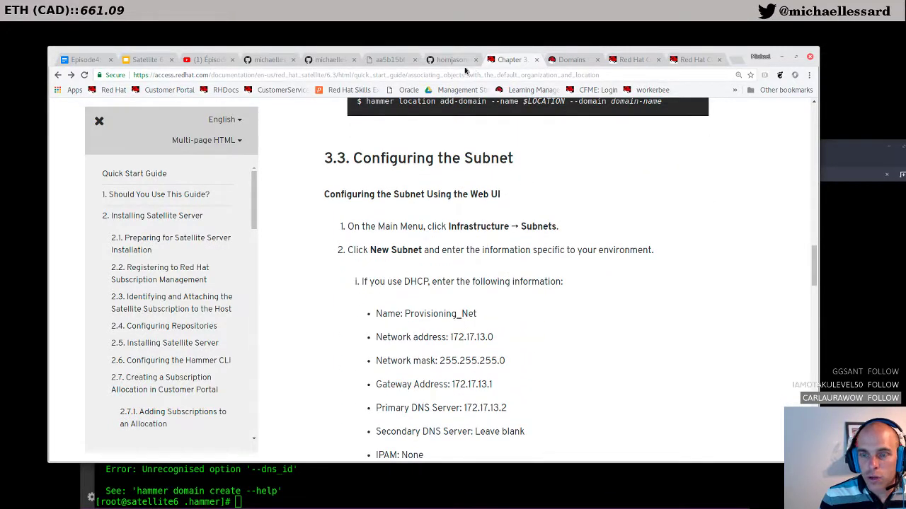
click(553, 59)
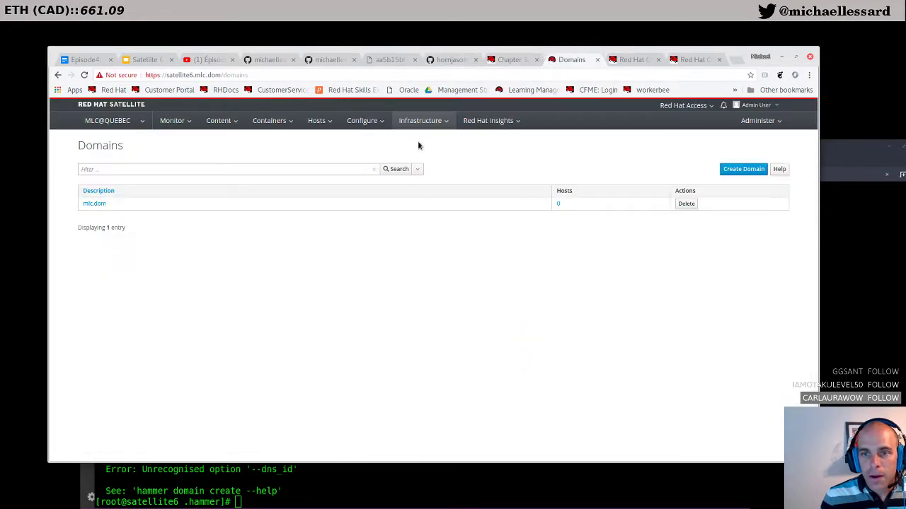
mouse_move(420, 120)
click(409, 184)
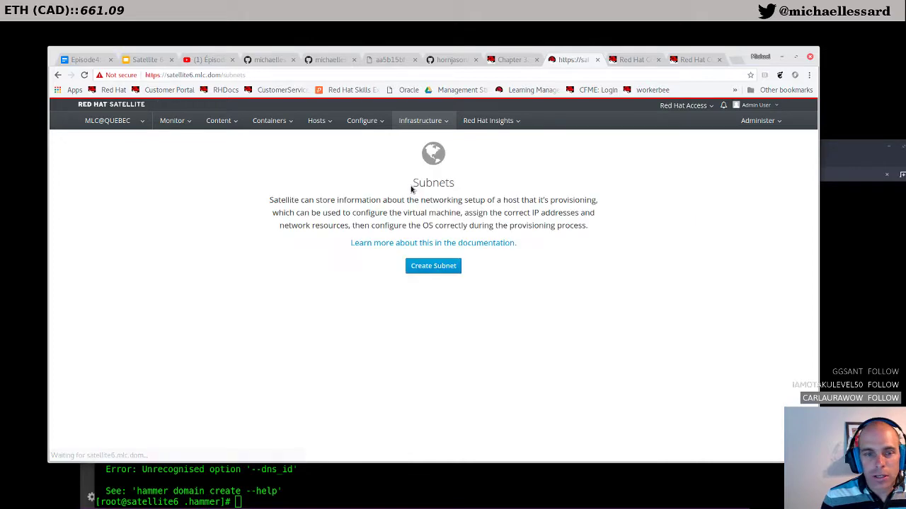
click(439, 273)
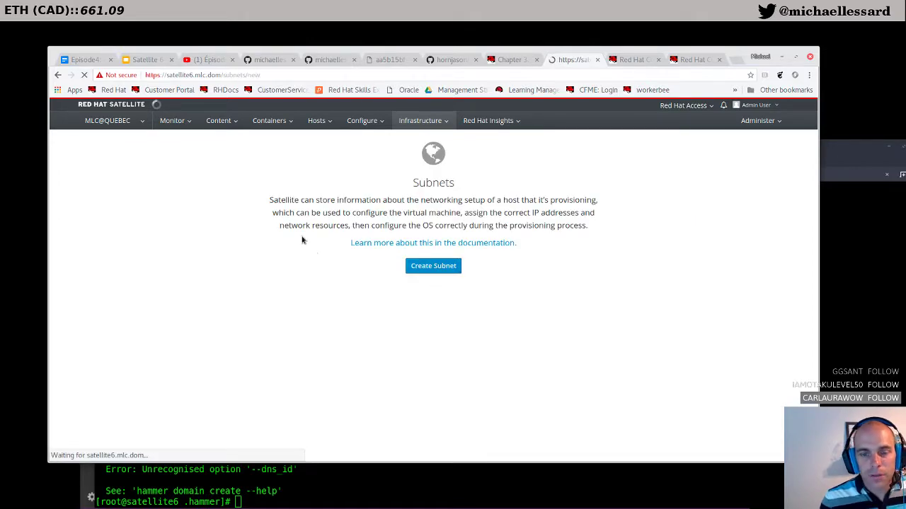
Step: Name the new subnet 'Provisionning net'
click(224, 214)
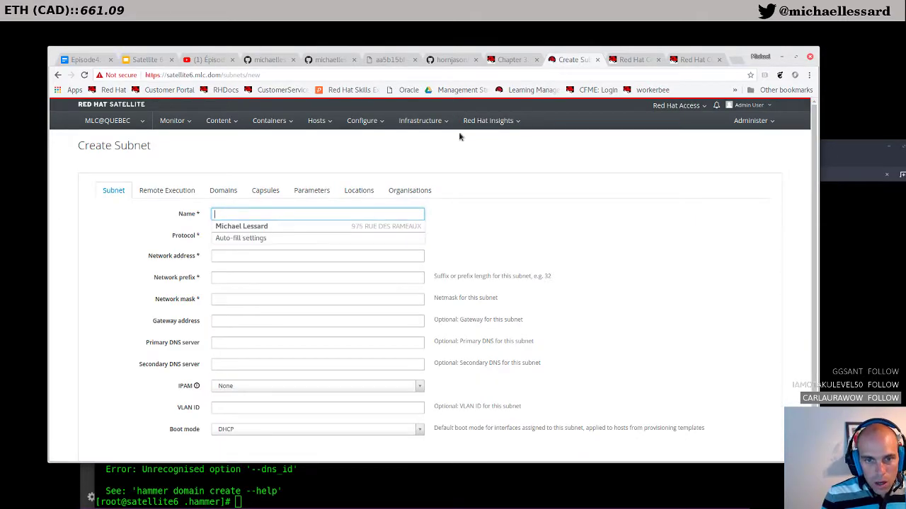
click(527, 60)
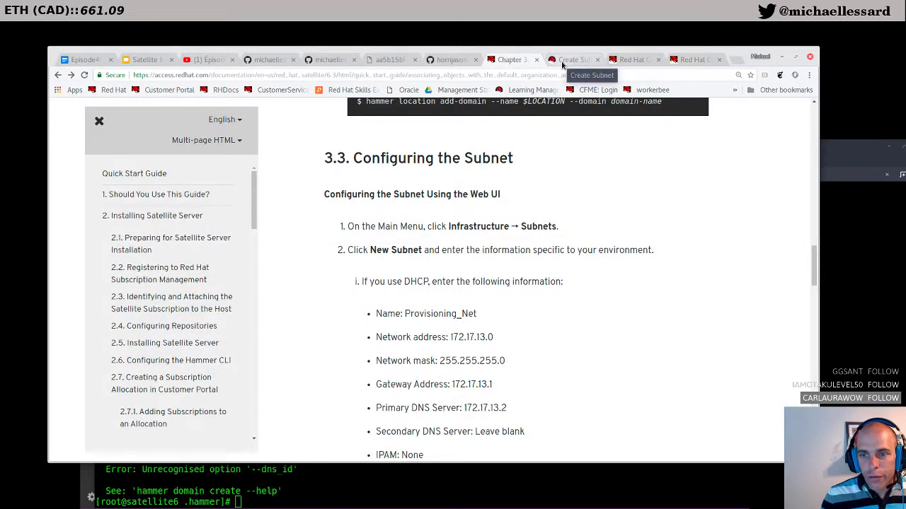
click(569, 60)
text(Provisionni)
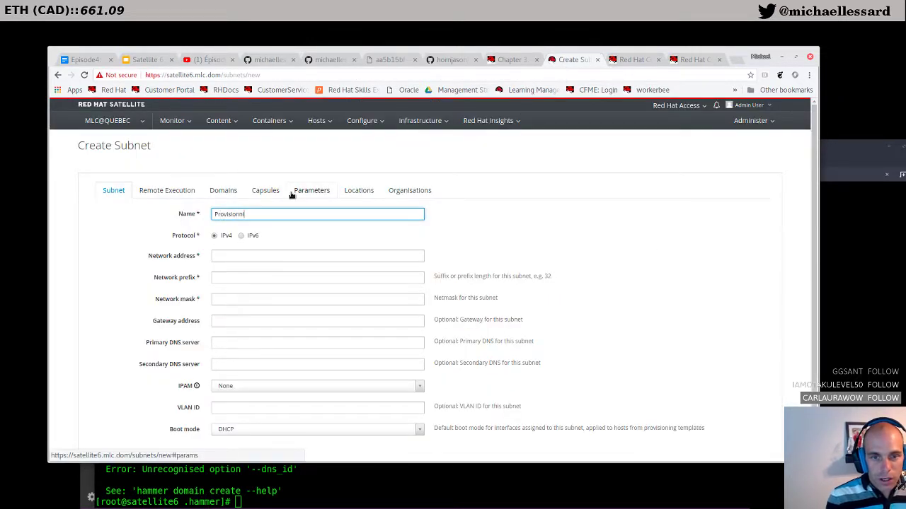
text(ng net)
key(Tab)
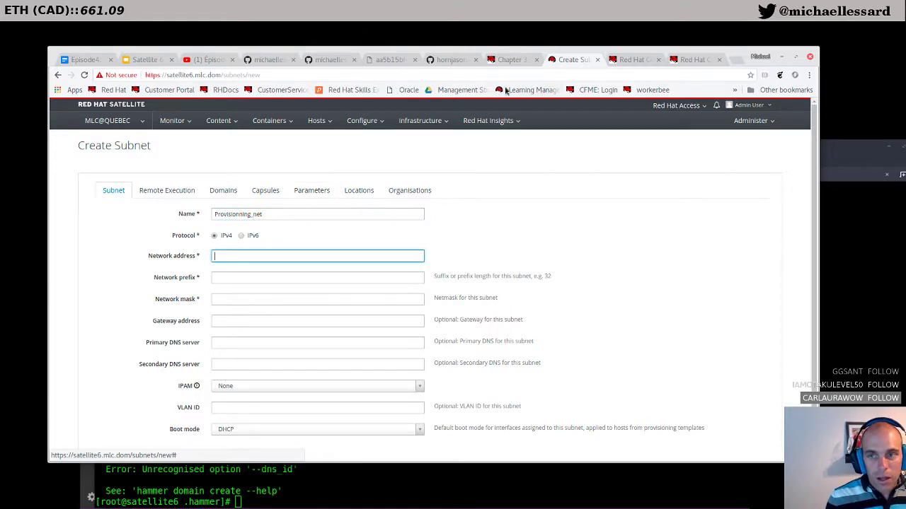
Step: Enter the subnet's network address and prefix 24 for 192.168.100.0/24
click(515, 61)
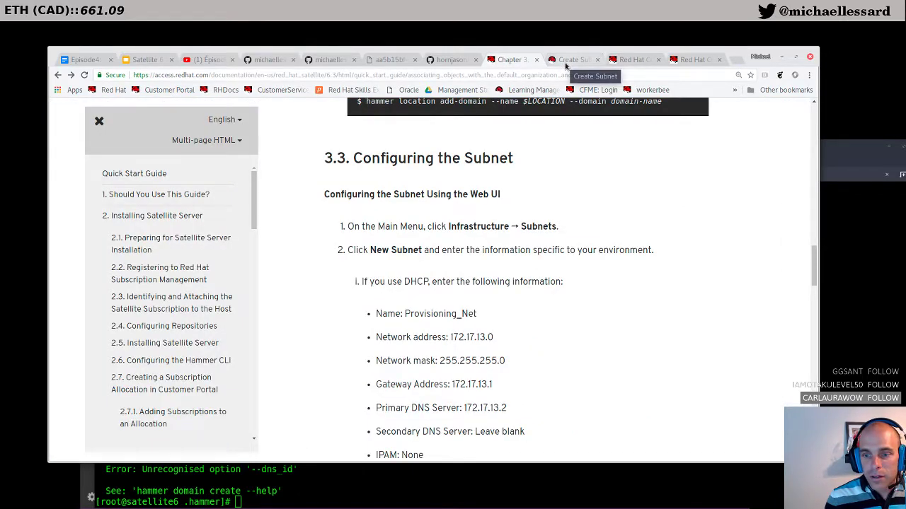
click(565, 64)
text(192.168.100.0)
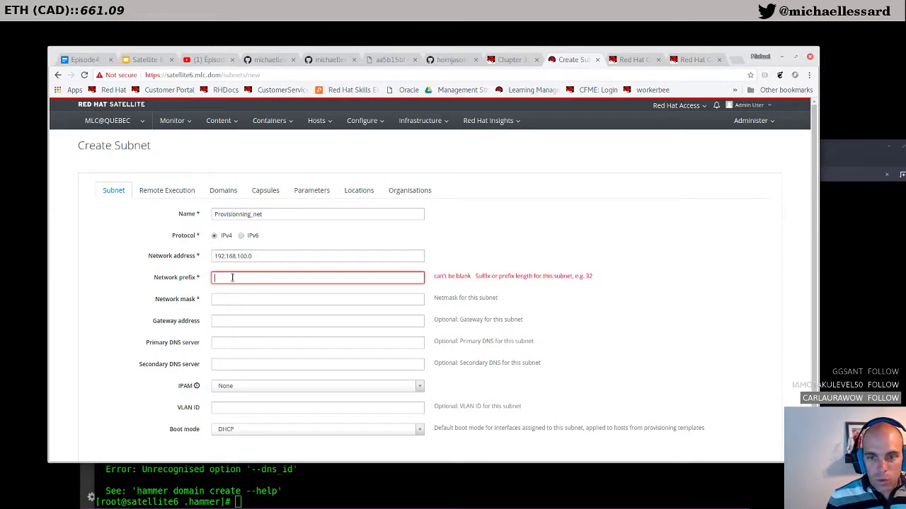
text(24)
key(Tab)
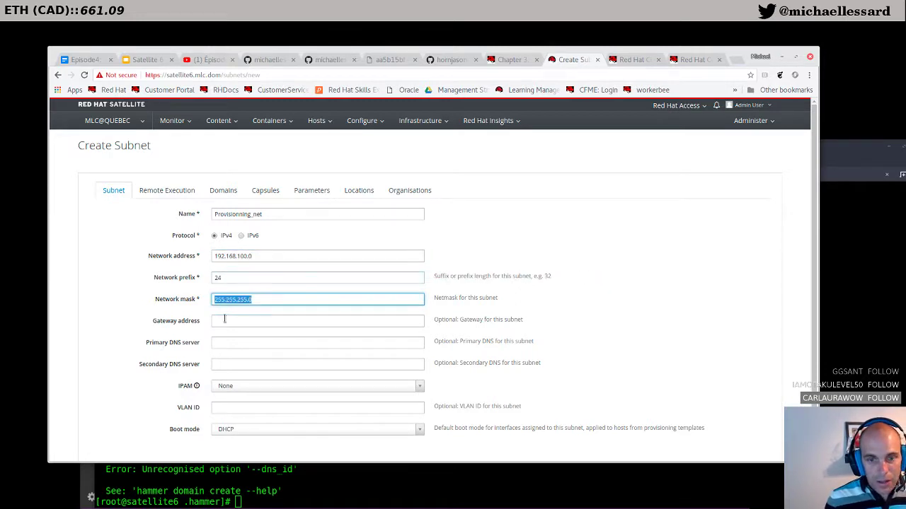
click(243, 278)
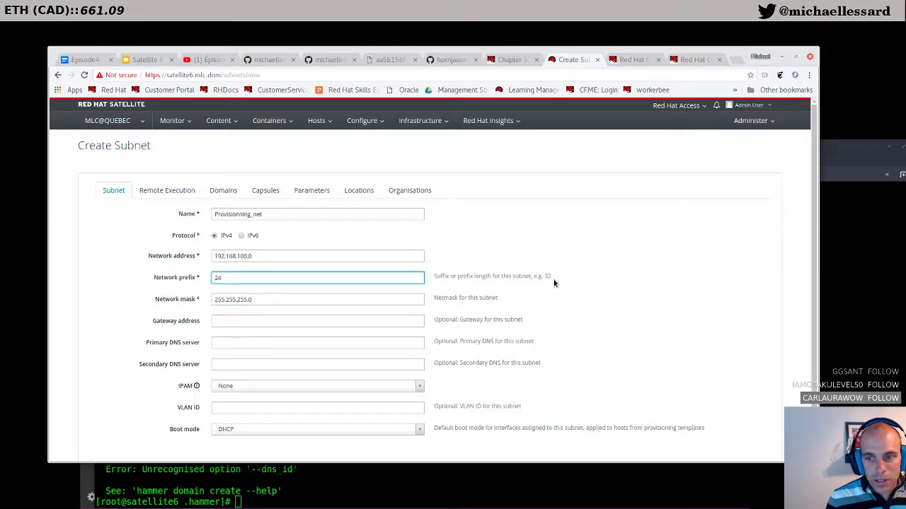
Step: Set gateway and primary DNS to 192.168.100.1 and choose DHCP boot mode
click(233, 321)
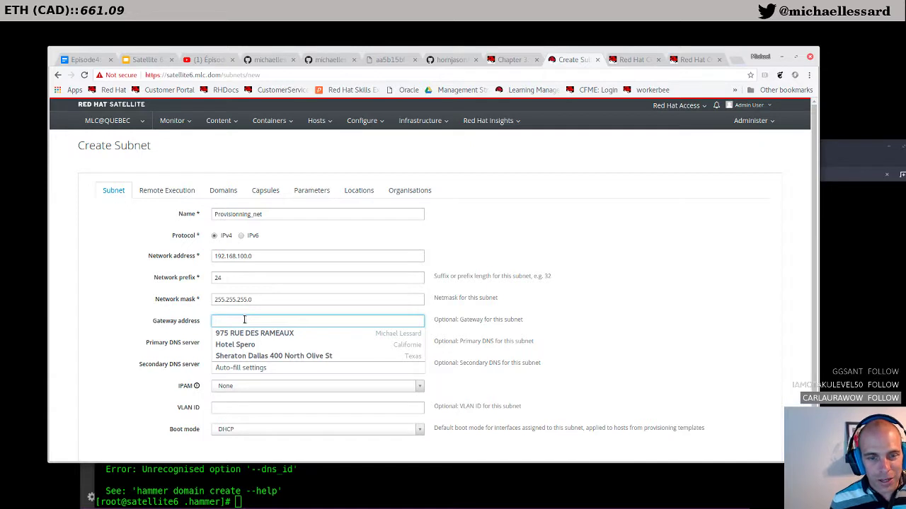
text(192.16)
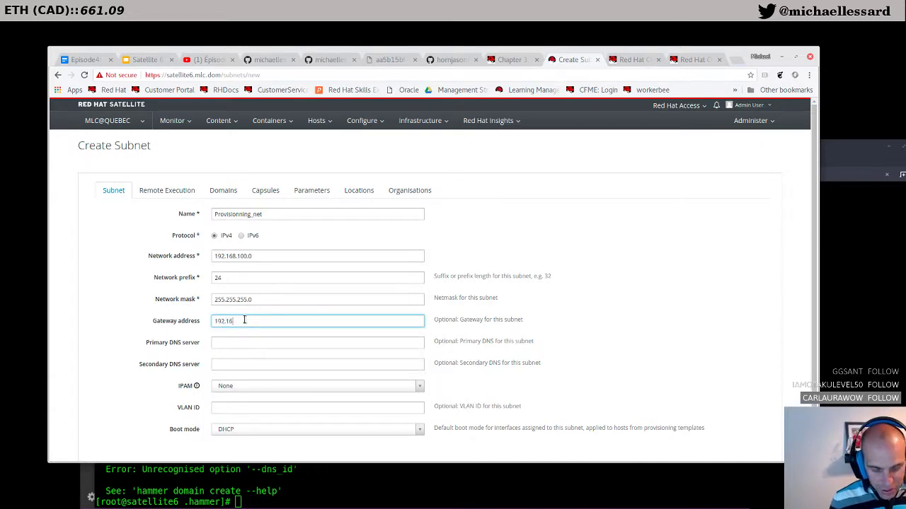
text(8.100)
key(Tab)
text(192.168.100.1)
key(Tab)
scroll(245, 324, down, 1)
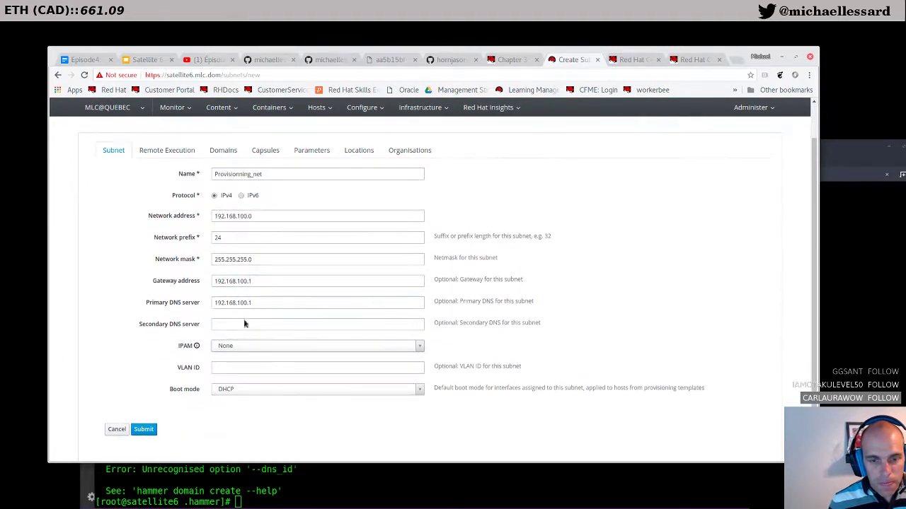
click(255, 368)
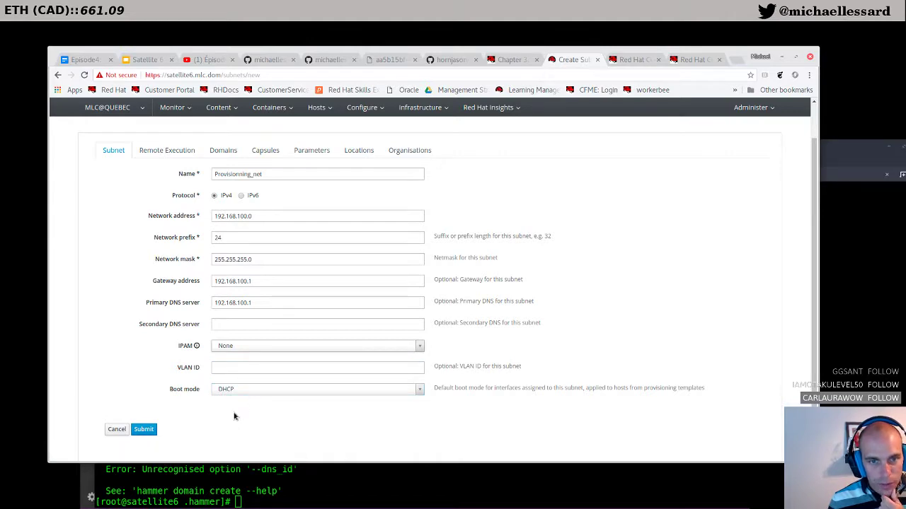
Step: Check the guide's subnet steps, then submit the Provisionning_net subnet
click(532, 62)
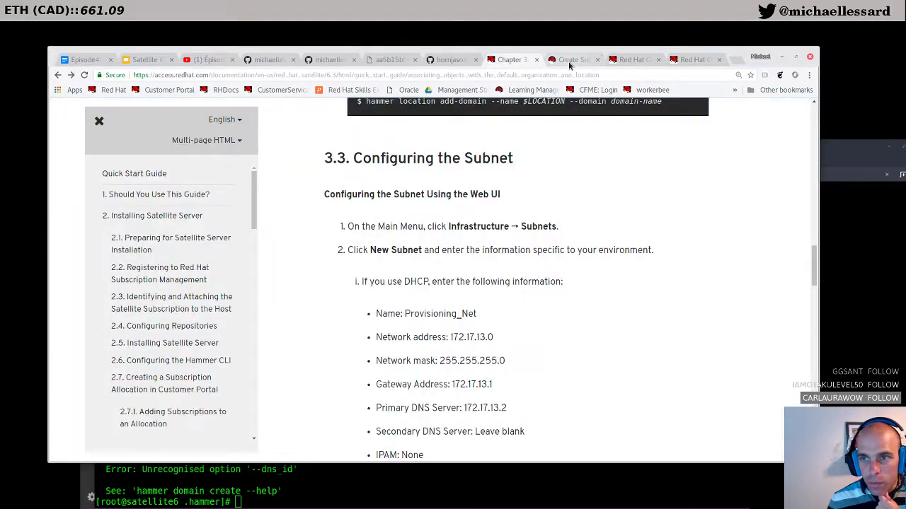
scroll(493, 334, down, 3)
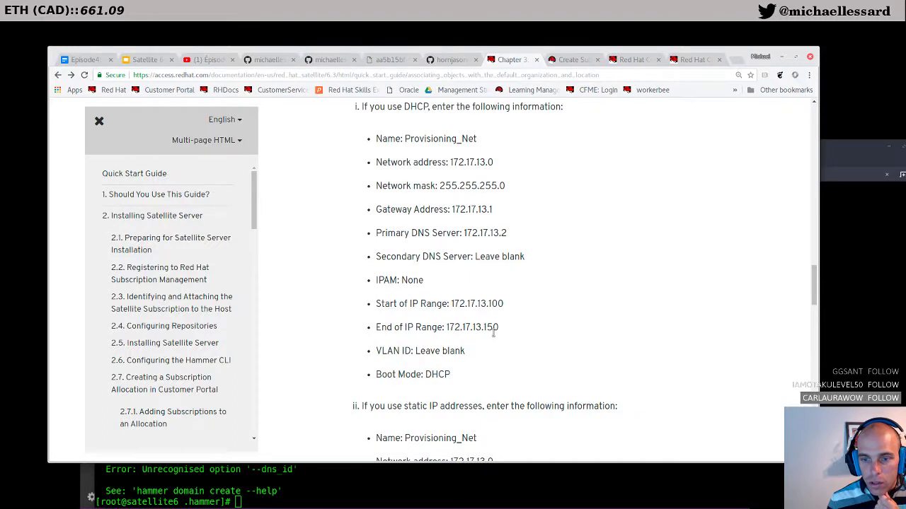
scroll(493, 334, down, 2)
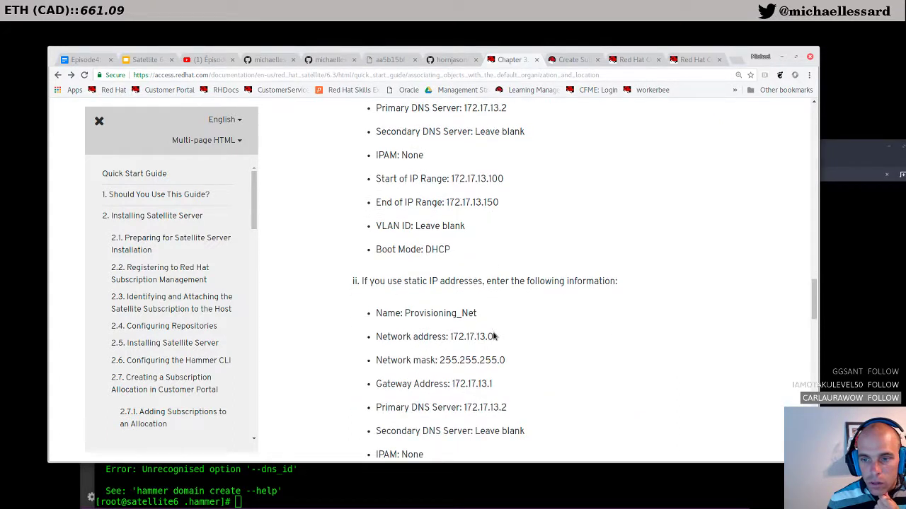
scroll(493, 337, down, 2)
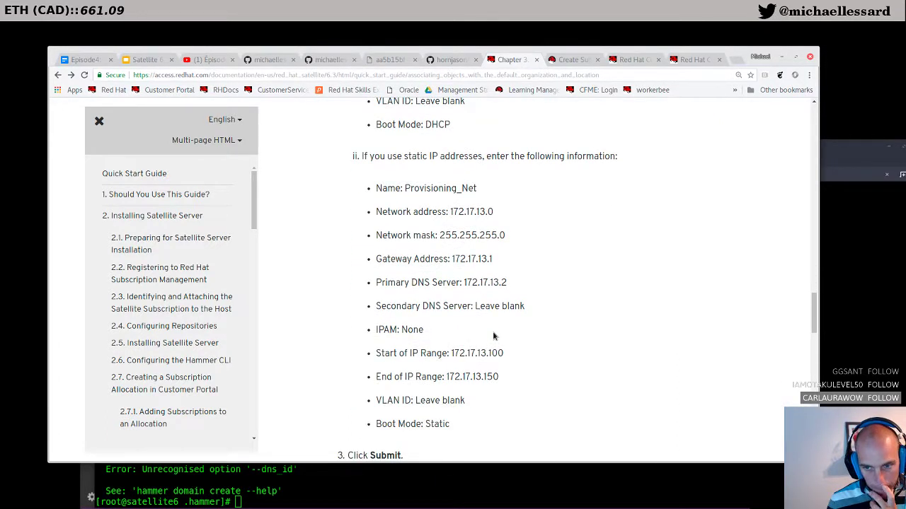
scroll(493, 337, down, 3)
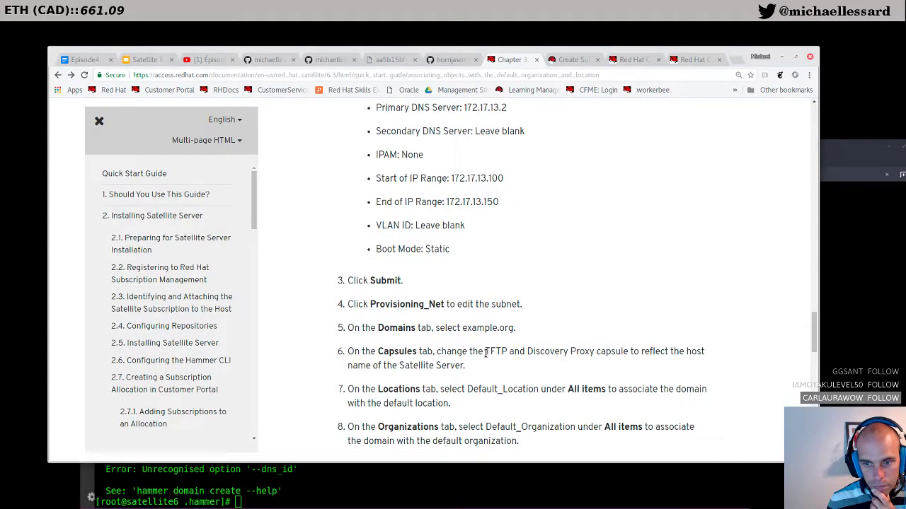
click(574, 63)
click(144, 430)
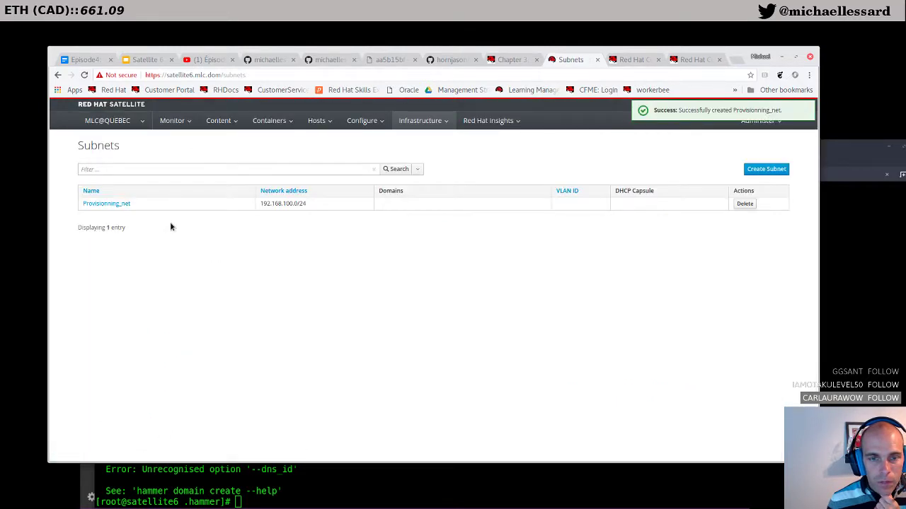
Step: Add mlc.dom to the Provisionning_net subnet's domains and submit
click(117, 204)
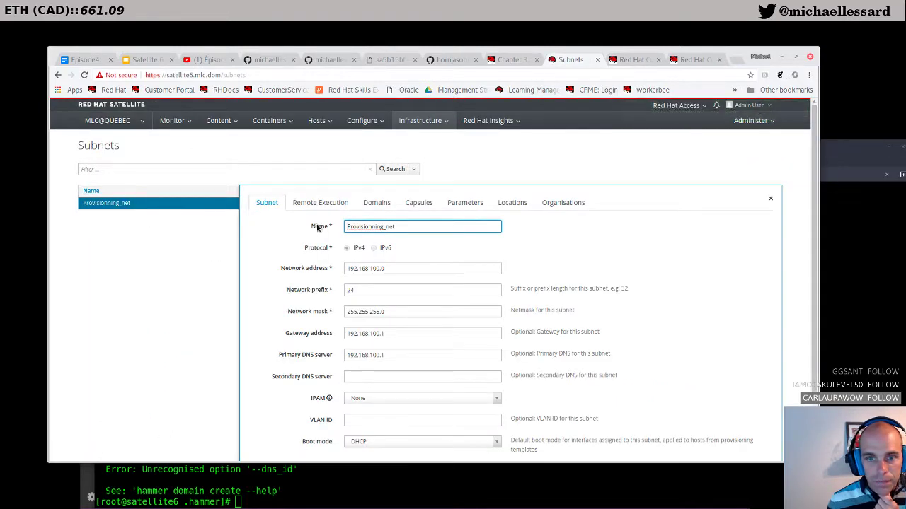
click(360, 204)
click(366, 242)
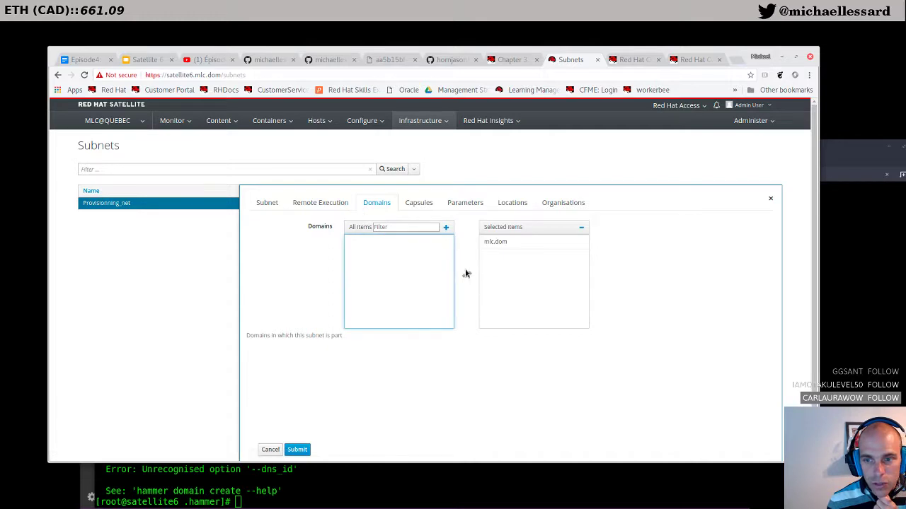
click(297, 450)
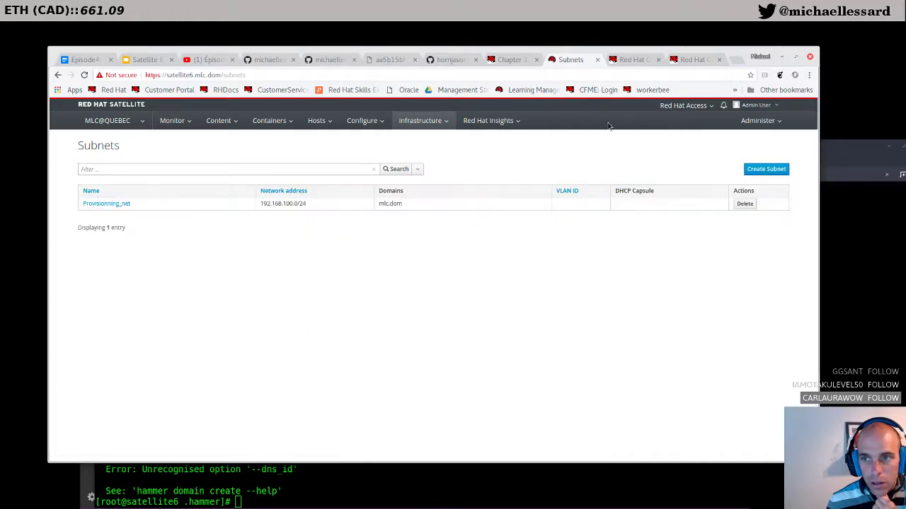
Step: Browse the guide to Chapter 4 on importing subscriptions, then return to the Subnets list
click(626, 61)
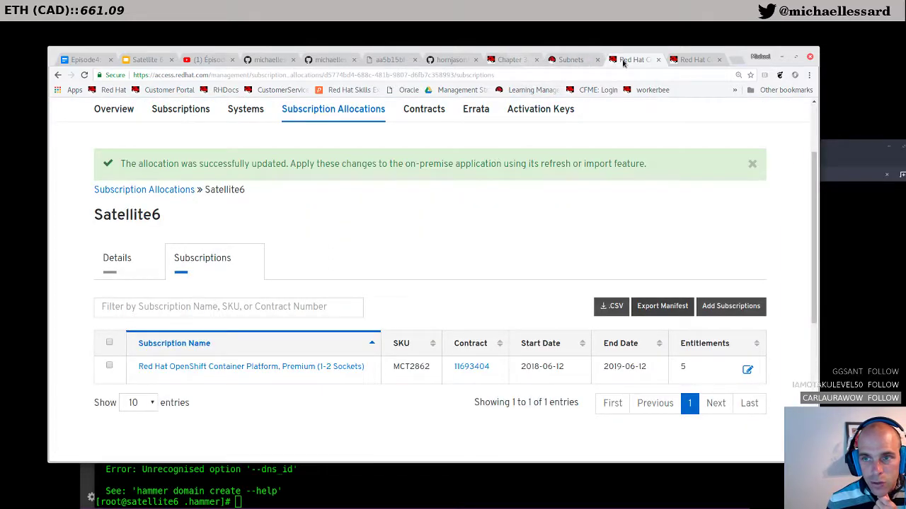
click(697, 59)
click(511, 60)
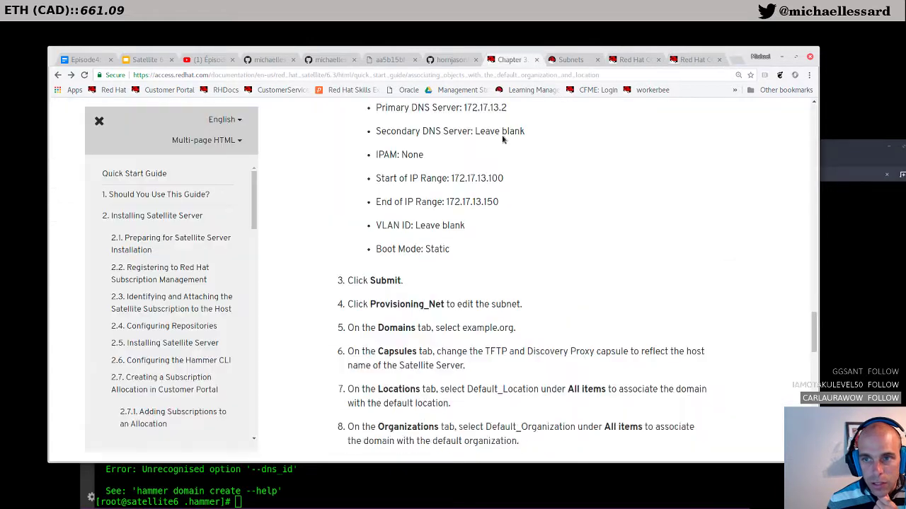
scroll(438, 331, down, 2)
scroll(438, 332, down, 2)
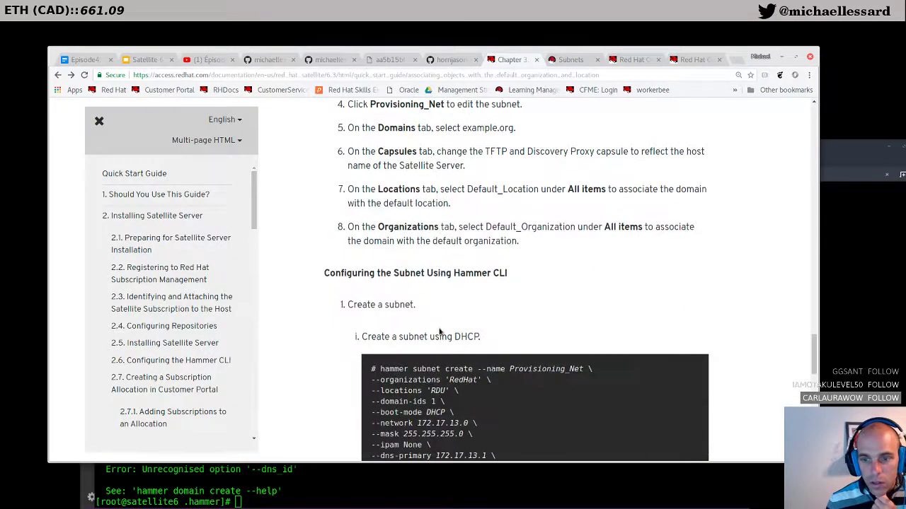
scroll(438, 331, down, 2)
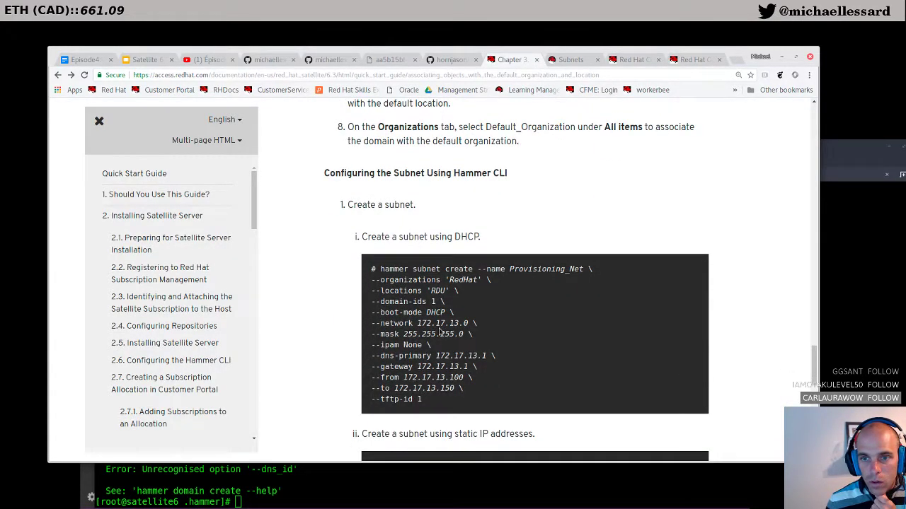
scroll(439, 331, down, 8)
scroll(439, 332, down, 3)
click(667, 216)
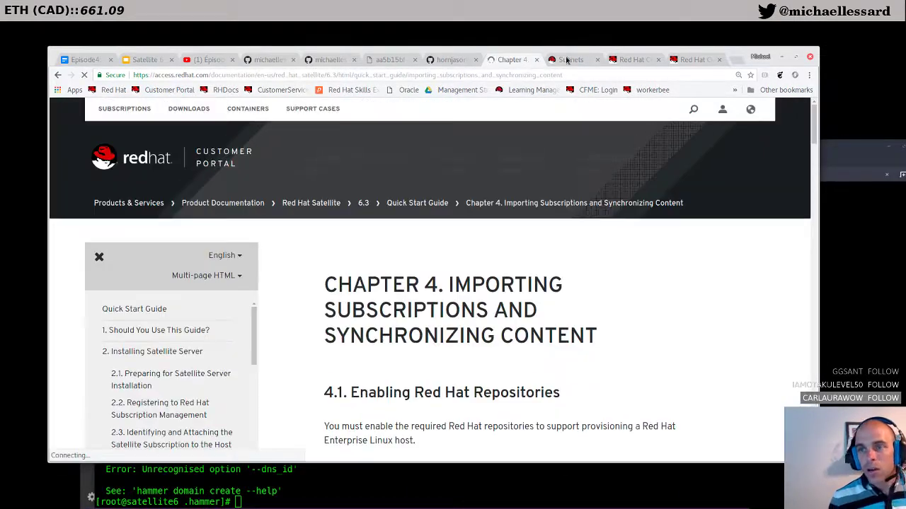
click(572, 58)
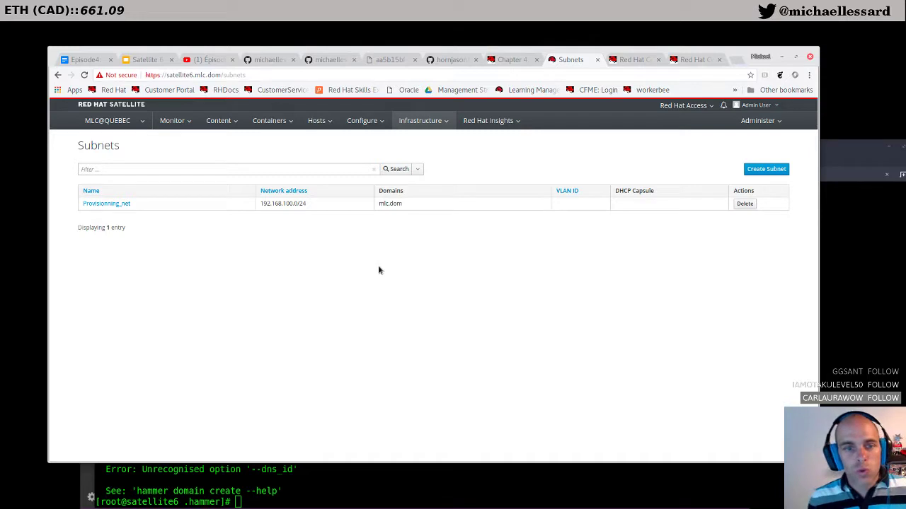